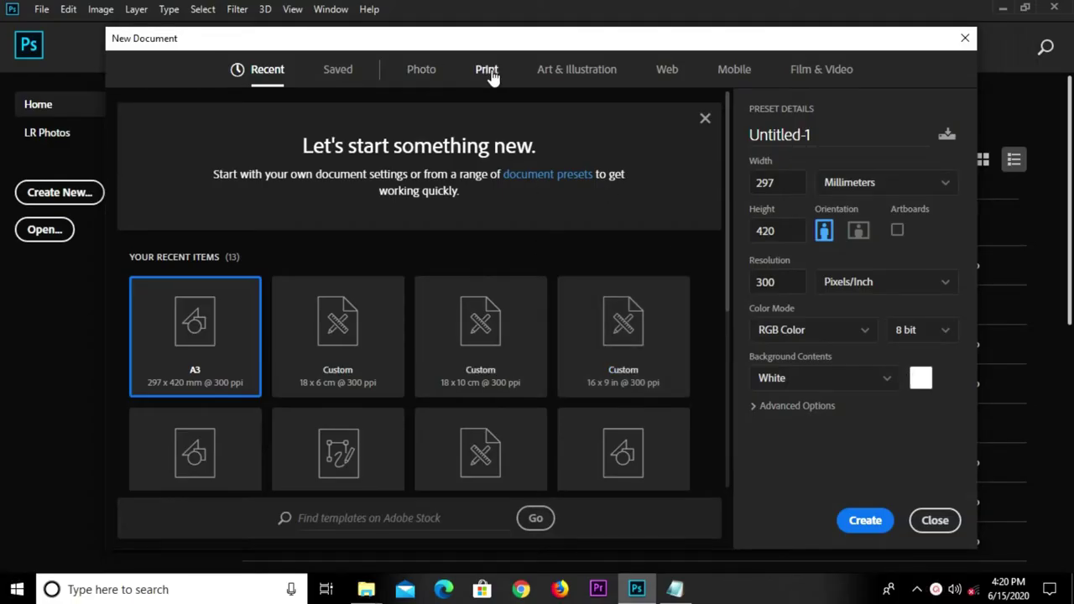
- Show the Print blank document presets in the New Document dialog
left_click(487, 70)
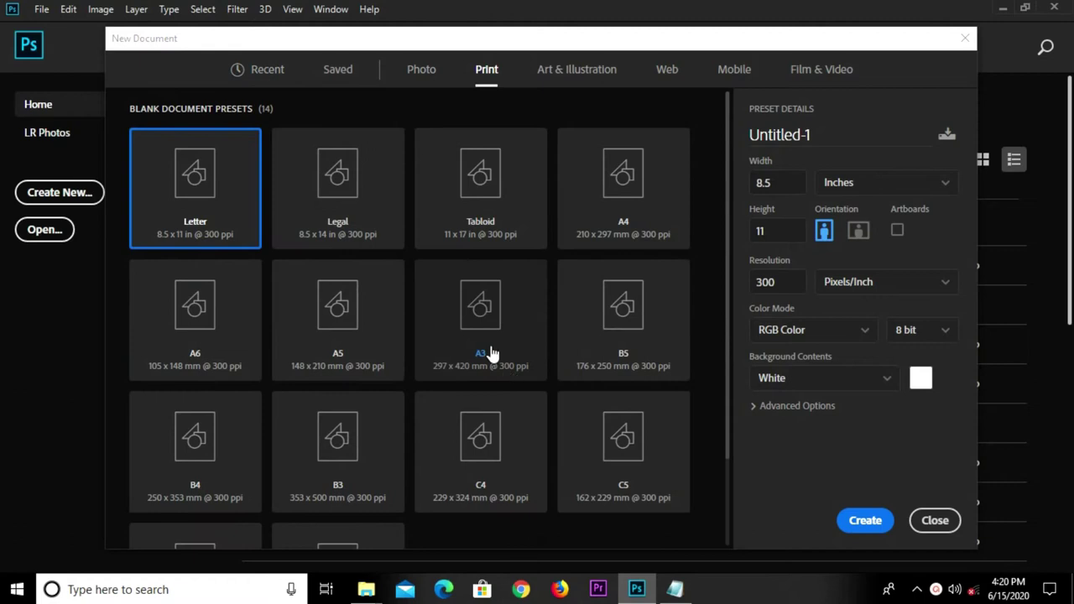
- Create a new document using the A3 print preset
left_click(493, 353)
double_click(758, 287)
left_click(855, 522)
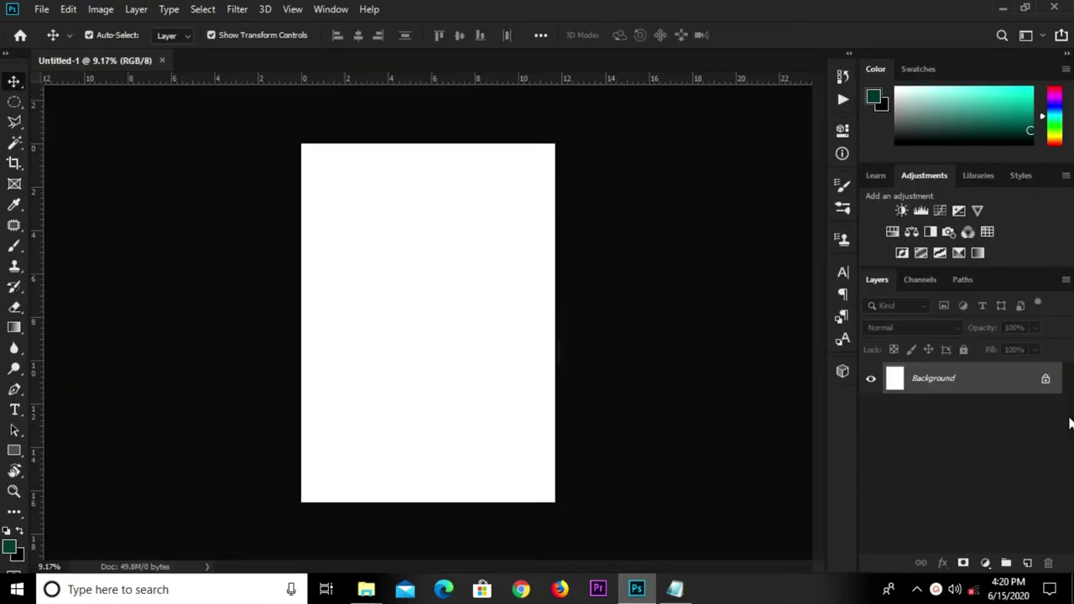
- Unlock the background as Layer 0 and add a dark green #014139 Solid Color fill layer
double_click(996, 382)
left_click(667, 164)
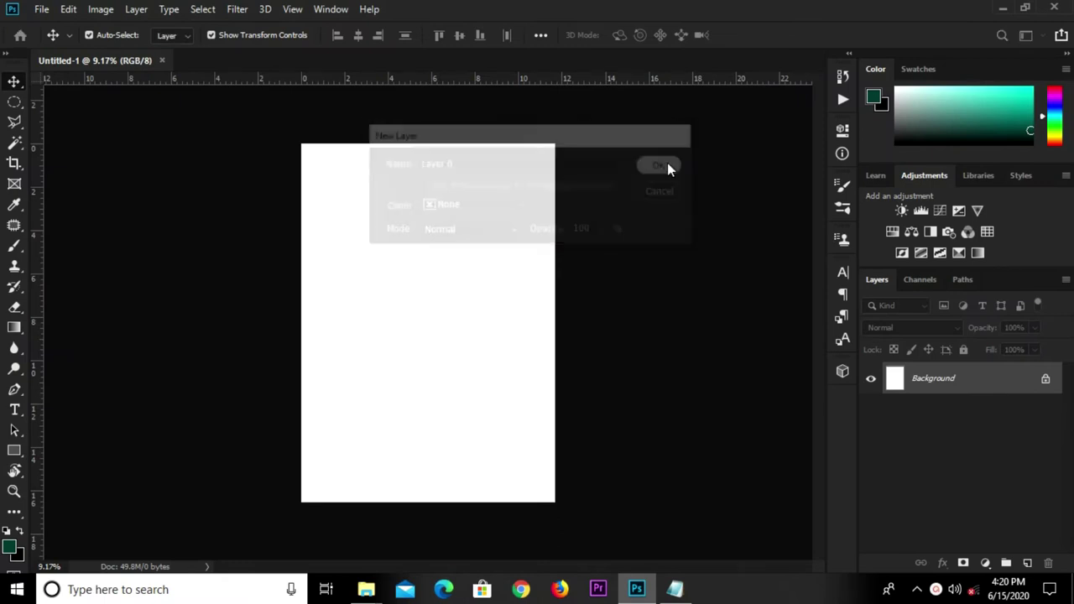
left_click(985, 561)
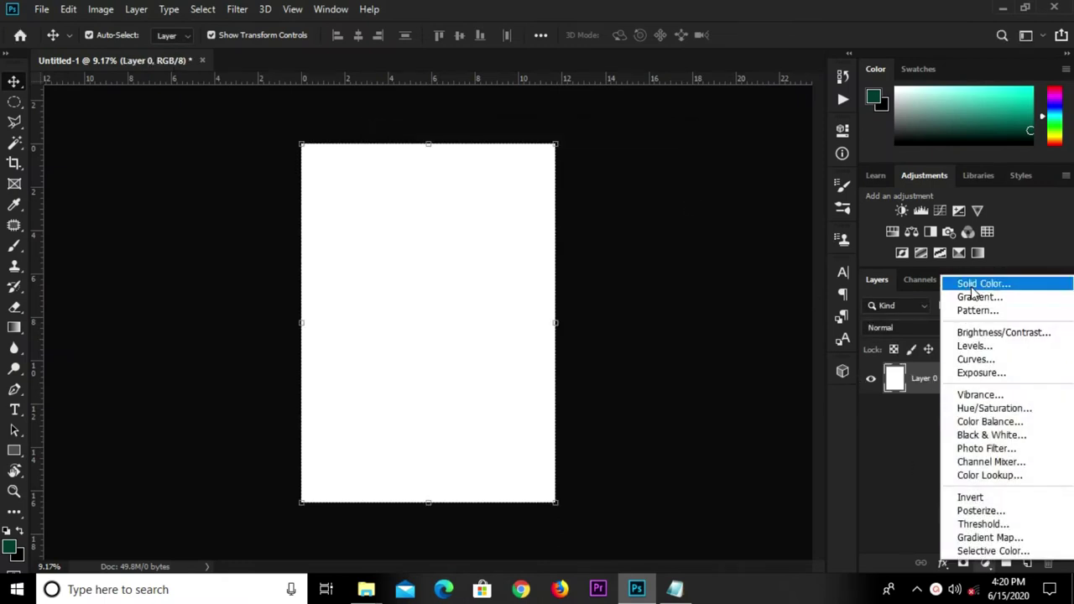
left_click(979, 280)
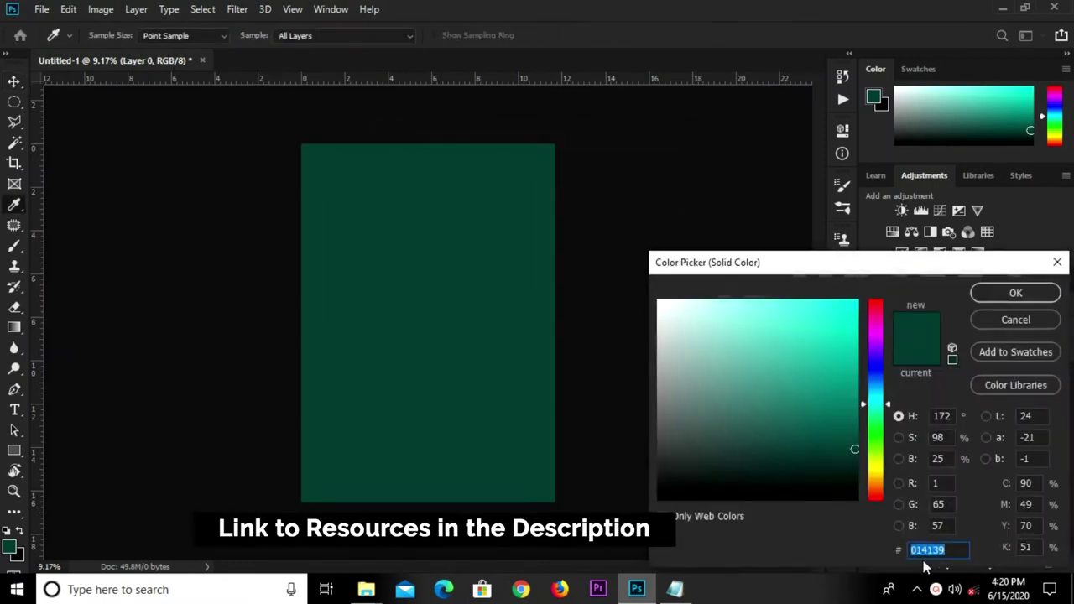
left_click(1011, 294)
key("ctrl+minus")
key("ctrl+plus")
left_click(41, 9)
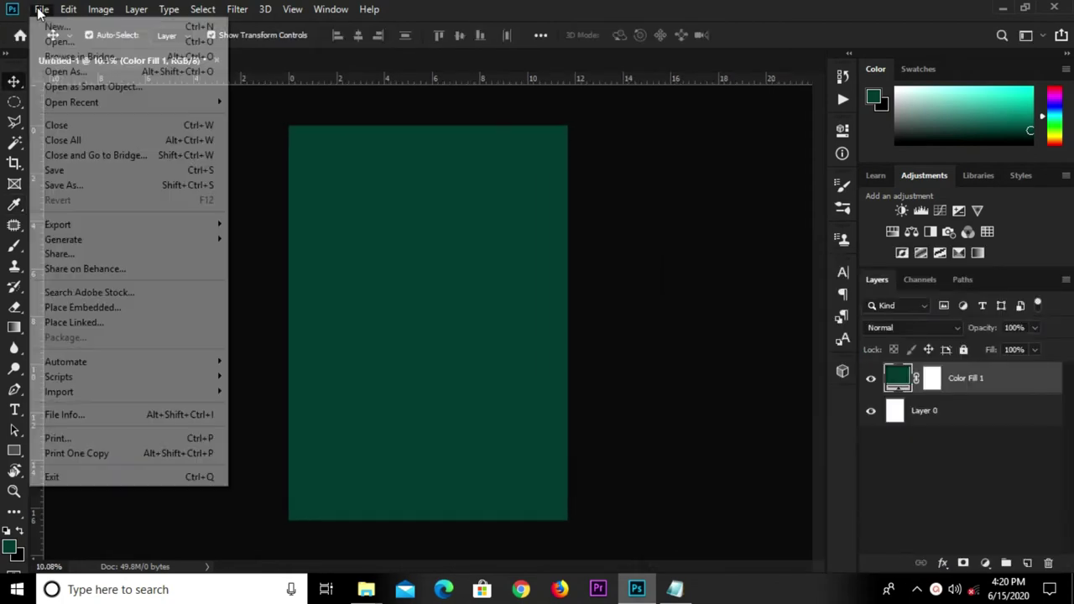
- Place the city skyline image 'f' into the poster as an embedded image
left_click(91, 307)
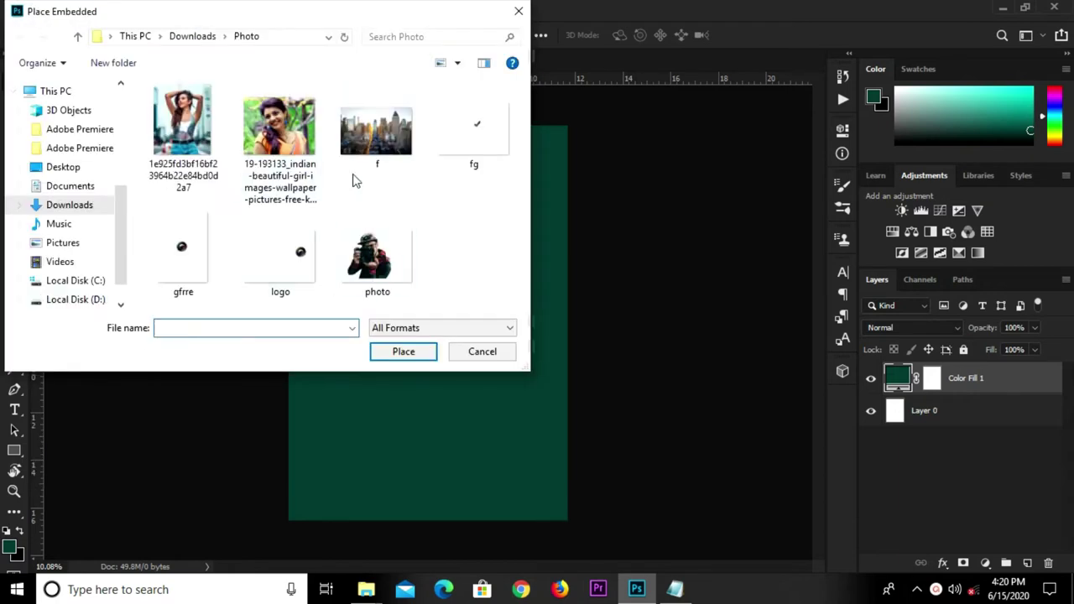
left_click(380, 160)
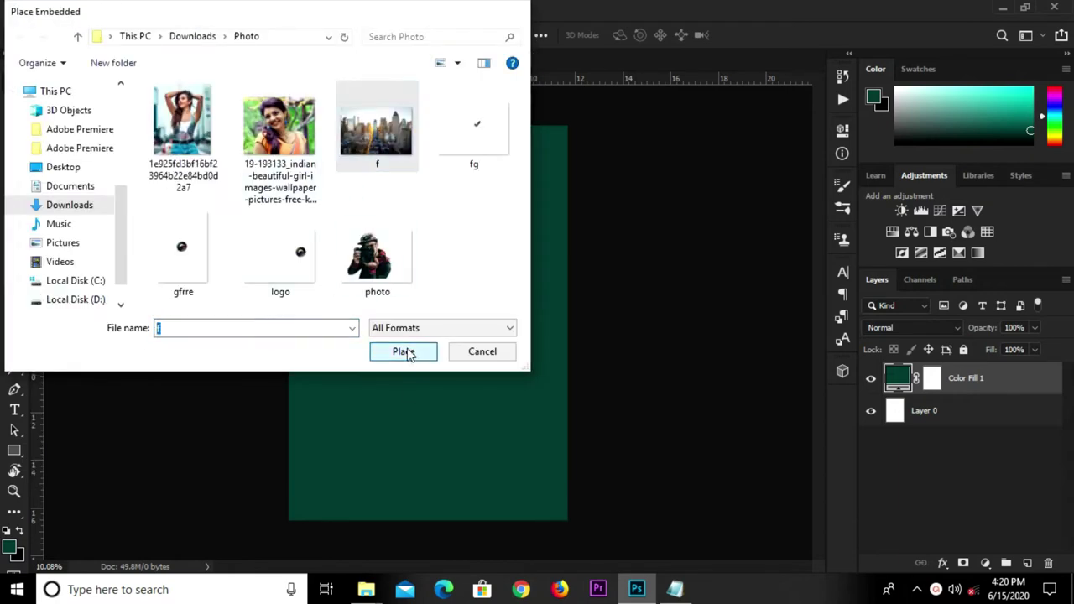
left_click(402, 352)
left_click(600, 34)
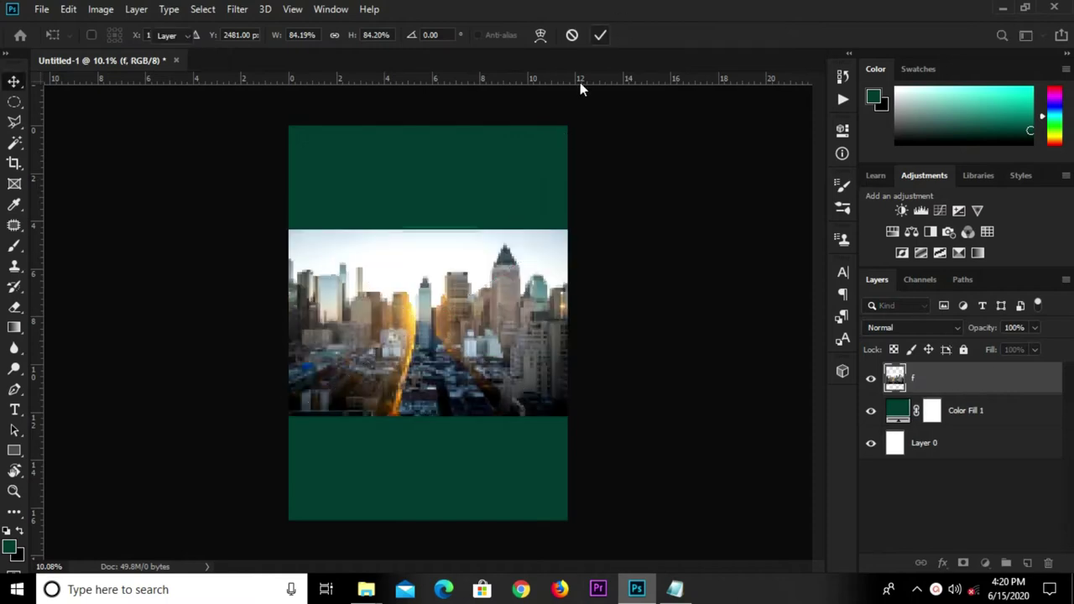
- Convert the skyline to a smart object, move it to the top and enlarge it
right_click(929, 378)
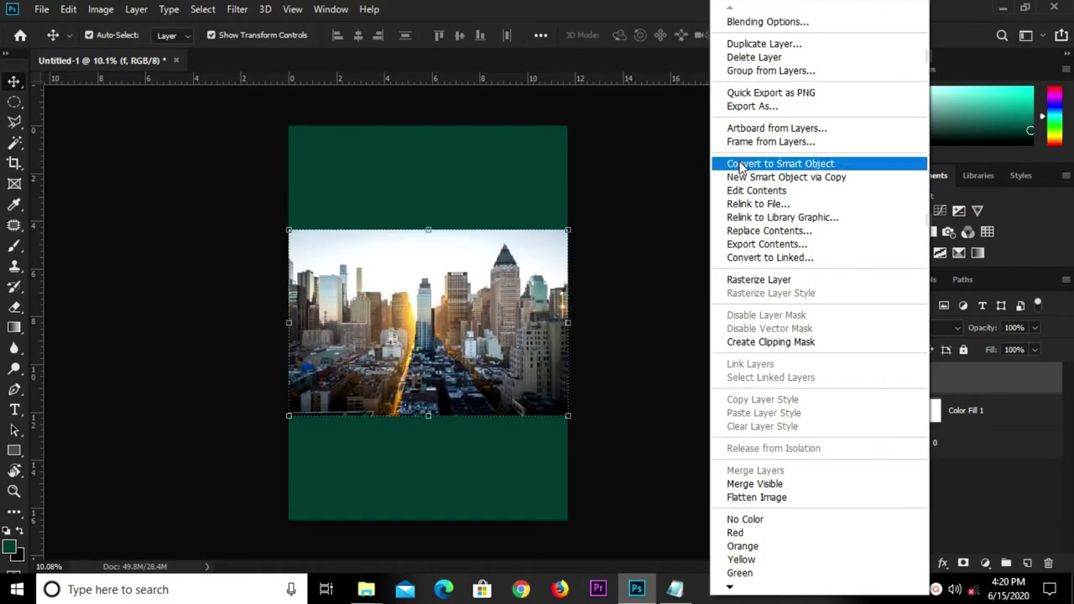
left_click(730, 163)
left_click_drag(426, 327, 393, 221)
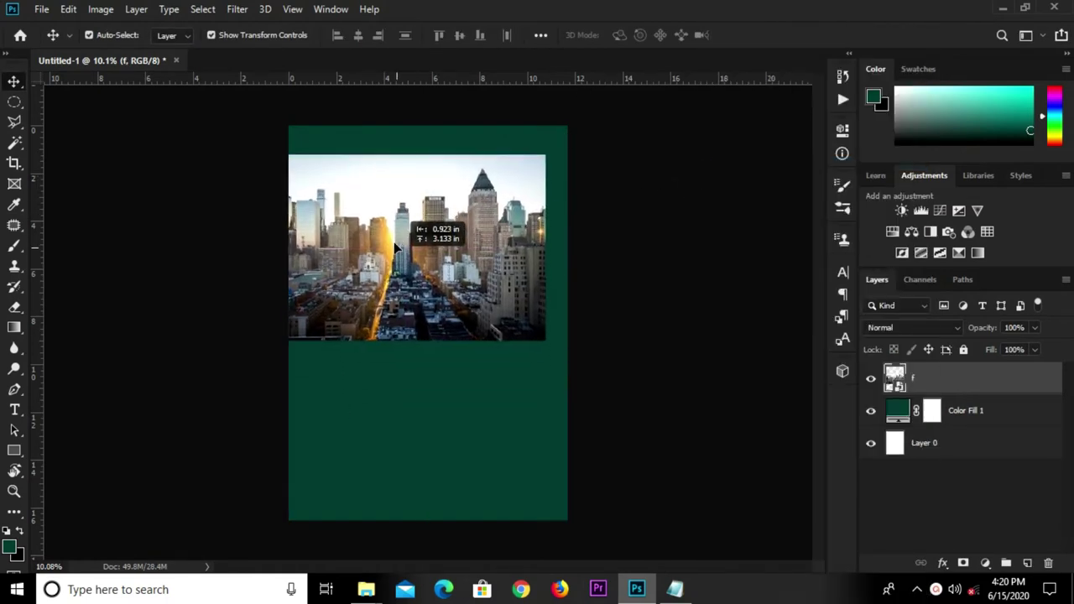
key("ctrl+t")
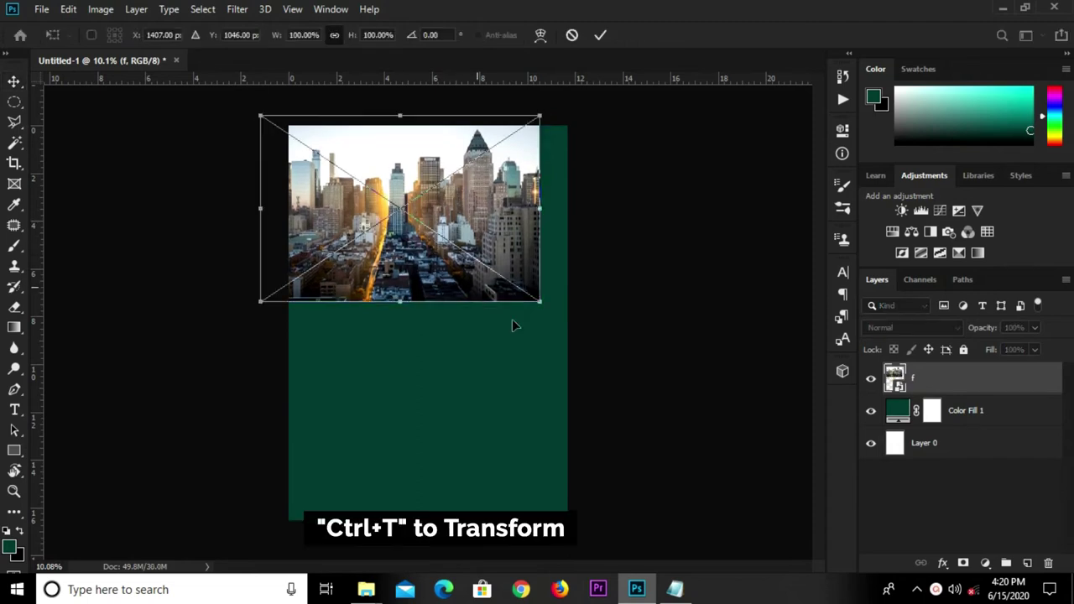
left_click_drag(540, 301, 596, 341)
left_click(600, 34)
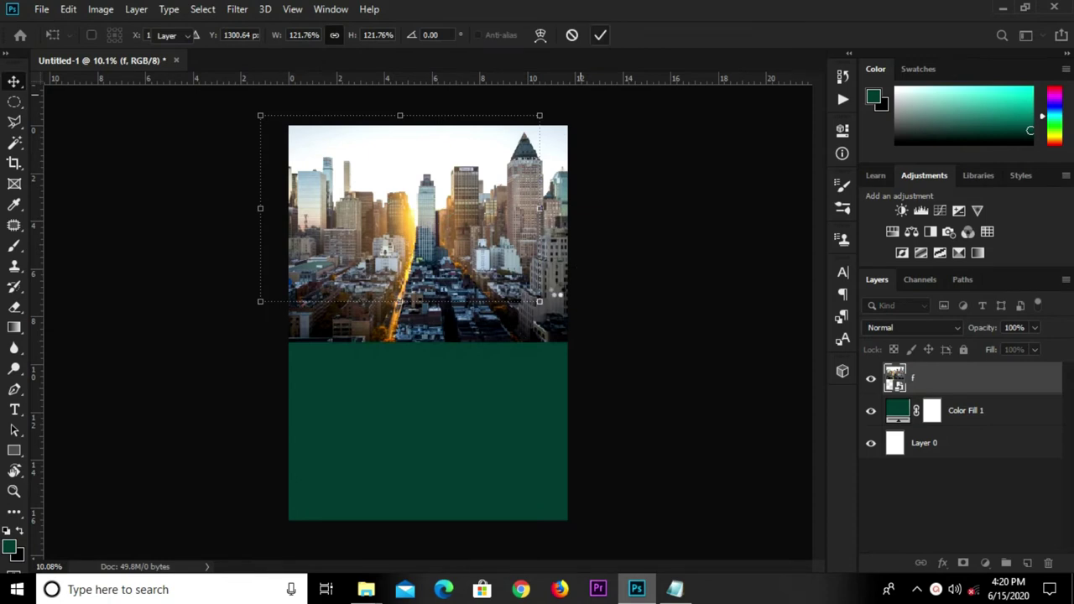
left_click(915, 327)
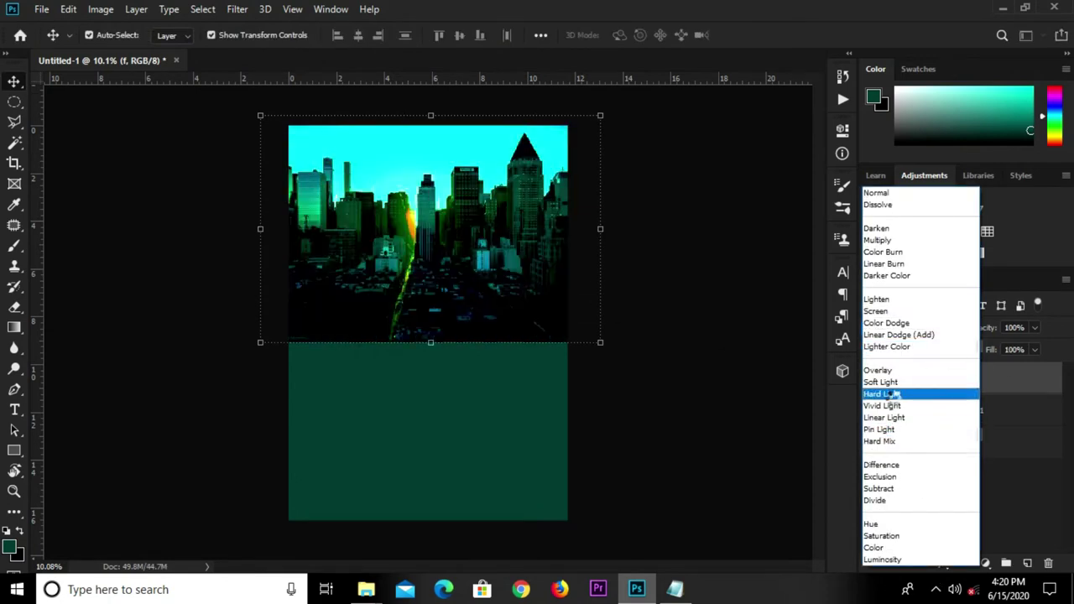
- Blend the skyline layer in Hard Light at 85% opacity and give it a white layer mask
left_click(891, 393)
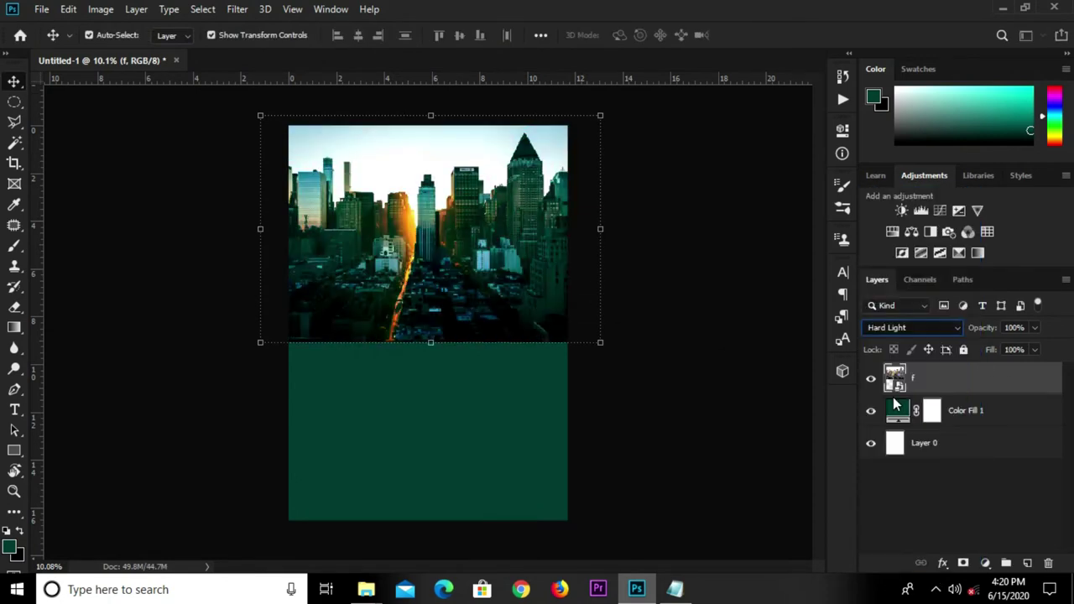
left_click(1020, 327)
type("85")
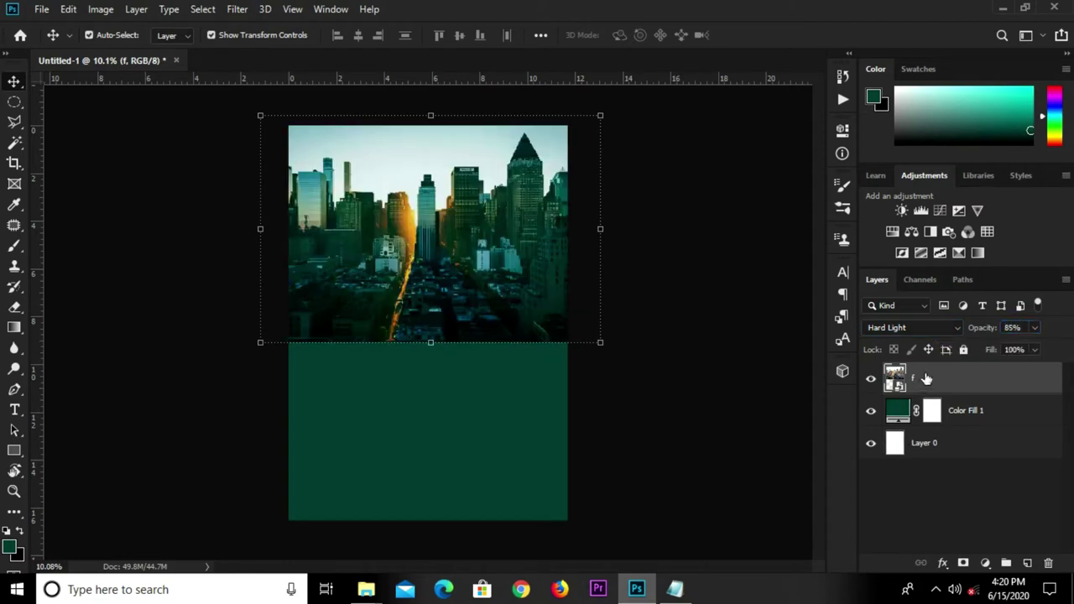
left_click(962, 563)
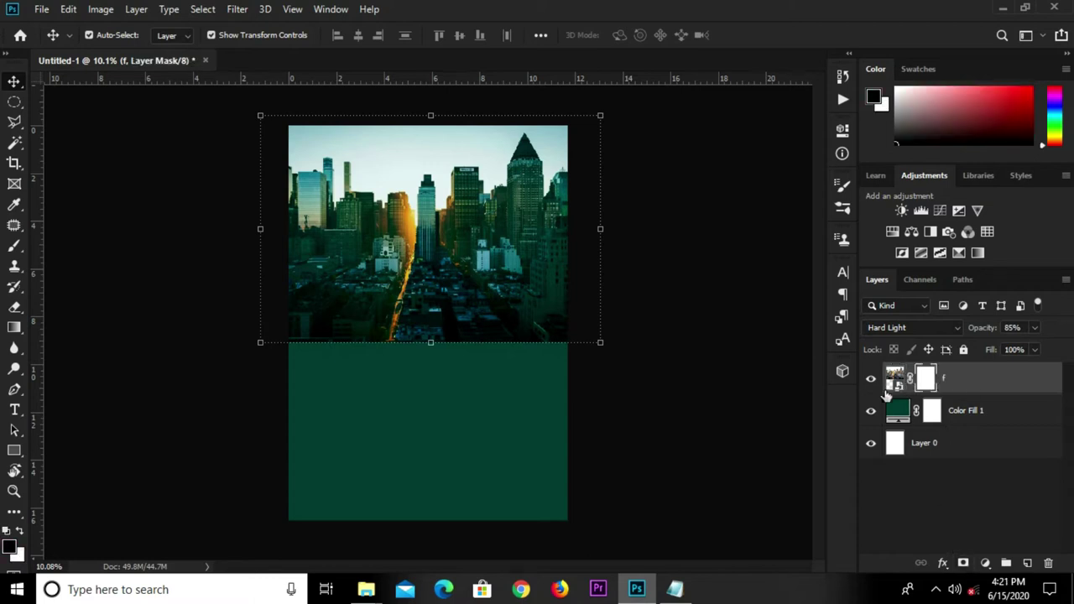
- Select the Gradient Tool, try a first gradient on the skyline mask, then undo it
left_click(13, 330)
left_click(58, 325)
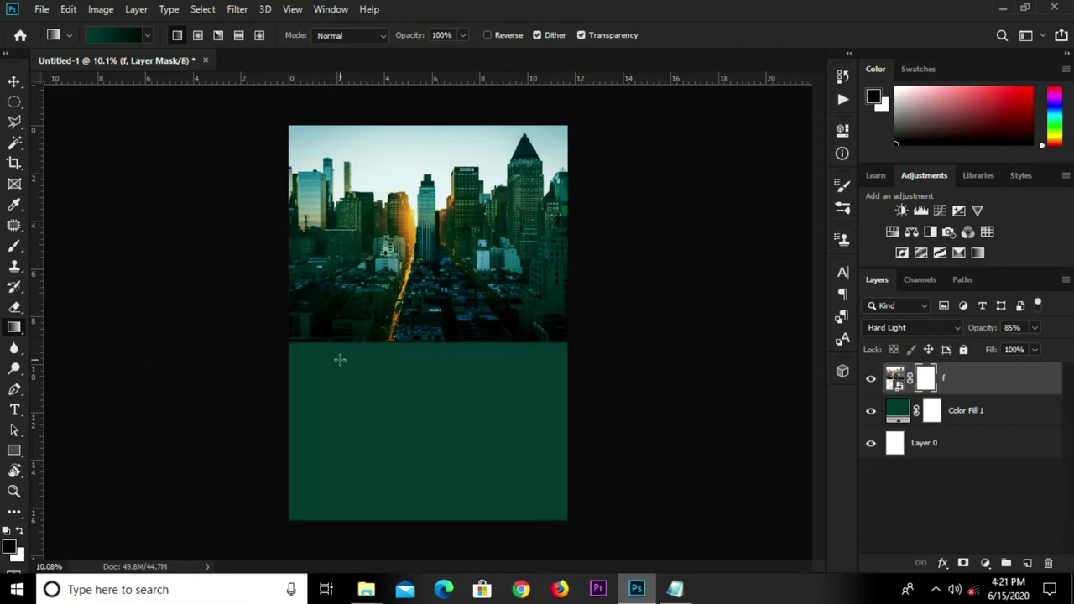
left_click_drag(421, 451, 411, 260)
left_click_drag(419, 321, 420, 324)
key("ctrl+z")
- Choose the Foreground to Transparent preset in the Gradient Editor
left_click(131, 34)
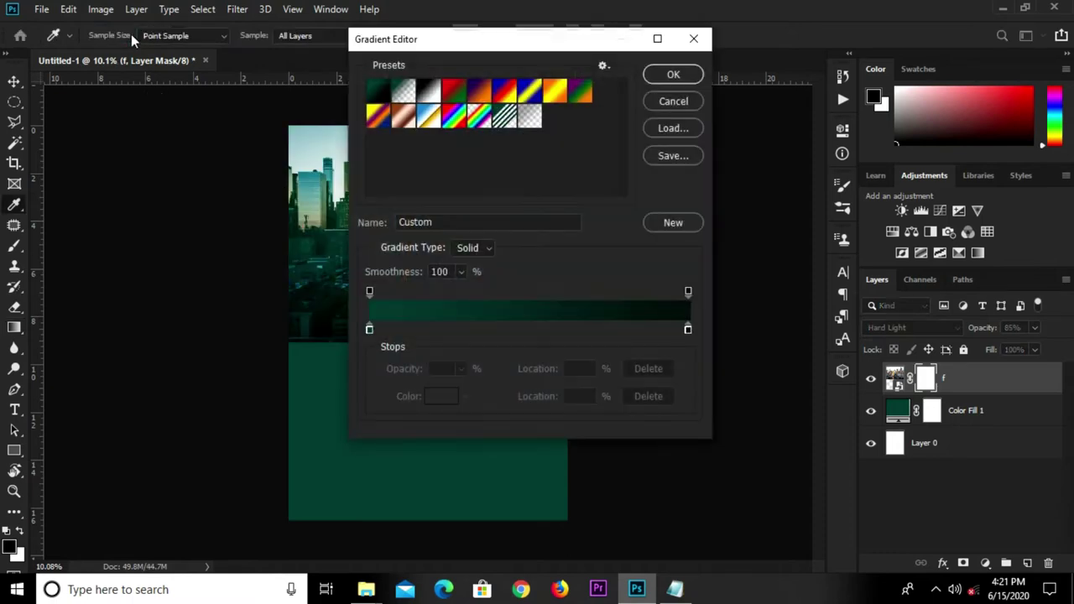
left_click(529, 119)
left_click(404, 93)
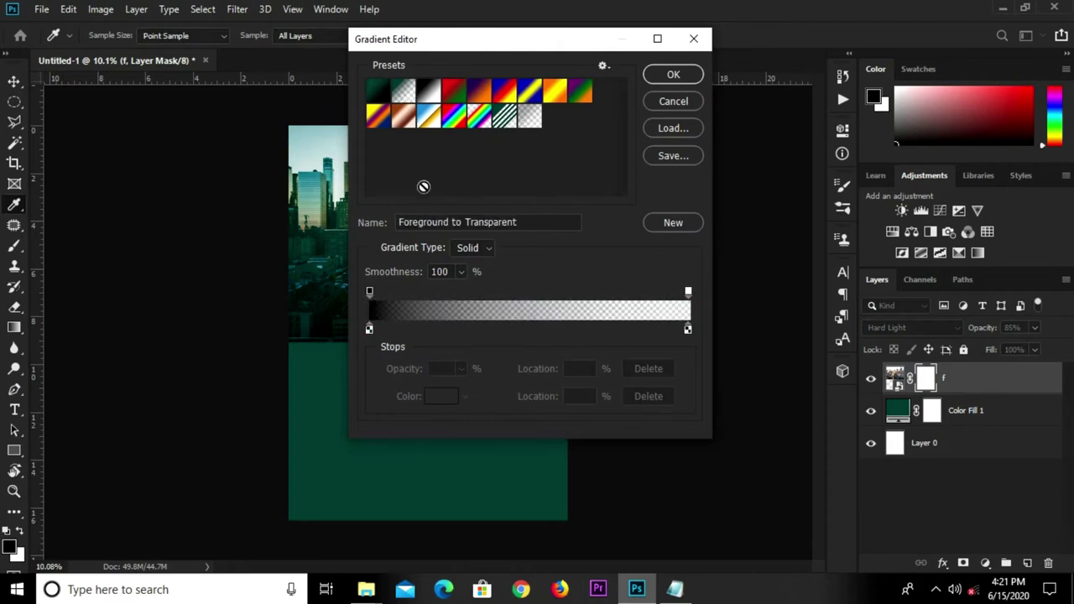
left_click_drag(528, 223, 392, 219)
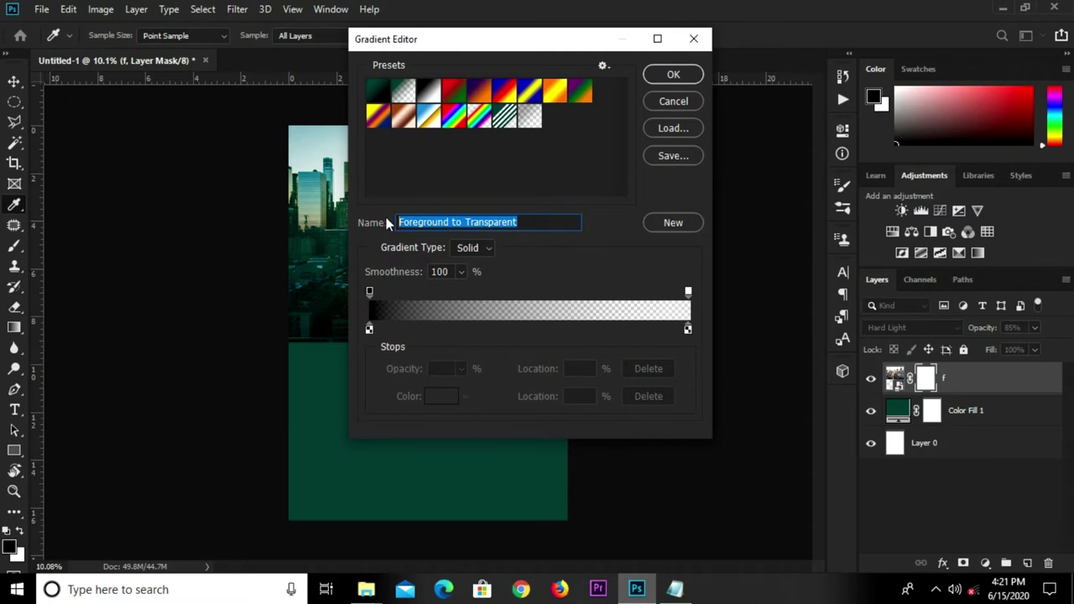
left_click(672, 74)
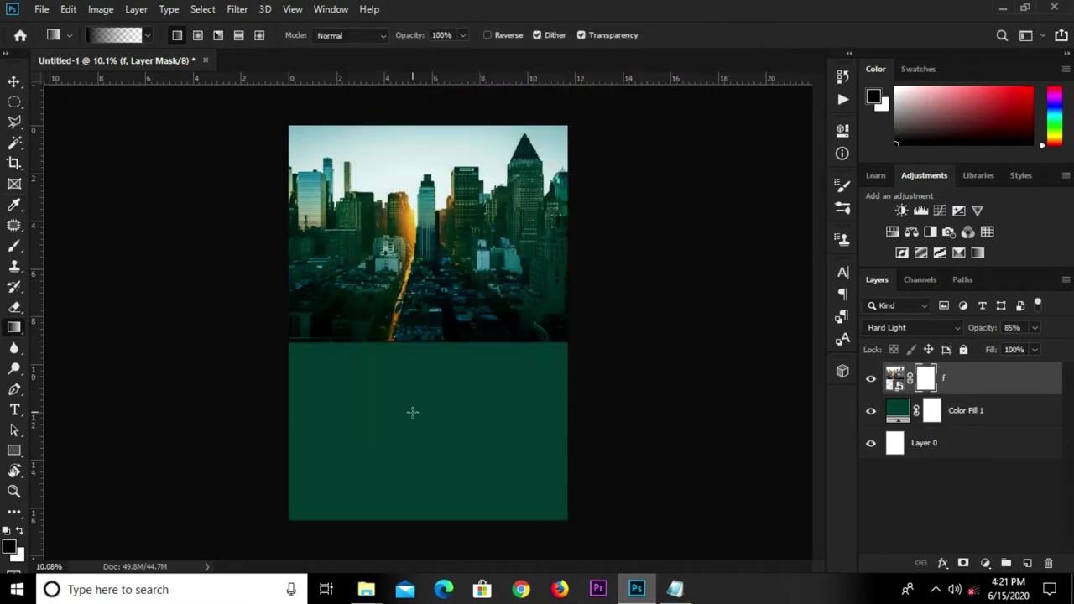
- Drag upward gradients on the skyline mask so the lower city fades into green
left_click_drag(414, 442, 415, 204)
left_click_drag(425, 446, 423, 216)
left_click_drag(421, 440, 421, 230)
left_click_drag(412, 430, 414, 202)
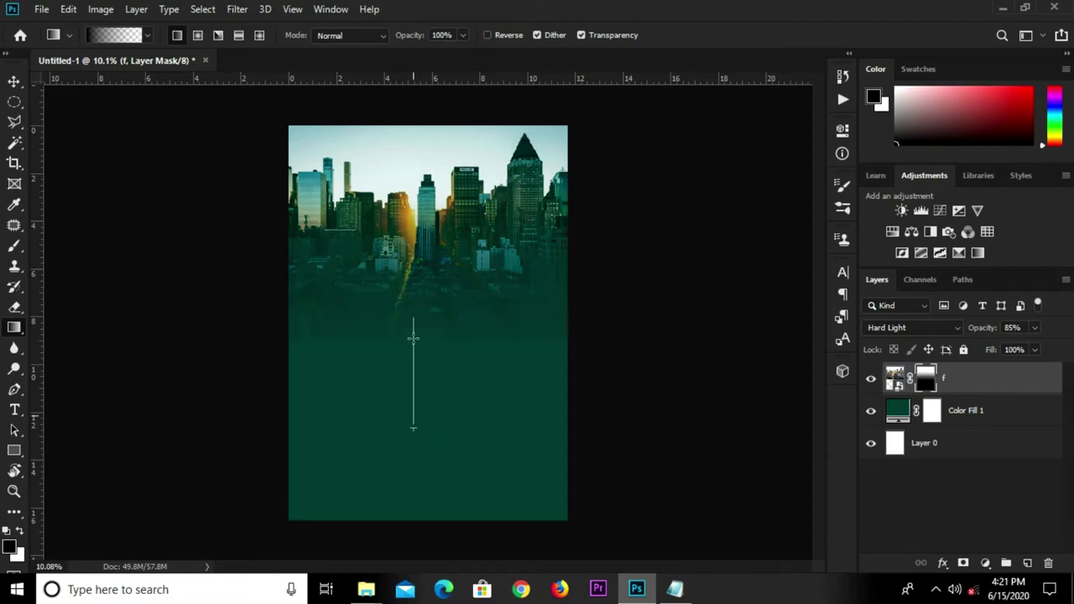
left_click_drag(407, 425, 411, 178)
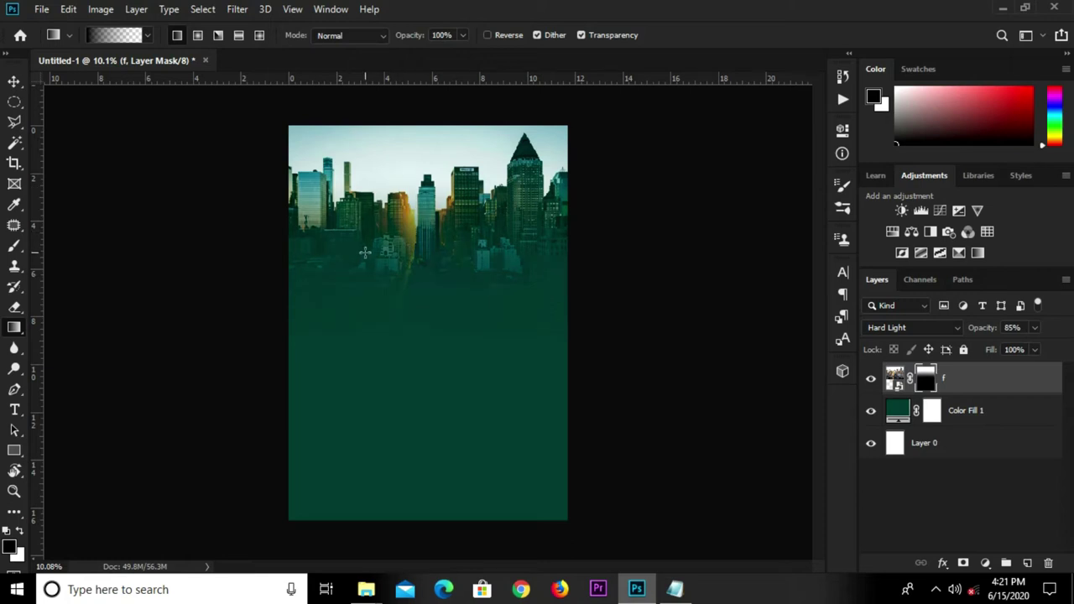
key("v")
left_click(186, 289)
left_click(984, 563)
left_click(977, 307)
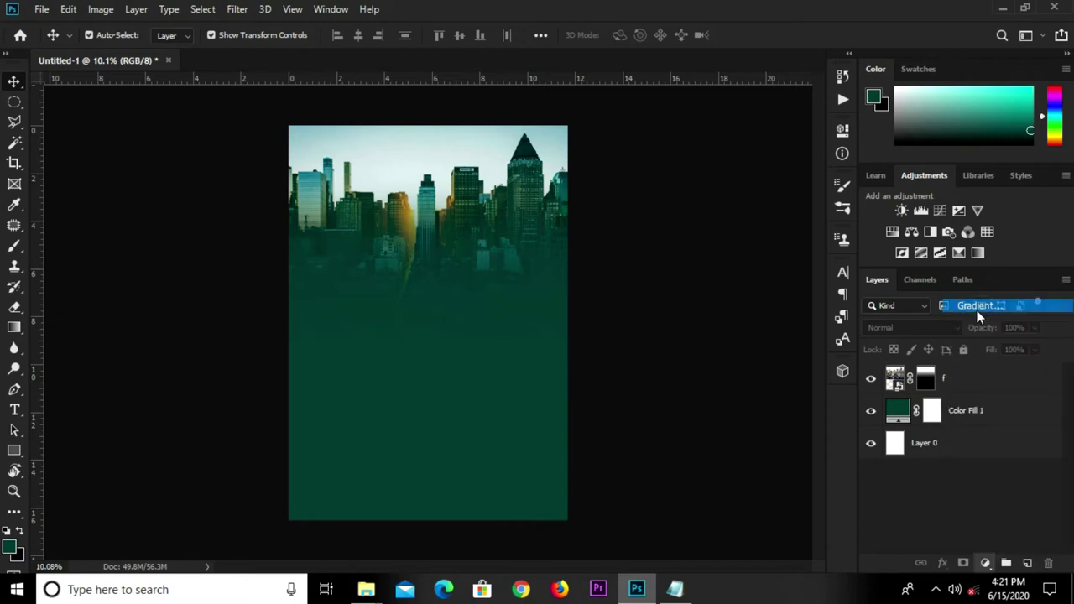
- Create a Foreground to Background gradient fill whose right stop is a darker canvas green
left_click(546, 139)
left_click(375, 99)
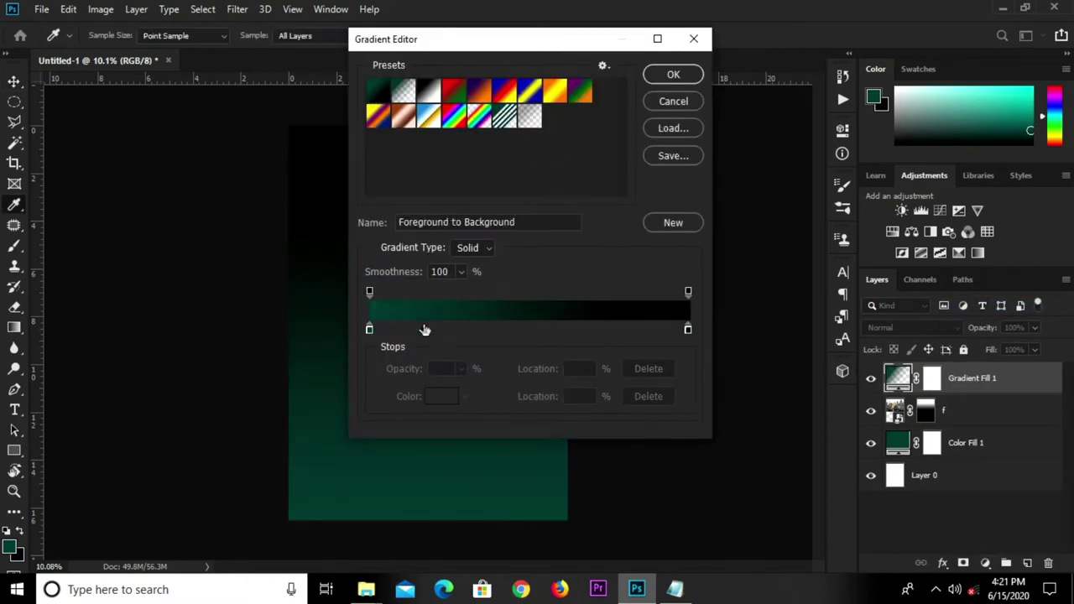
left_click(688, 330)
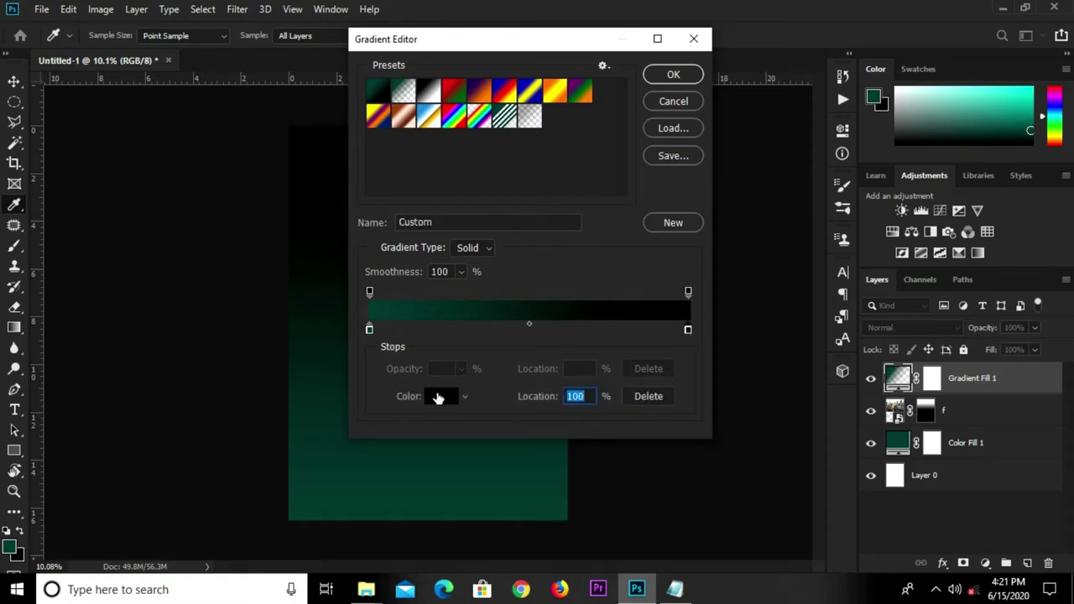
left_click(438, 397)
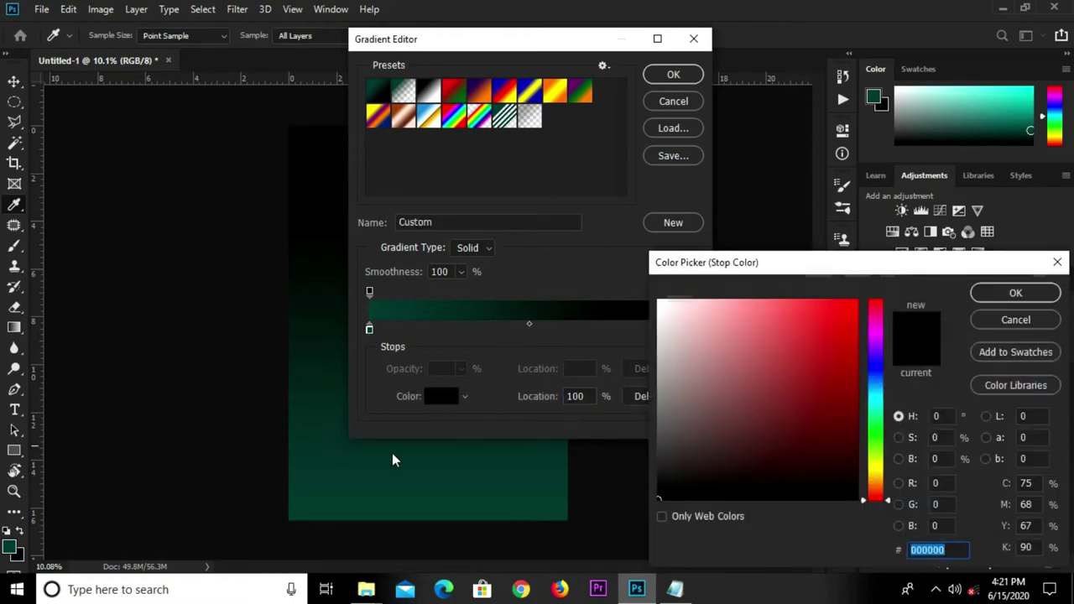
left_click(385, 480)
left_click_drag(857, 475, 852, 481)
left_click_drag(946, 550, 913, 550)
left_click(1015, 293)
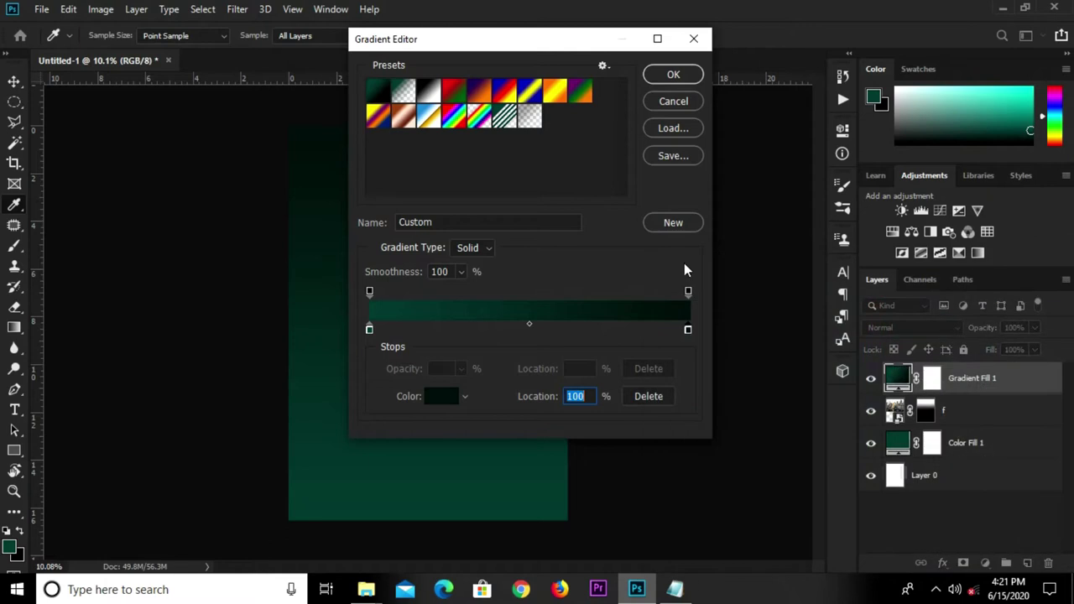
left_click(673, 76)
left_click(620, 136)
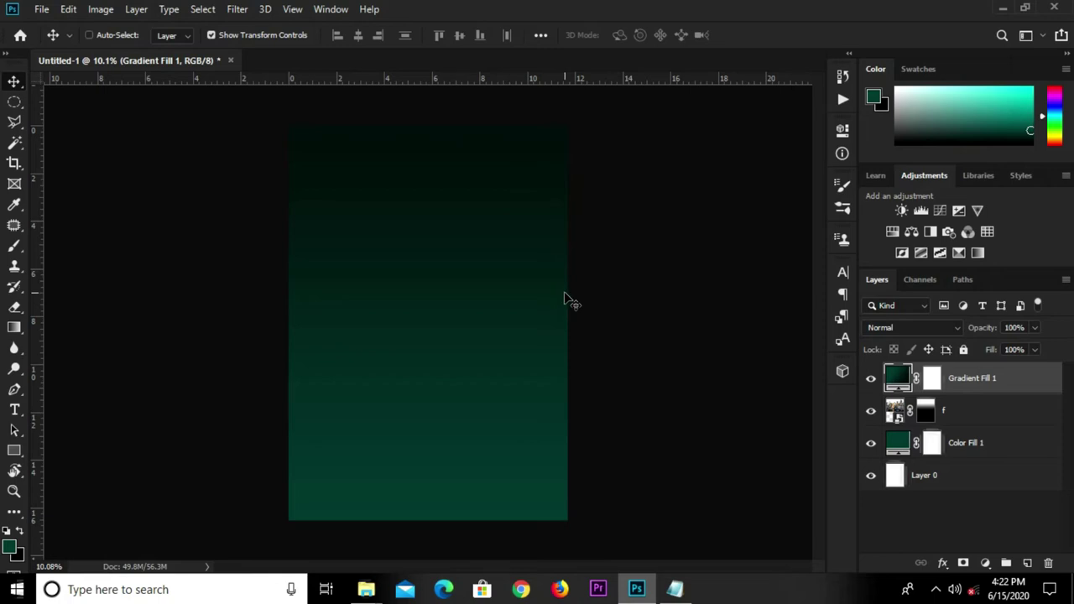
- Reverse the Gradient Fill 1 direction and move the layer below skyline layer 'f'
key("ctrl")
double_click(889, 377)
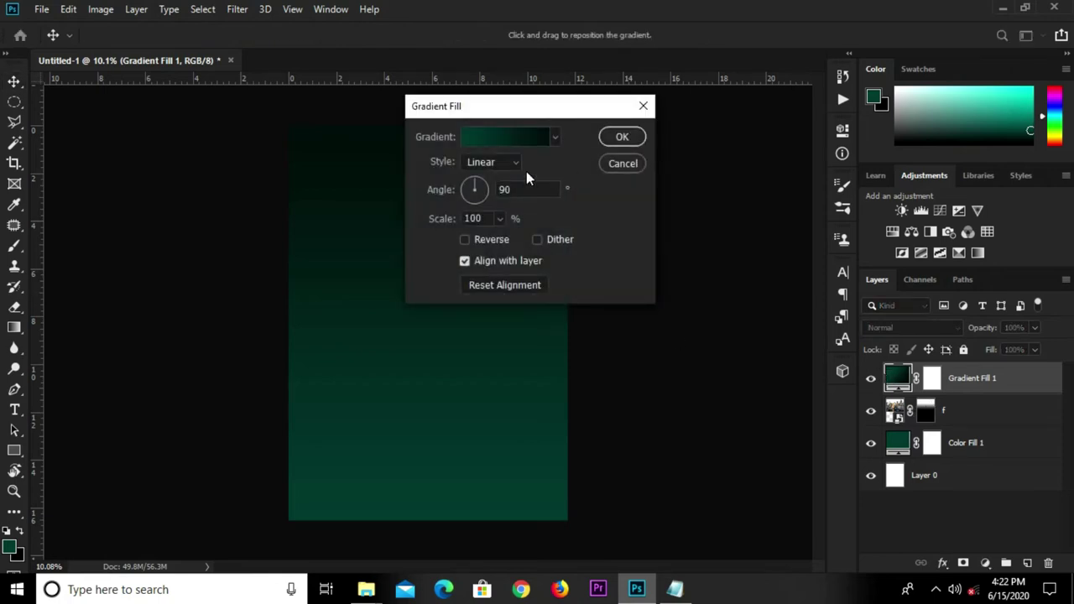
left_click(462, 240)
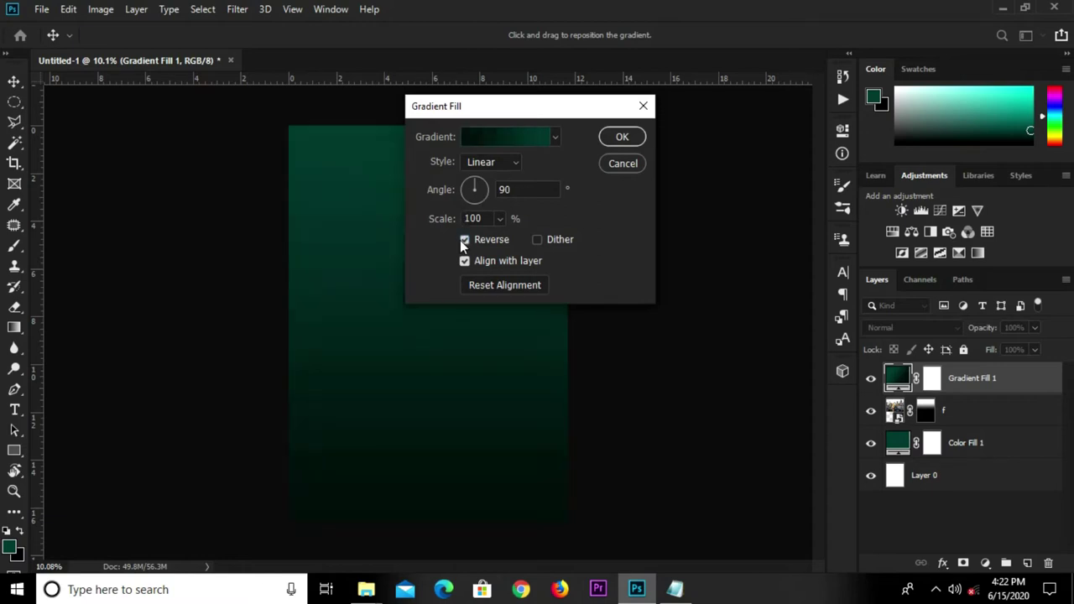
left_click(621, 137)
mouse_move(965, 386)
left_mouse_down()
mouse_move(961, 432)
mouse_move(896, 442)
left_mouse_up()
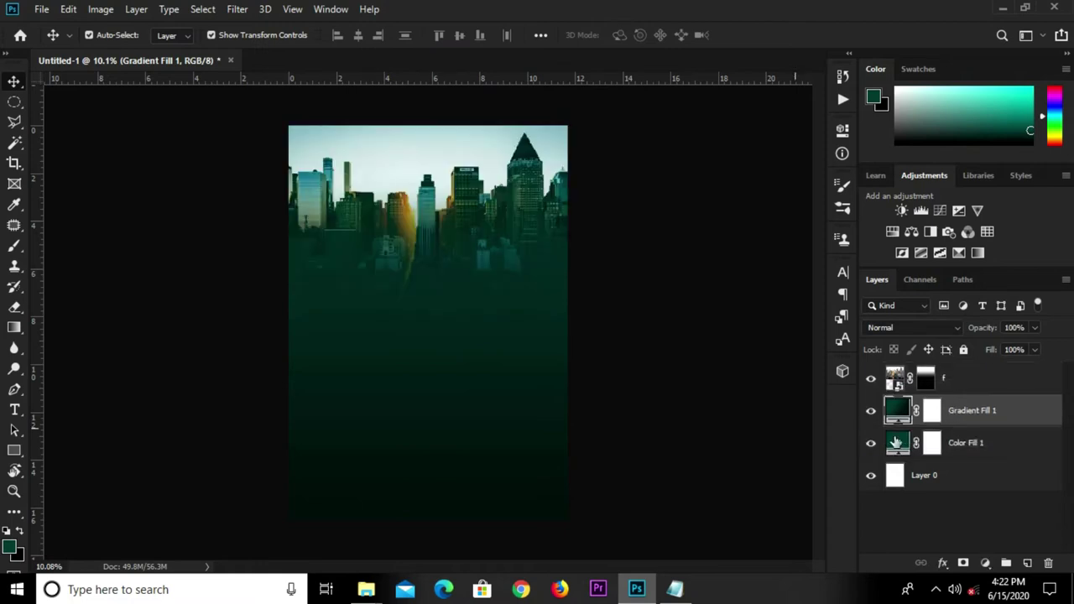
left_click(726, 395)
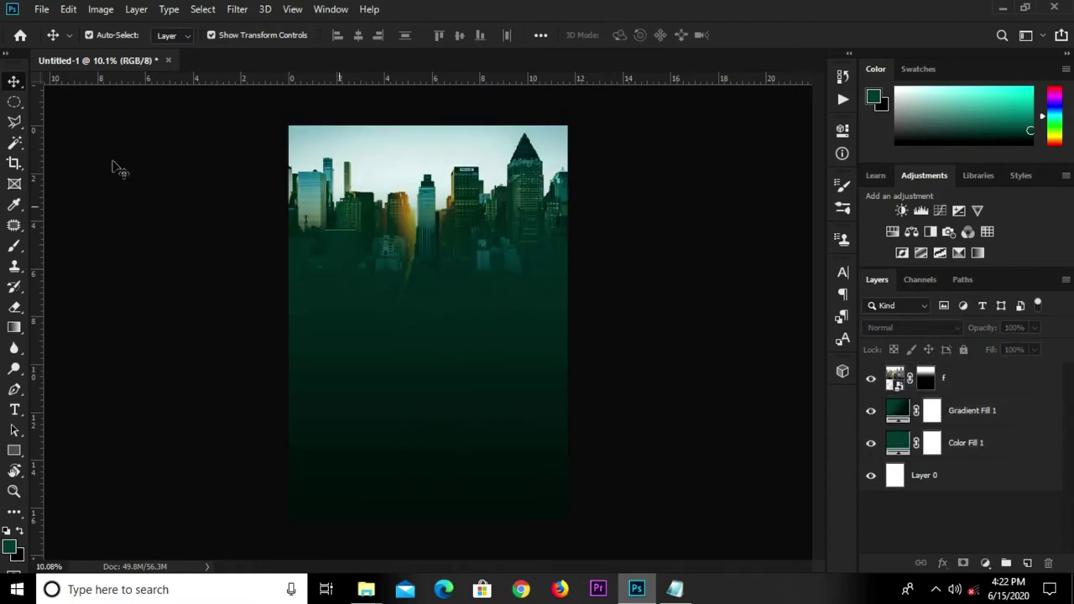
- Place the smiling woman's portrait from the Photo folder as an embedded image
left_click(40, 9)
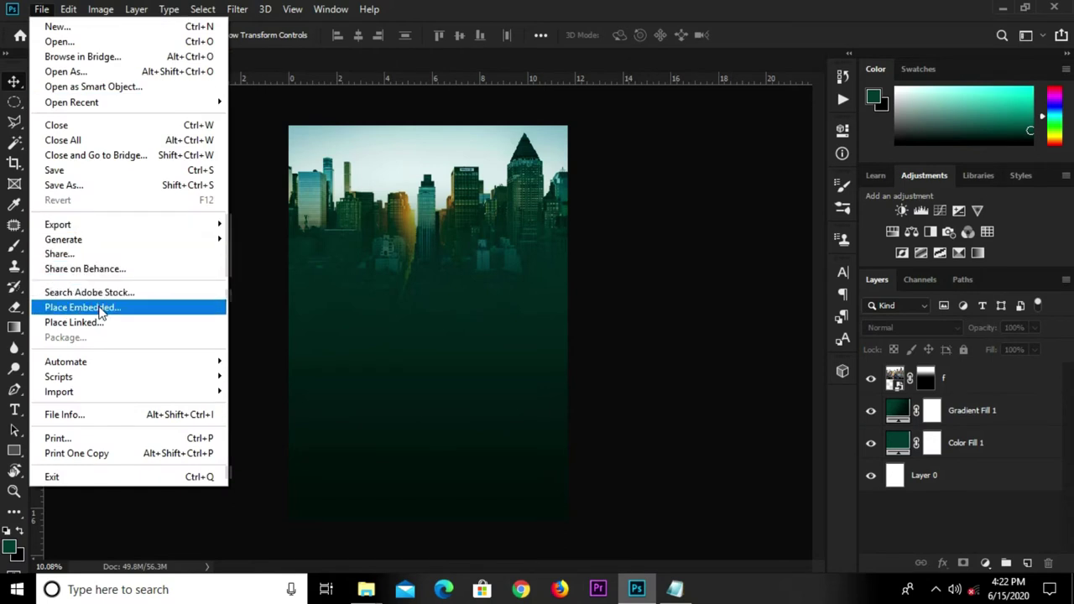
left_click(99, 307)
left_click(380, 277)
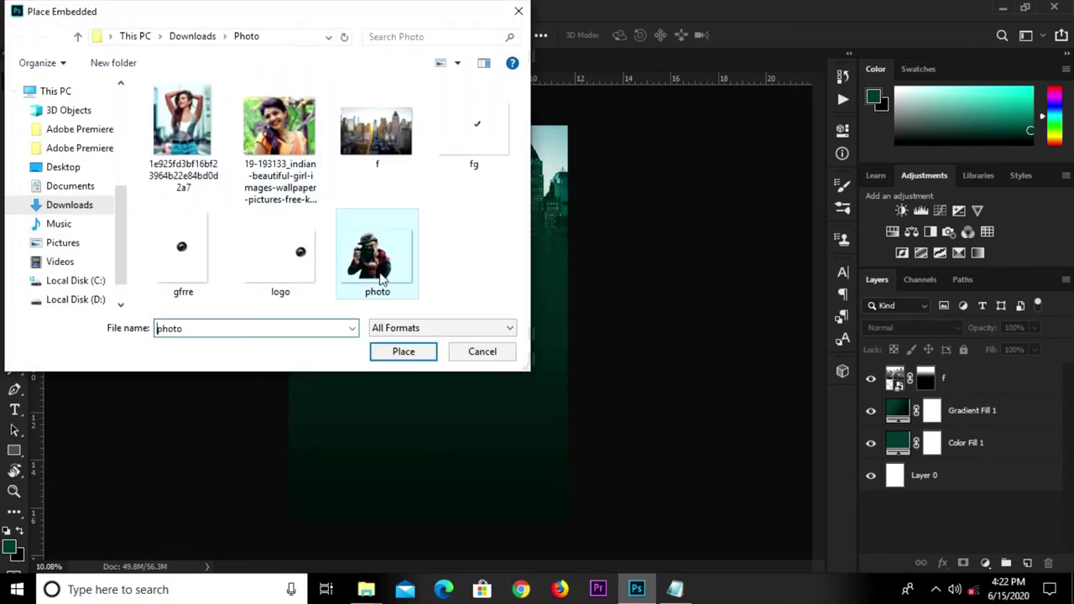
left_click(279, 150)
left_click(380, 354)
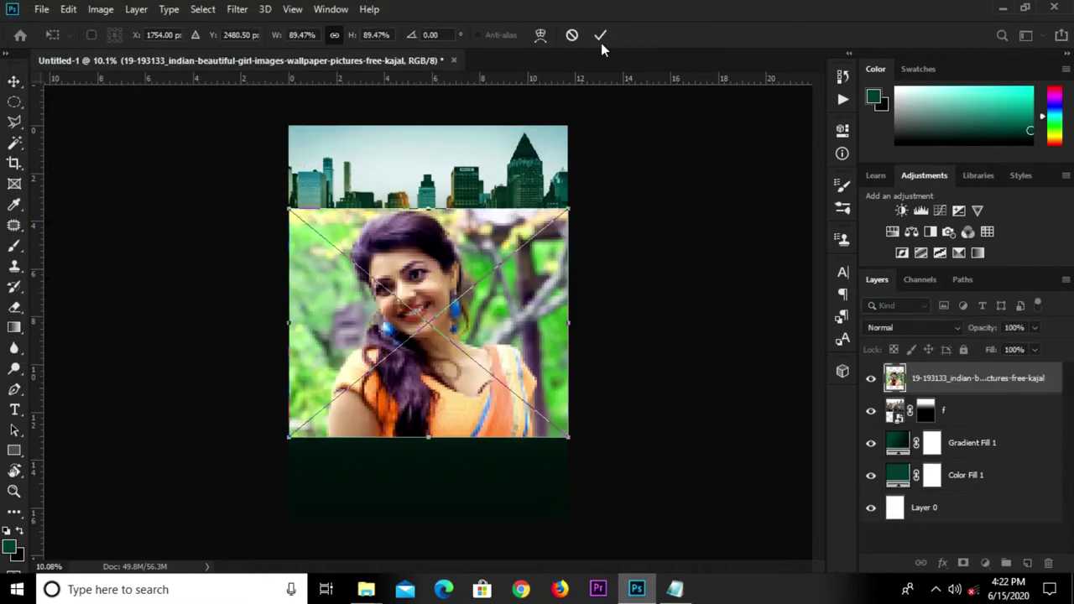
key("Return")
- Convert the portrait to a smart object and move it to the lower right
right_click(977, 387)
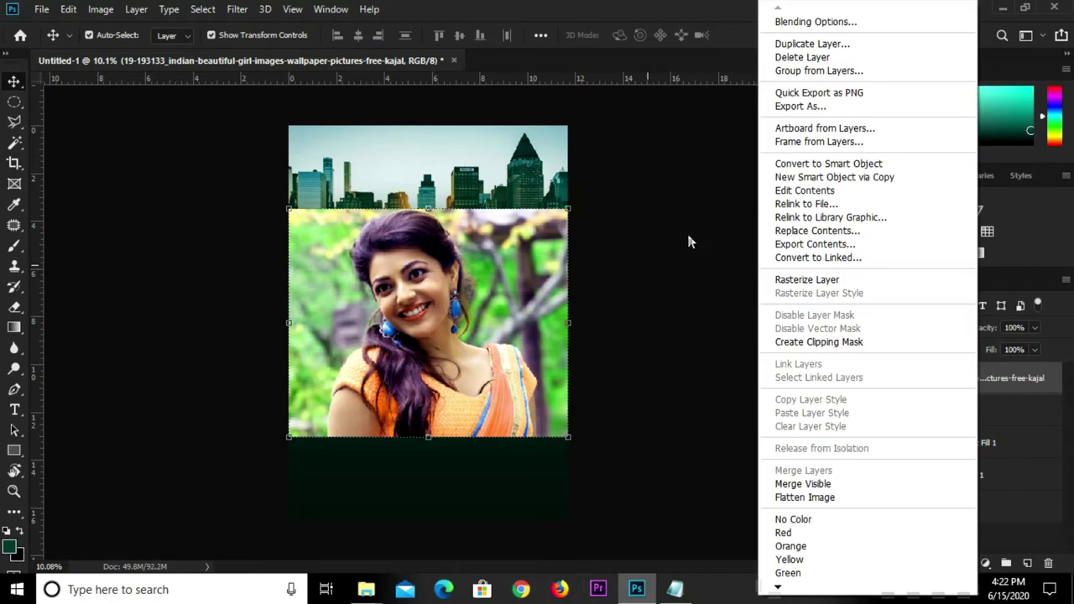
left_click(780, 166)
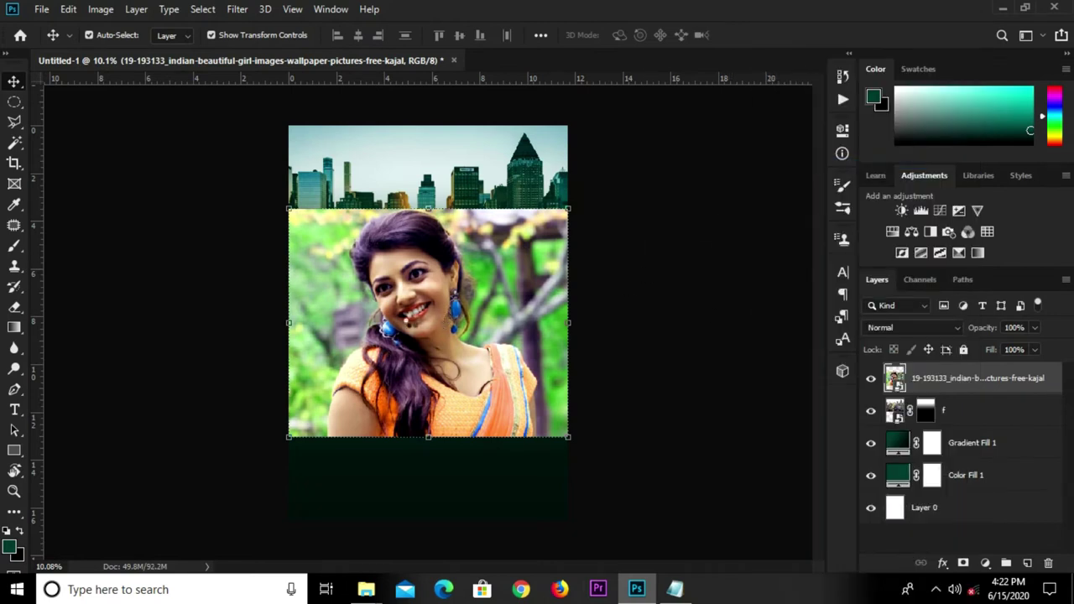
left_click_drag(396, 312, 467, 370)
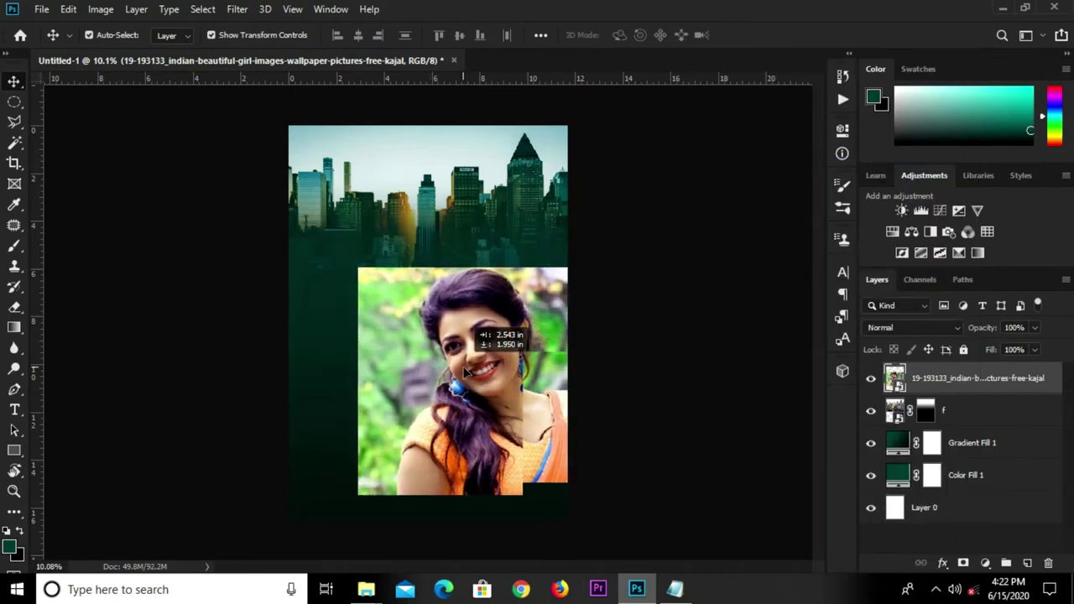
left_click(13, 450)
left_click(66, 480)
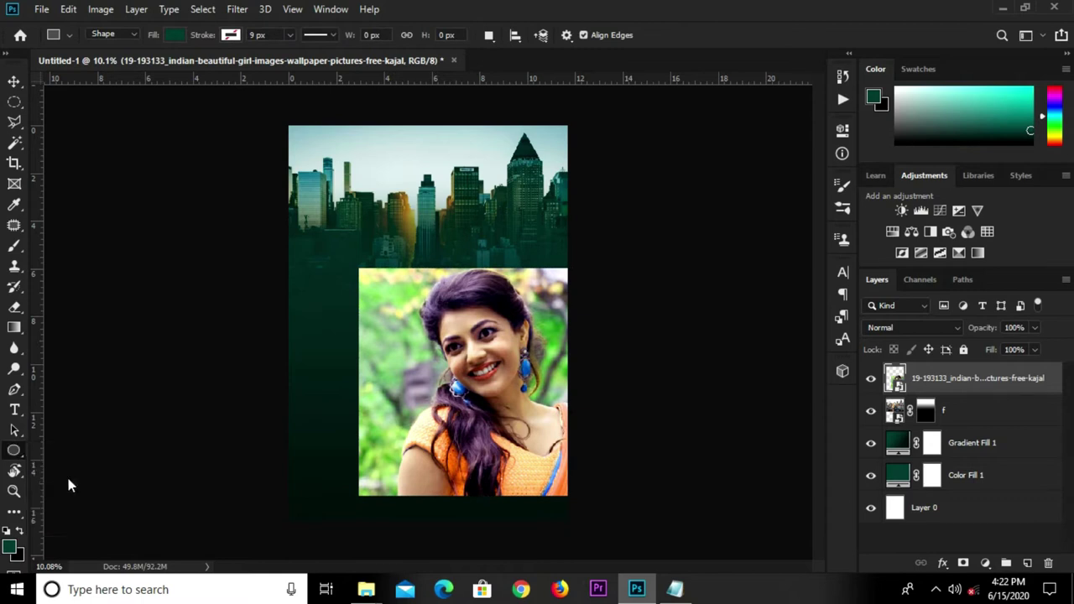
- Give the Ellipse Tool a white fill and a 35 px stroke width
left_click(175, 35)
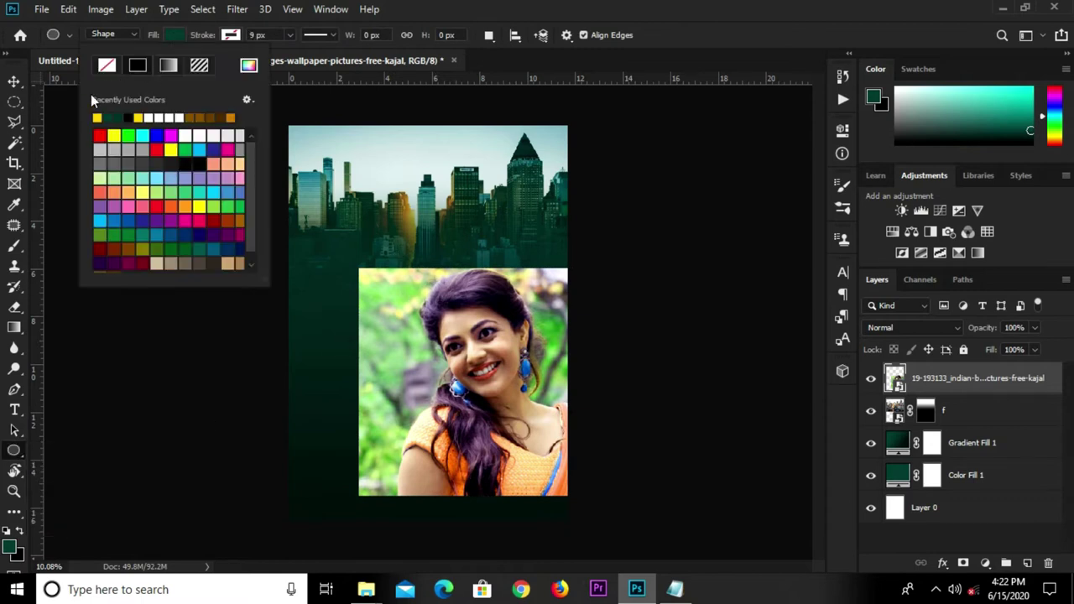
left_click(155, 116)
left_click(236, 37)
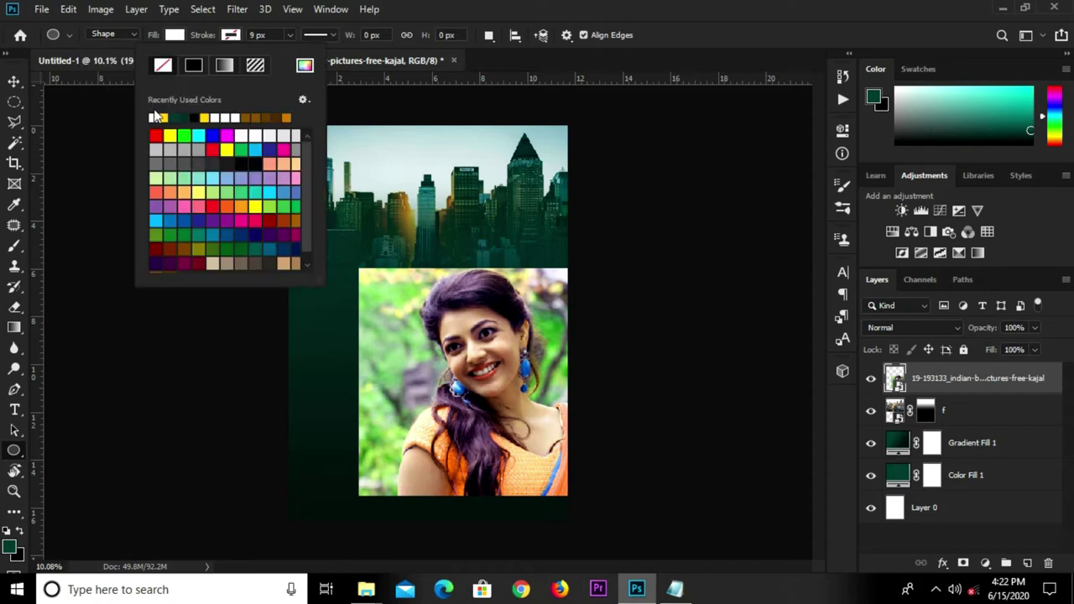
left_click(289, 34)
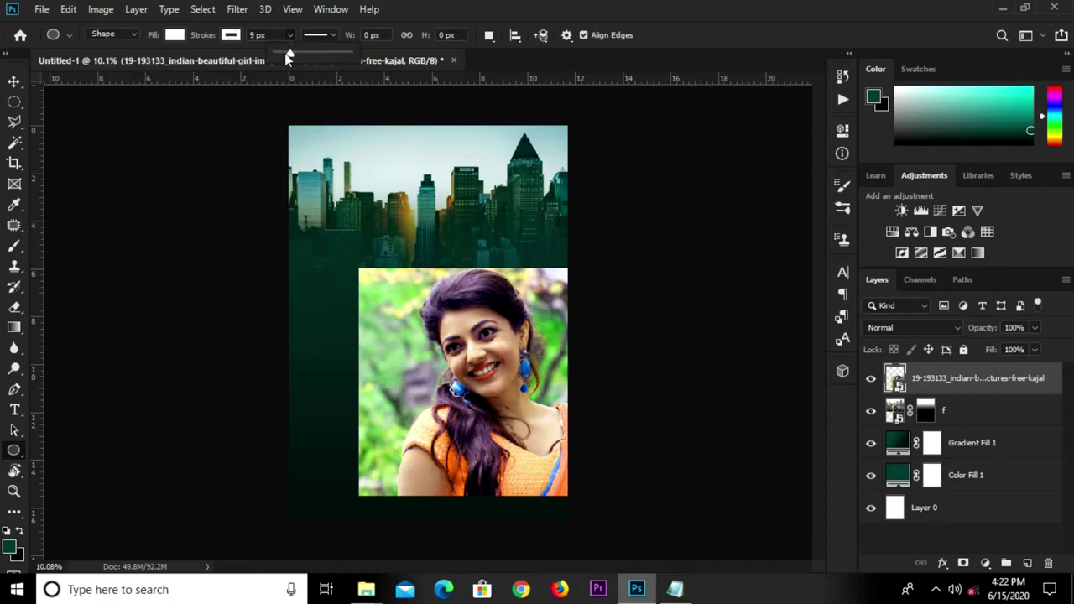
left_click_drag(293, 56, 299, 56)
left_click(251, 35)
type("35")
key("Return")
- Draw the white Ellipse 1 circle and move it down onto the portrait
mouse_move(357, 186)
left_mouse_down()
mouse_move(563, 542)
mouse_move(557, 520)
left_mouse_up()
key("v")
left_click_drag(466, 254, 477, 365)
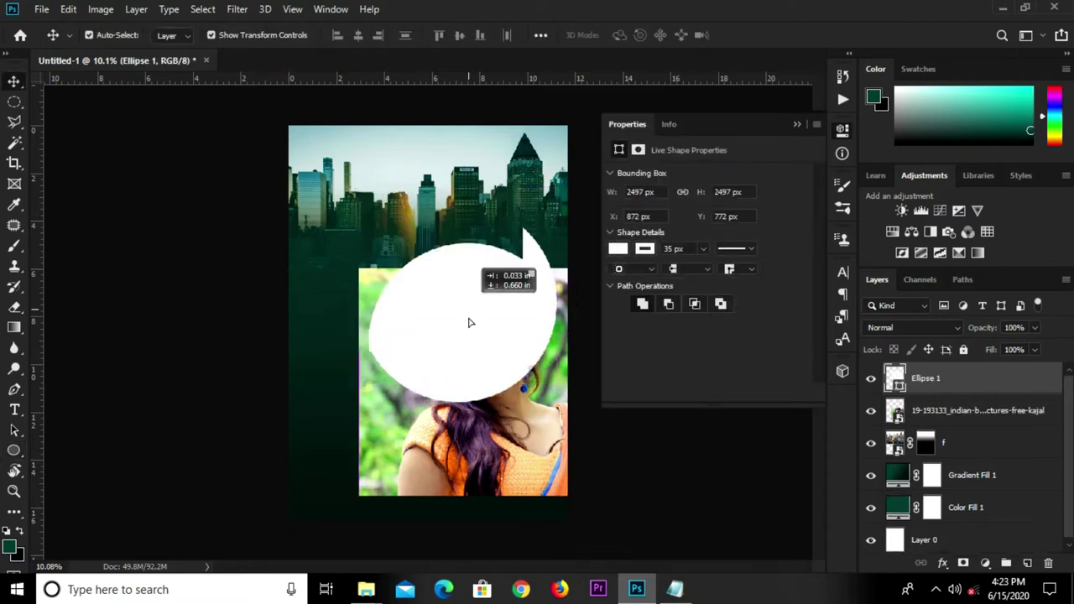
left_click(796, 124)
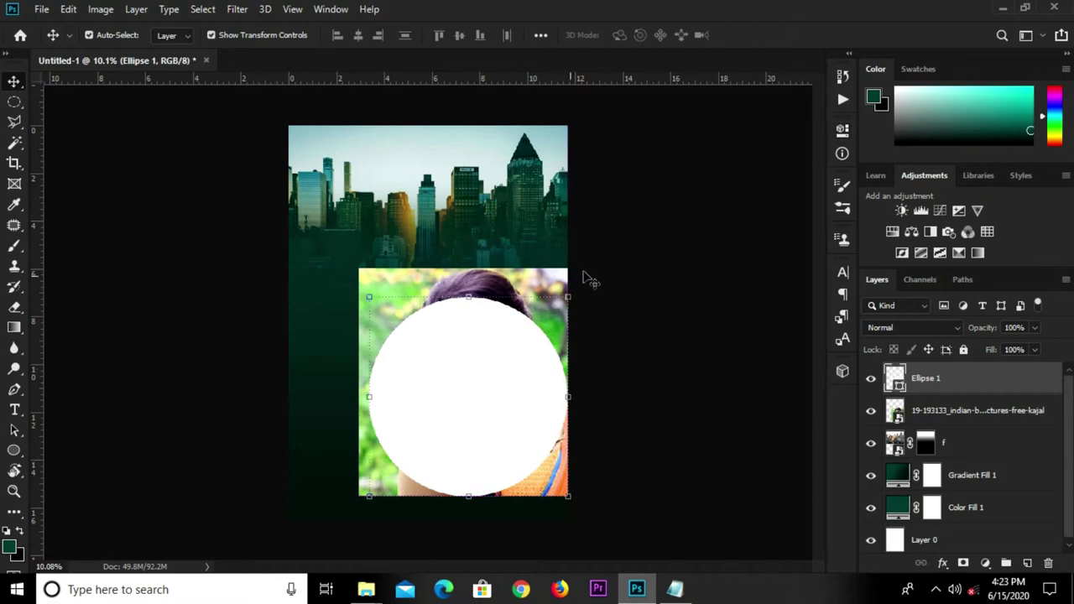
- Shrink the portrait to about 92%, move it above Ellipse 1 and clip it into the circle
left_click(547, 297)
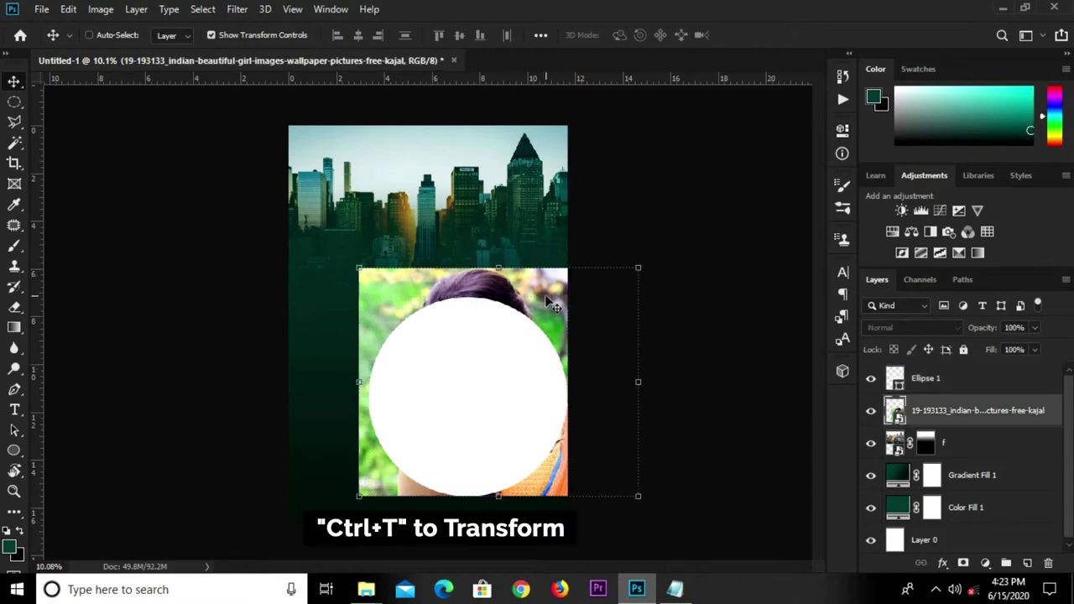
key("ctrl+t")
mouse_move(638, 269)
left_mouse_down()
mouse_move(592, 303)
mouse_move(617, 286)
left_mouse_up()
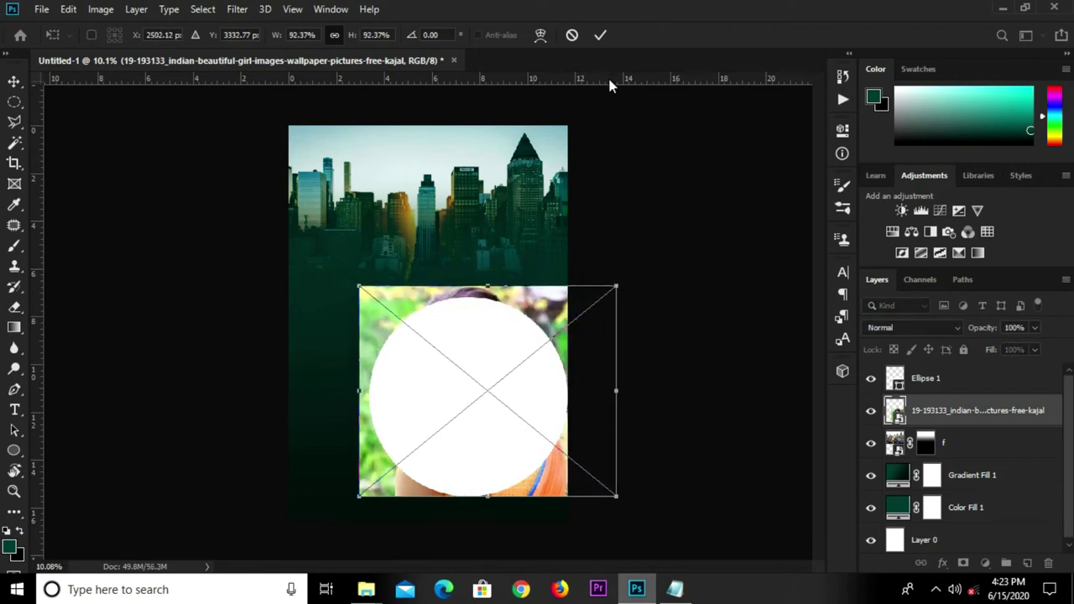
left_click(601, 36)
left_click_drag(942, 410, 953, 369)
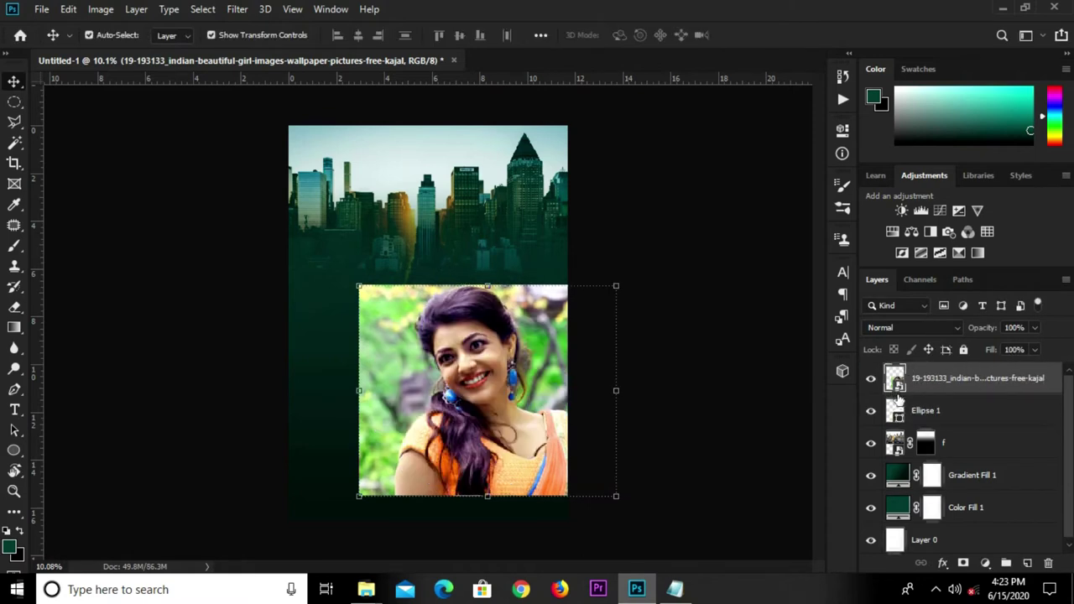
left_click(938, 412)
left_click(948, 378)
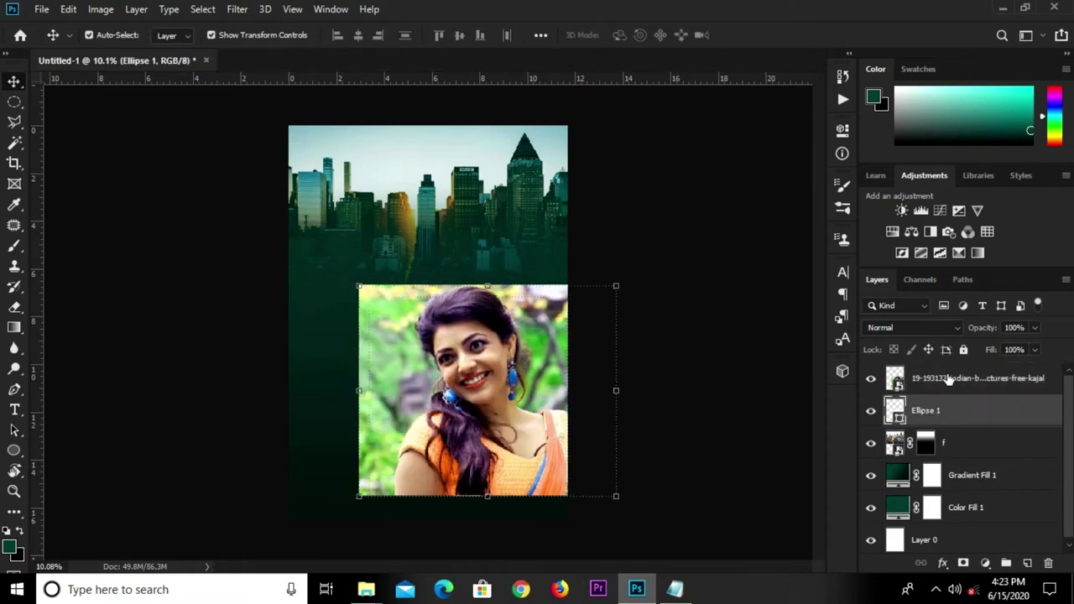
right_click(948, 378)
left_click(779, 344)
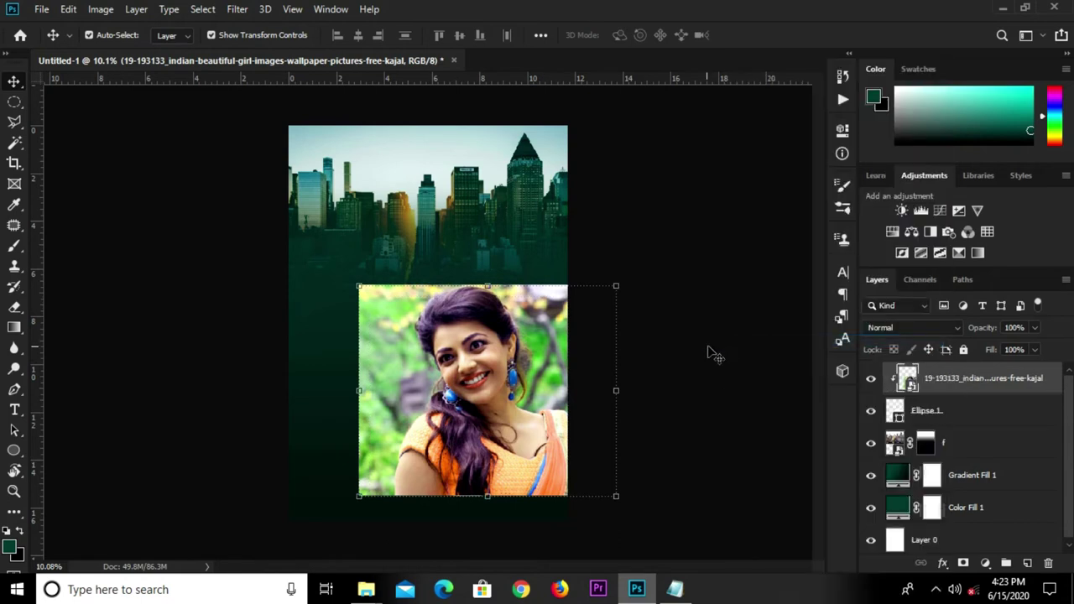
left_click(681, 404)
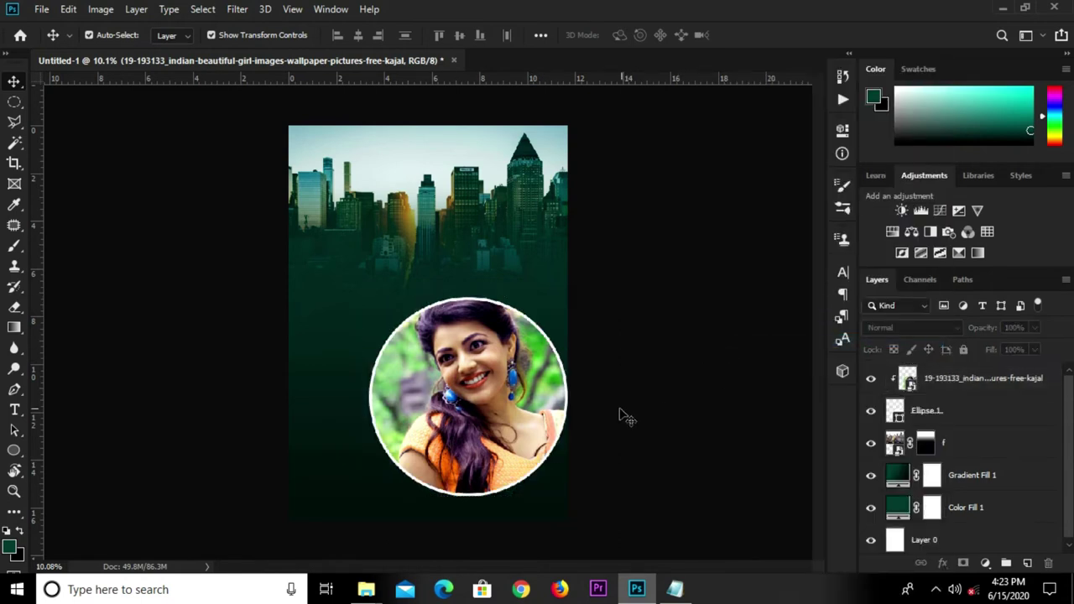
- Group Ellipse 1 and the portrait as Group 1 and scale it to about 75%
left_click(969, 418)
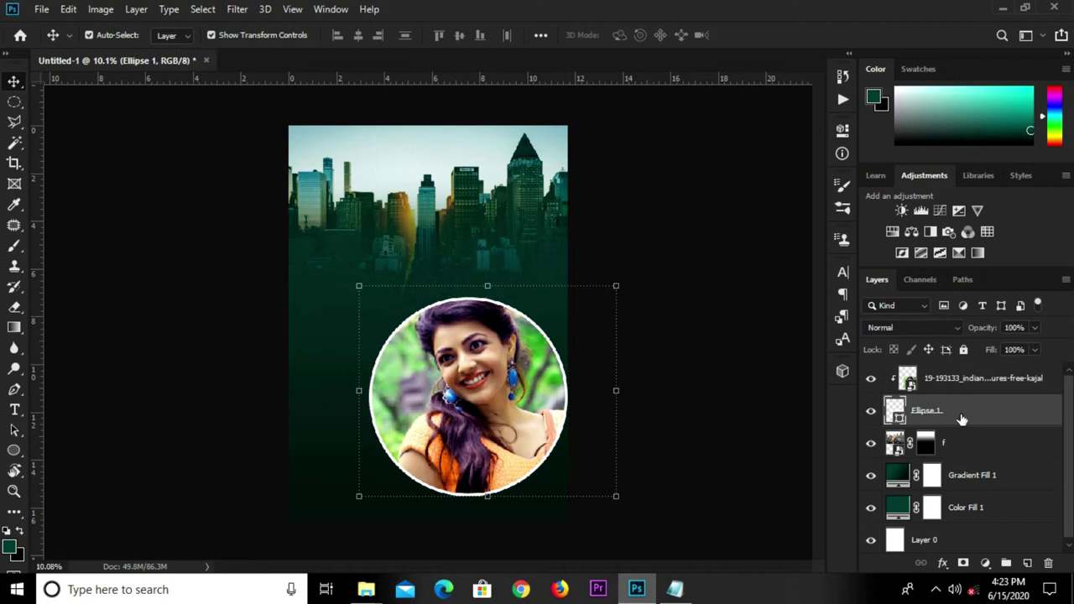
left_click(960, 391, "shift")
key("ctrl+g")
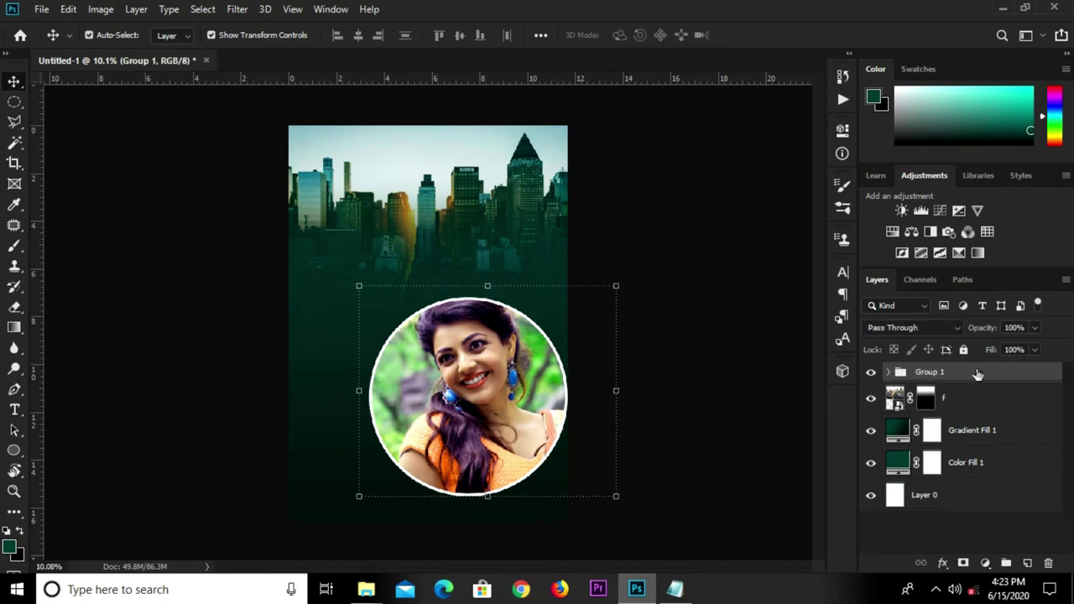
key("ctrl+t")
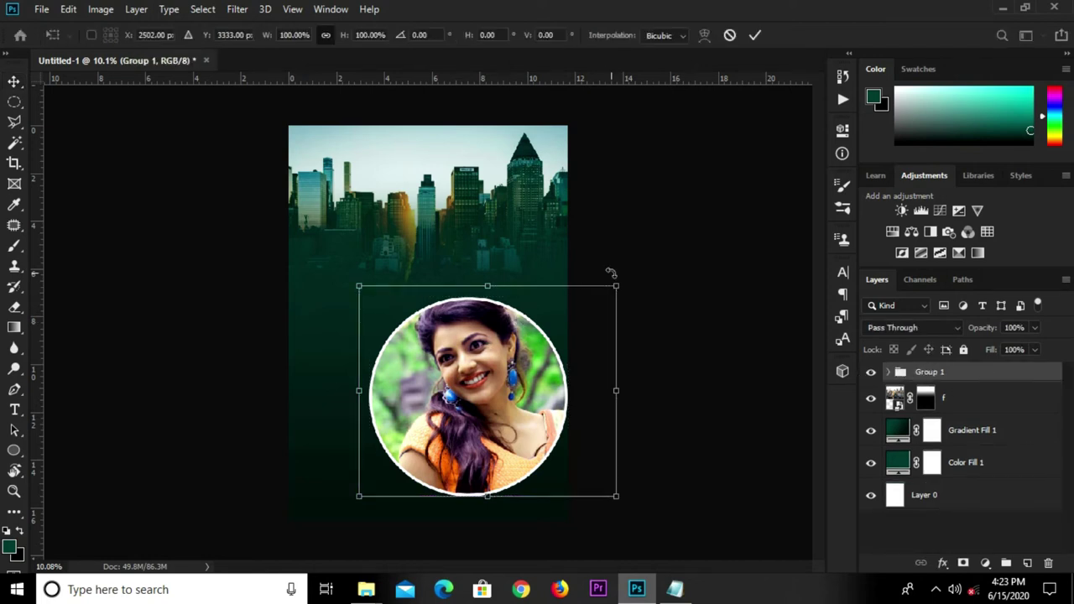
left_click_drag(620, 287, 554, 339)
left_click_drag(447, 427, 491, 322)
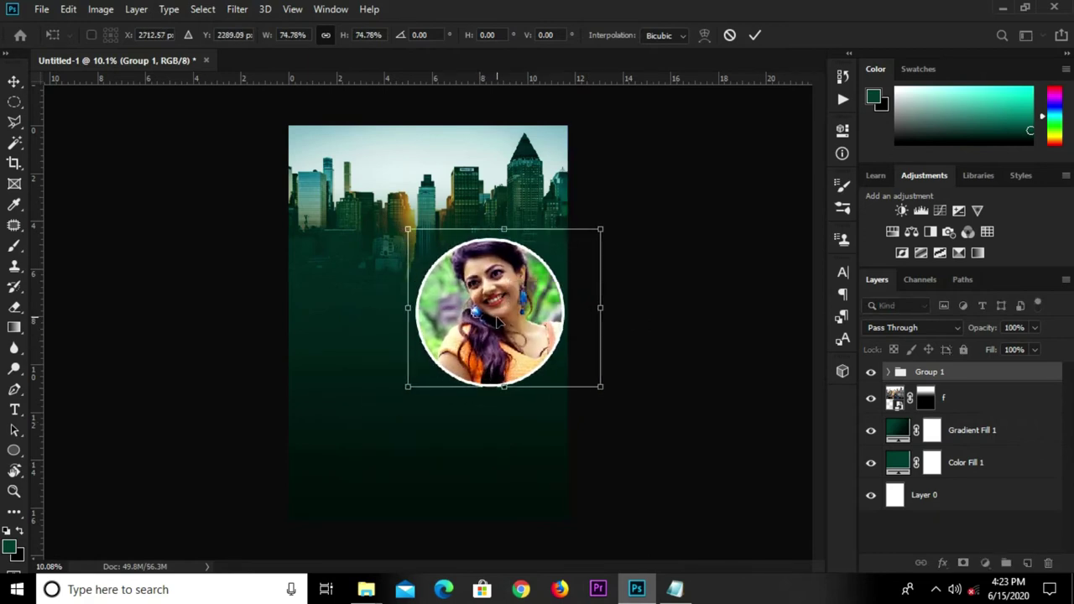
left_click(756, 35)
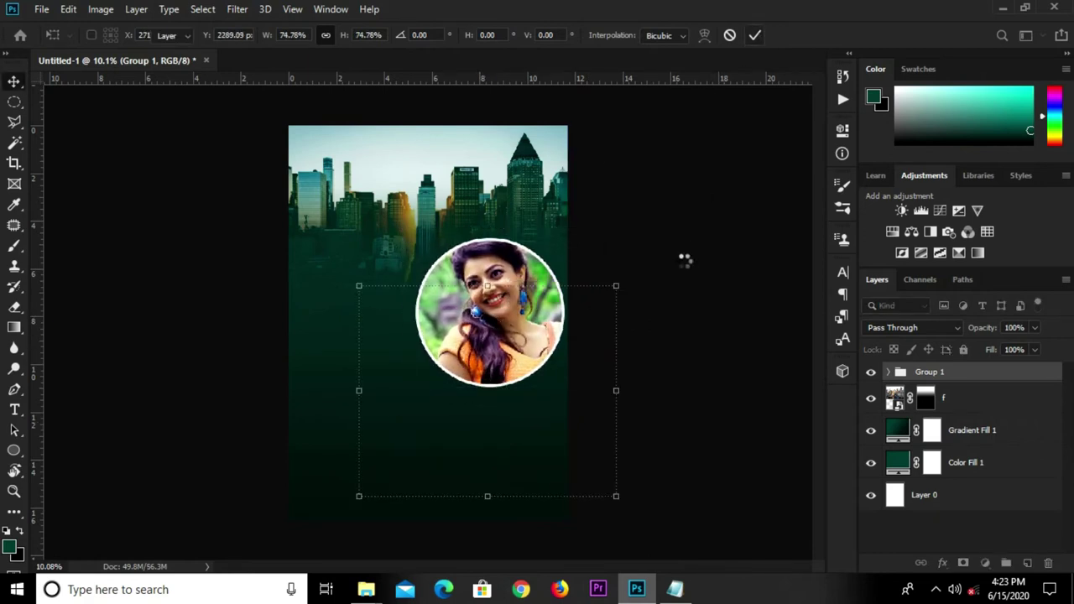
- Move Group 1 to the poster's right edge below the skyline
key("ctrl+t")
left_click_drag(474, 295, 495, 311)
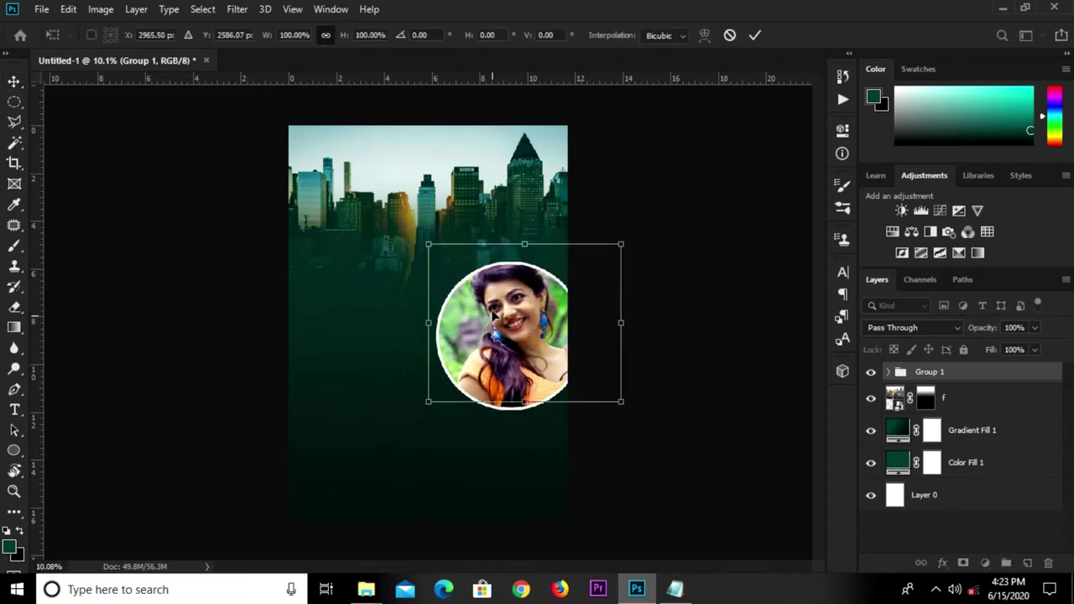
left_click(755, 37)
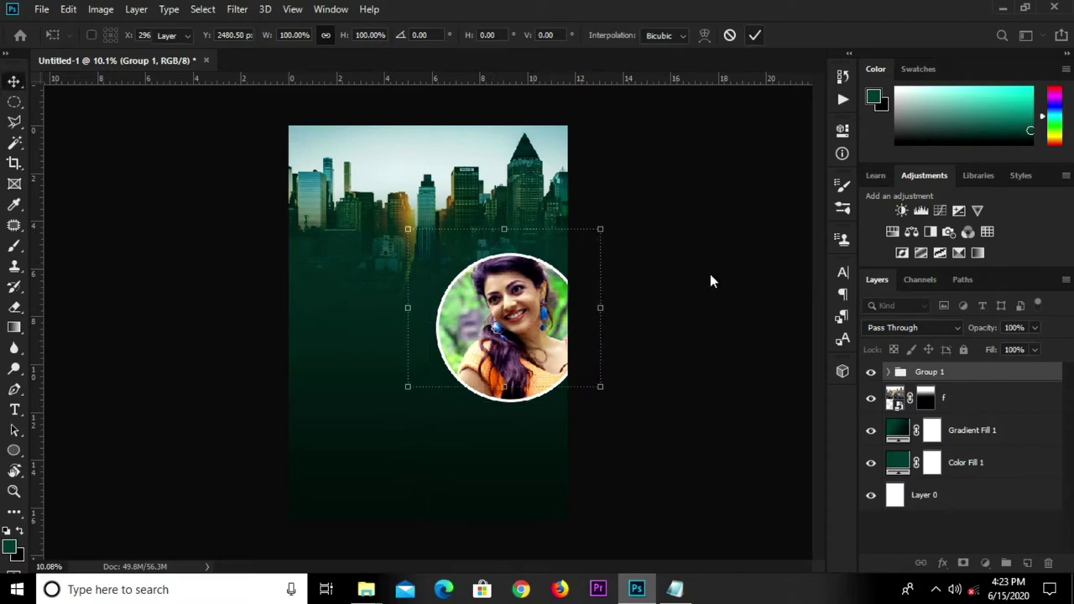
left_click(889, 372)
- Give the Ellipse 1 circle a 45 px stroke width
left_click(935, 431)
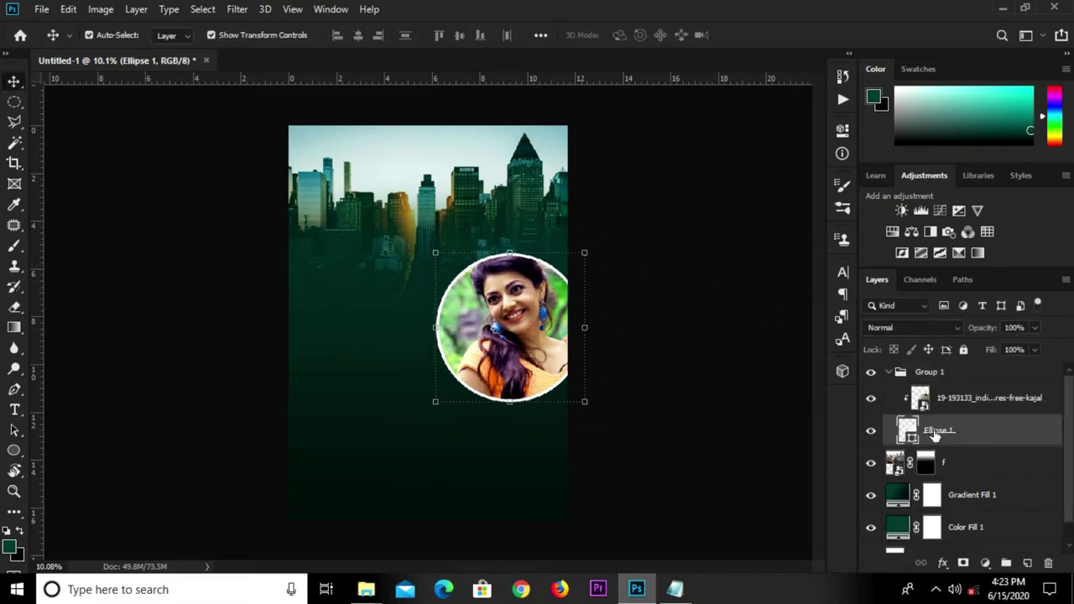
left_click(12, 452)
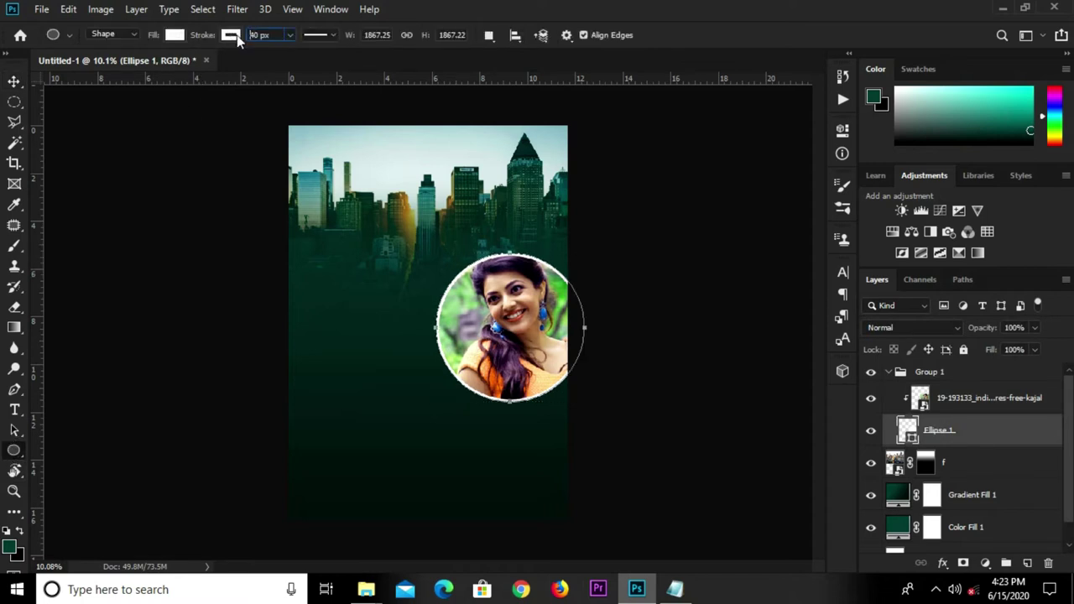
left_click(255, 36)
type("45")
key("Return")
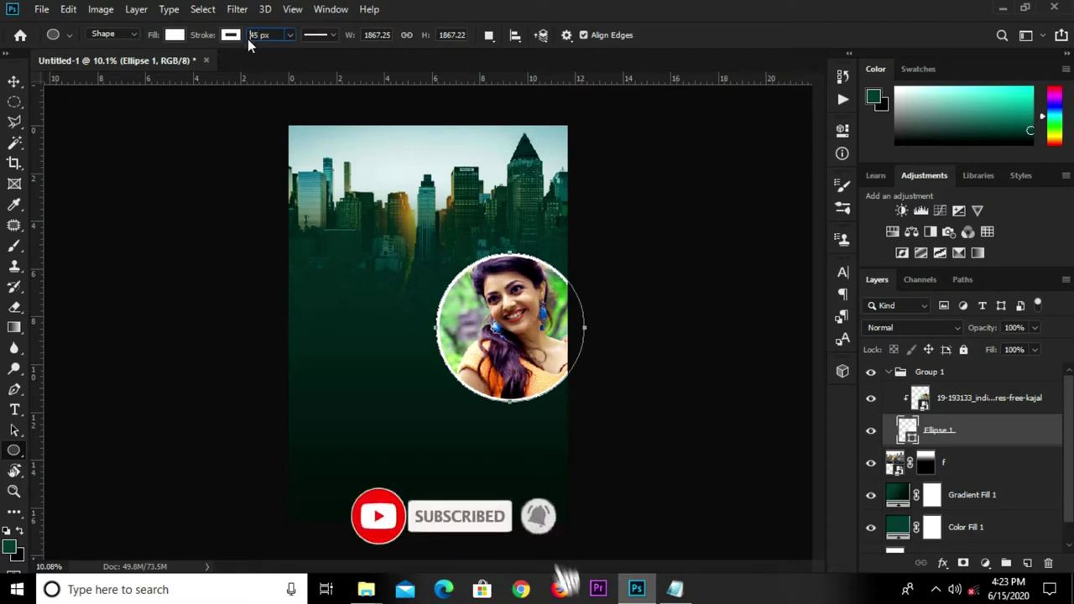
left_click(14, 81)
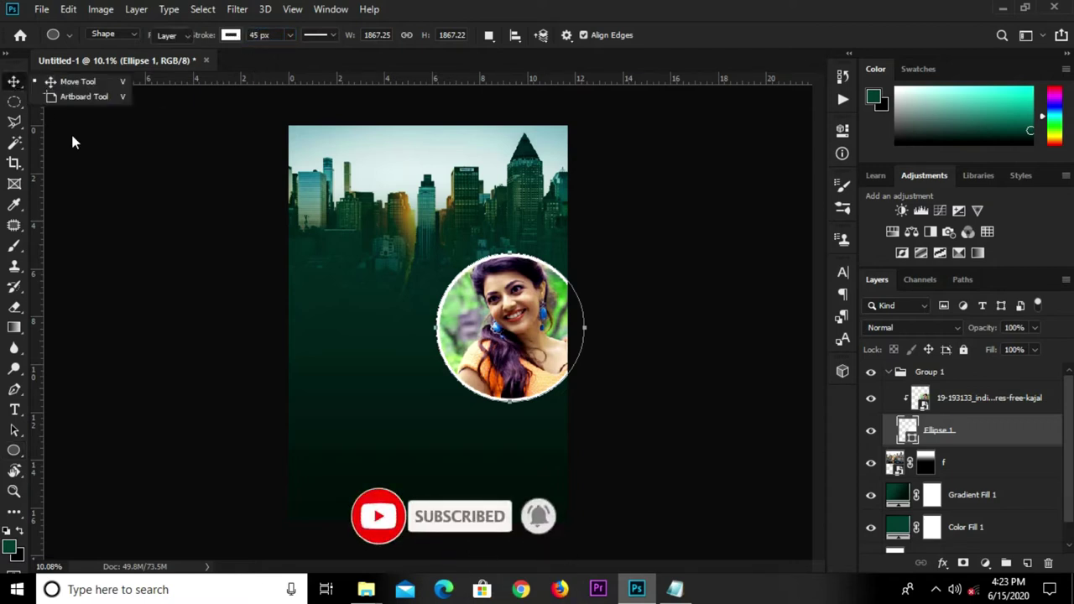
- Duplicate Ellipse 1 into Ellipse 1 copy, then reselect and transform the original
left_click(170, 302)
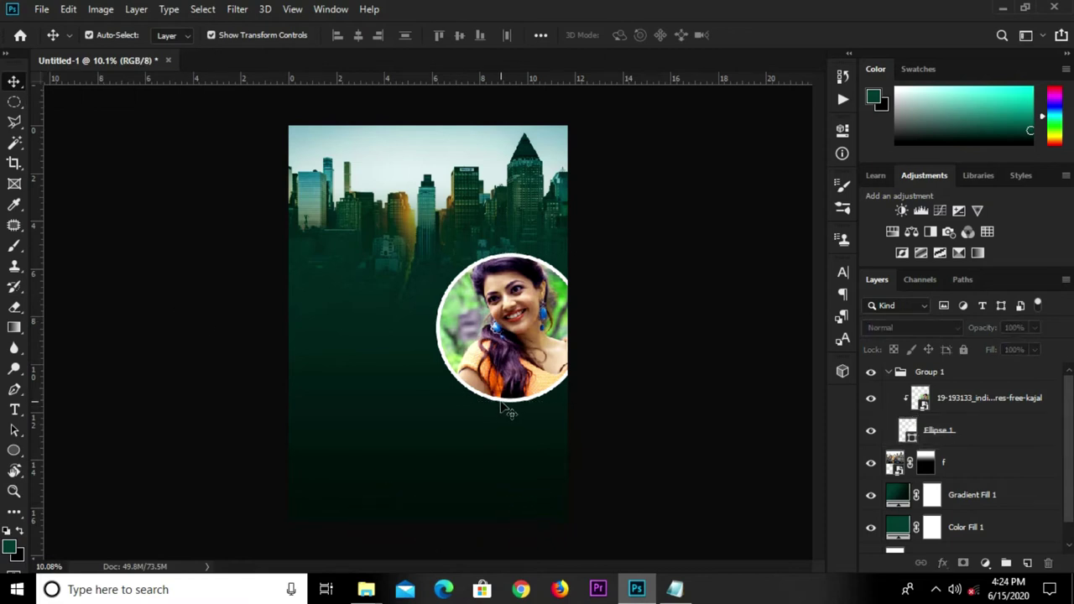
left_click(506, 413)
left_click(900, 430)
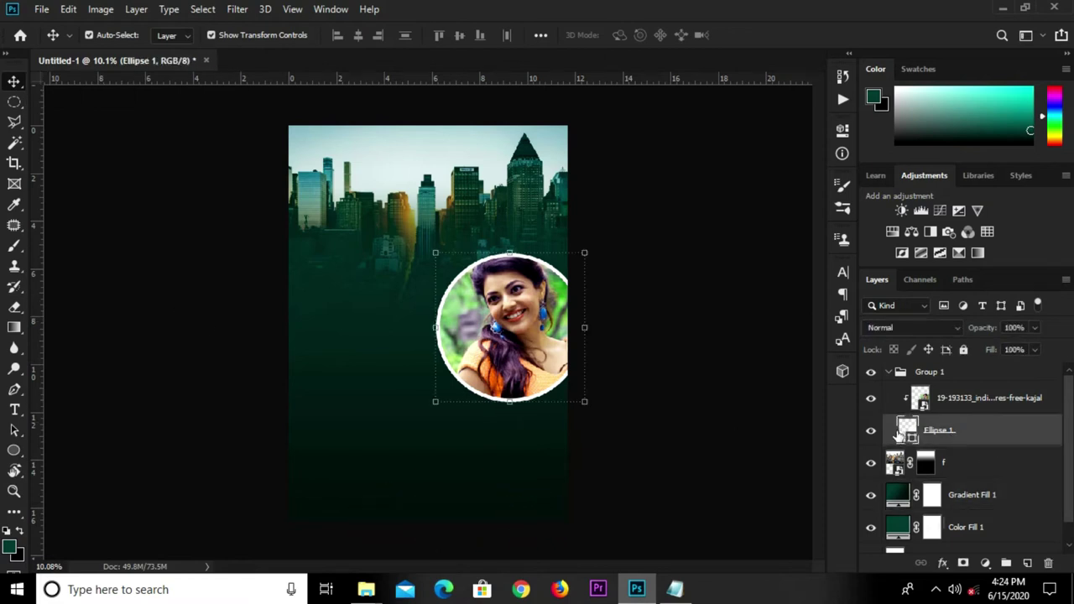
key("ctrl+j")
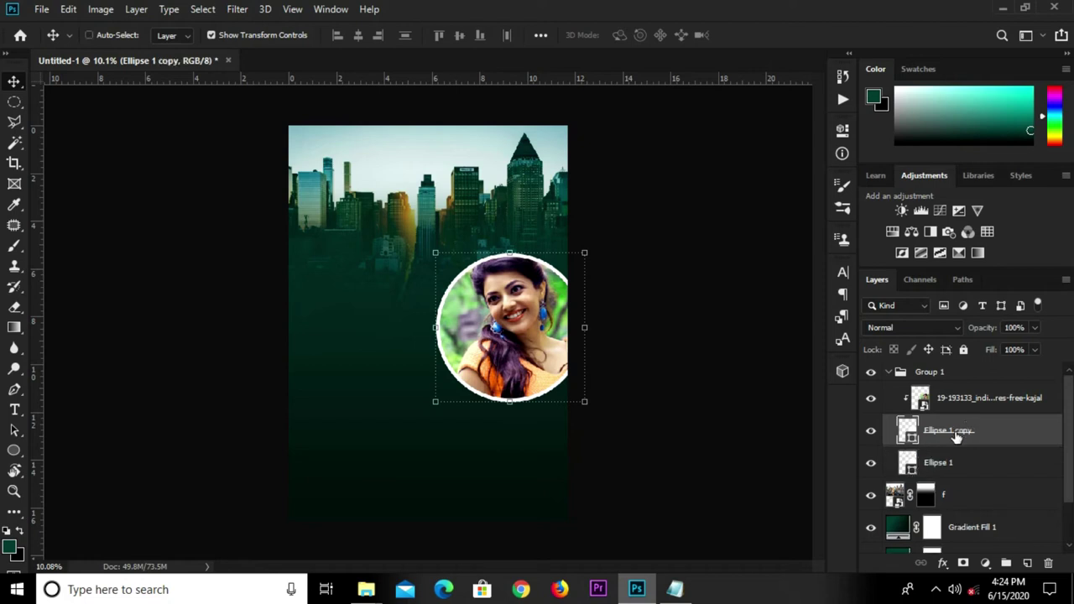
left_click(951, 467)
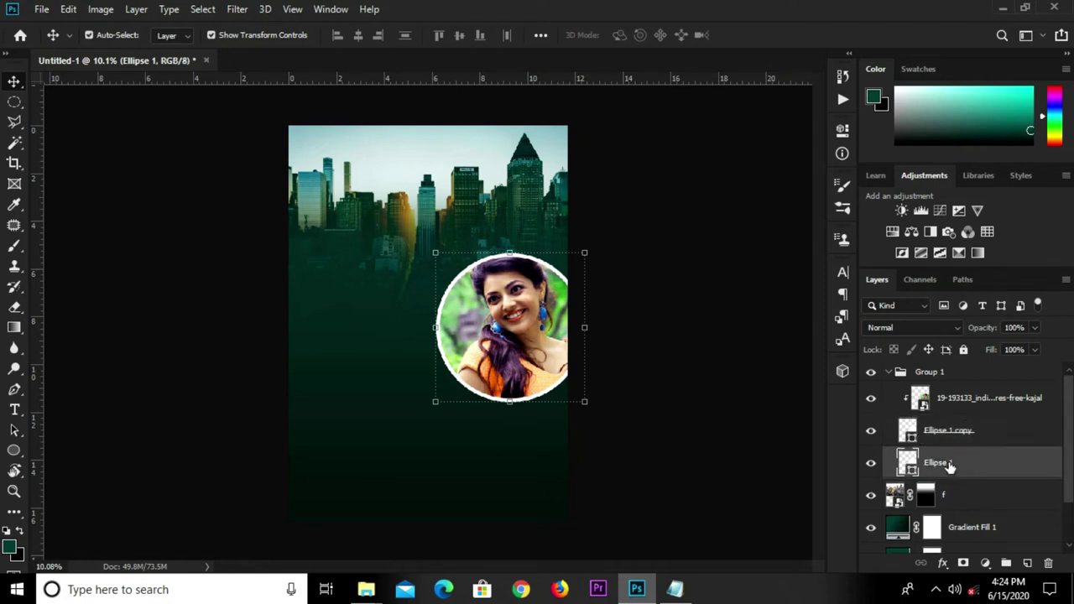
key("ctrl+t")
left_click(755, 35)
left_click(674, 284)
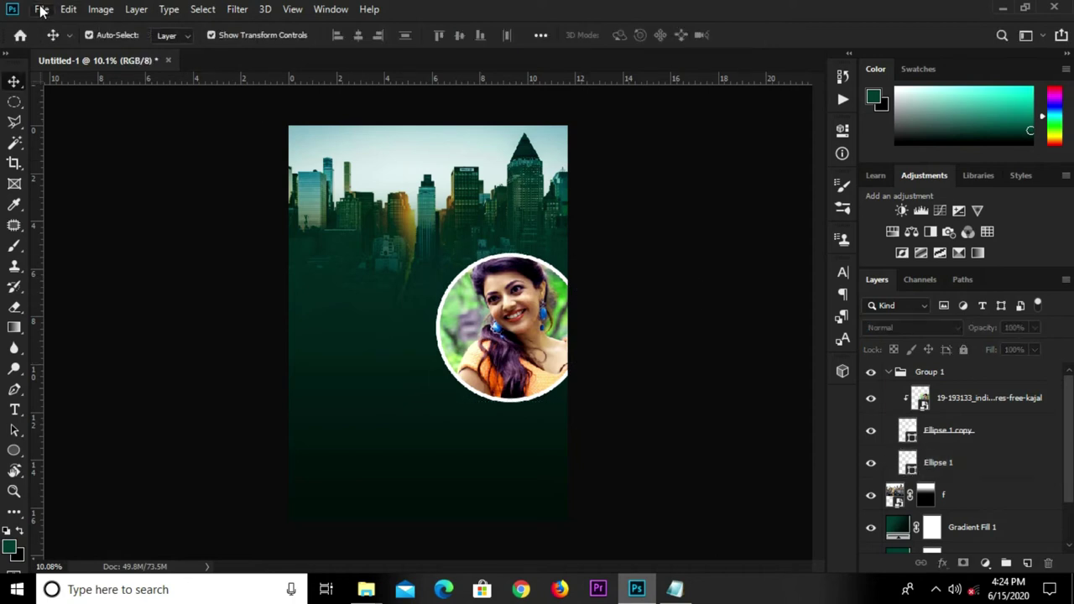
- Place Embedded the photo of the woman in a silver top
left_click(41, 12)
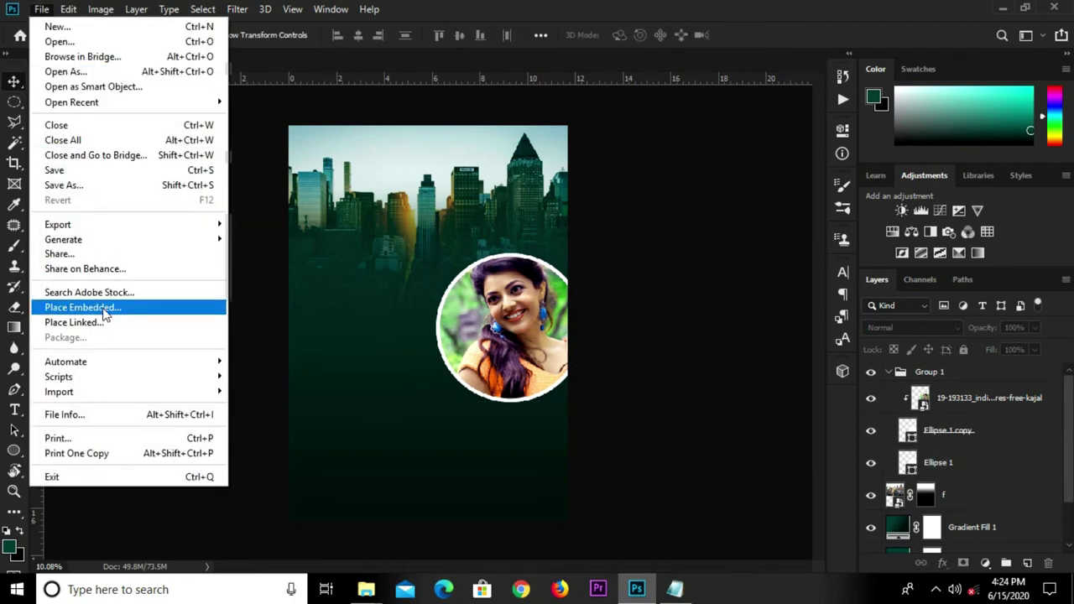
left_click(105, 309)
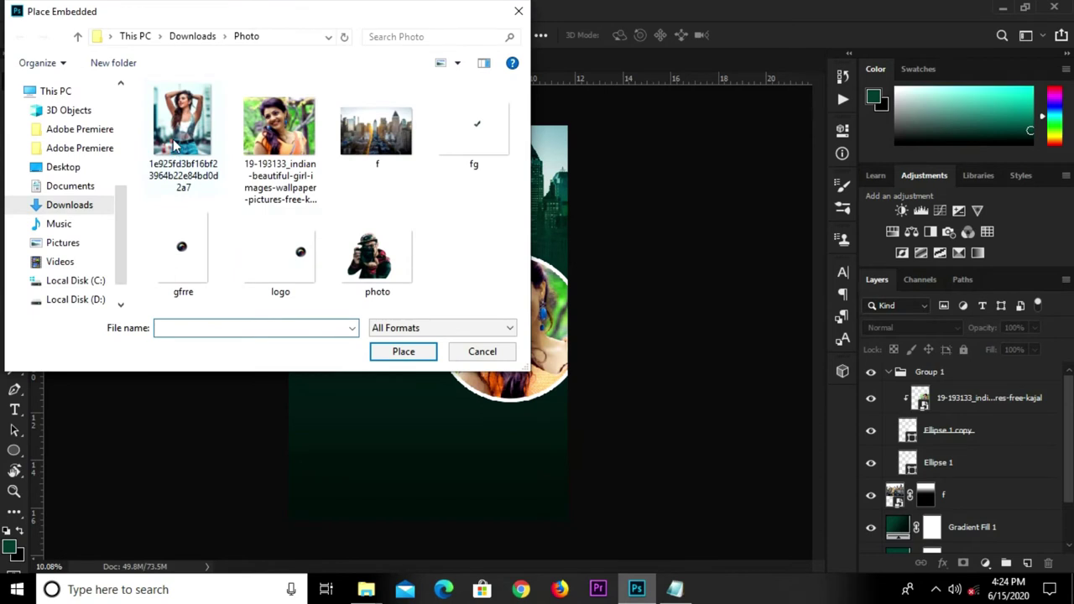
left_click(178, 134)
left_click(393, 354)
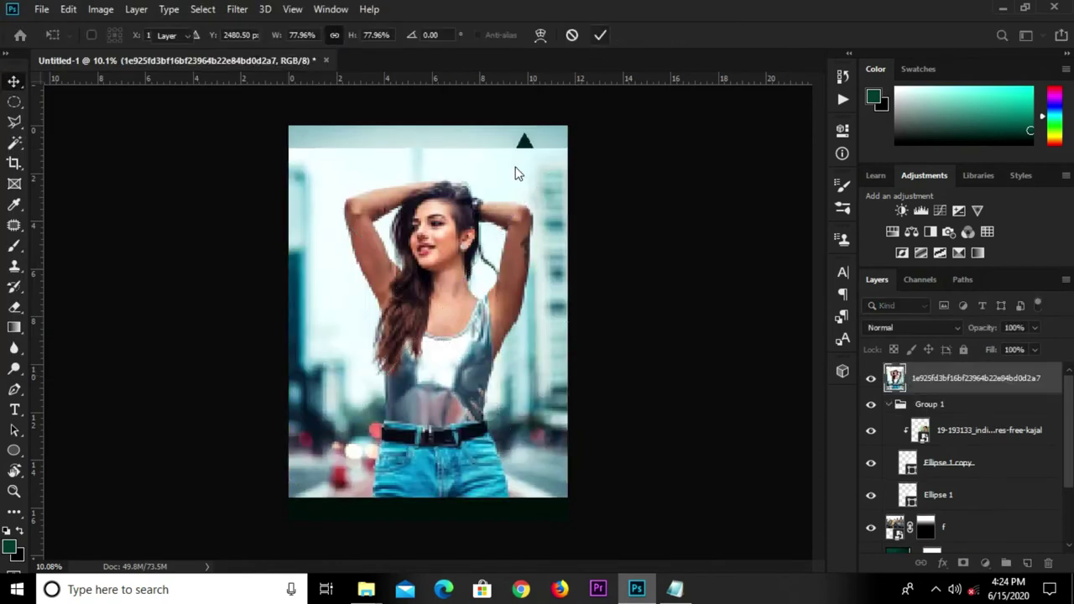
key("Return")
- Convert the silver-top photo to a smart object and scale it to about 48%
right_click(963, 384)
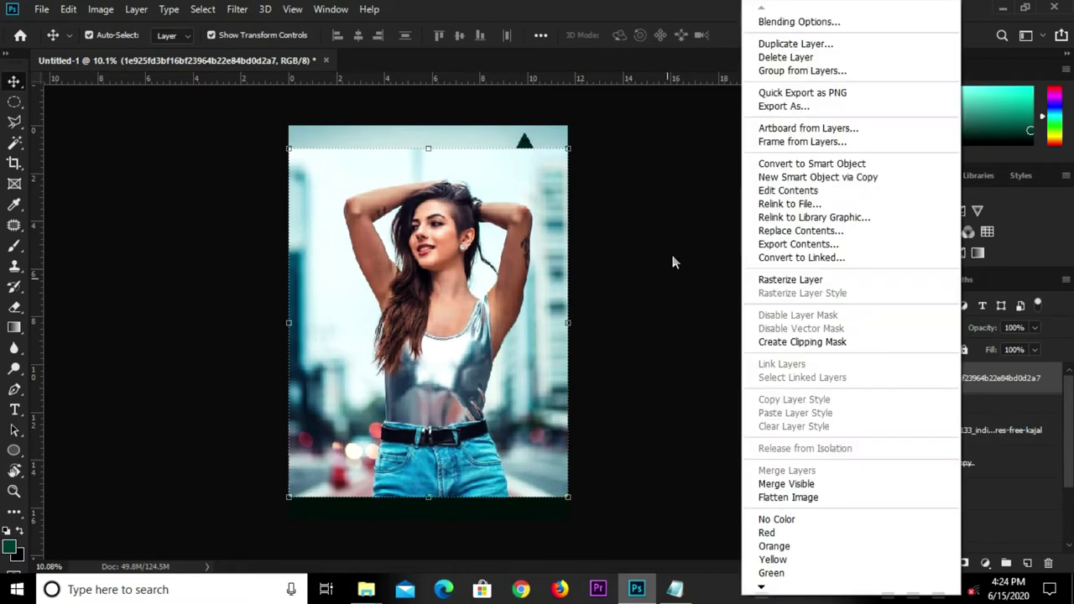
left_click(773, 163)
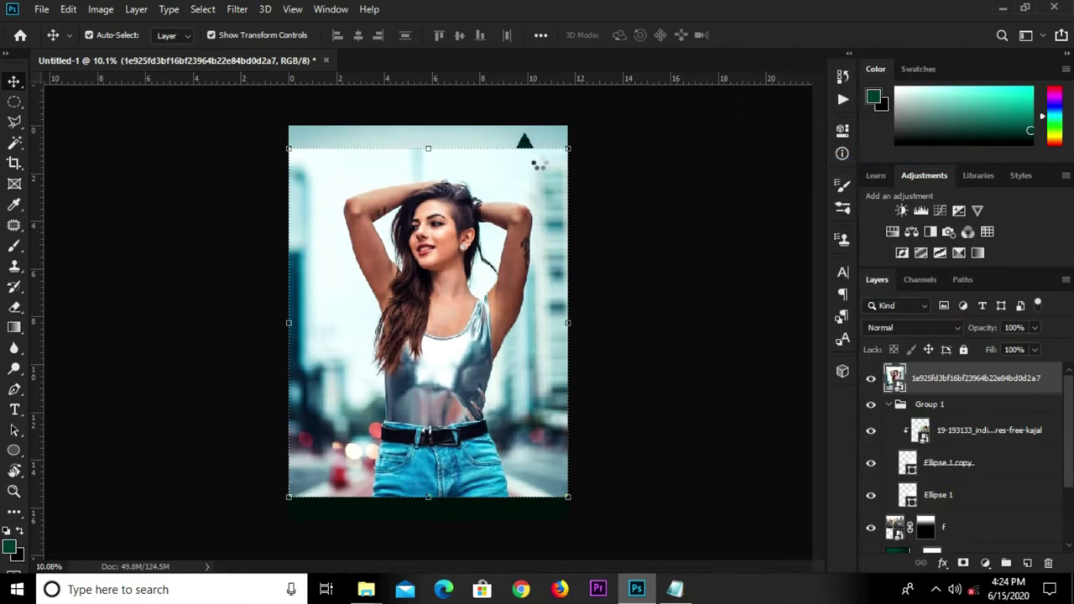
key("ctrl+t")
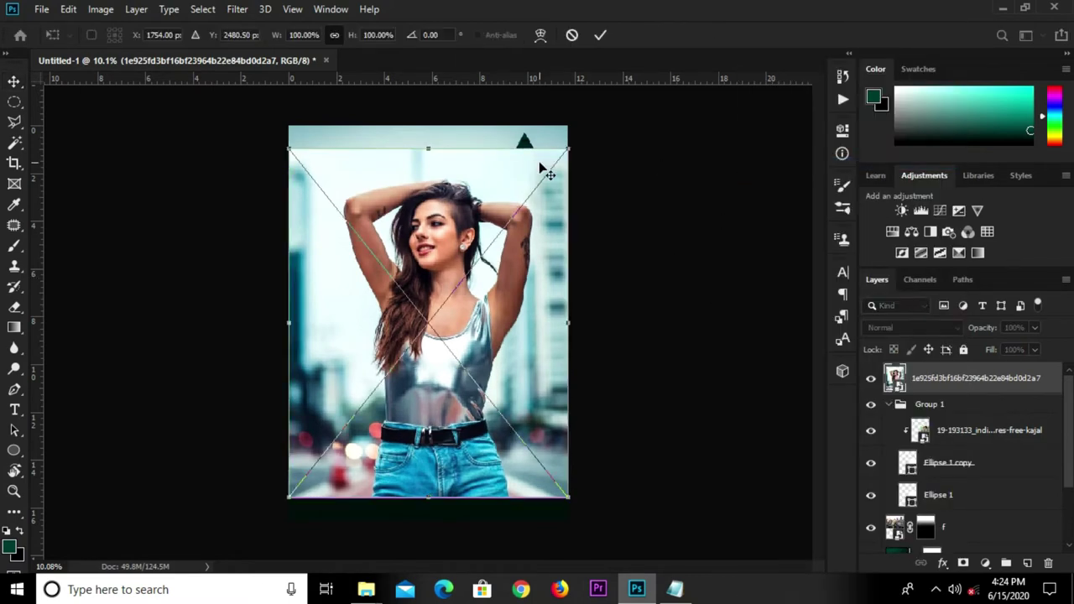
left_click_drag(568, 148, 422, 328)
left_click_drag(380, 415, 393, 327)
left_click(600, 34)
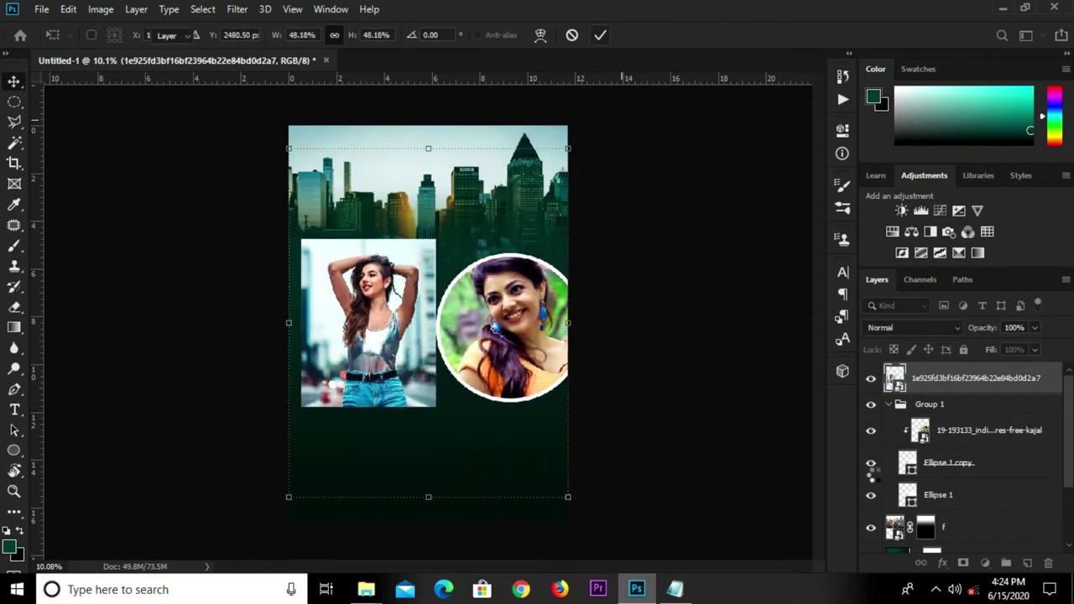
left_click(959, 503)
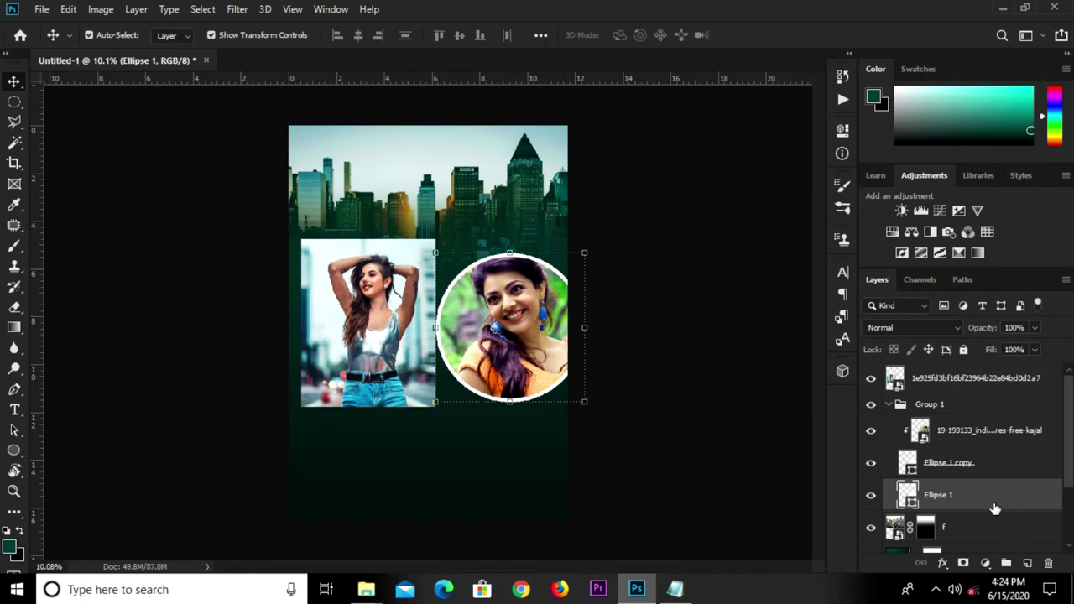
- Move the white circle to the lower left and tilt the photo slightly over it
key("ctrl+t")
mouse_move(512, 351)
left_mouse_down()
mouse_move(446, 425)
mouse_move(379, 470)
left_mouse_up()
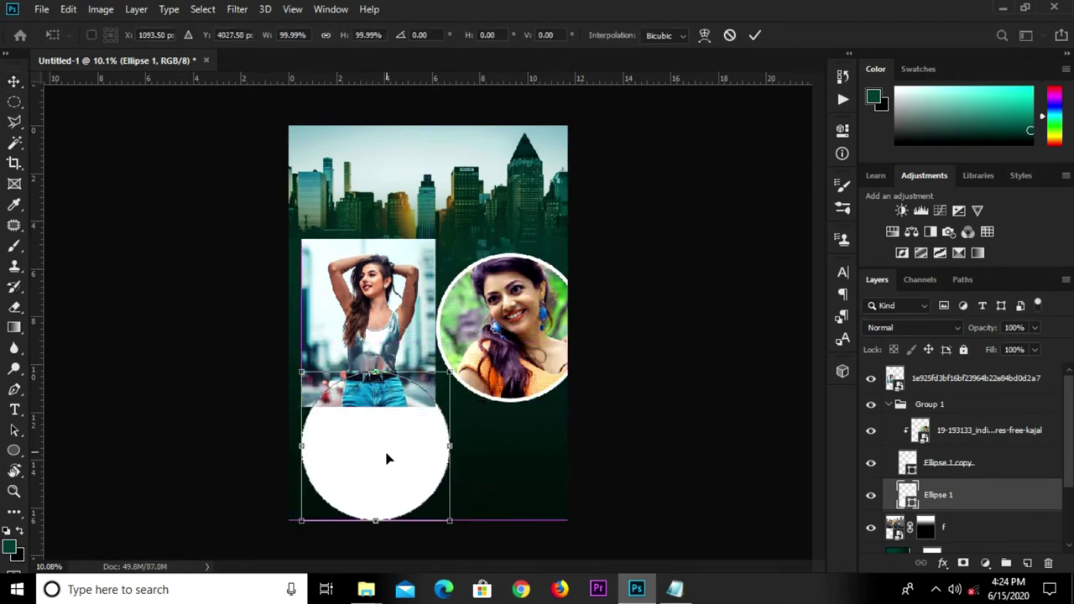
left_click(756, 35)
mouse_move(366, 288)
left_mouse_down()
mouse_move(358, 327)
mouse_move(371, 411)
left_mouse_up()
key("ctrl+t")
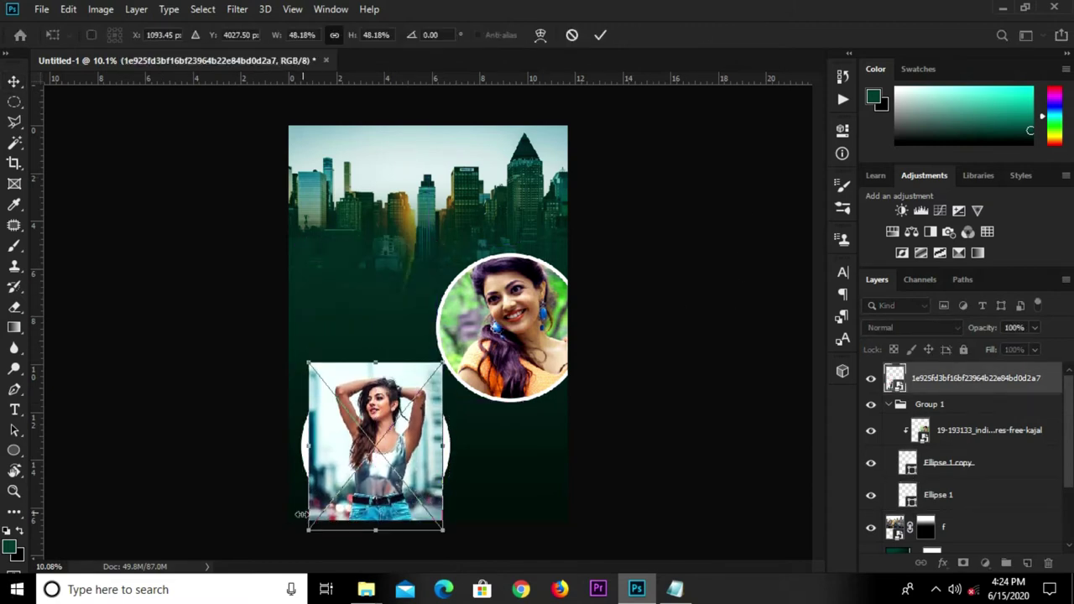
left_click_drag(302, 538, 299, 536)
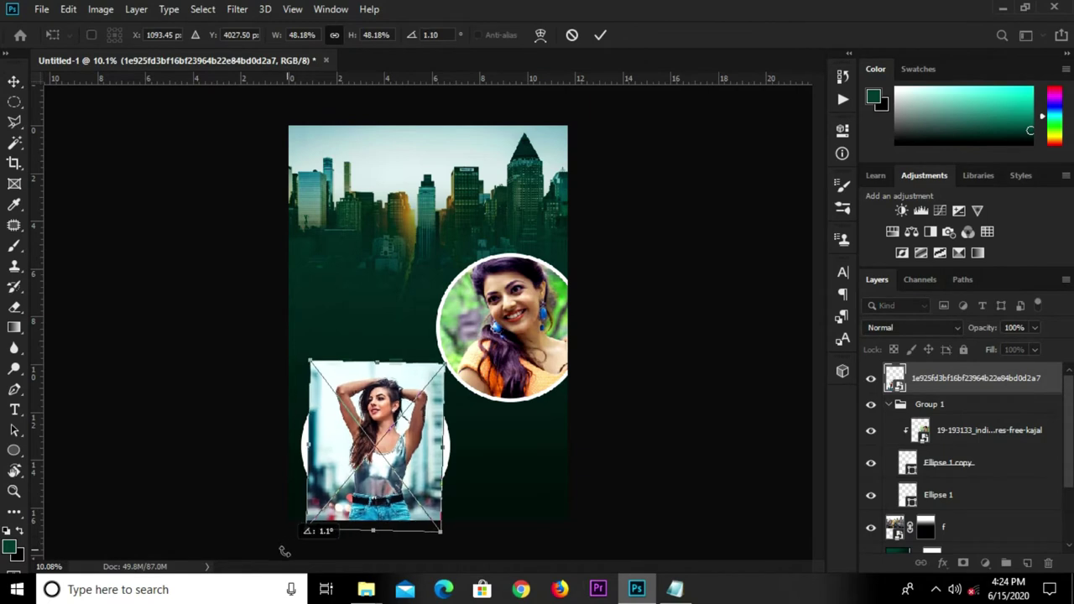
left_click(600, 35)
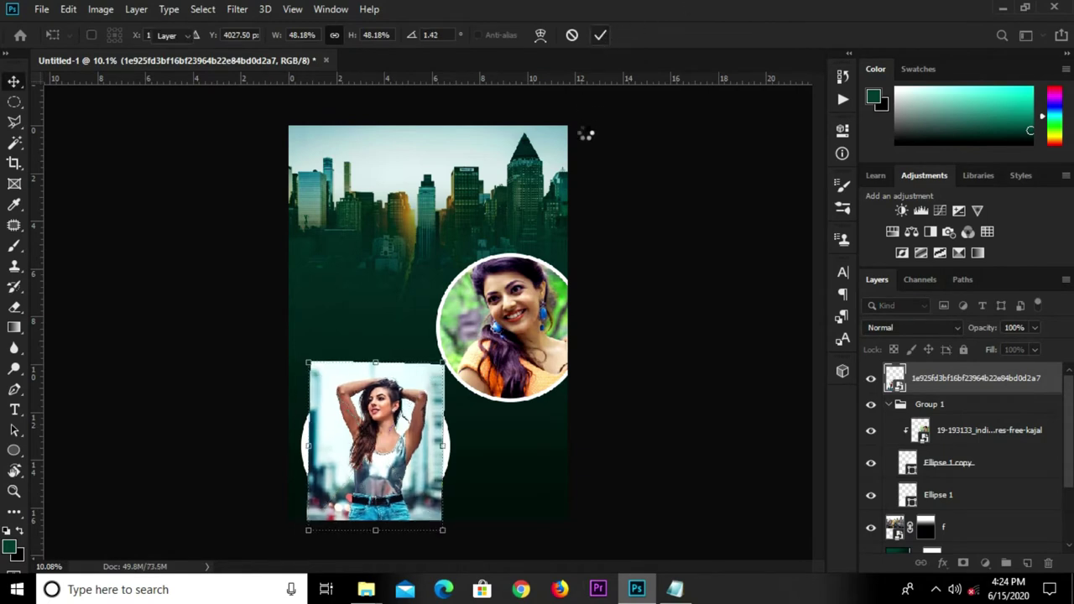
- Enlarge the photo to 56.20% and stack it between Ellipse 1 copy and Ellipse 1
key("ctrl+t")
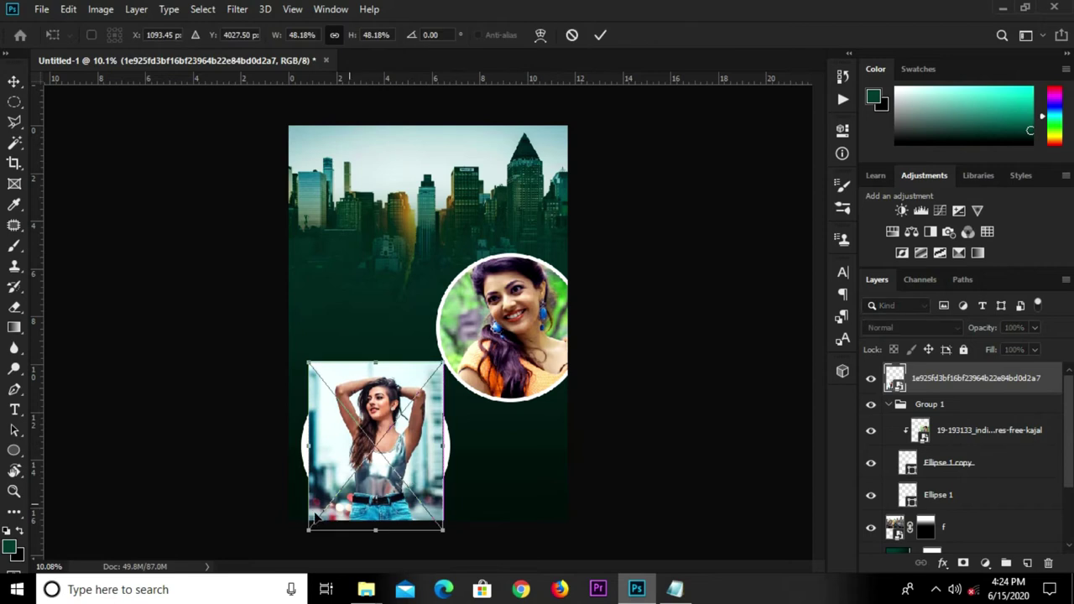
left_click_drag(309, 529, 295, 544)
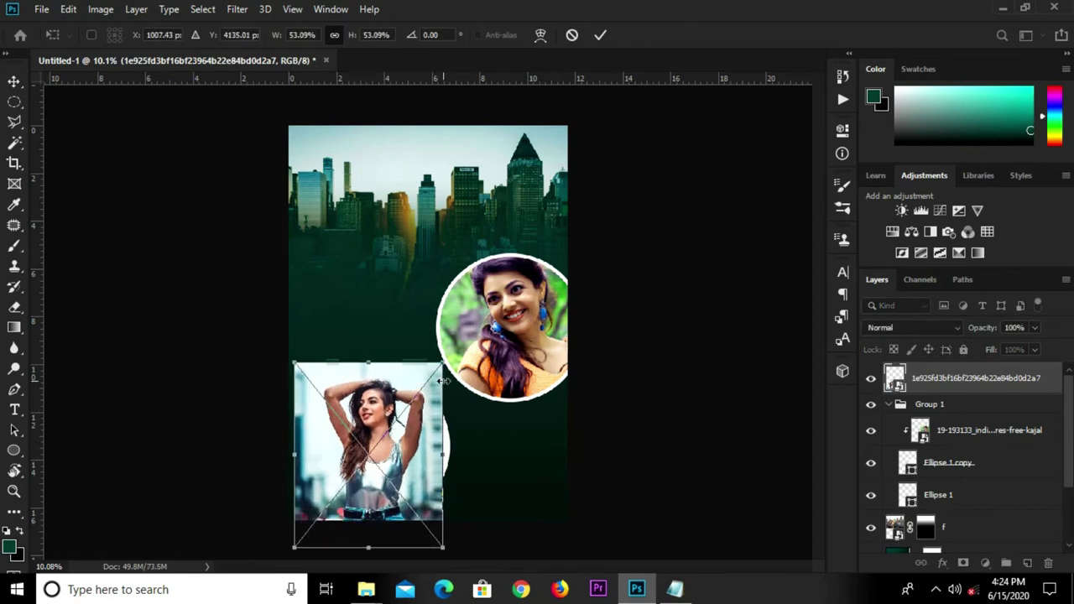
left_click_drag(437, 367, 447, 355)
left_click_drag(373, 443, 382, 464)
key("Return")
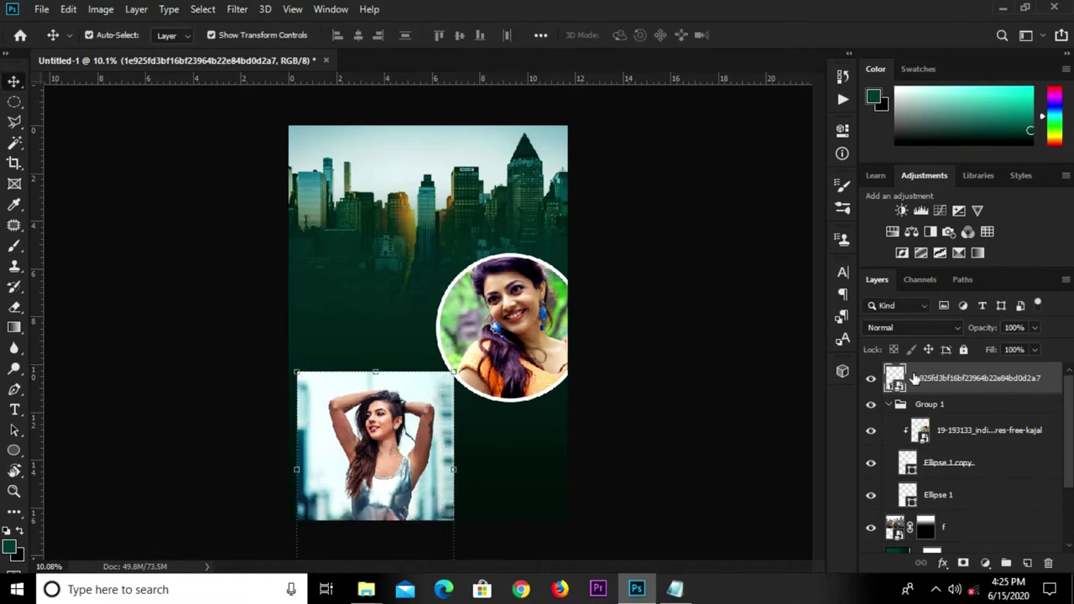
left_click_drag(955, 384, 959, 485)
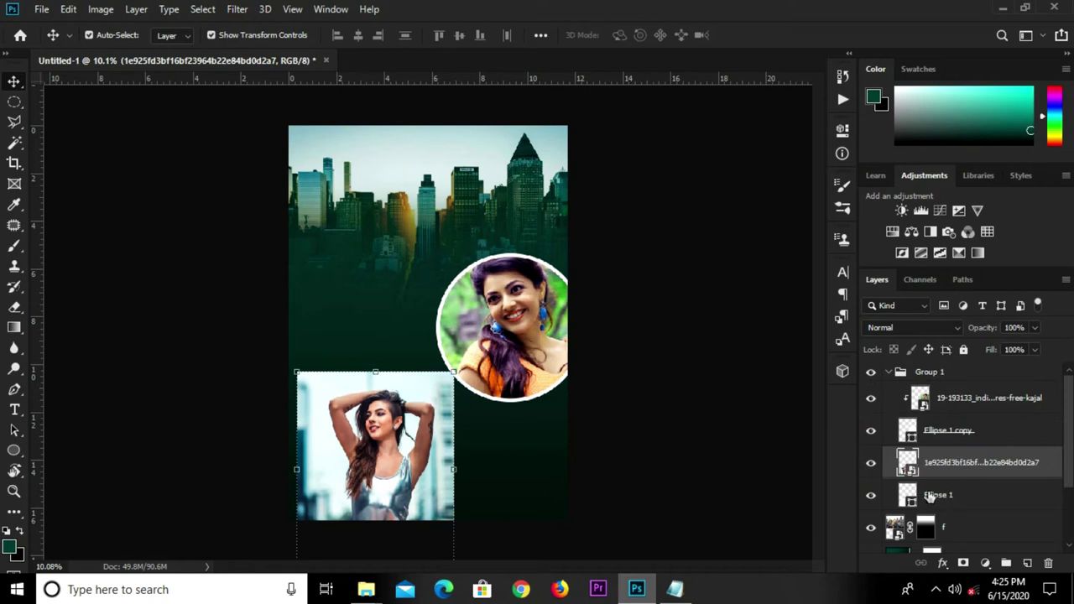
- Clip the silver-top photo to Ellipse 1 and group them as Group 2
right_click(962, 467)
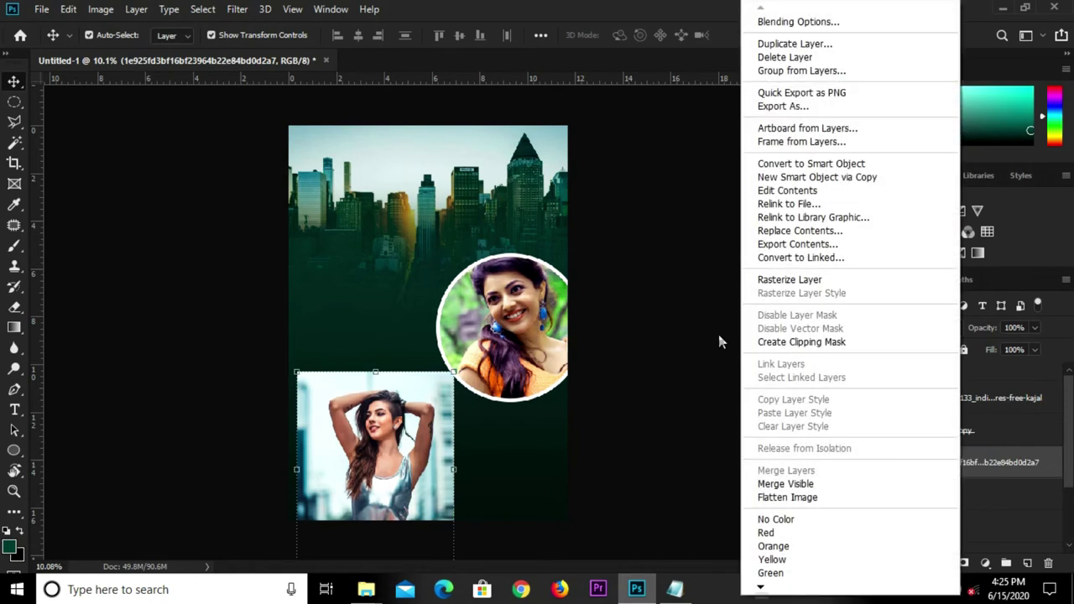
left_click(797, 343)
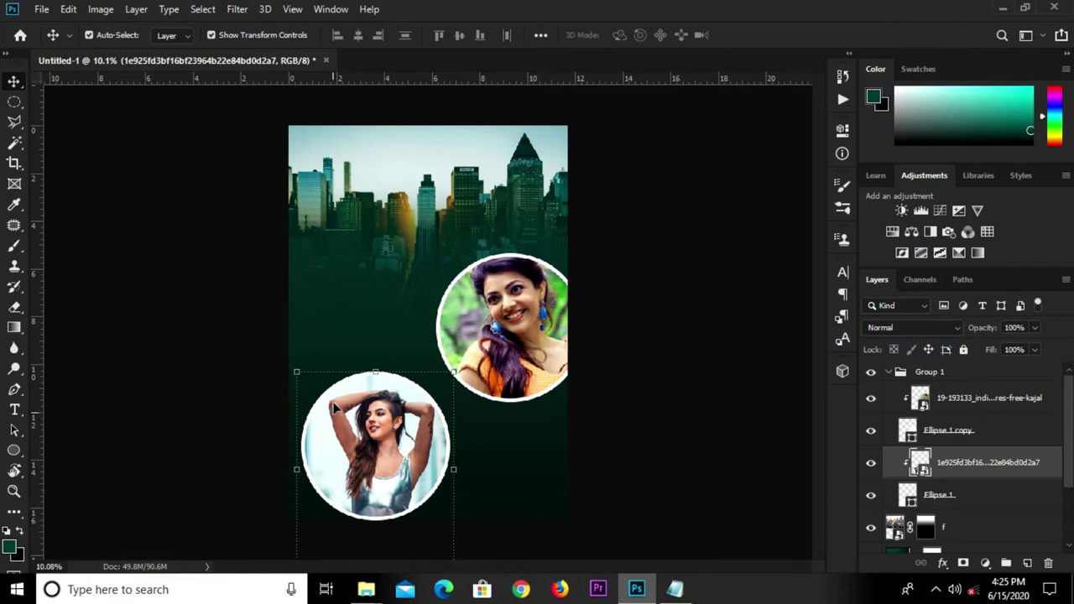
left_click(955, 497, "shift")
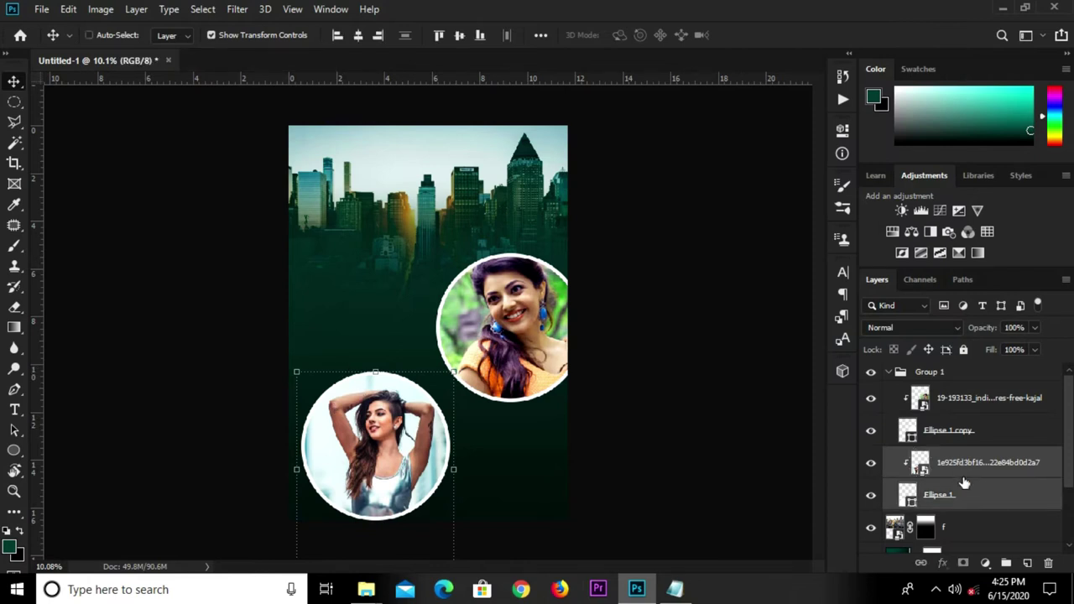
key("ctrl+g")
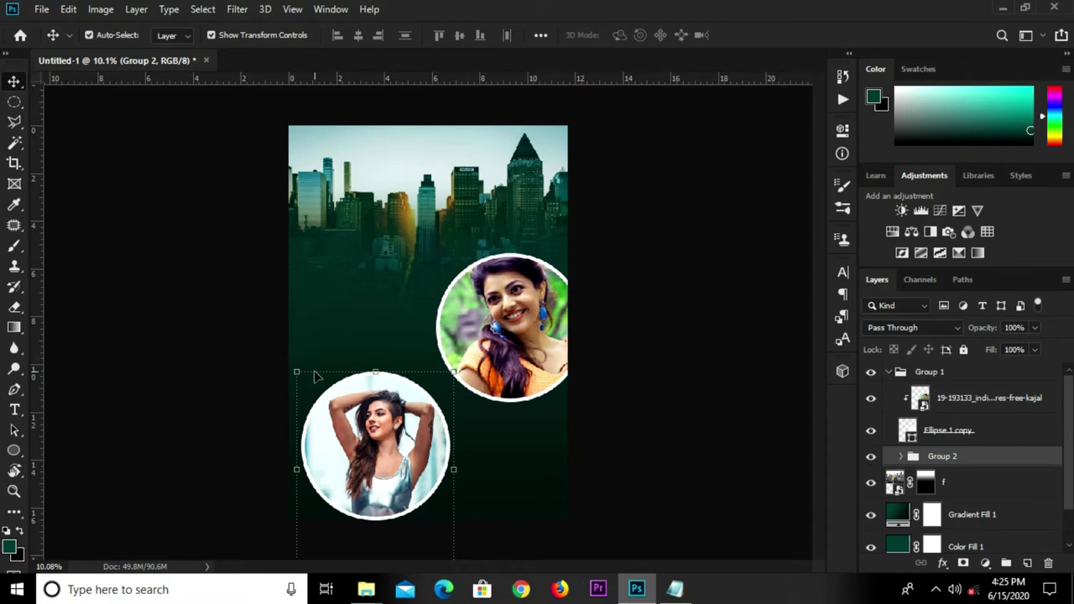
- Scale Group 2 to 92.40% and move it up-left beside the first portrait
left_click_drag(363, 447, 409, 178)
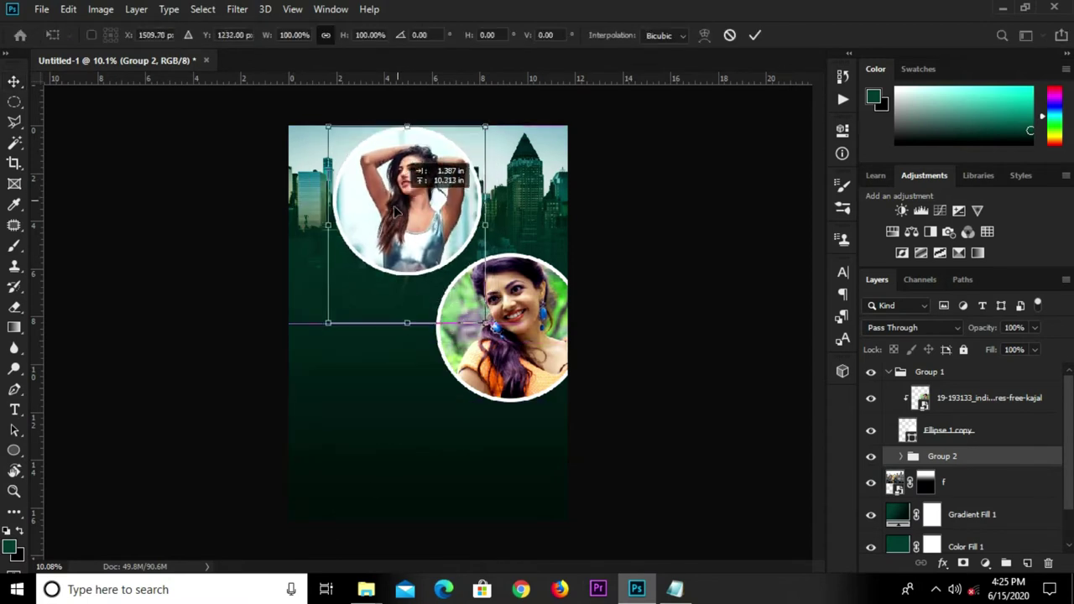
left_click_drag(410, 183, 395, 220)
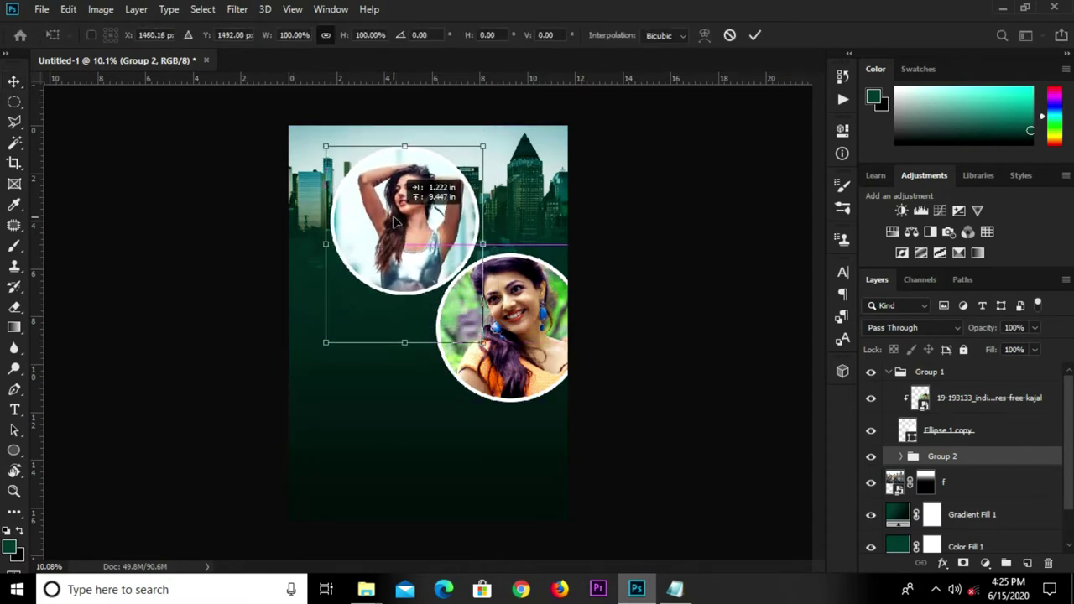
left_click_drag(325, 146, 338, 160)
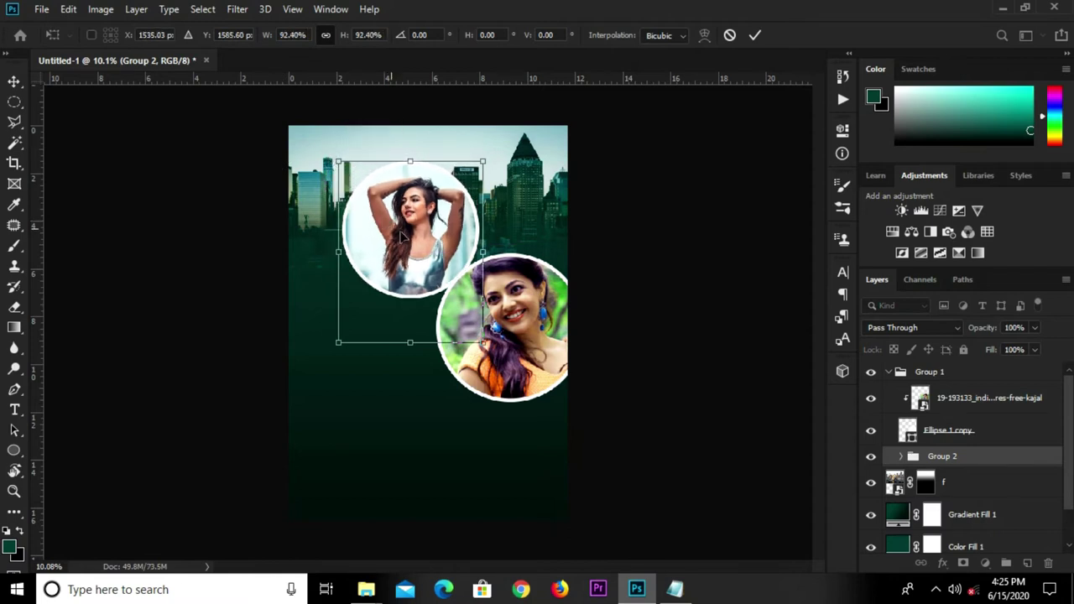
left_click_drag(414, 243, 390, 259)
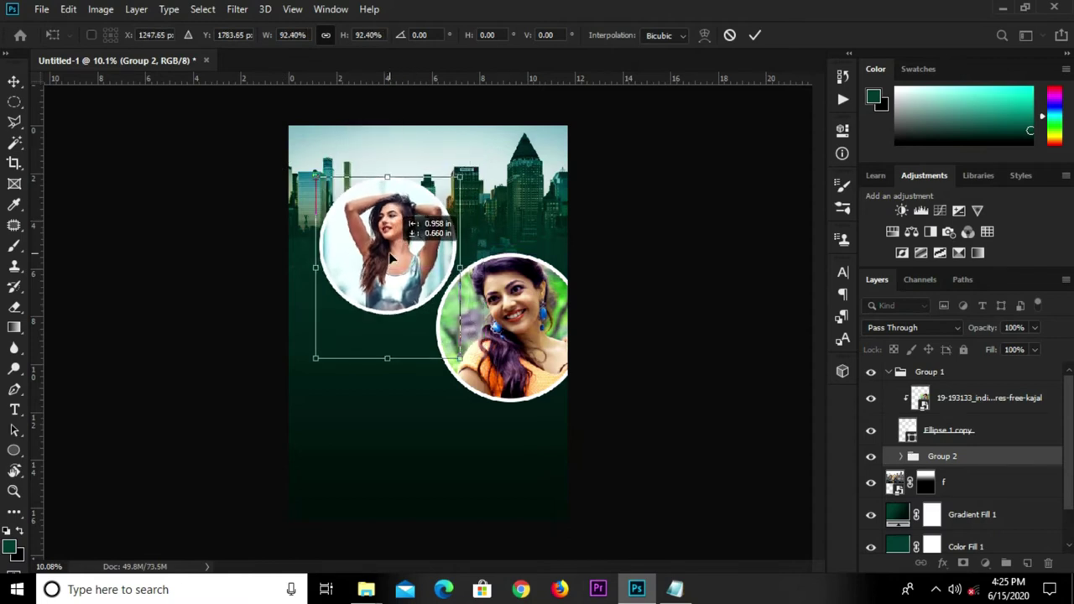
left_click(754, 35)
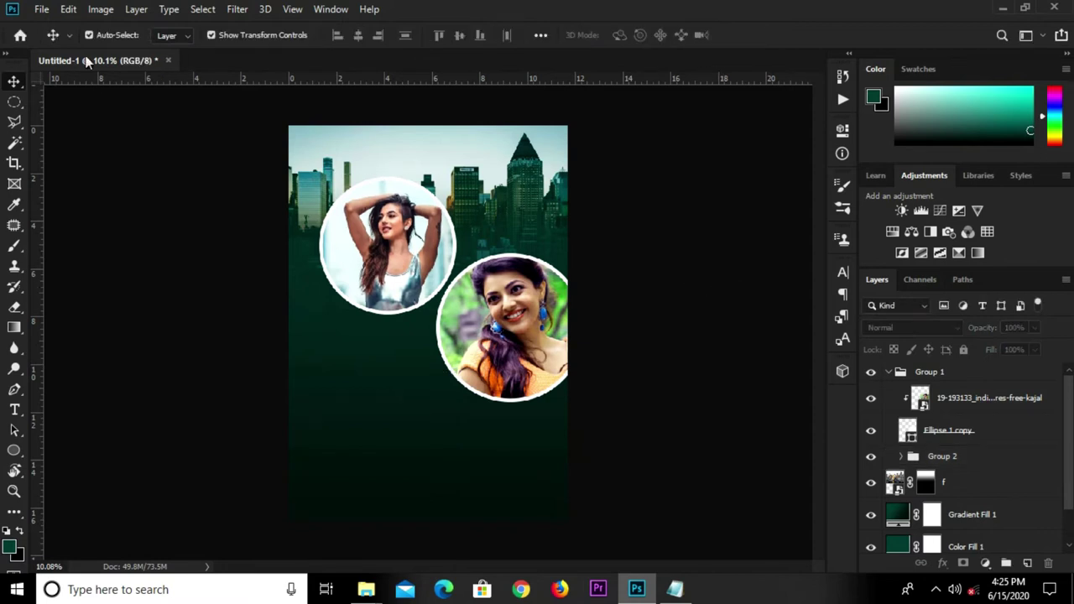
left_click(41, 9)
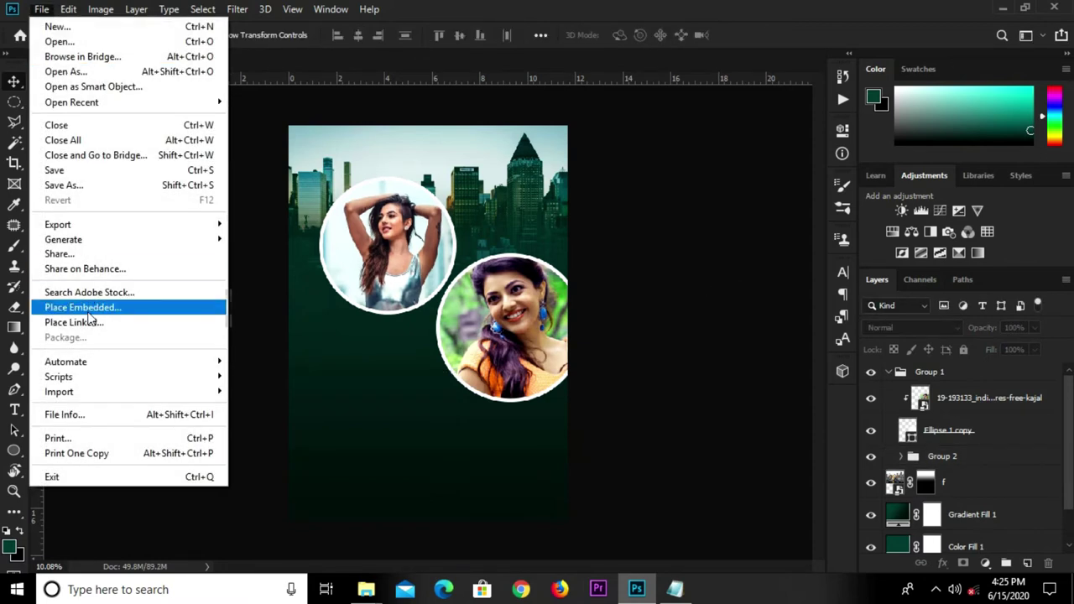
- Embed the photographer photo at top right, its layer below Group 2
left_click(89, 310)
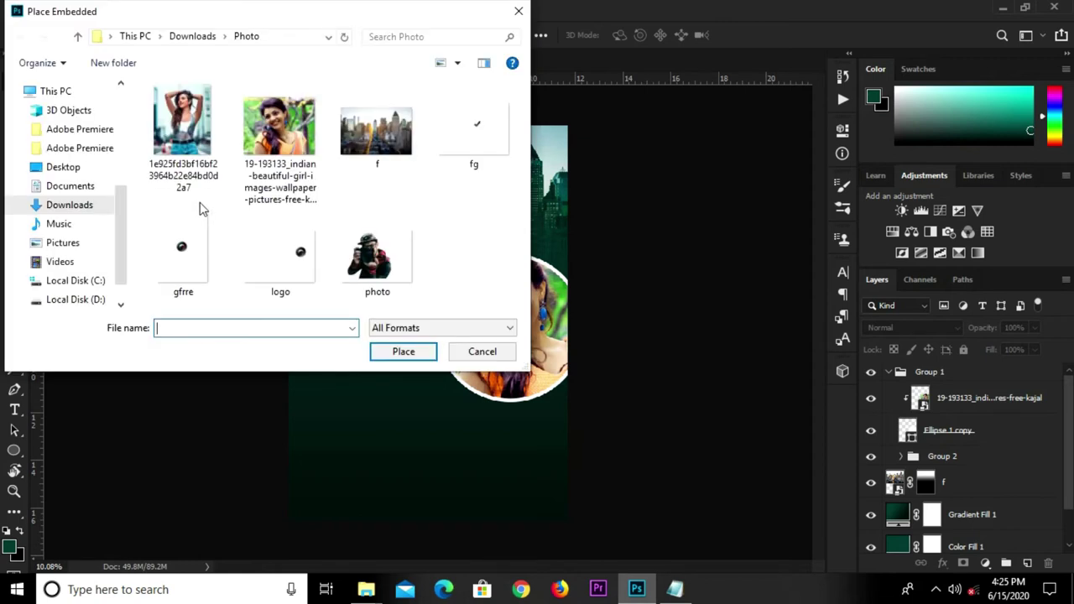
left_click(370, 258)
left_click(403, 352)
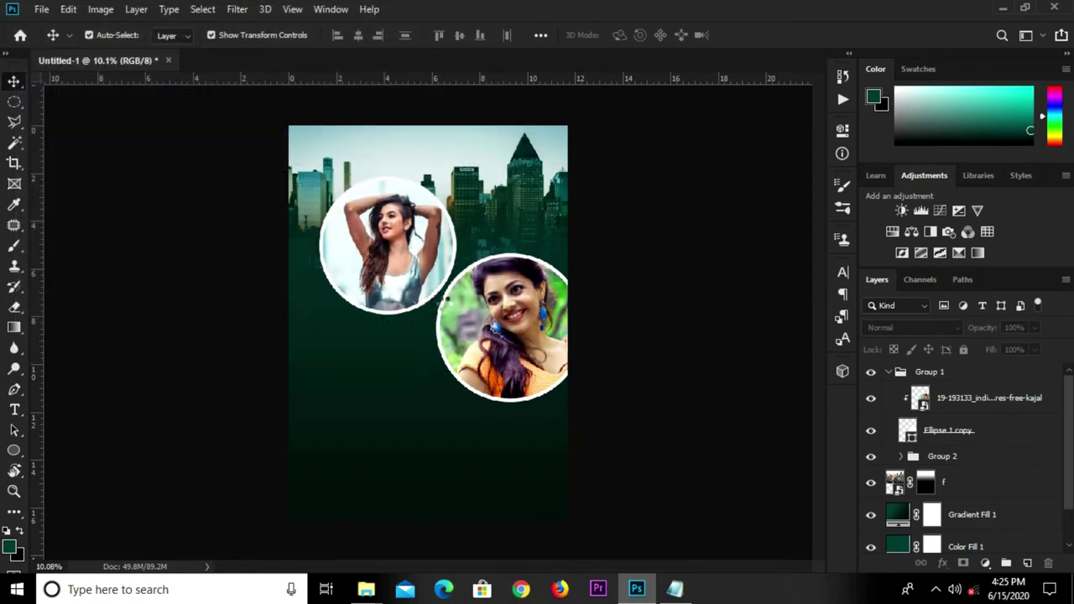
left_click(600, 35)
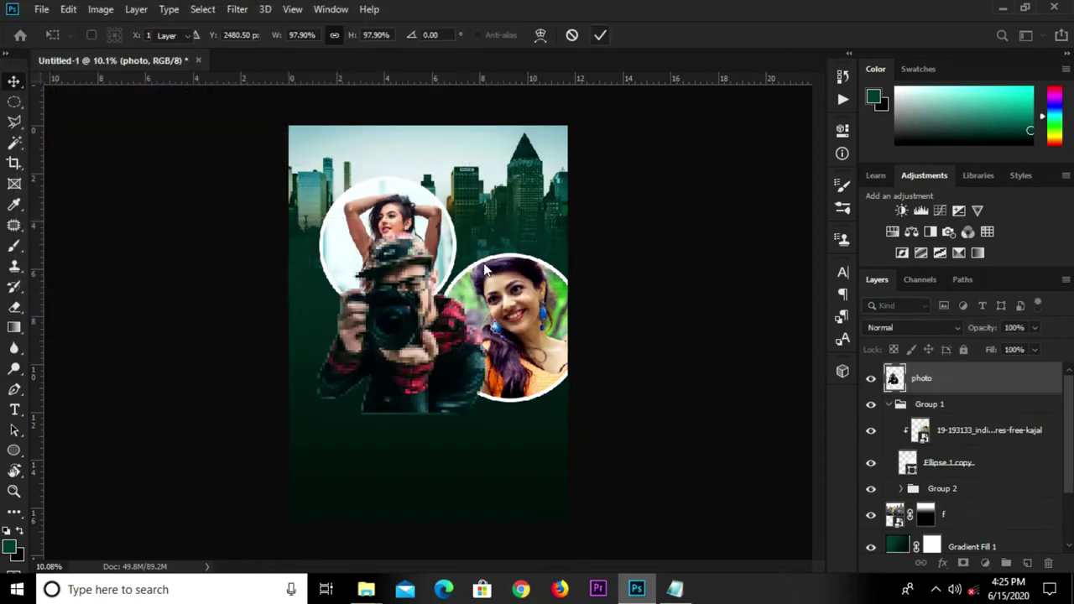
left_click_drag(420, 356, 516, 211)
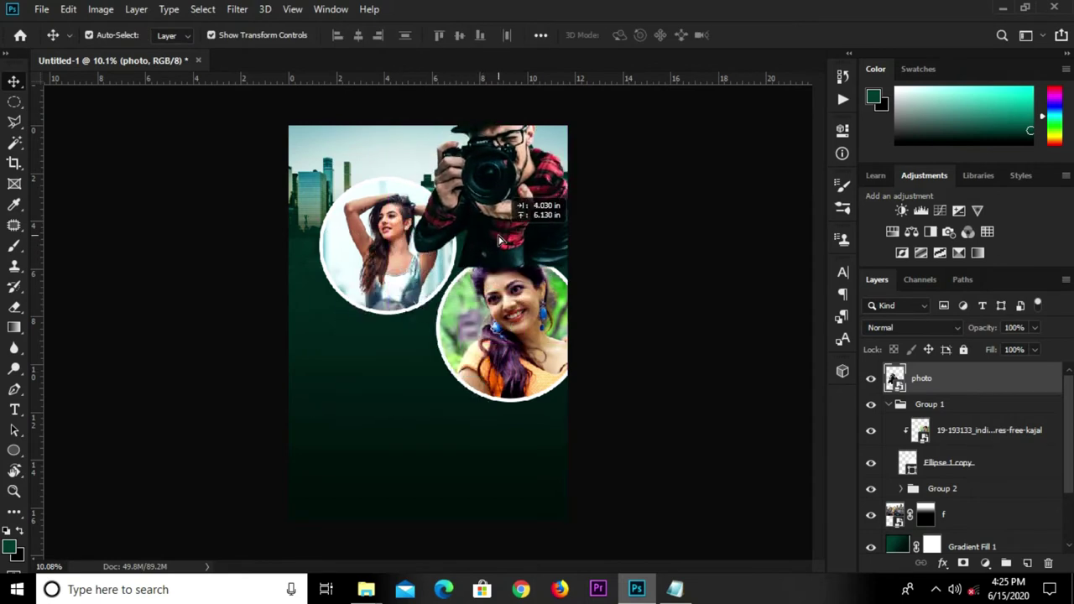
left_click_drag(1007, 383, 982, 493)
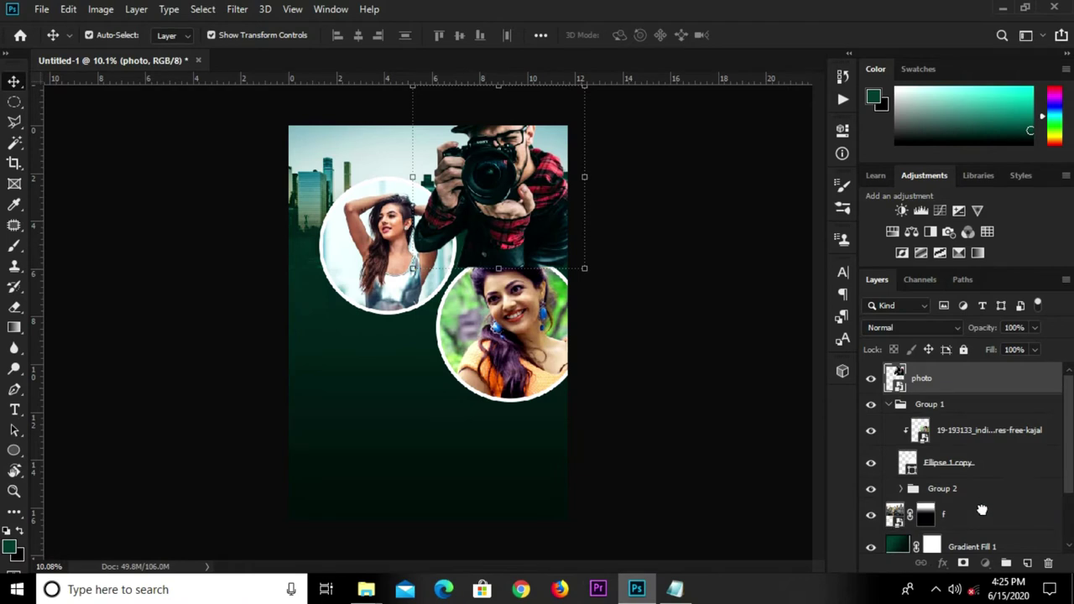
left_click_drag(982, 493, 982, 509)
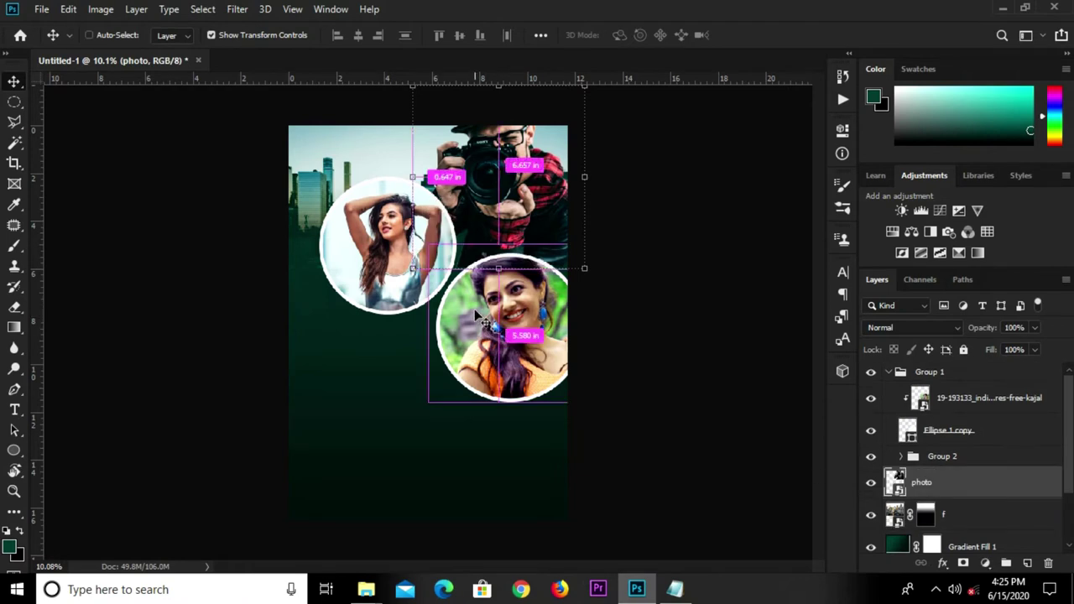
- Scale the photographer photo to 108.84% and nudge it into place at top right
key("ctrl+t")
left_click_drag(379, 284, 357, 320)
left_click(600, 35)
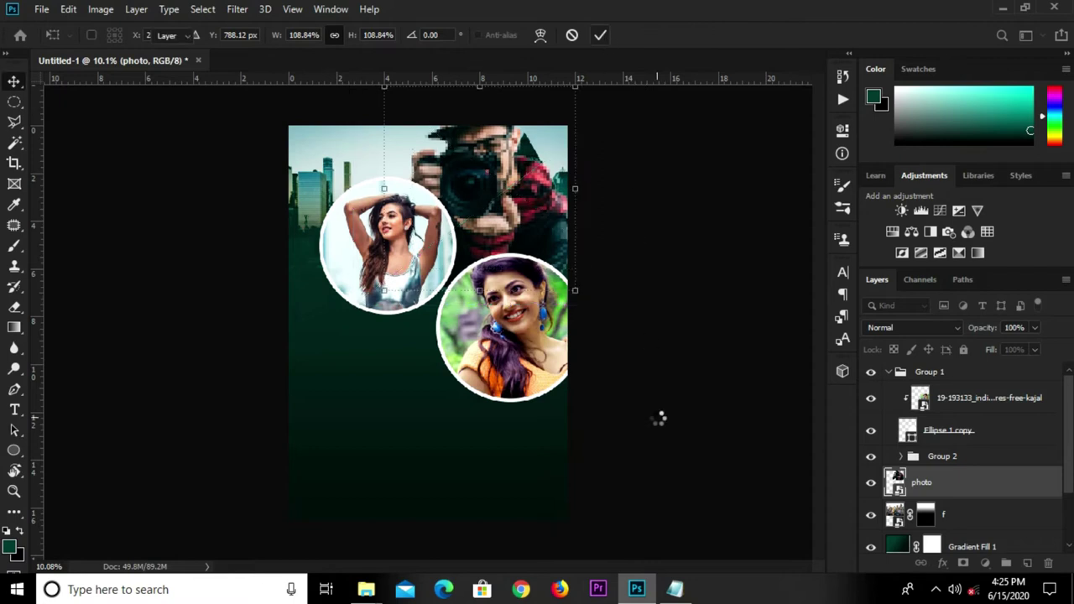
left_click_drag(512, 206, 528, 223)
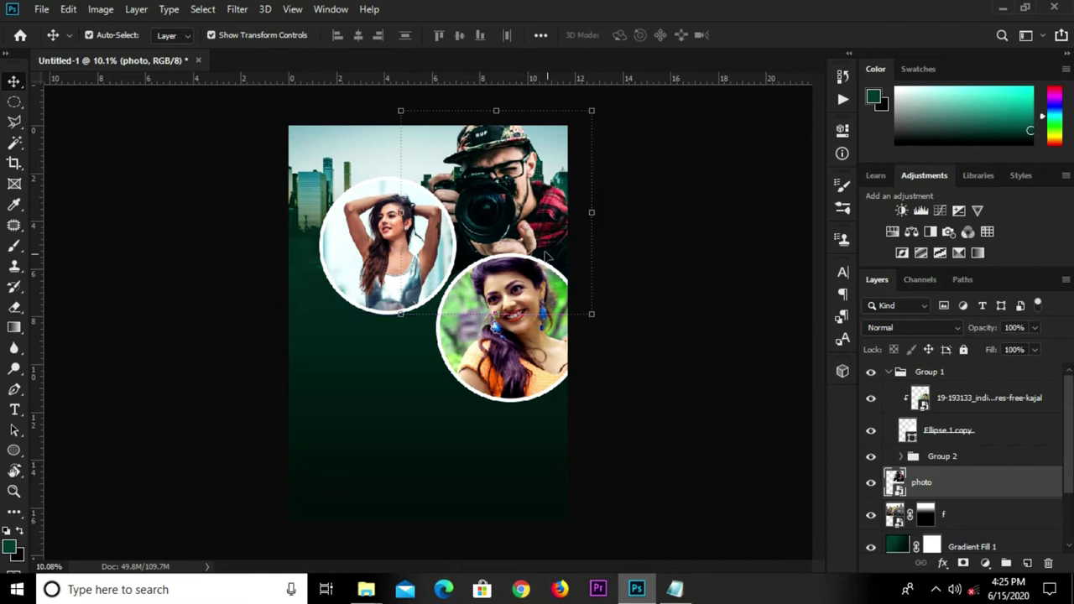
left_click(655, 412)
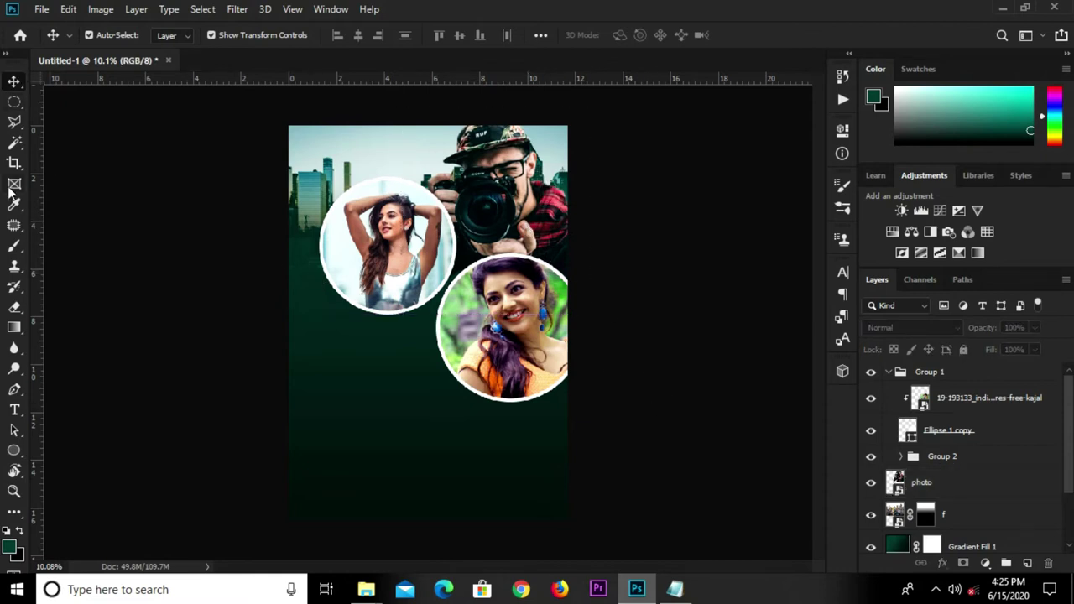
- Draw a 1596 × 705 px rectangle at the top left with 146 px rounded corners
left_click(12, 452)
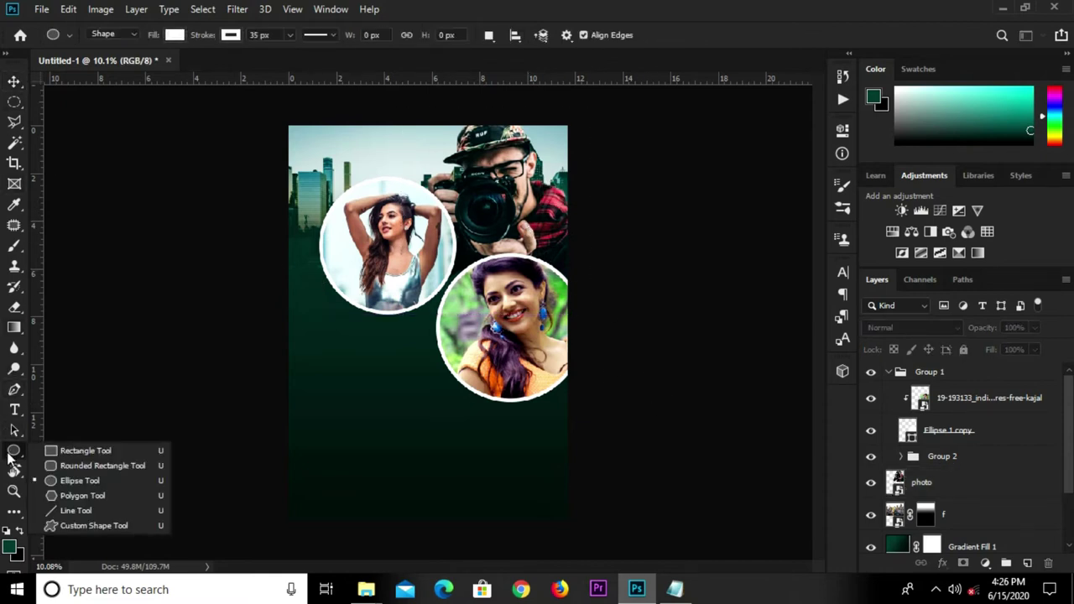
left_click(72, 452)
left_click_drag(297, 109, 424, 165)
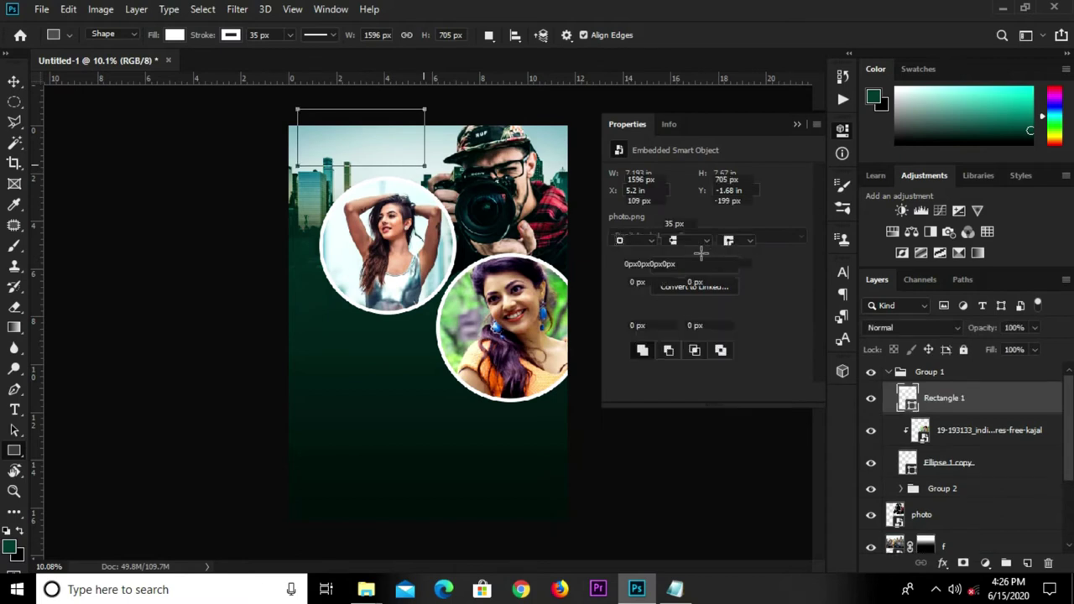
left_click_drag(752, 285, 844, 304)
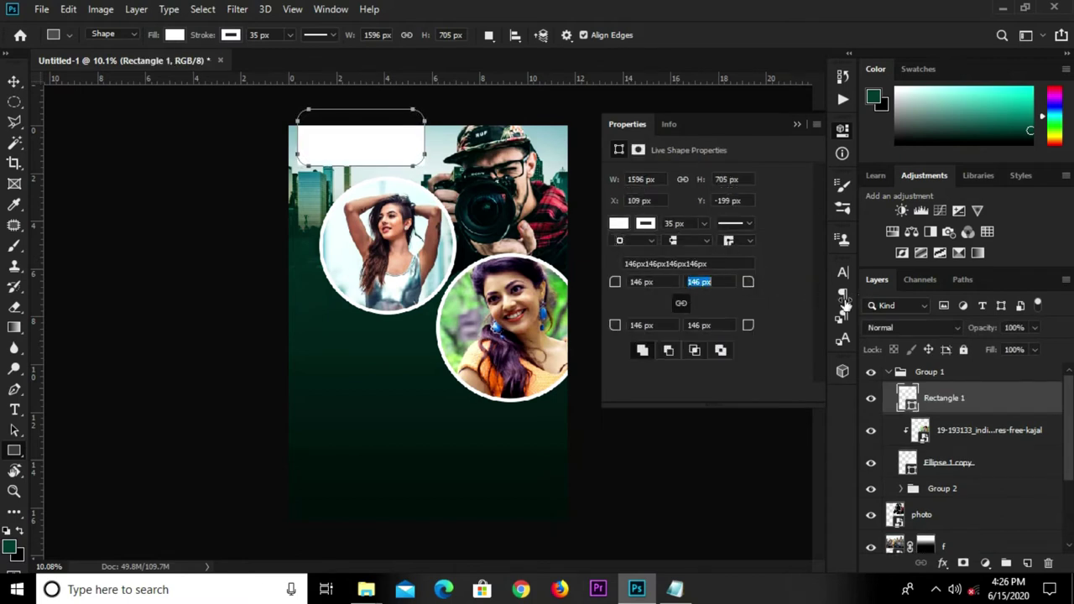
- Fill the rounded rectangle with dark green #001d19
left_click(618, 222)
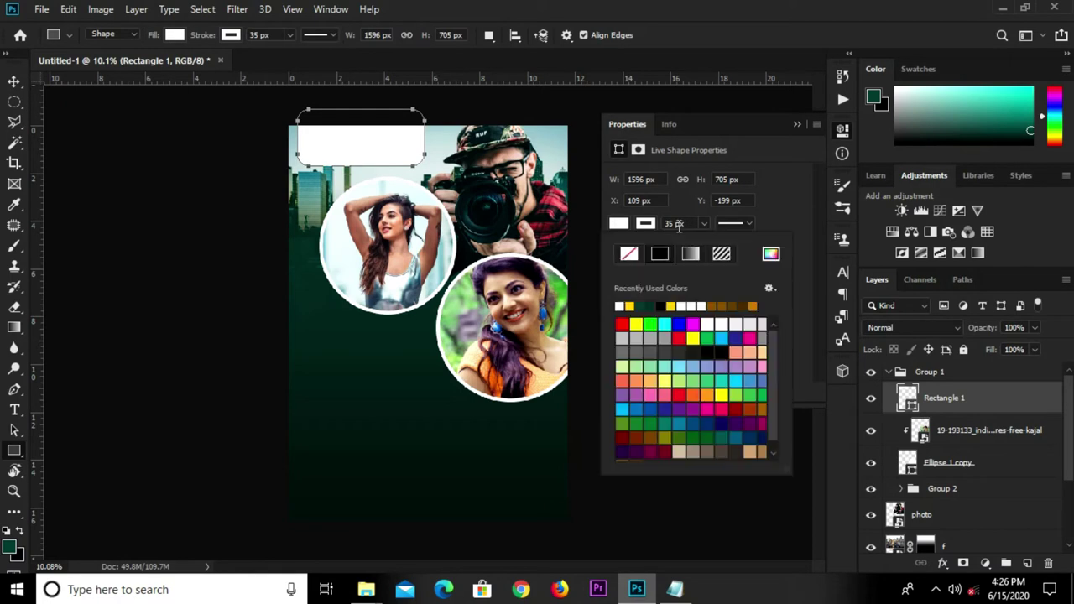
left_click(772, 254)
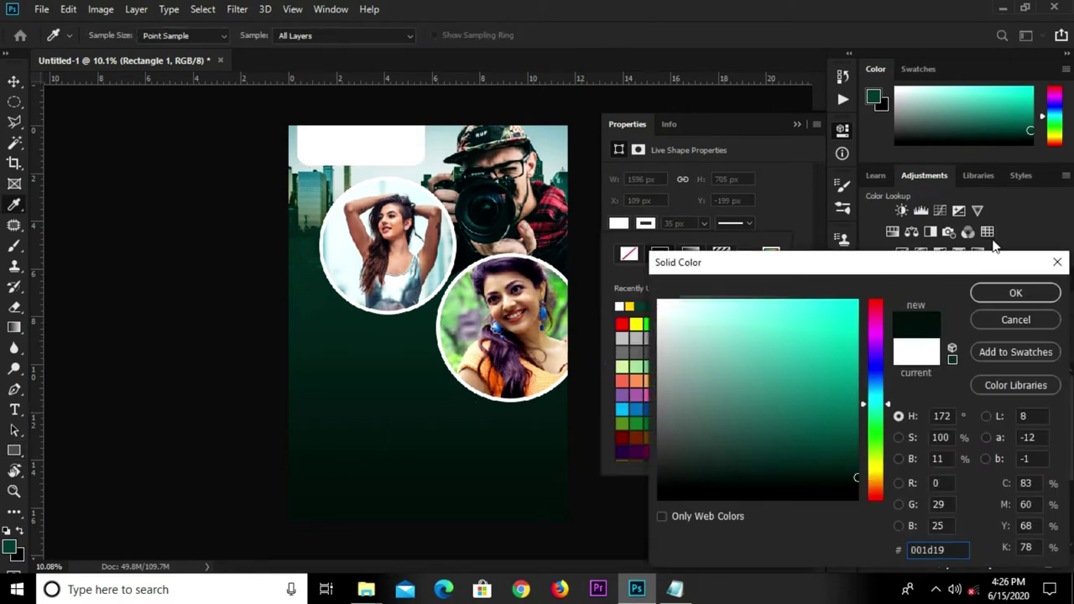
left_click(1015, 293)
left_click(800, 122)
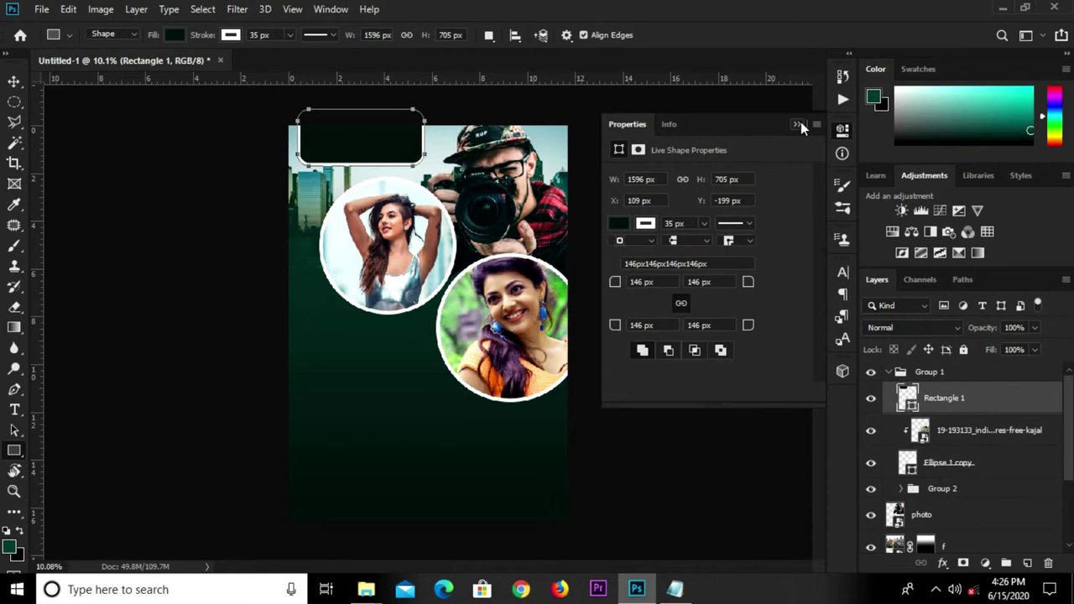
left_click(797, 124)
left_click(229, 34)
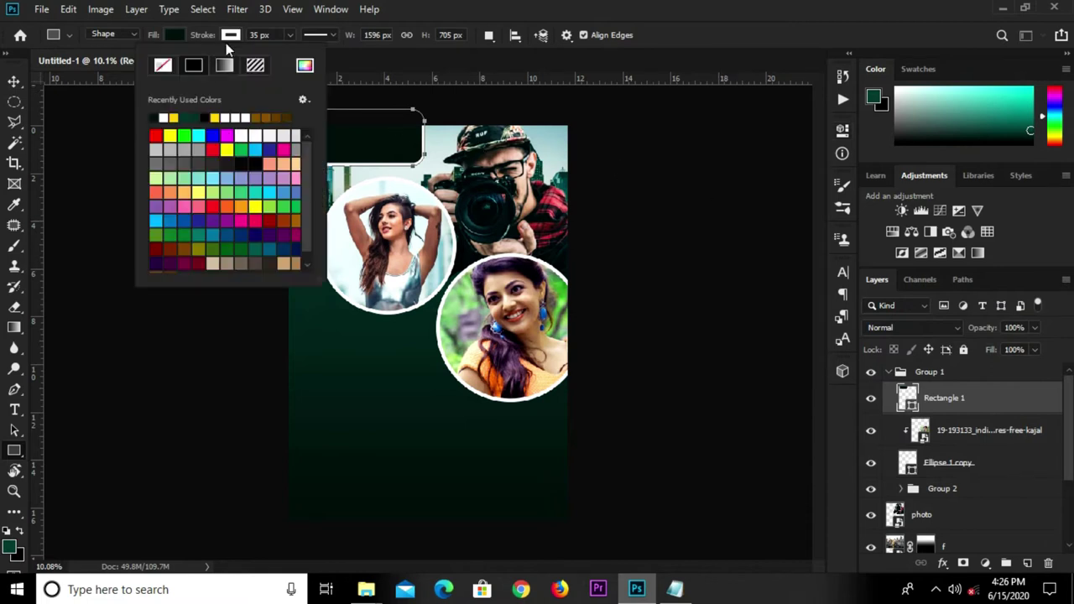
left_click(14, 81)
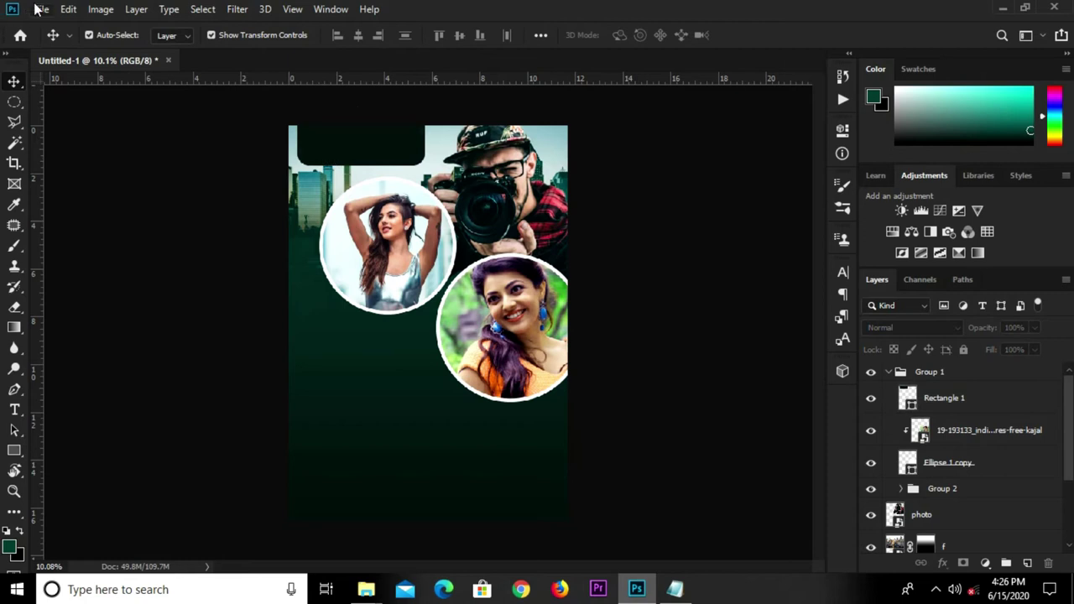
- Place Embedded the CLEAN SHOT STUDIO logo and move it to the poster's top
left_click(39, 10)
left_click(111, 308)
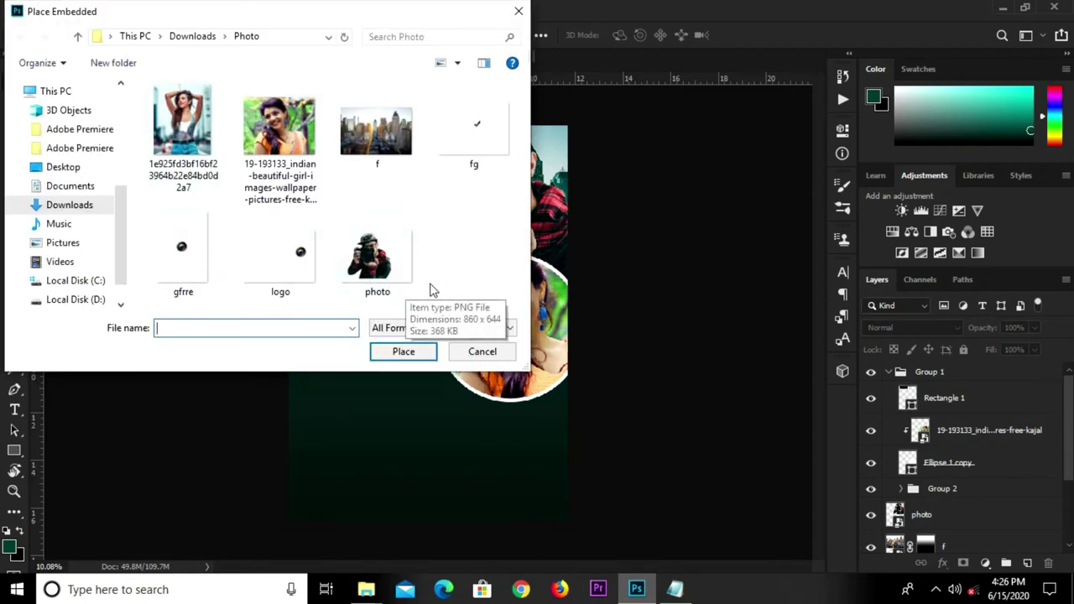
left_click(261, 260)
left_click(416, 354)
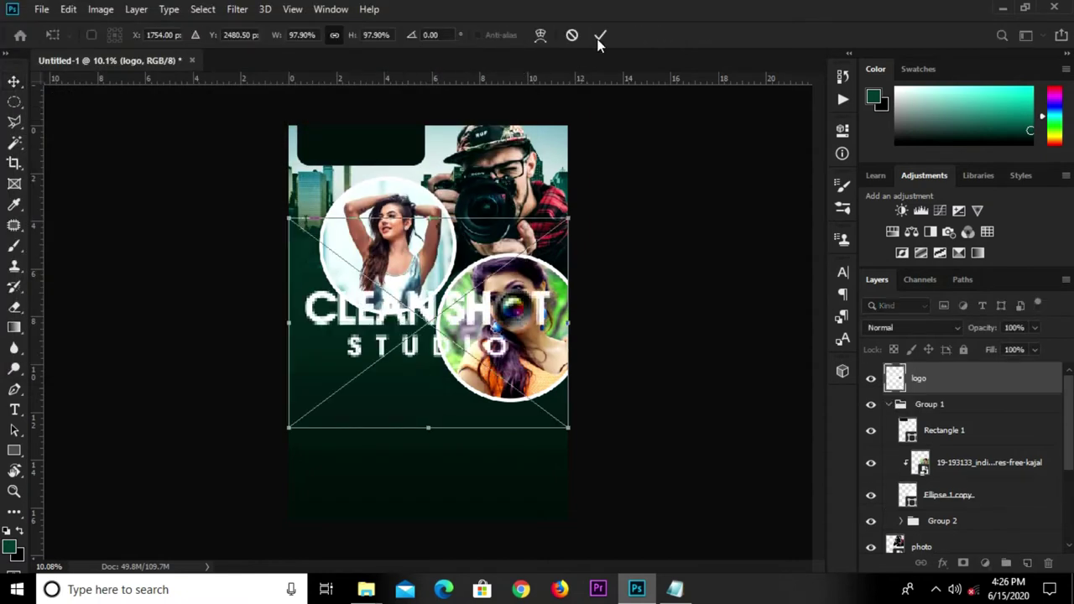
left_click(600, 34)
left_click_drag(420, 322, 393, 158)
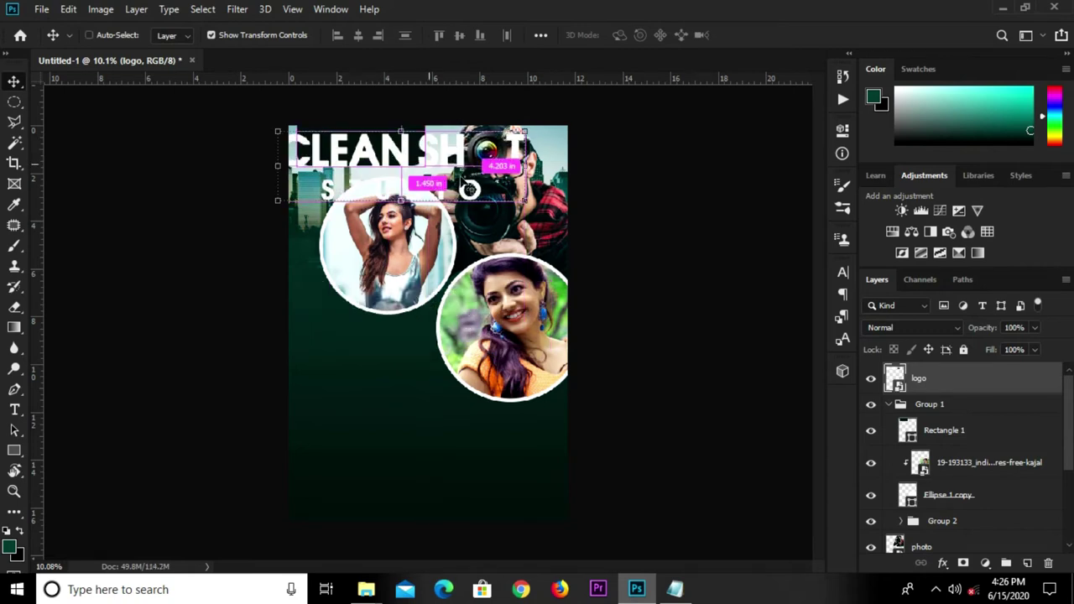
- Convert the logo to a smart object, scaled to 39.47% inside the dark green box
right_click(978, 385)
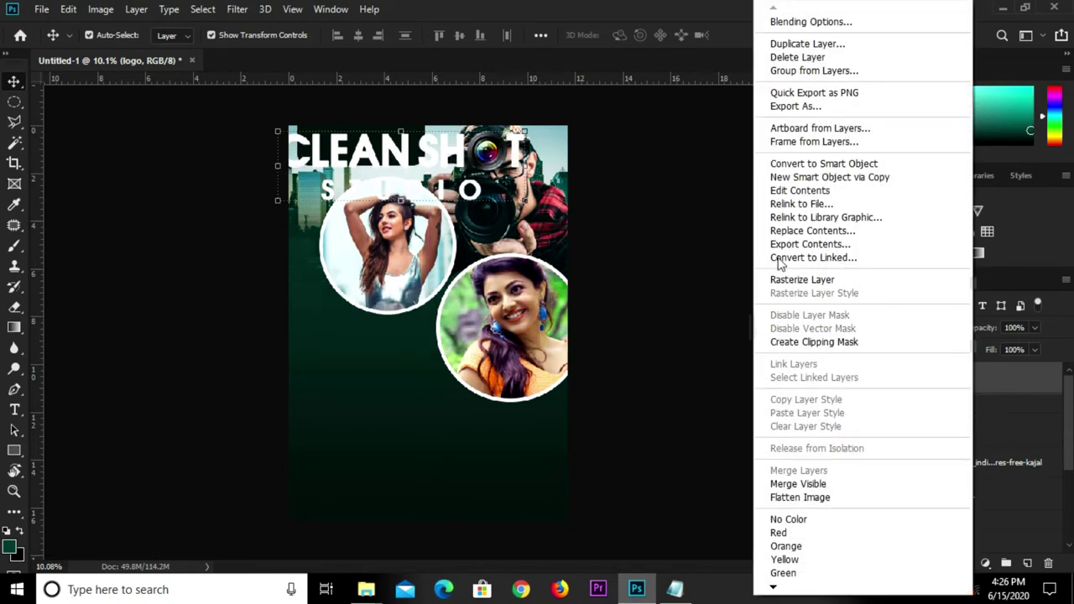
left_click(818, 163)
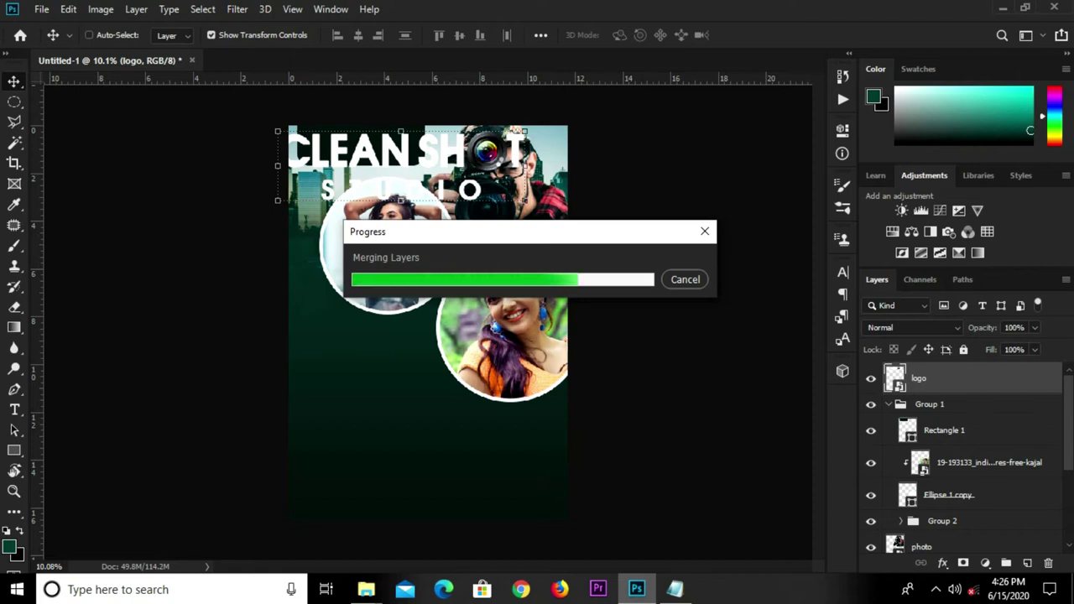
left_click_drag(529, 124, 391, 183)
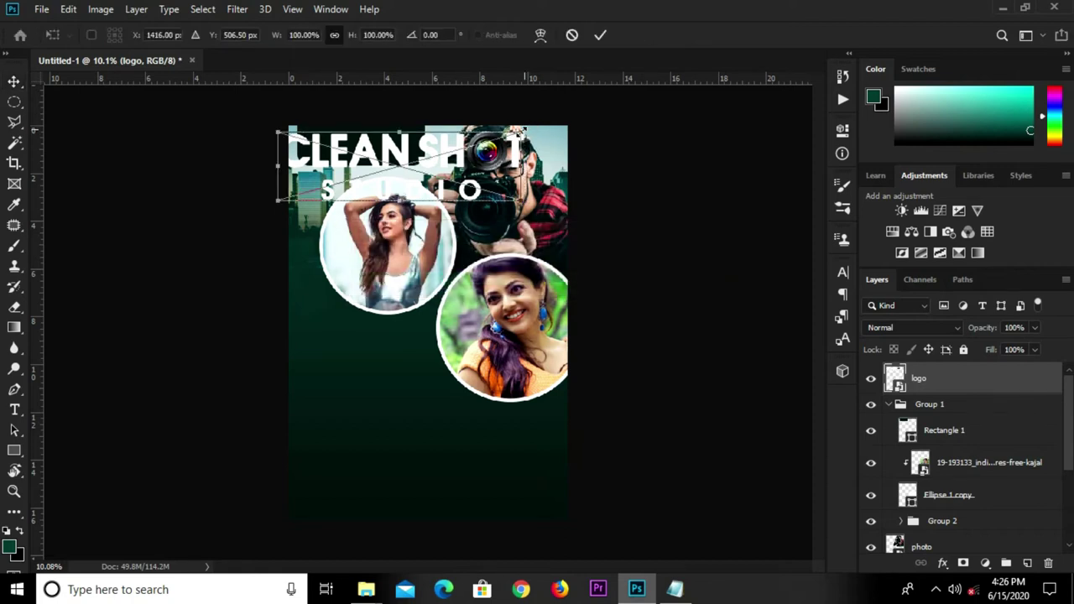
mouse_move(391, 183)
left_mouse_down()
mouse_move(401, 134)
mouse_move(361, 131)
left_mouse_up()
scroll(402, 134, "up", 1)
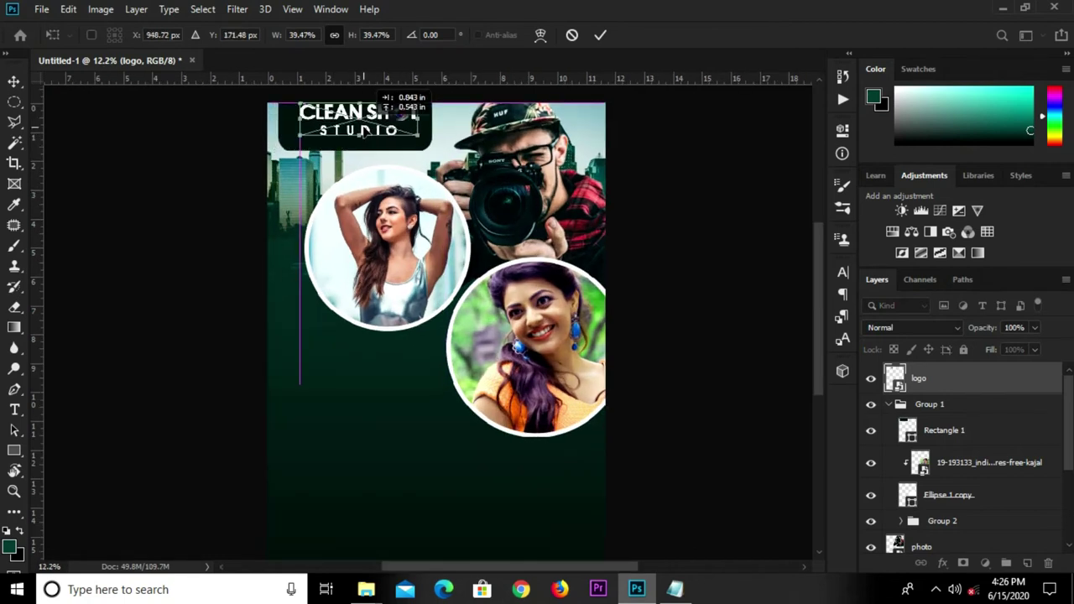
left_click_drag(361, 131, 362, 139)
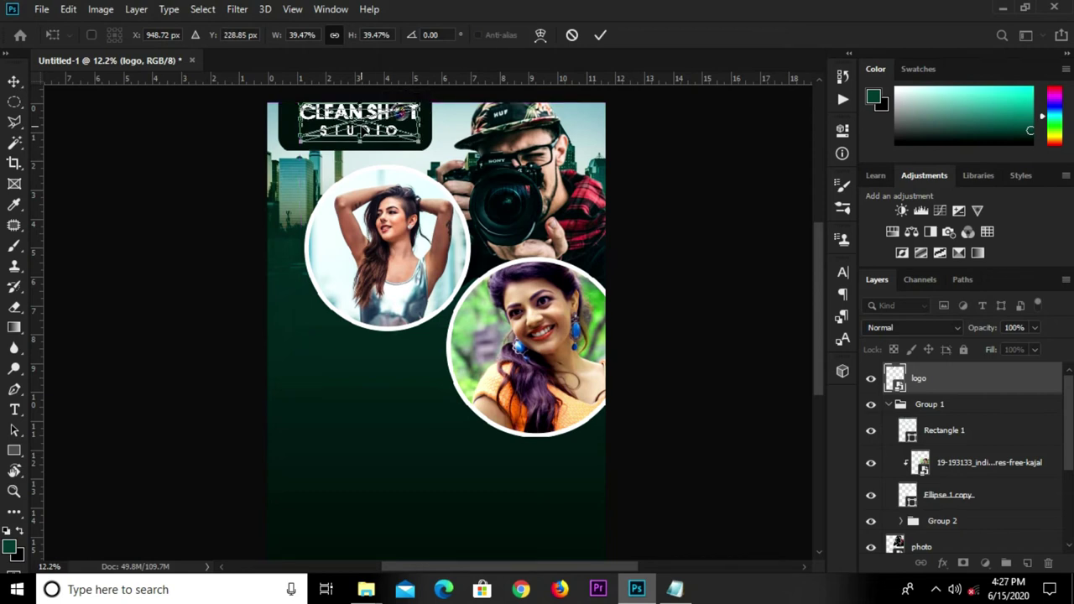
key("Return")
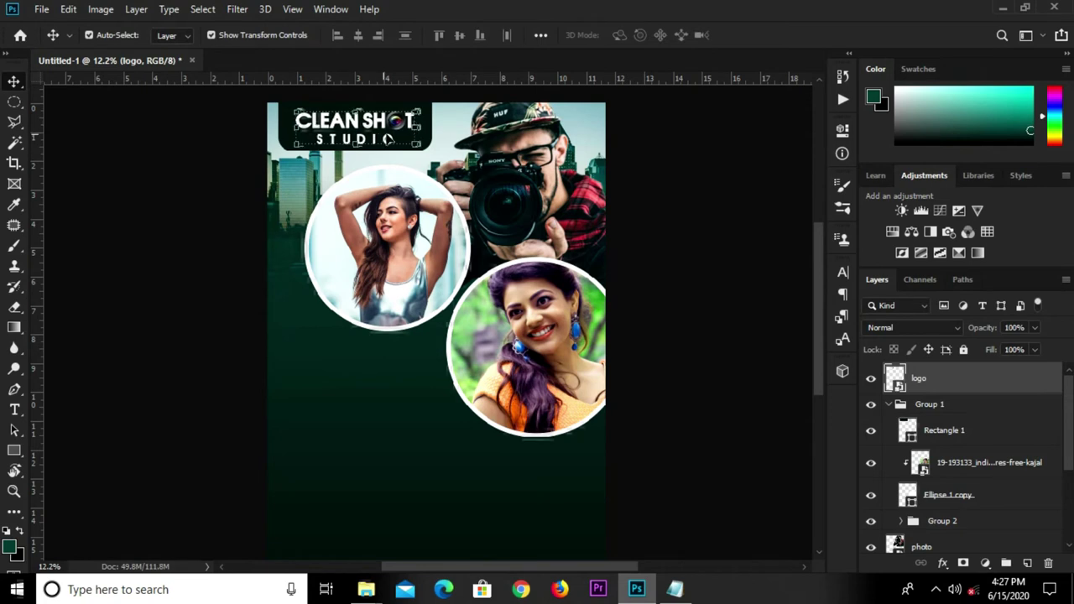
left_click(621, 198)
scroll(613, 202, "down", 1)
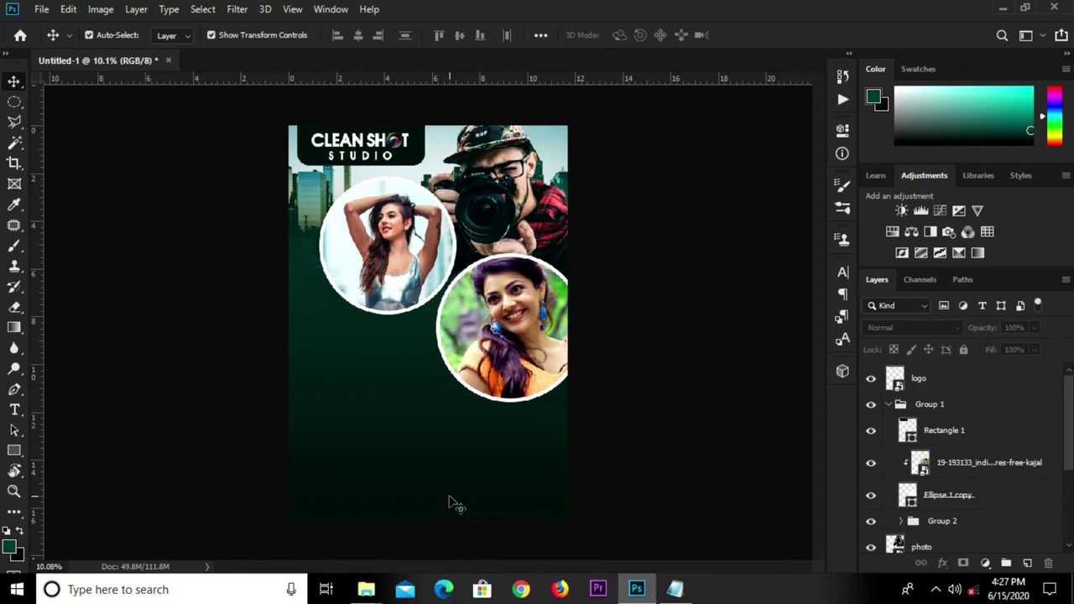
- Copy the word 'professional' from the Notepad notes
left_click(675, 589)
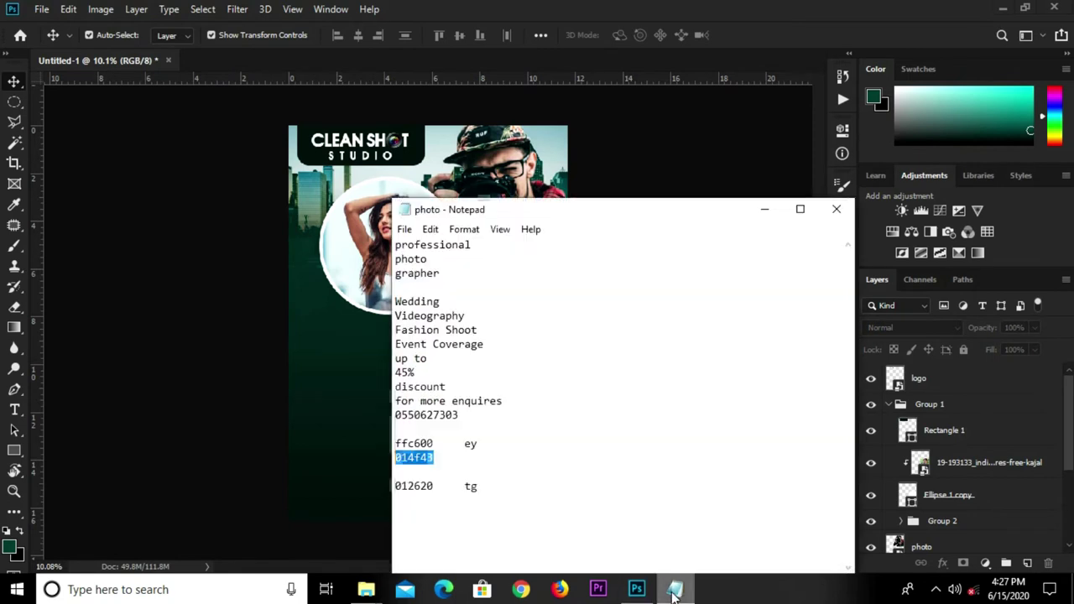
left_click_drag(482, 245, 392, 244)
left_click(486, 246)
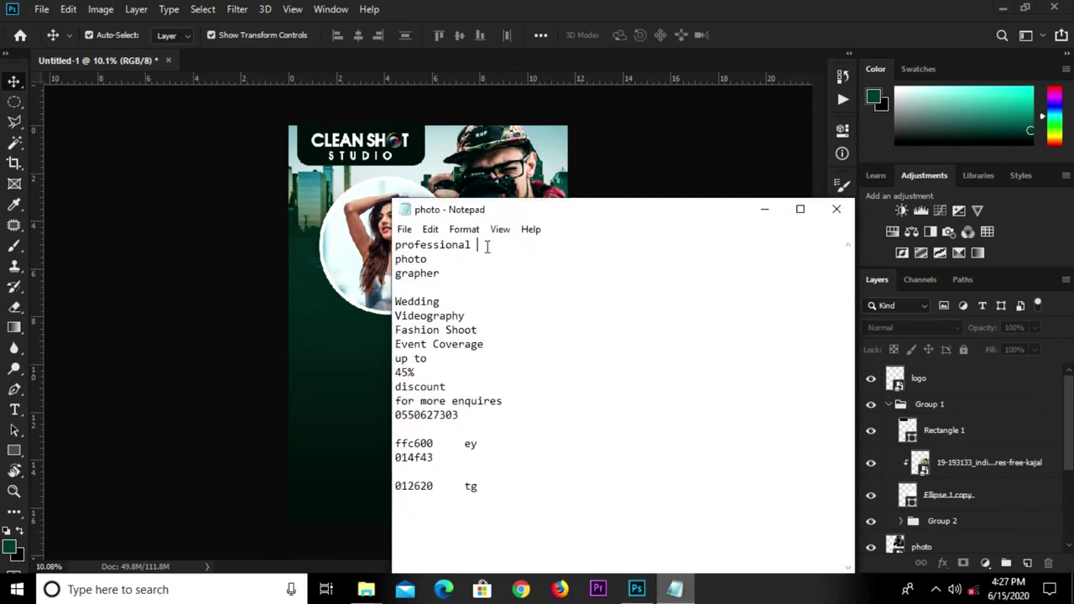
left_click_drag(470, 246, 409, 246)
right_click(395, 244)
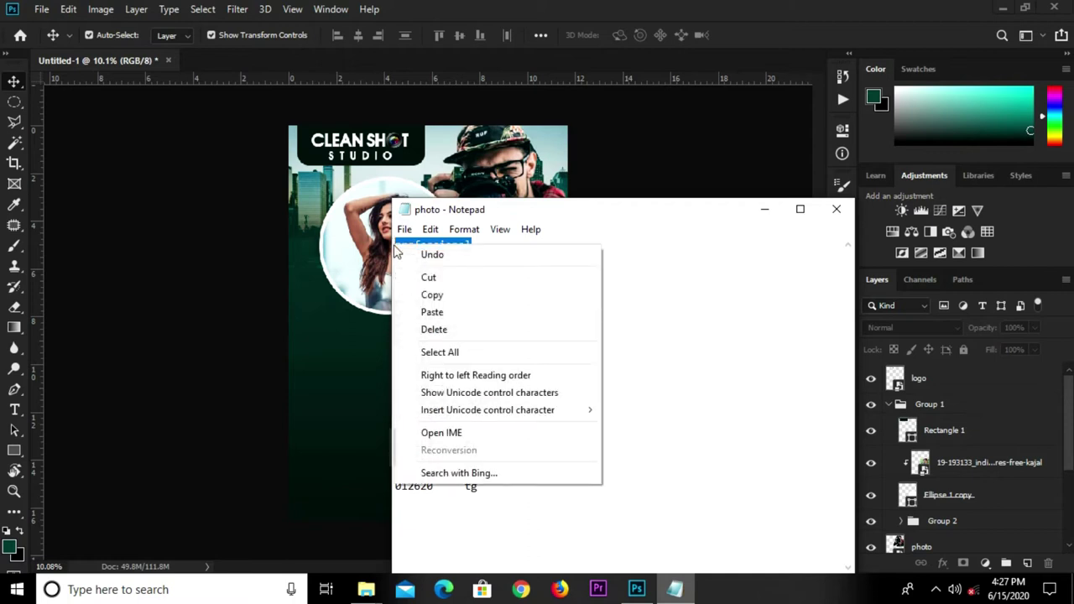
left_click(454, 297)
left_click(298, 409)
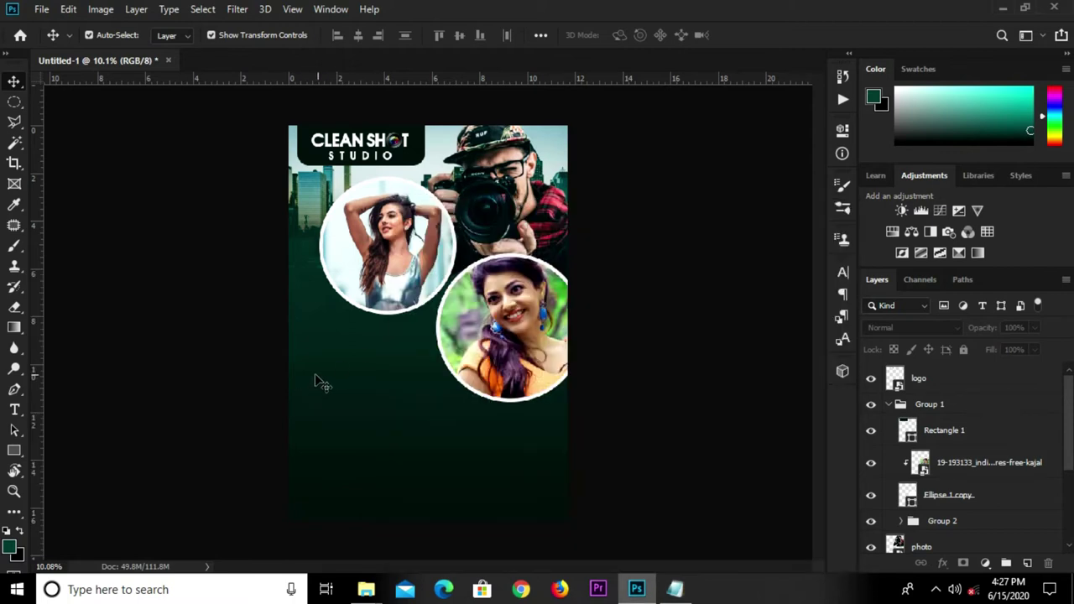
- Add a 'professional' text layer on the poster's left middle
left_click(13, 409)
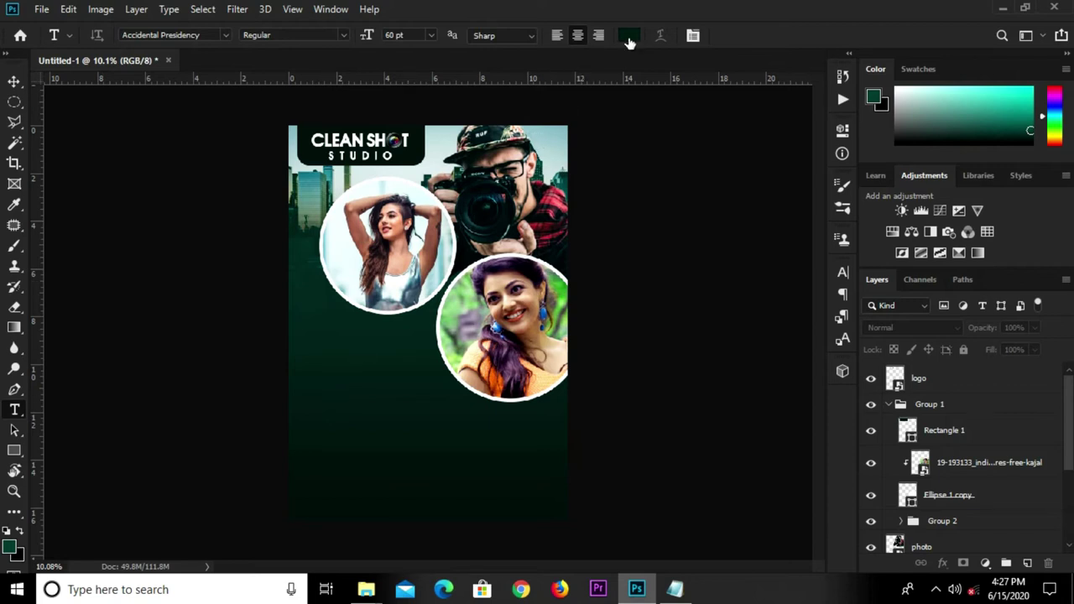
left_click(628, 36)
left_click(677, 590)
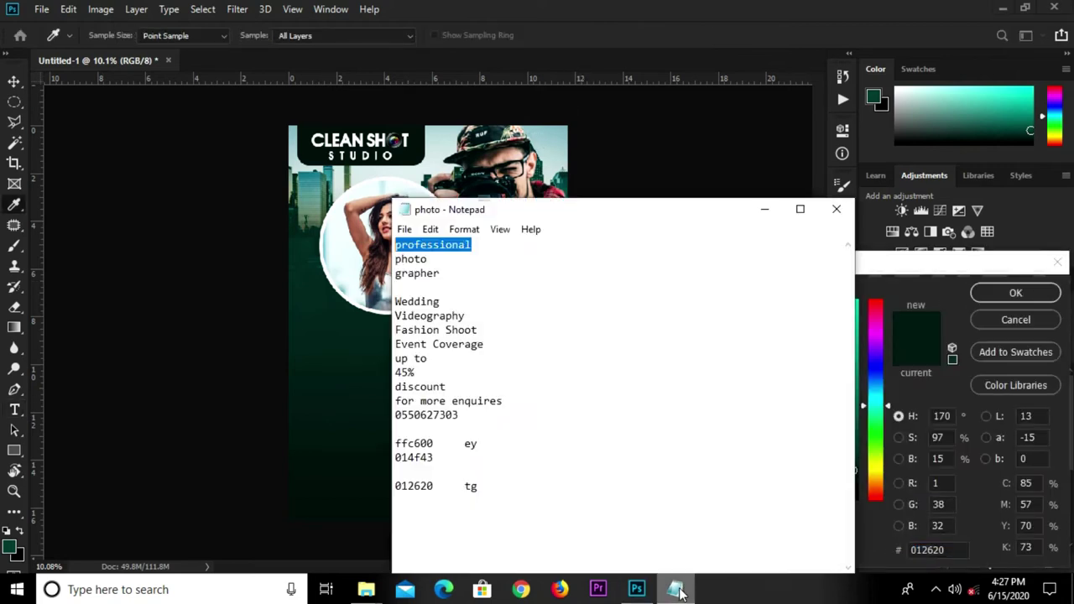
left_click(676, 22)
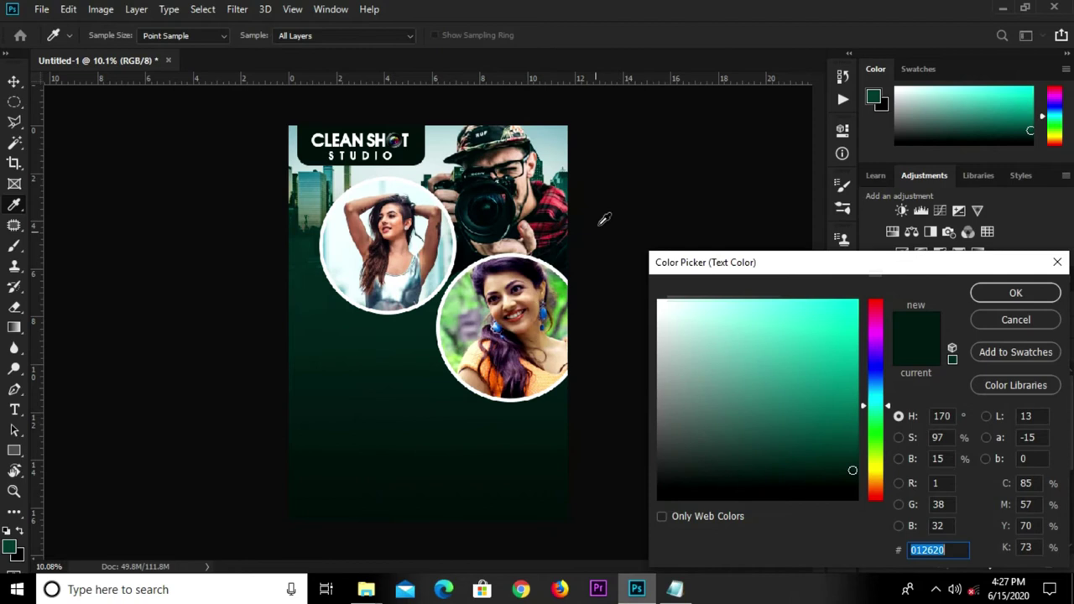
left_click(1015, 293)
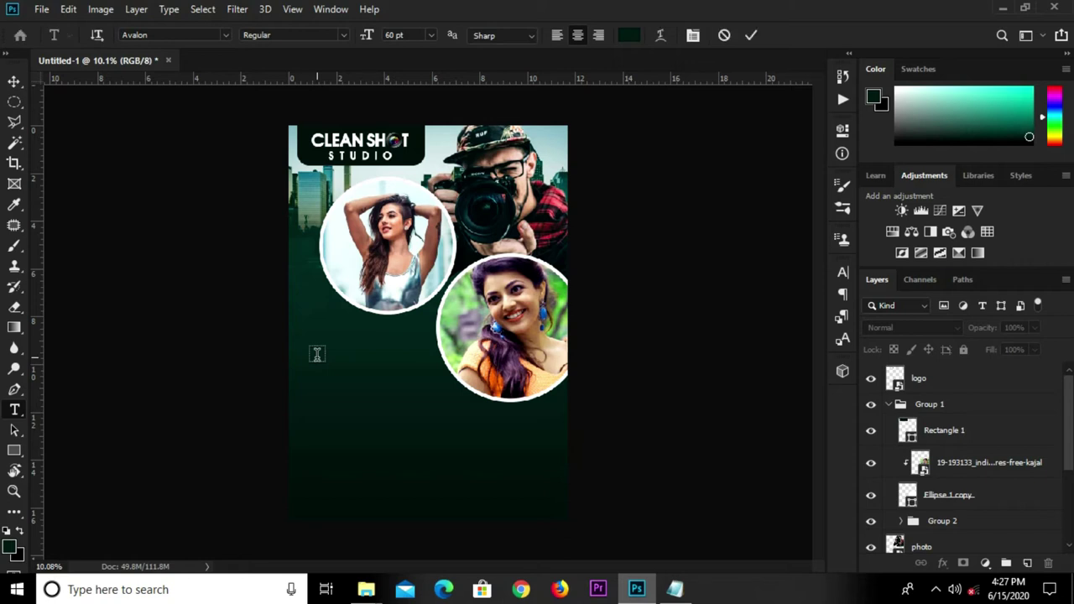
left_click(317, 355)
key("BackSpace")
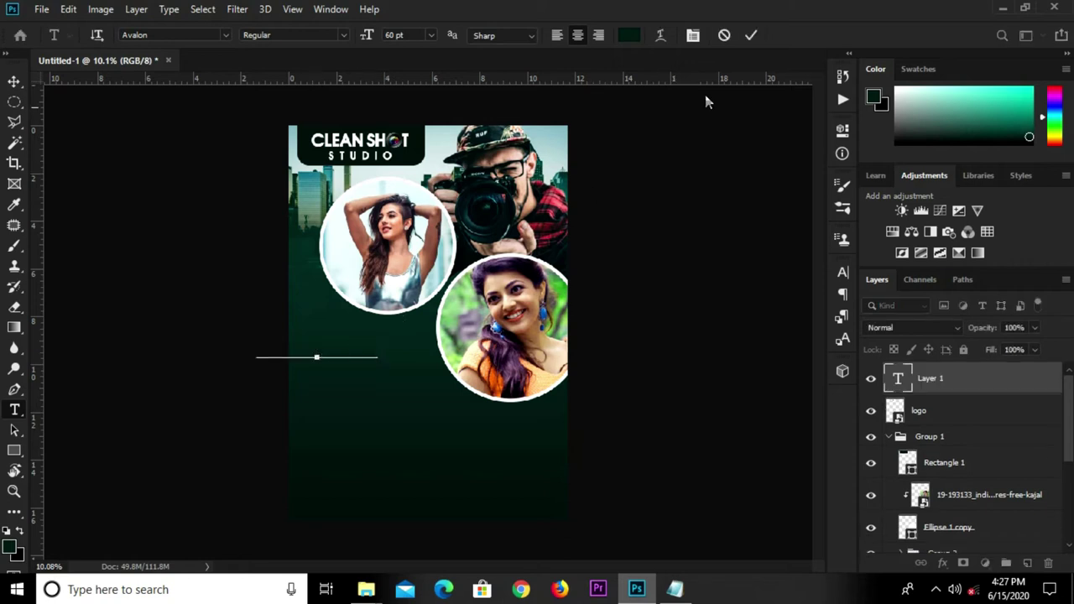
left_click(750, 36)
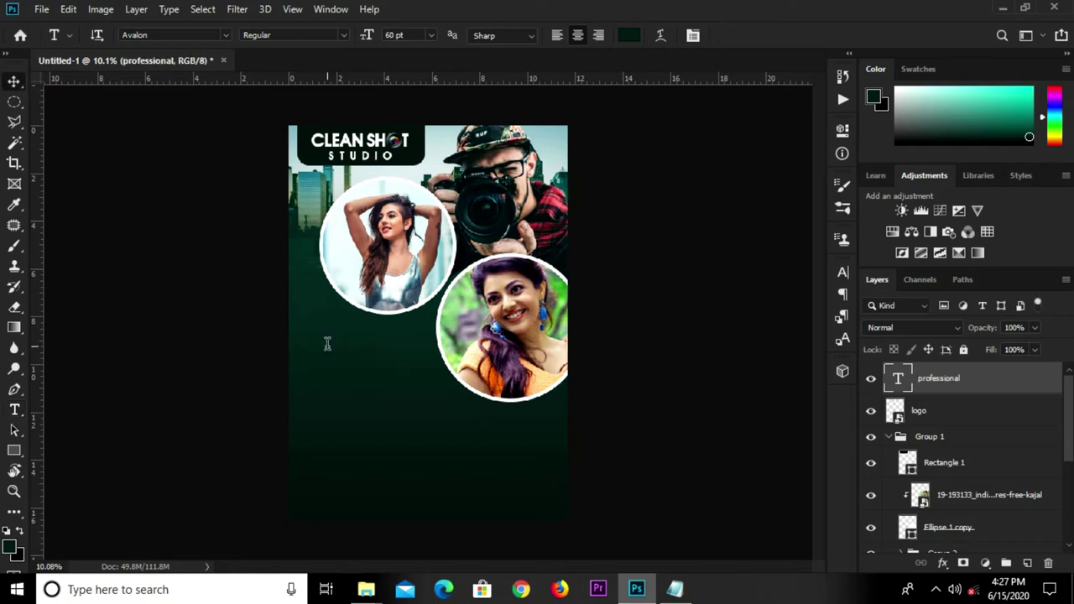
key("v")
left_click_drag(326, 347, 389, 366)
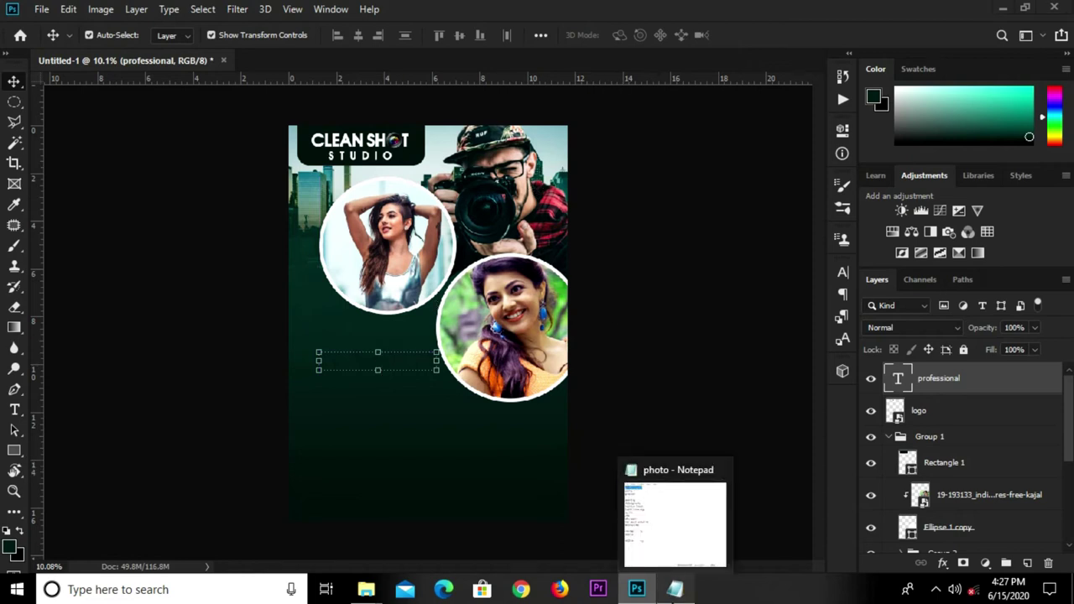
- Color the text yellow #ffc600 using the code copied from the notes
left_click(675, 589)
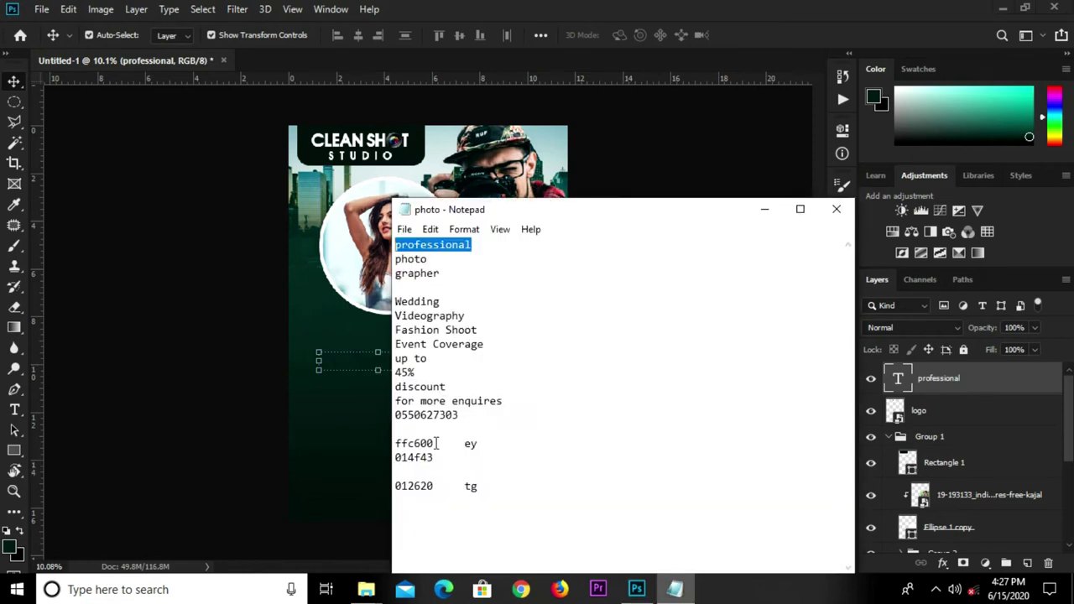
left_click_drag(436, 444, 391, 439)
right_click(407, 442)
left_click(468, 249)
left_click(322, 292)
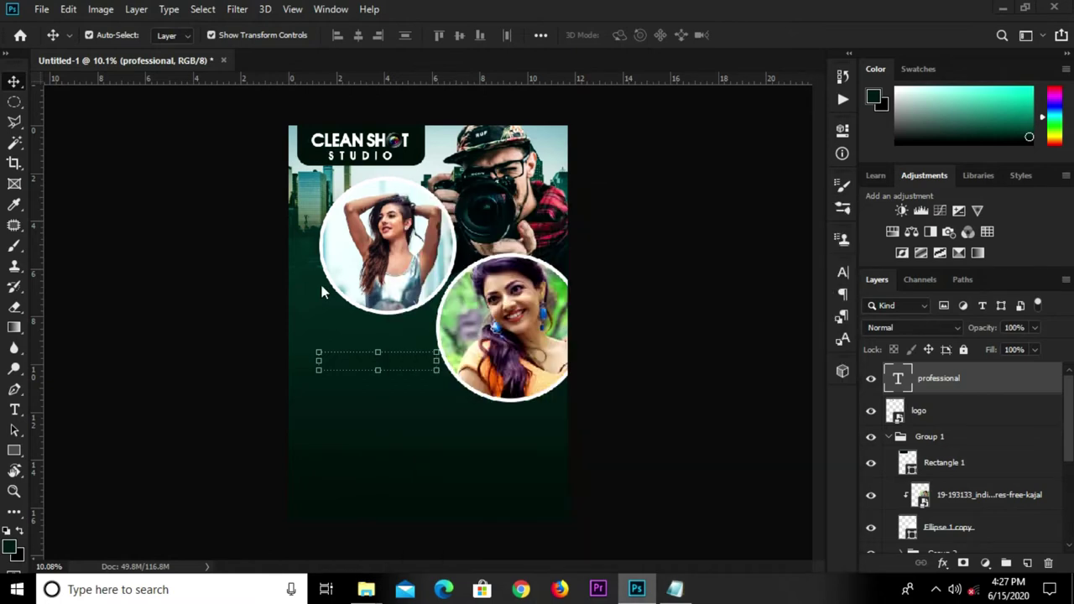
left_click(843, 273)
left_click(800, 367)
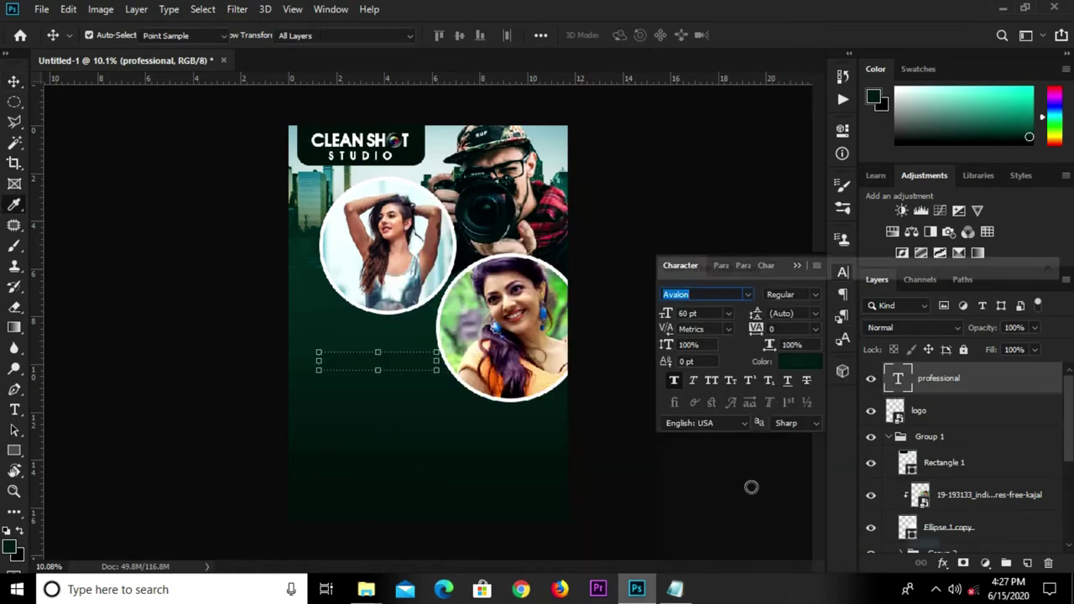
key("ctrl+v")
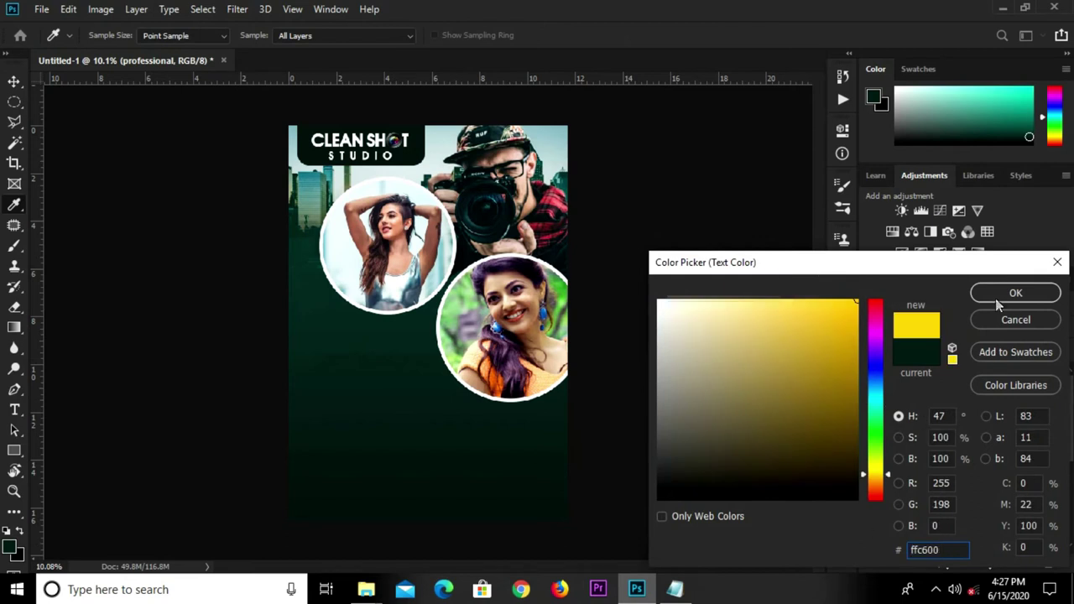
left_click(997, 295)
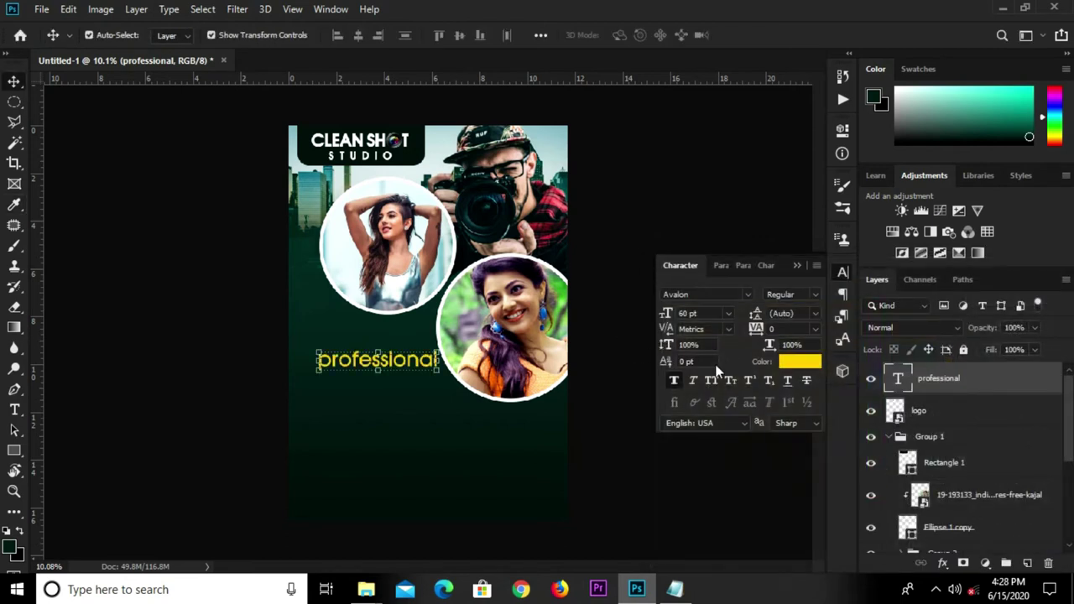
- Make the headline All Caps in Accidental Presidency 78 pt, under the left photo
left_click(712, 384)
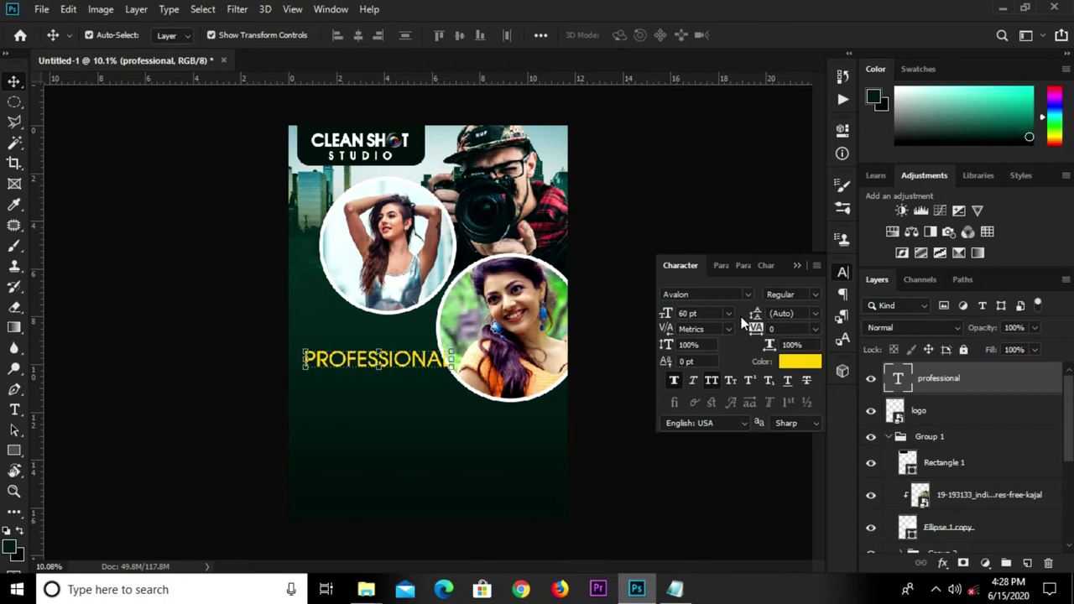
left_click(746, 294)
key("Down")
key("Down")
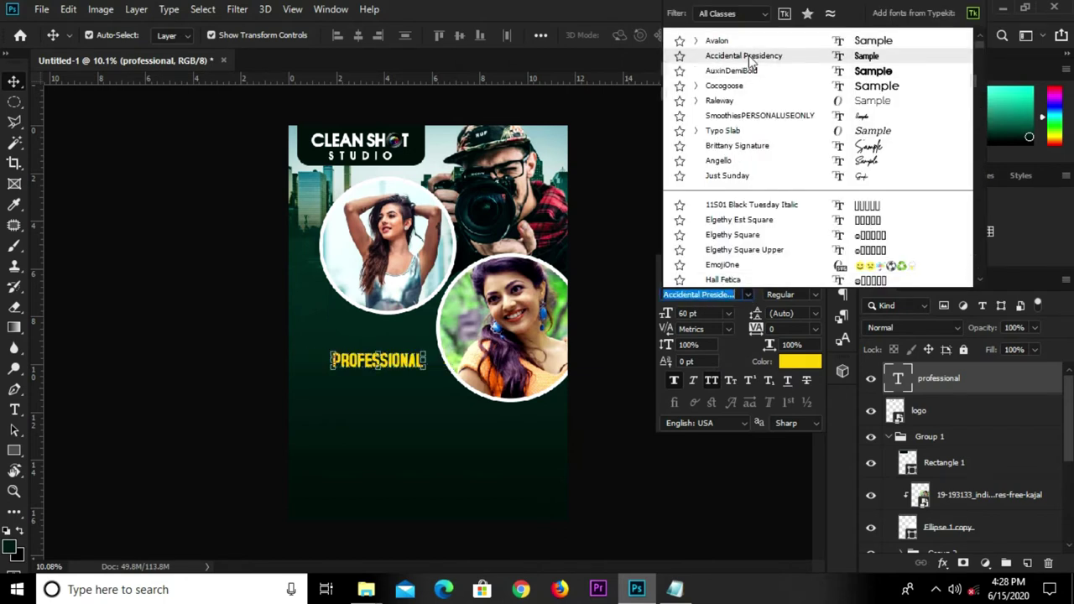
left_click(745, 55)
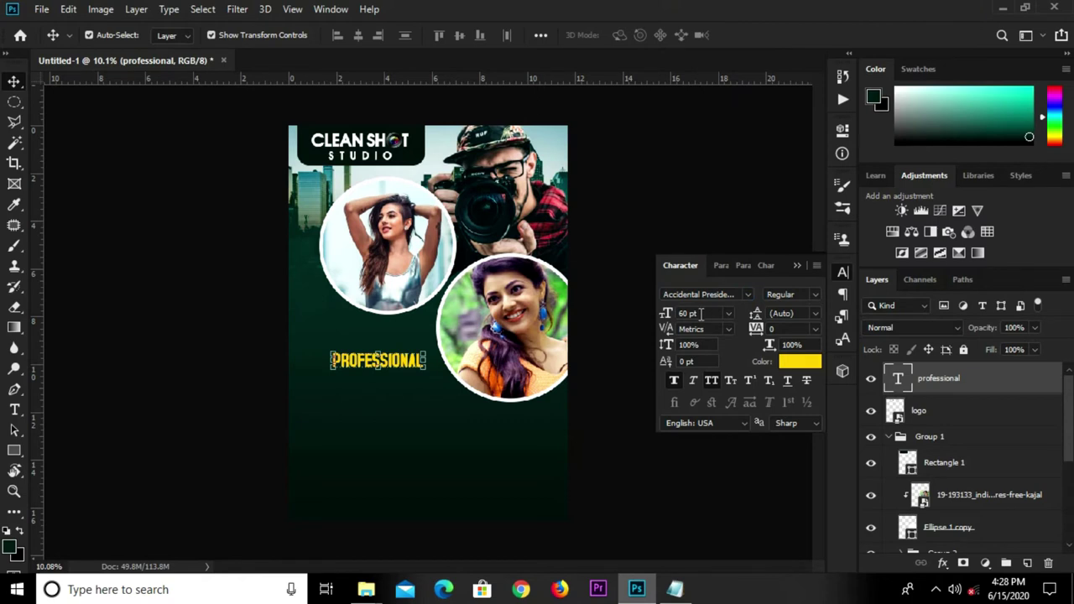
left_click(680, 317)
type("78")
key("Return")
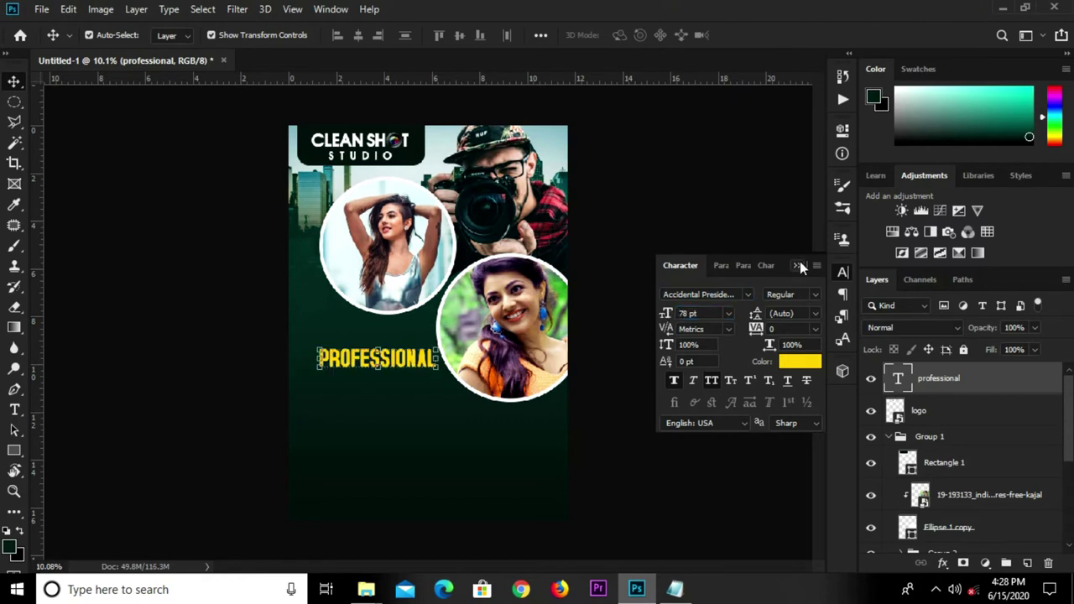
left_click(797, 265)
left_click(714, 297)
scroll(392, 370, "up", 1)
left_click_drag(393, 369, 385, 370)
left_click(217, 384)
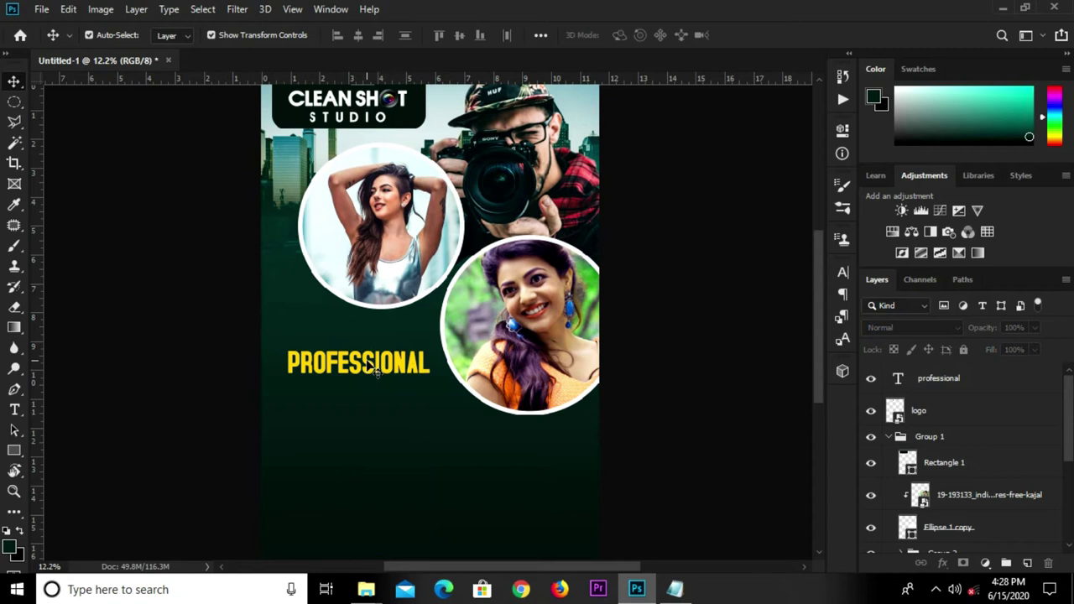
- Copy the word PHOTO from the notes and duplicate PROFESSIONAL just below itself
left_click(676, 589)
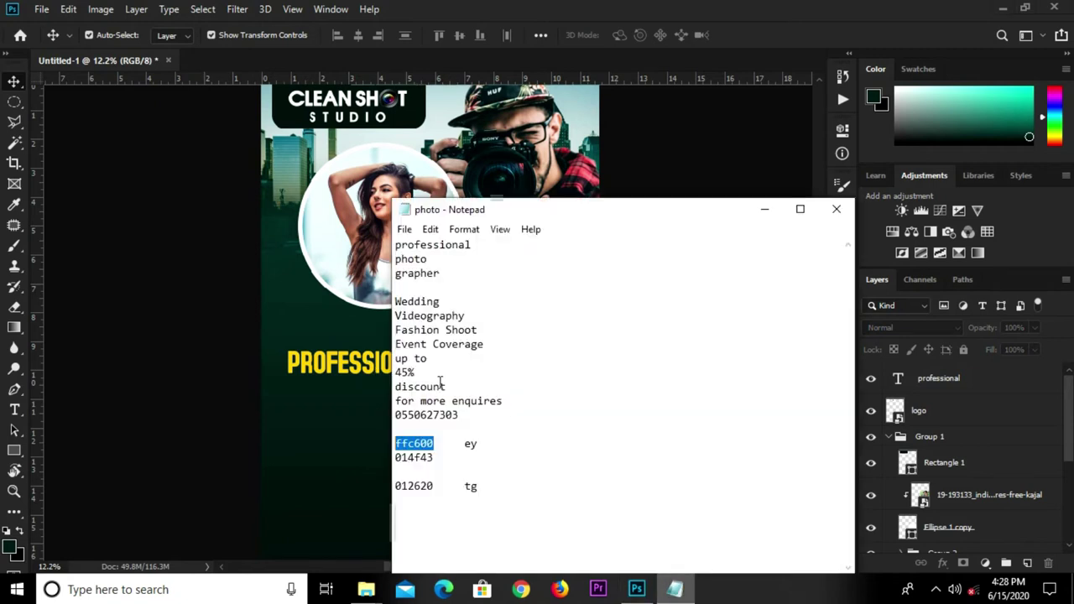
left_click_drag(428, 259, 395, 259)
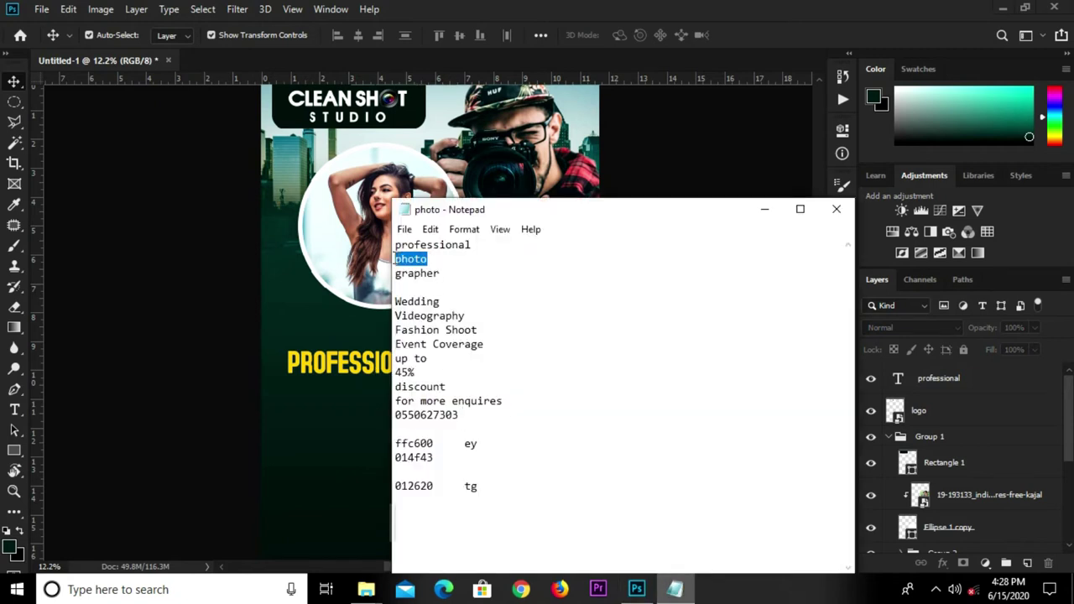
right_click(401, 259)
left_click(436, 308)
left_click(334, 391)
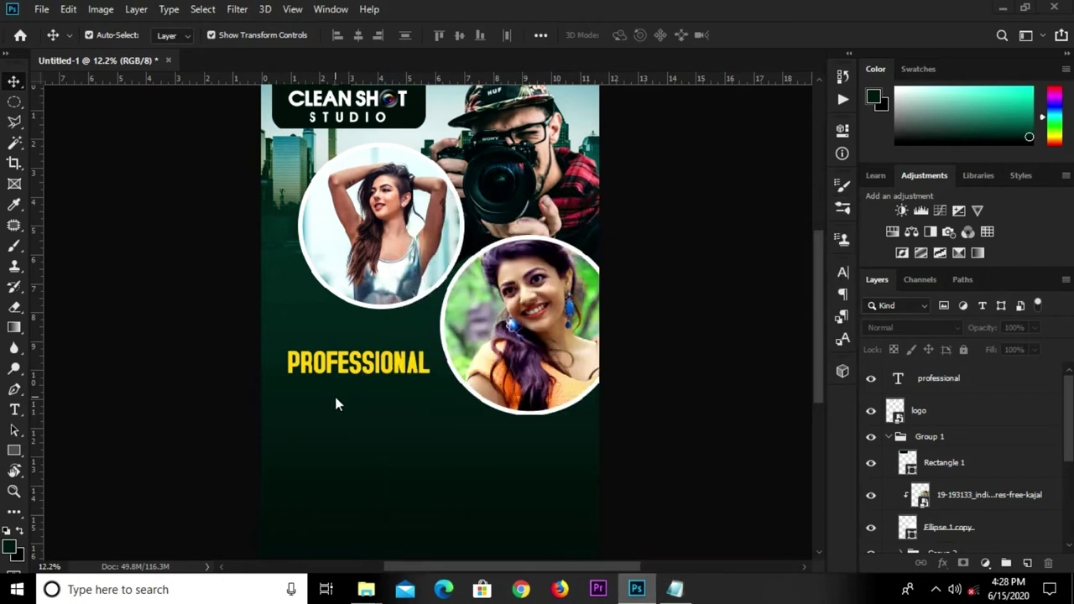
left_click(351, 367)
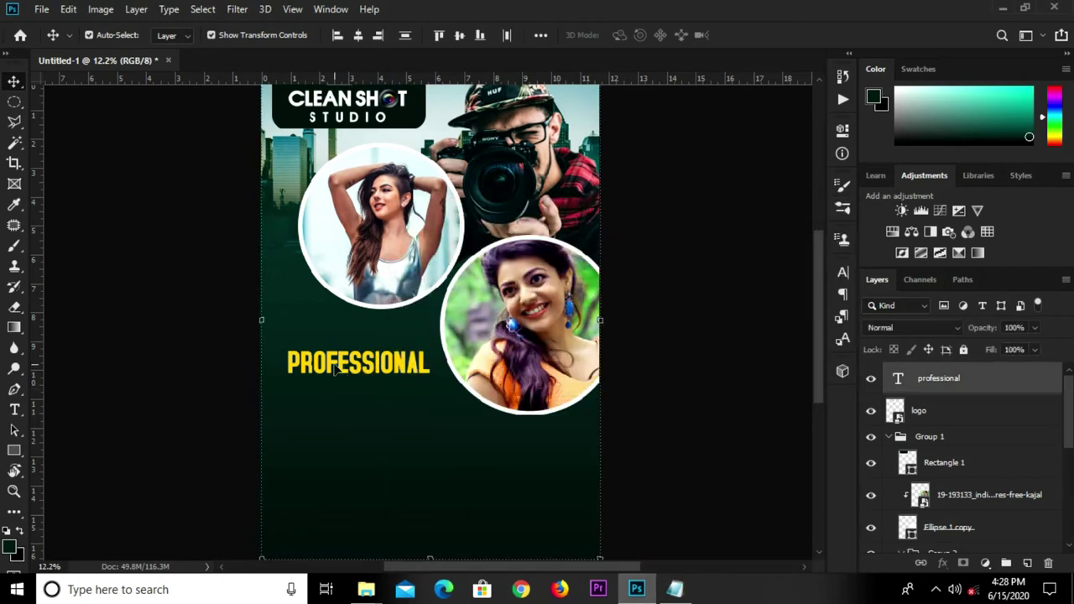
left_click(937, 381)
left_click_drag(398, 363, 396, 392)
- Retype the duplicate as PHOTO and colour it white #ffffff
key("t")
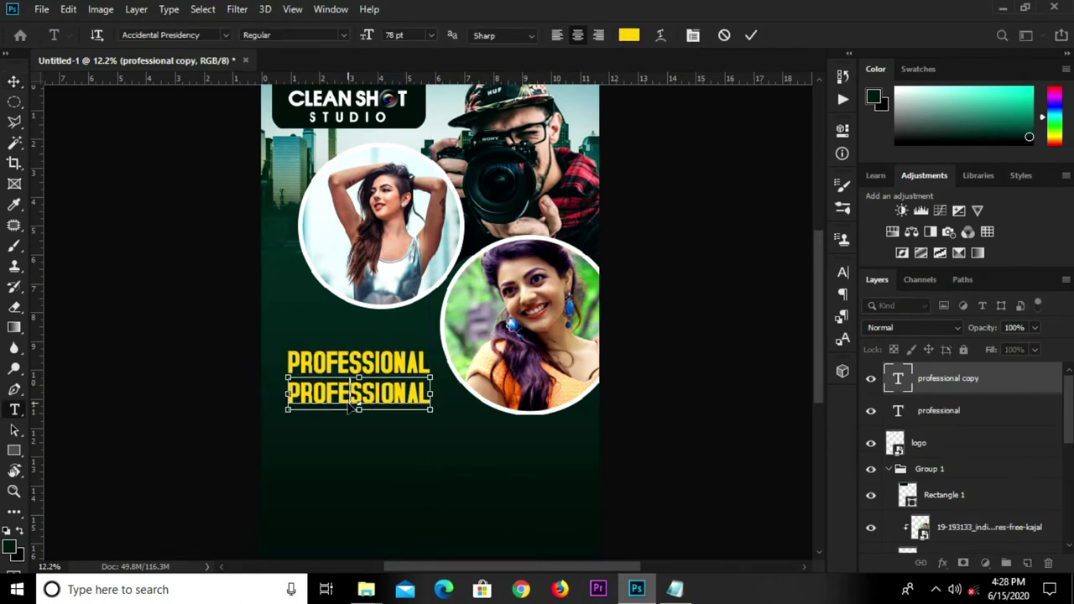
double_click(351, 396)
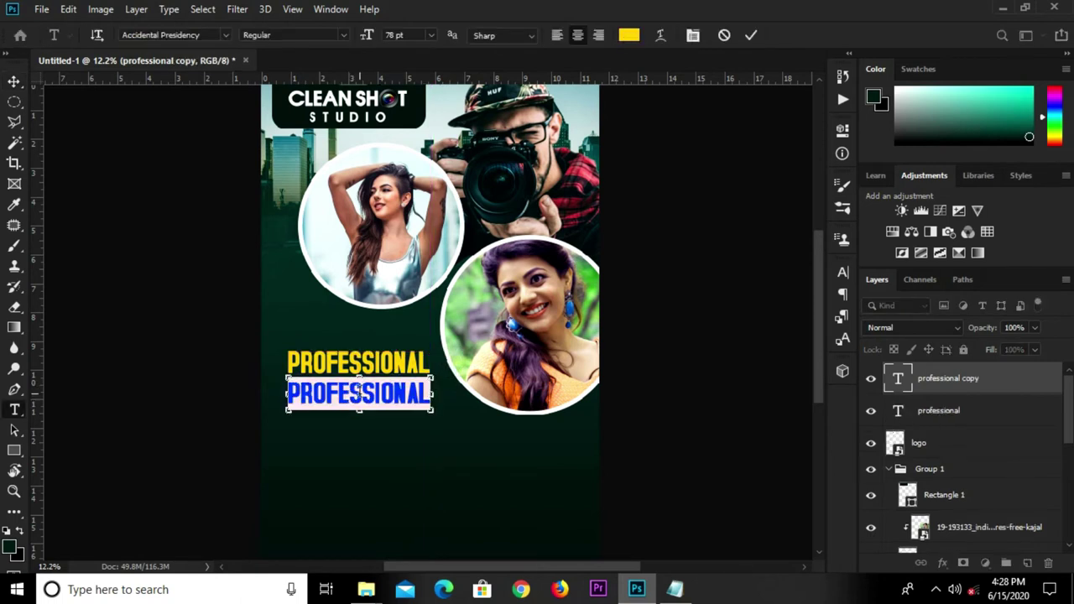
key("BackSpace")
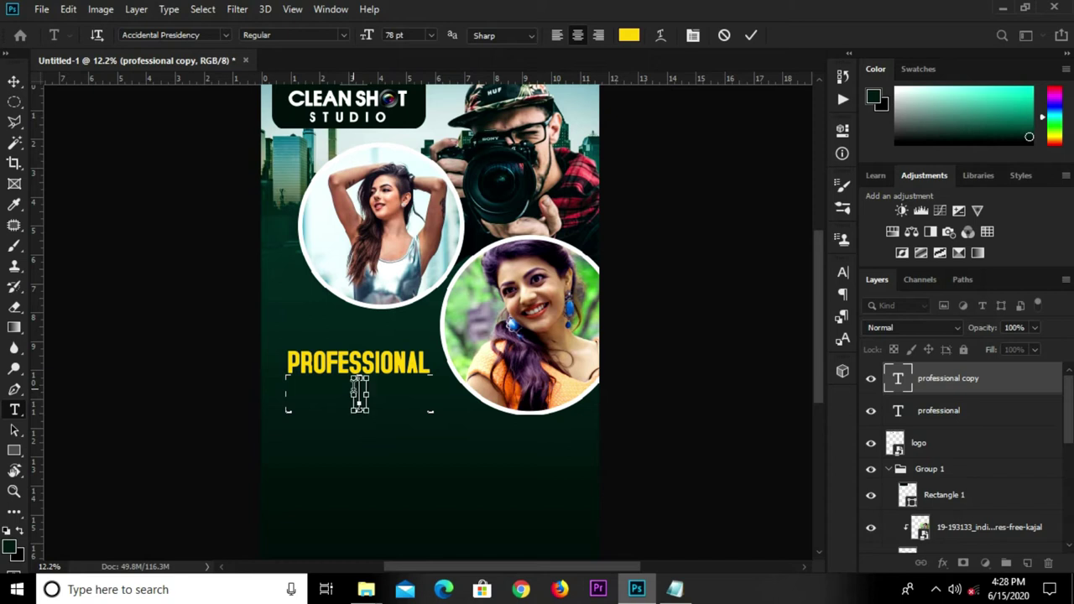
type("PHOTO")
left_click(751, 36)
left_click(628, 36)
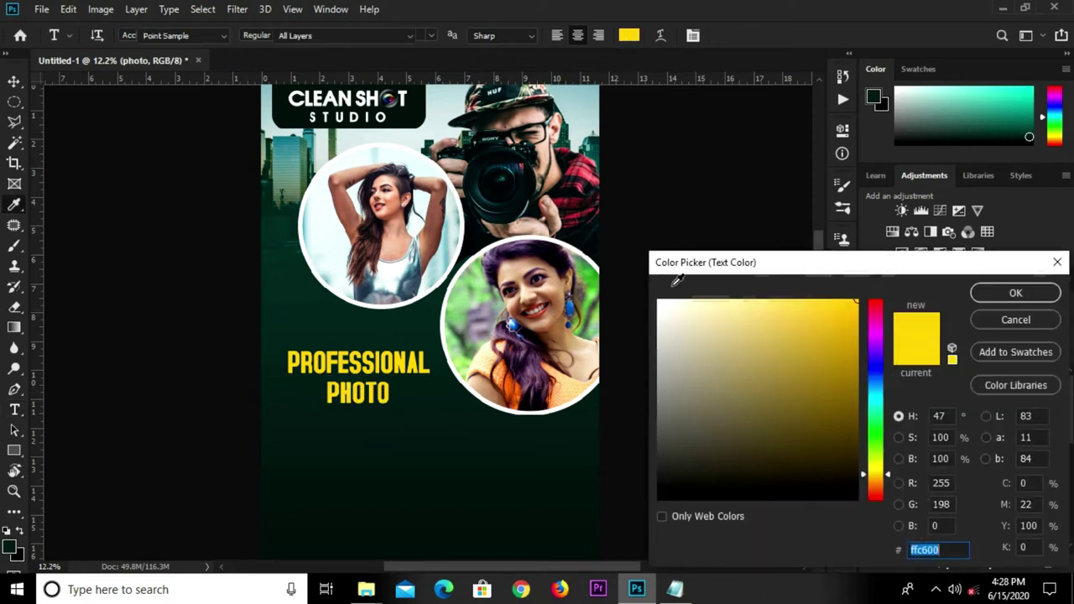
type("ffffff")
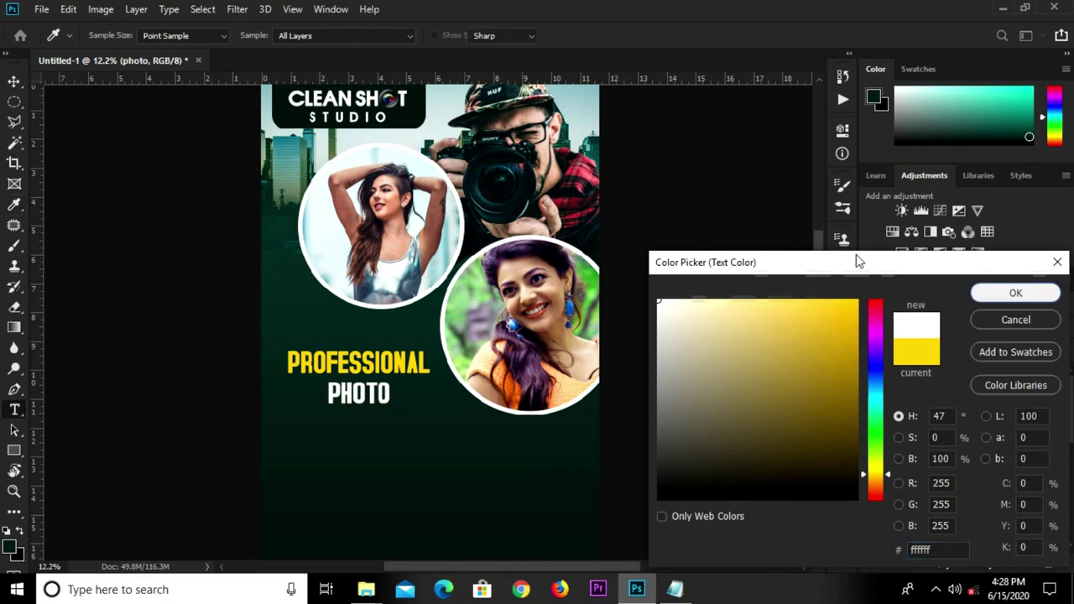
key("Return")
- Set PHOTO to Raleway Black at 100 pt
left_click(847, 273)
left_click(751, 294)
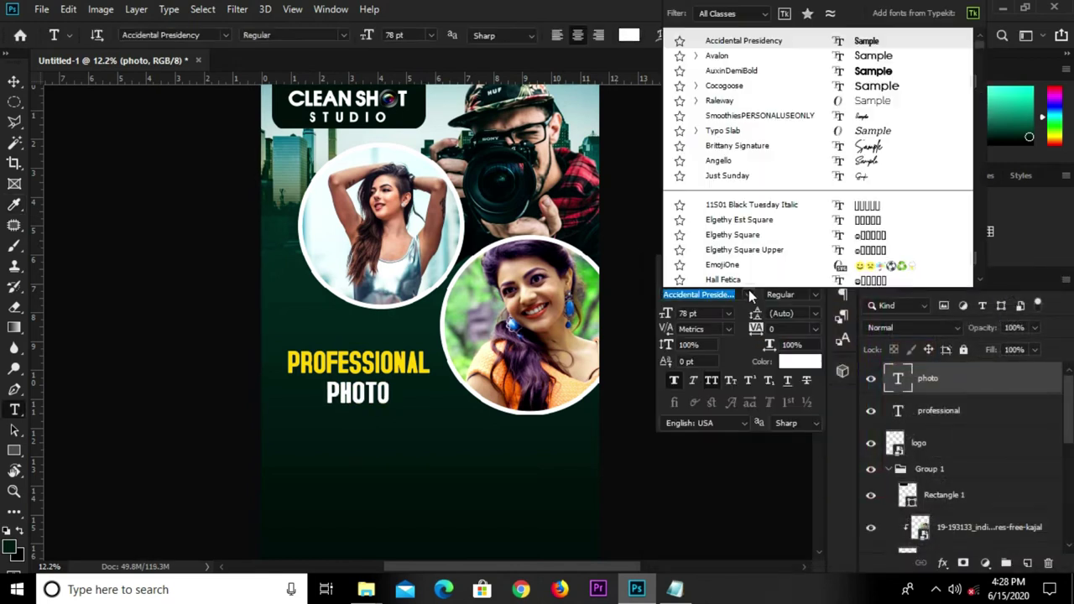
left_click(730, 102)
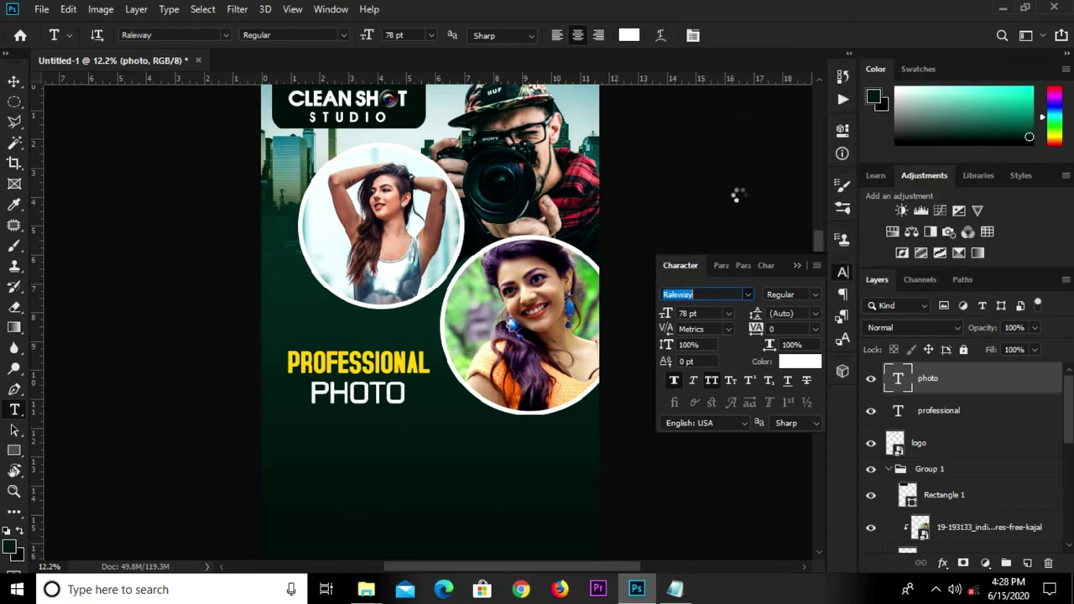
left_click(812, 294)
left_click(783, 510)
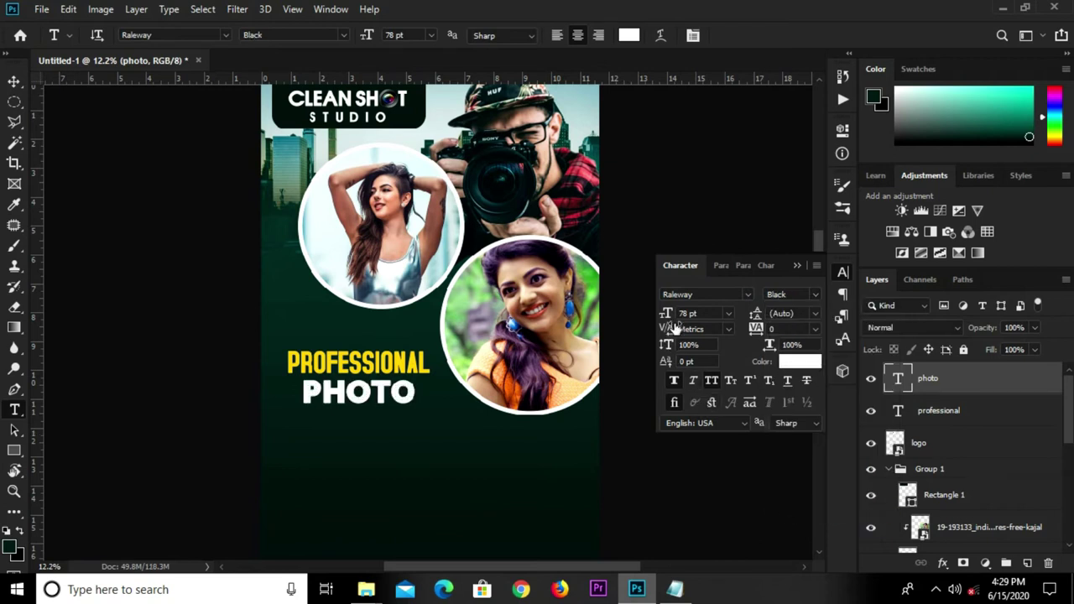
left_click_drag(702, 313, 674, 313)
type("100")
key("Return")
left_click(797, 265)
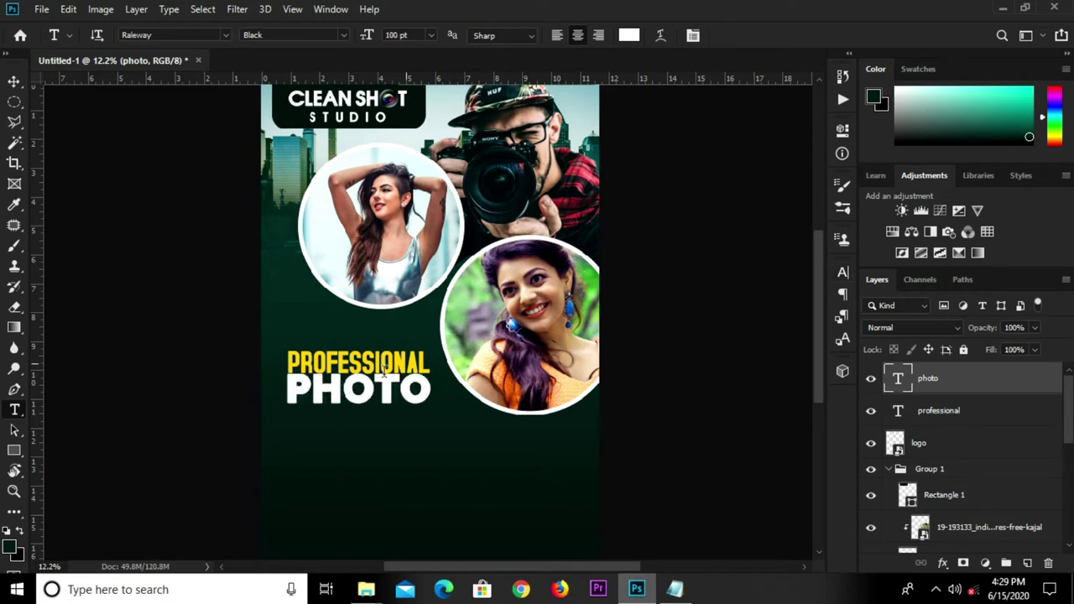
key("v")
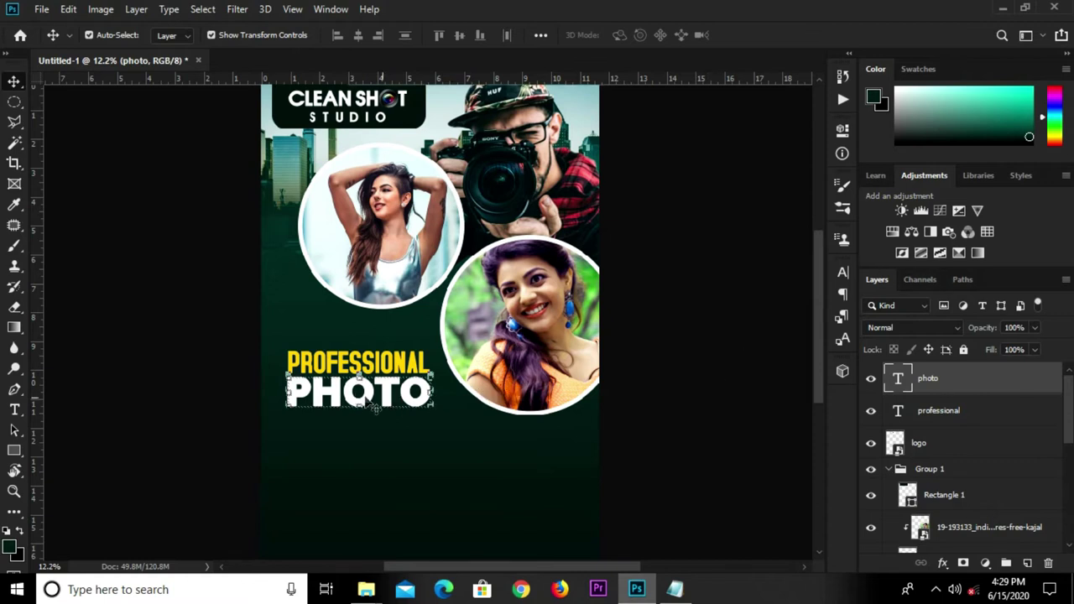
- Duplicate PHOTO directly below itself and copy the word GRAPHER from the notes
left_click(395, 400)
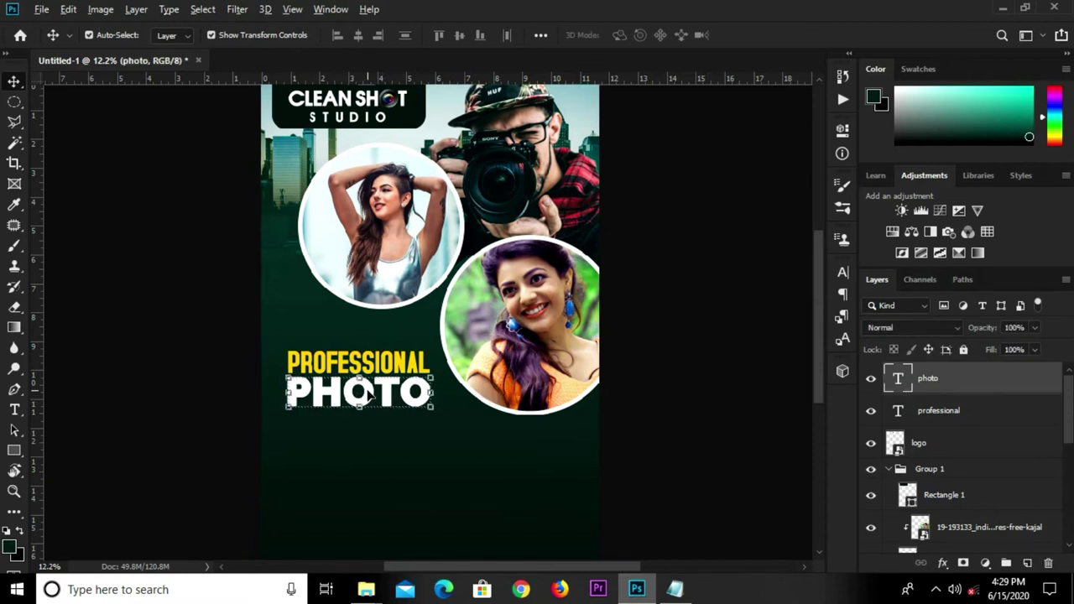
left_click_drag(367, 396, 367, 429)
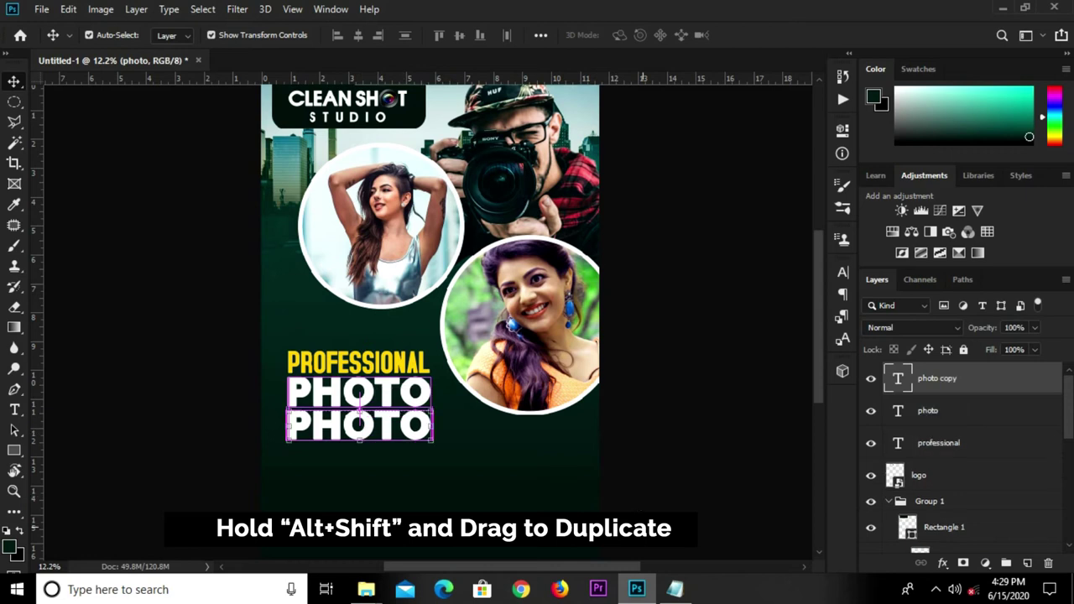
left_click(675, 589)
left_click_drag(436, 277, 398, 281)
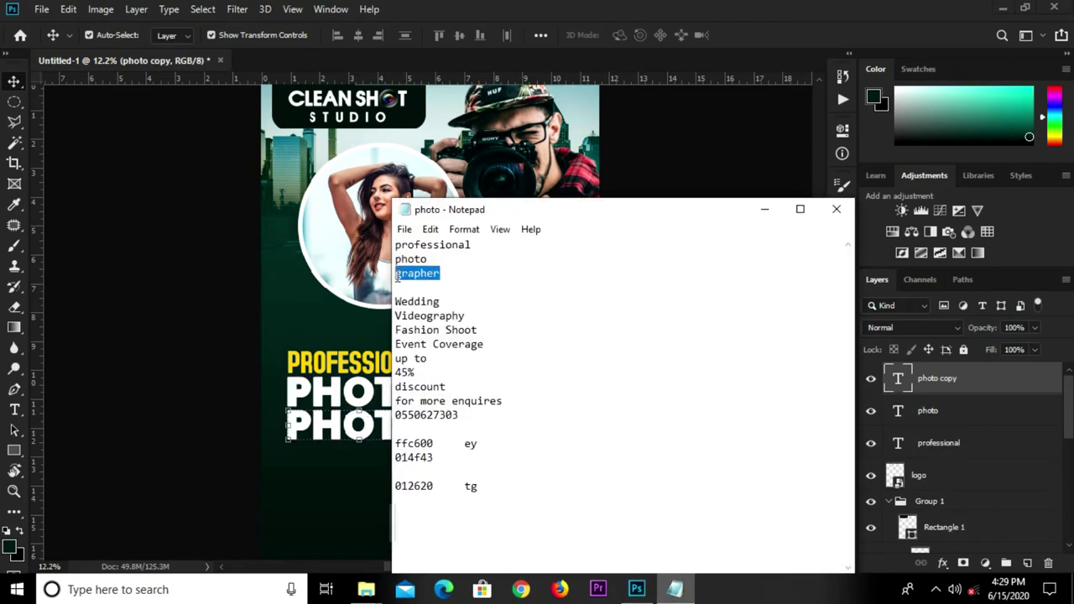
right_click(402, 278)
left_click(440, 327)
left_click(267, 384)
- Replace the second PHOTO line's text with GRAPHER
key("t")
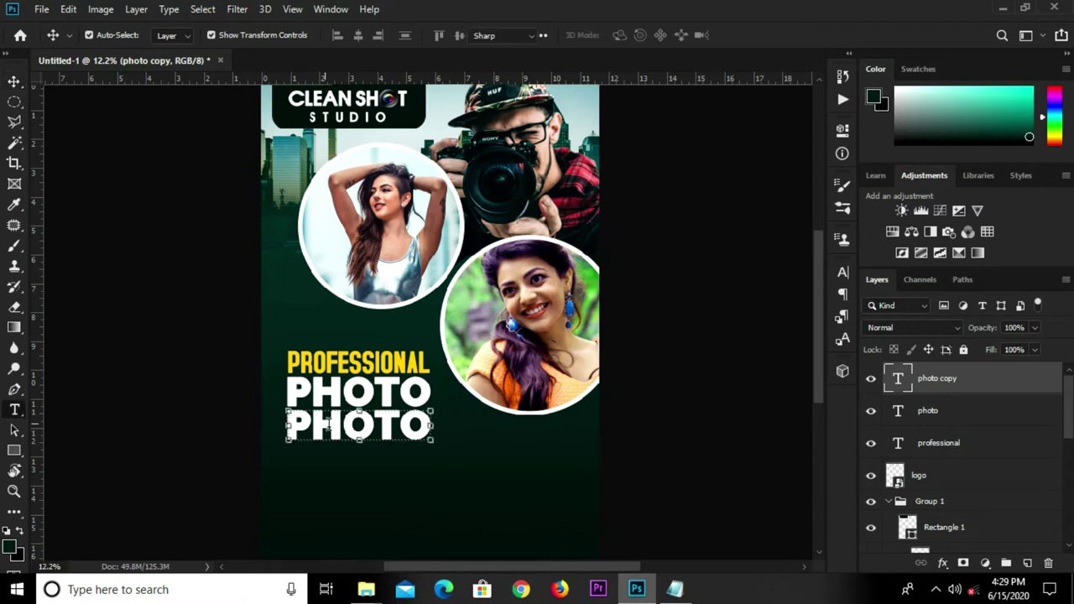
double_click(327, 425)
key("ctrl+v")
left_click(756, 33)
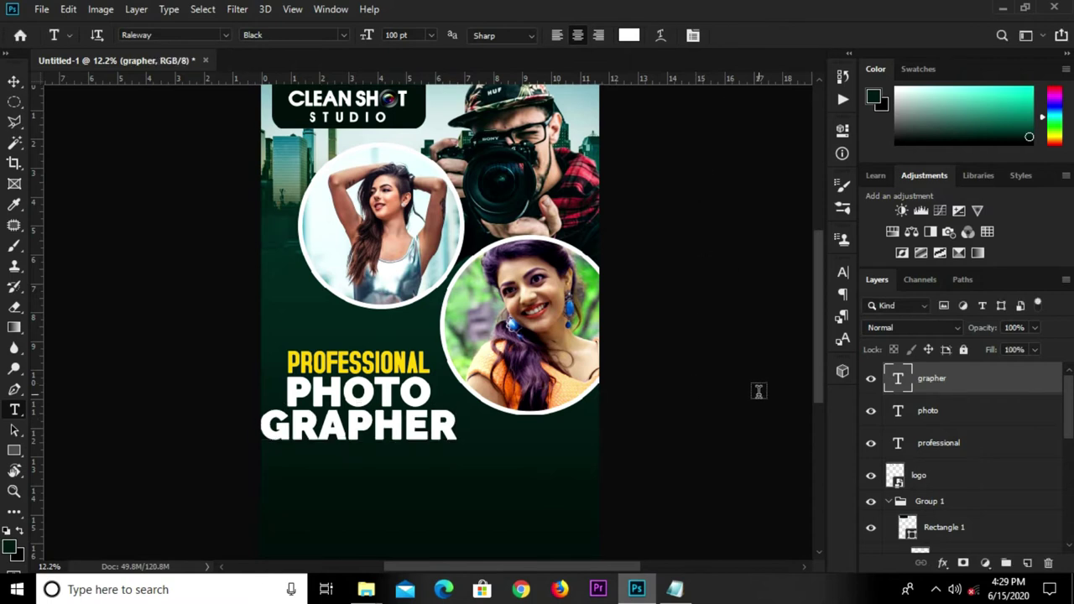
- Resize GRAPHER to 73 pt and nudge it up closer to PHOTO
left_click(844, 271)
left_click_drag(704, 312, 671, 314)
type("73")
key("Return")
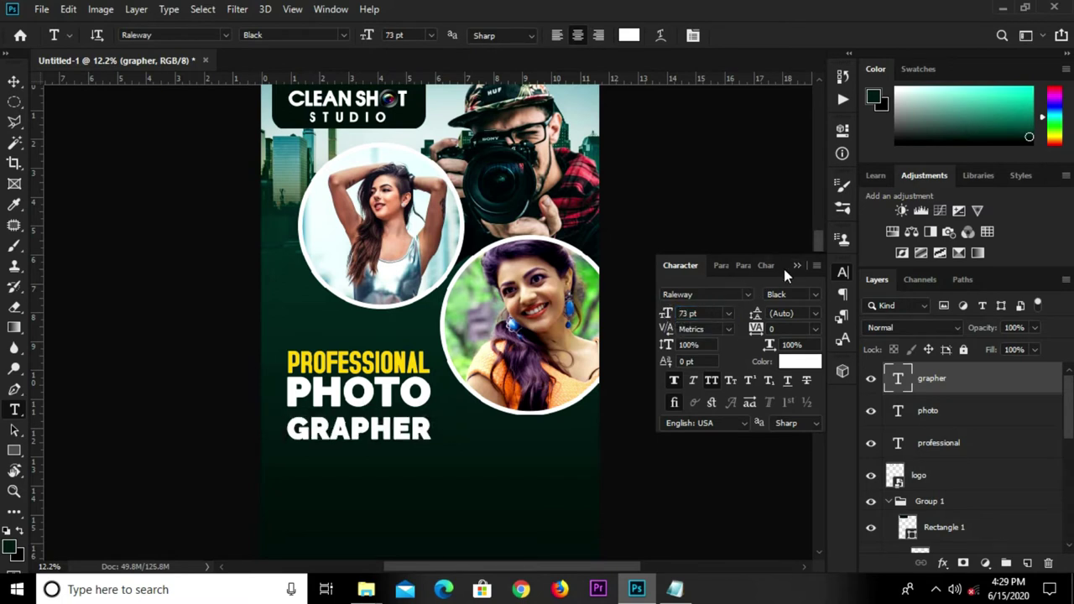
left_click(797, 265)
key("v")
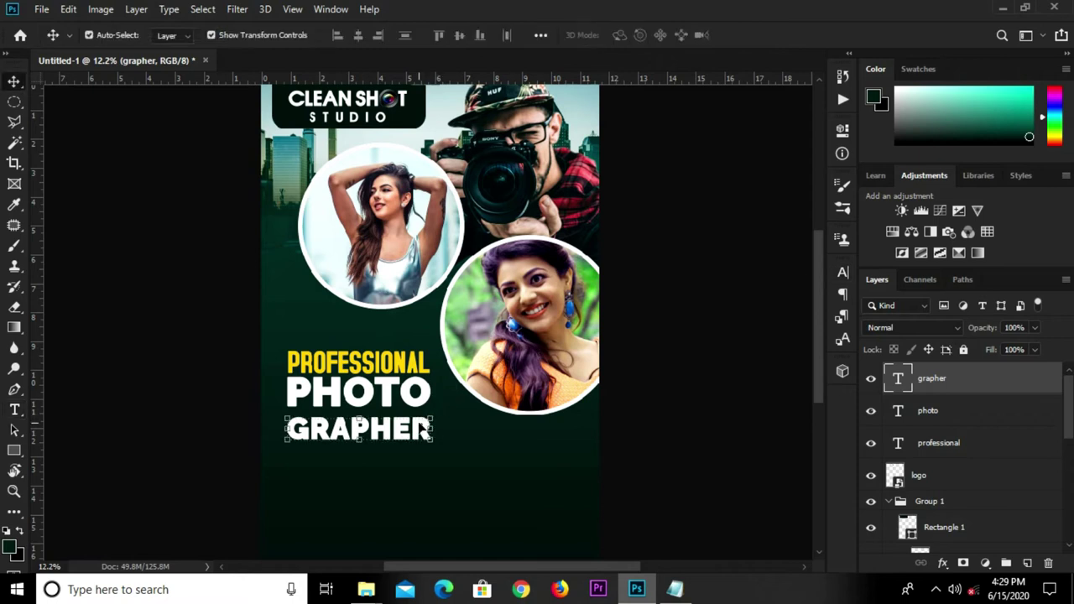
scroll(423, 430, "up", 2)
left_click_drag(422, 434, 400, 439)
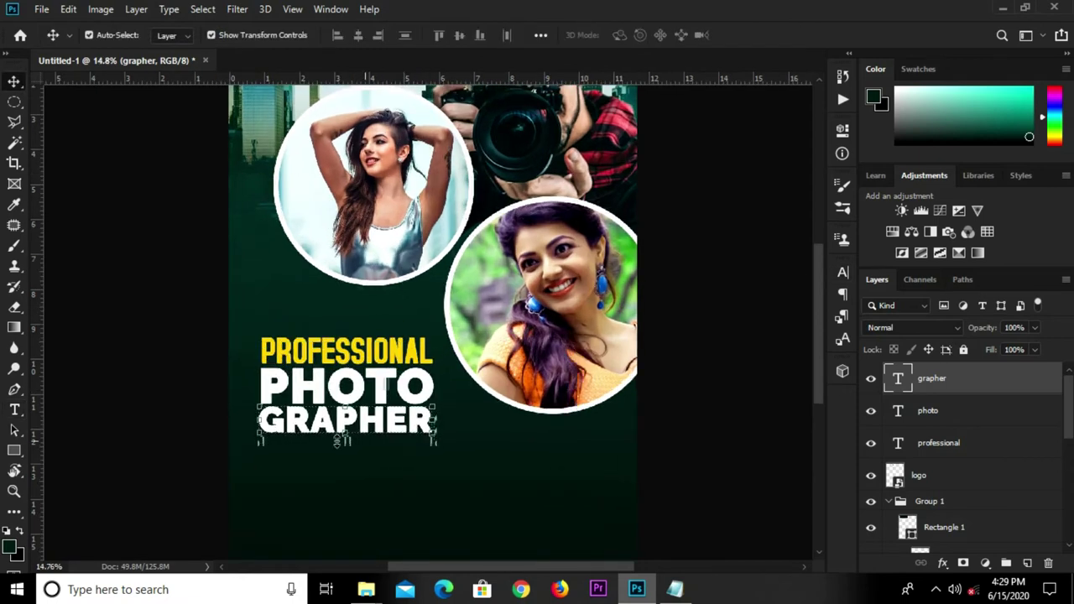
left_click(43, 424)
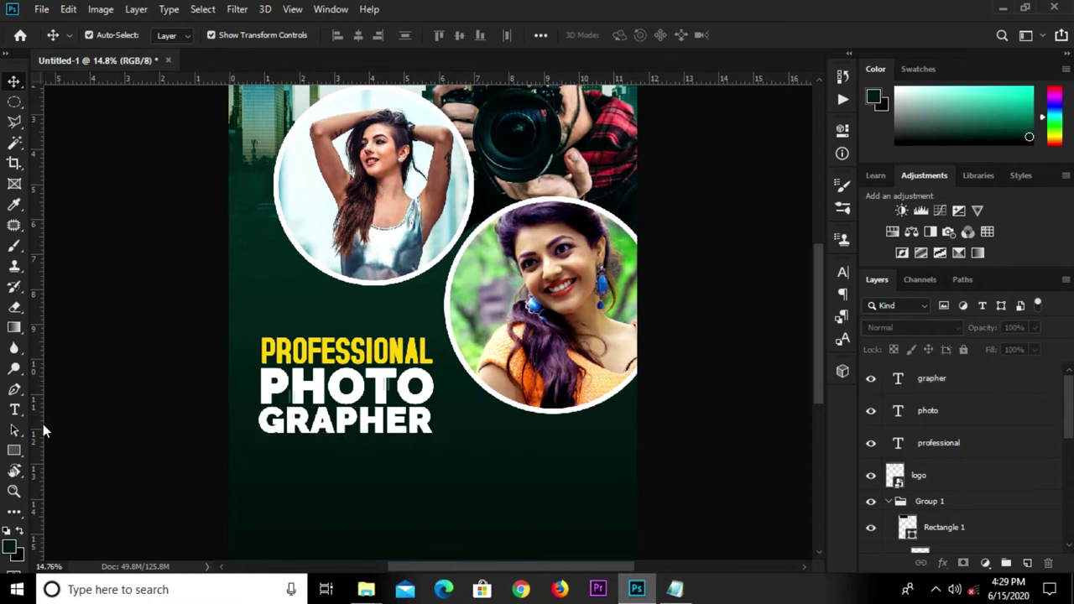
- Draw a thin white 1212 × 19 px rectangle bar beneath GRAPHER
left_click_drag(13, 450, 50, 451)
left_click(50, 451)
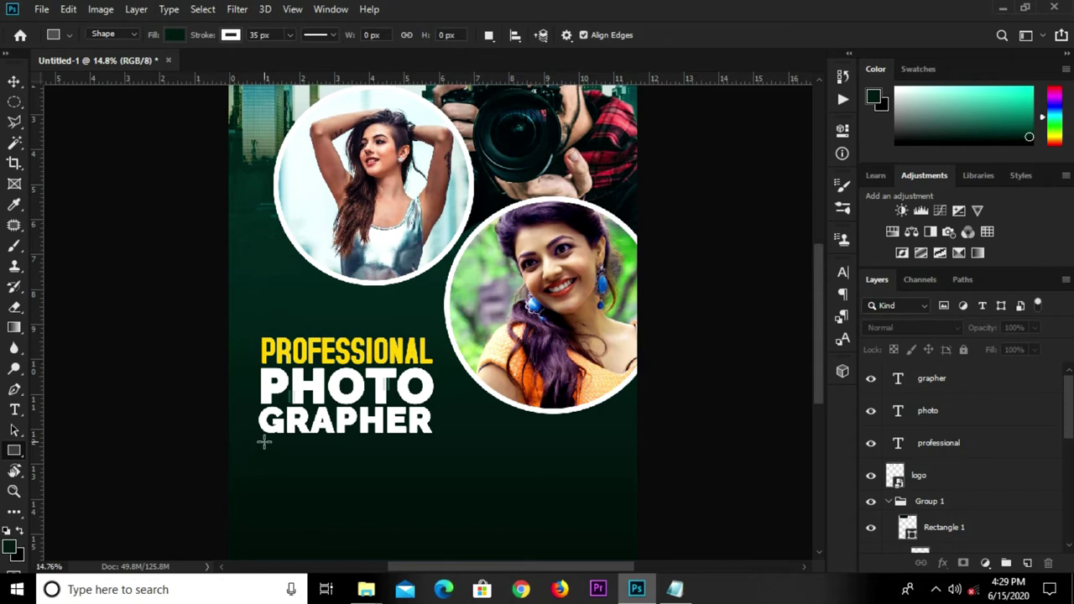
left_click(172, 36)
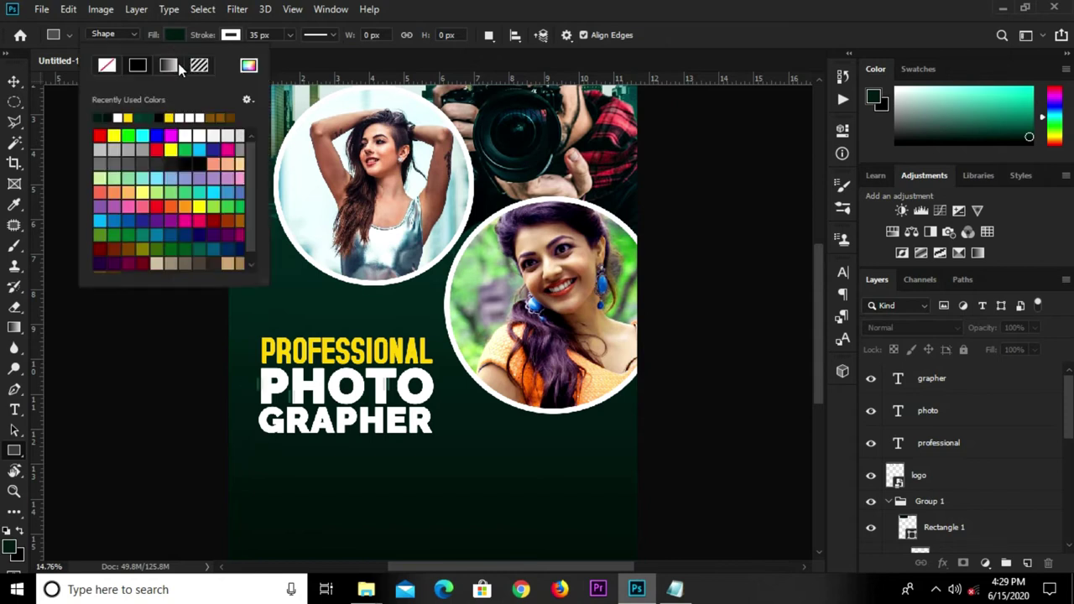
left_click(119, 117)
left_click(455, 23)
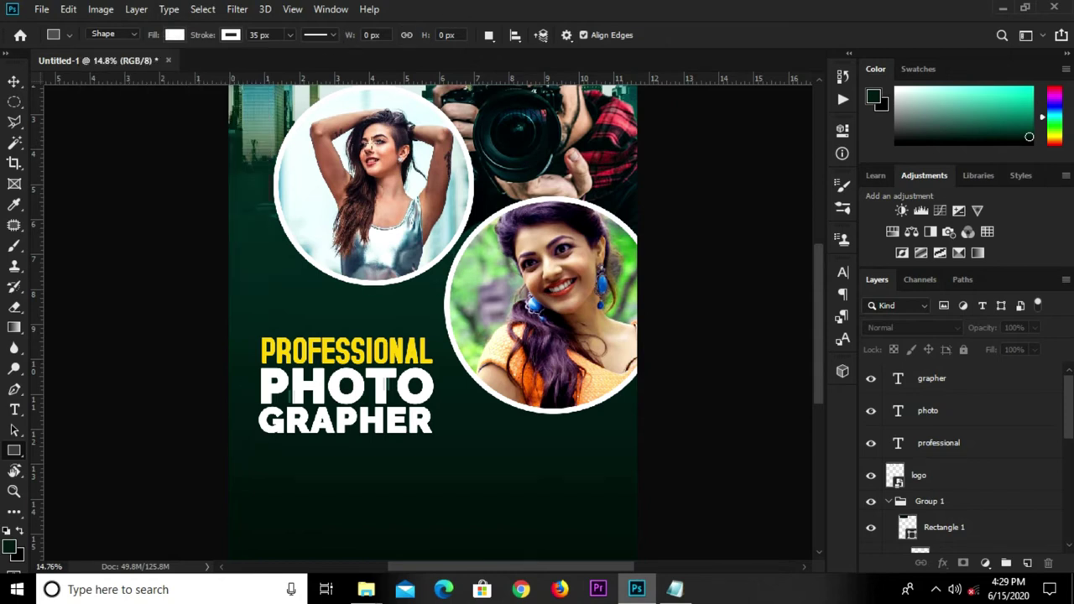
left_click_drag(256, 437, 399, 437)
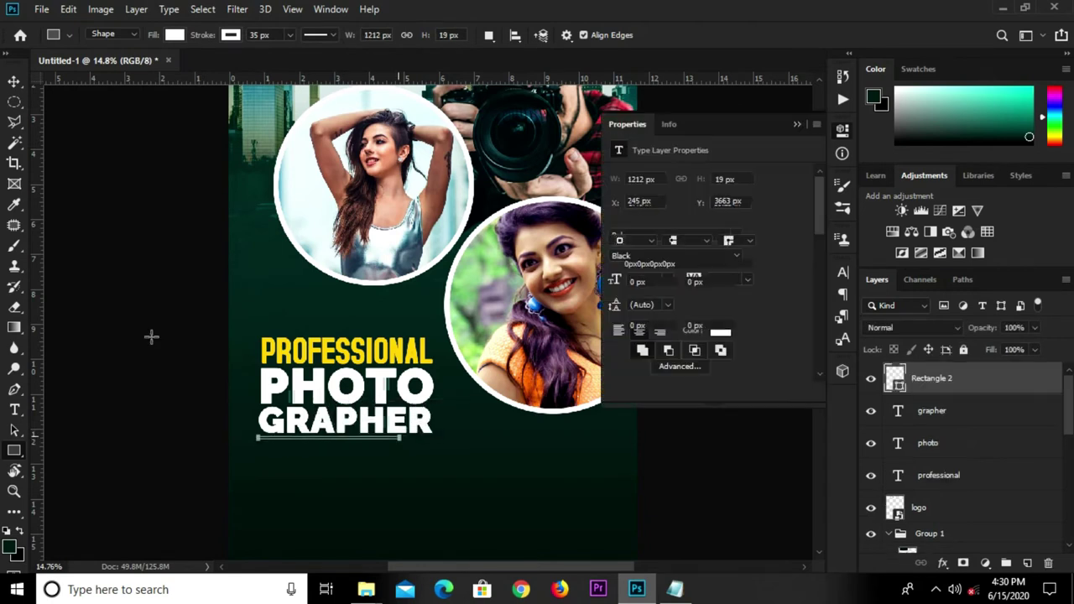
key("v")
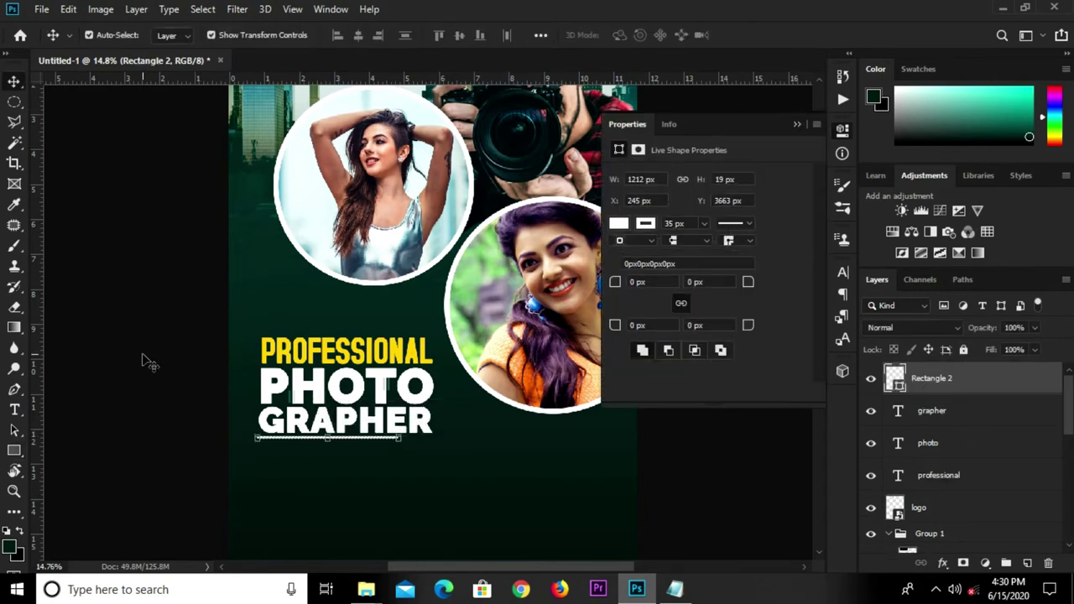
left_click(134, 361)
left_click(41, 10)
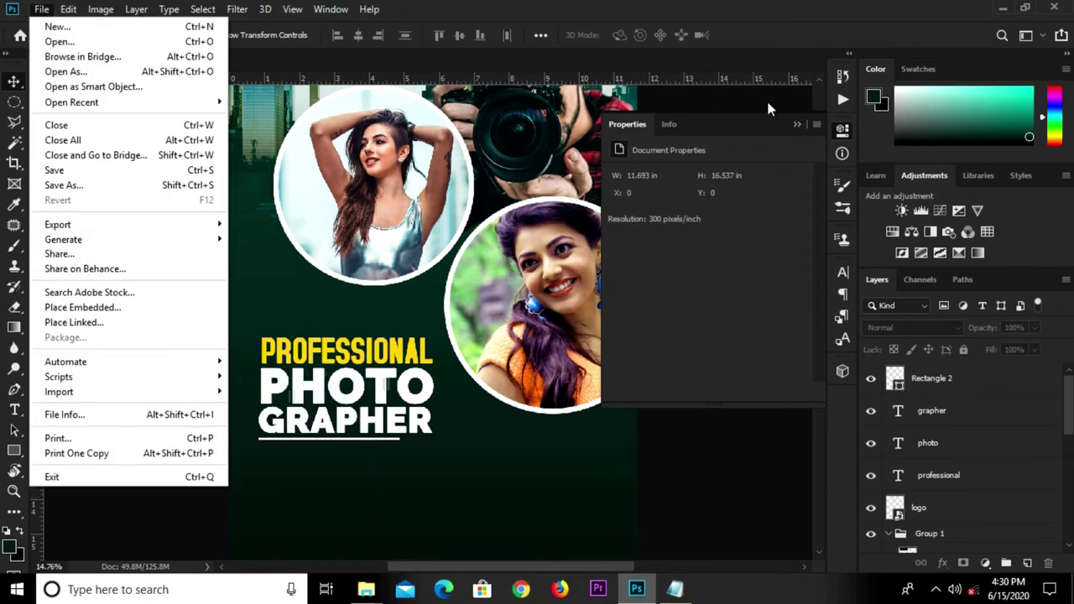
- Place the gfrre lens image as embedded and convert it to a smart object
left_click(798, 123)
left_click(797, 123)
left_click(41, 10)
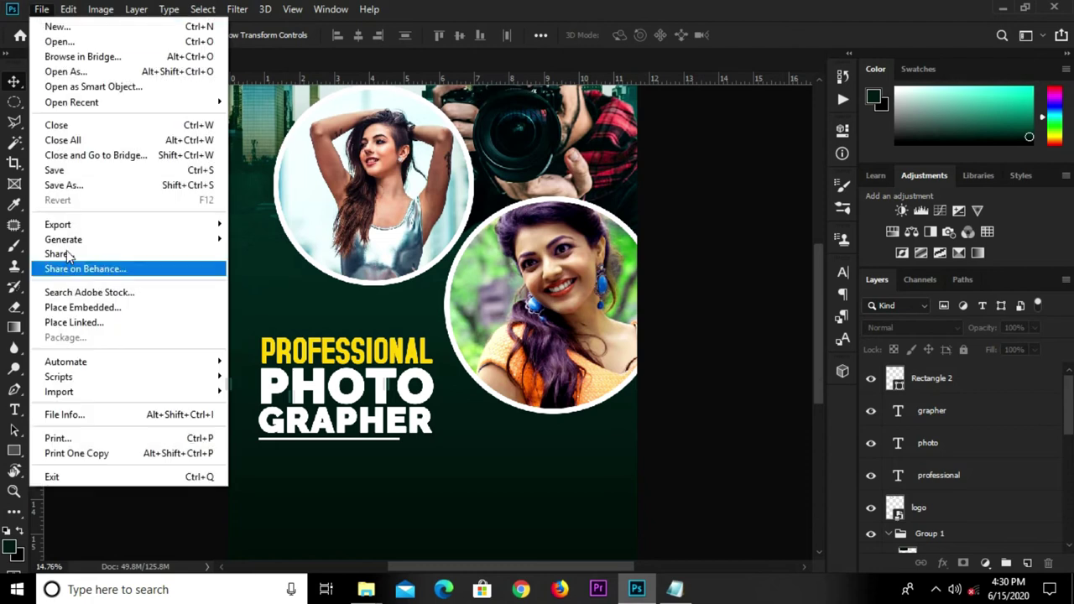
left_click(82, 309)
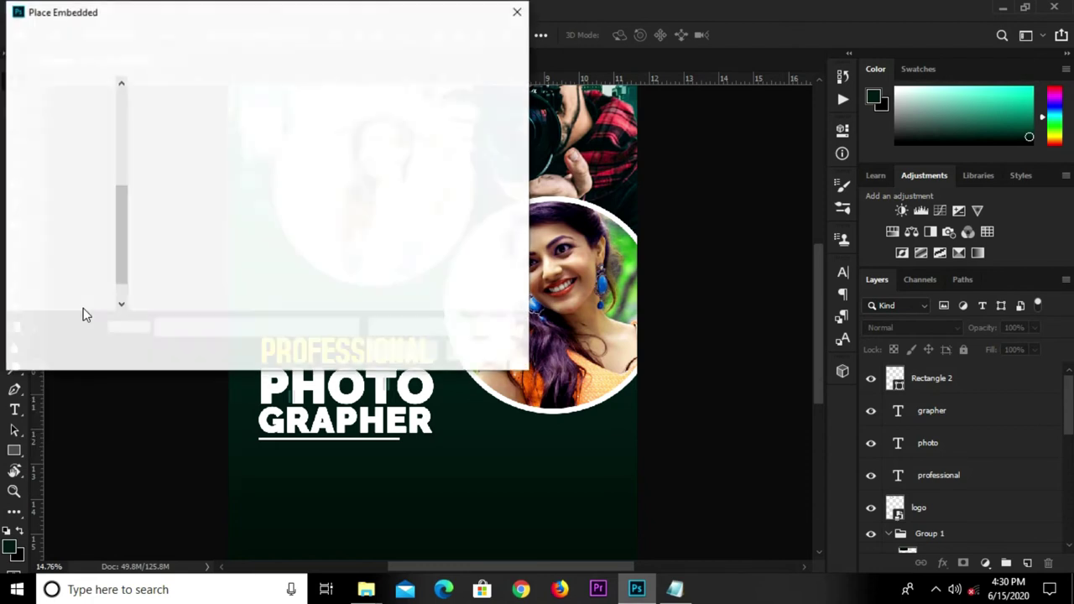
left_click(203, 257)
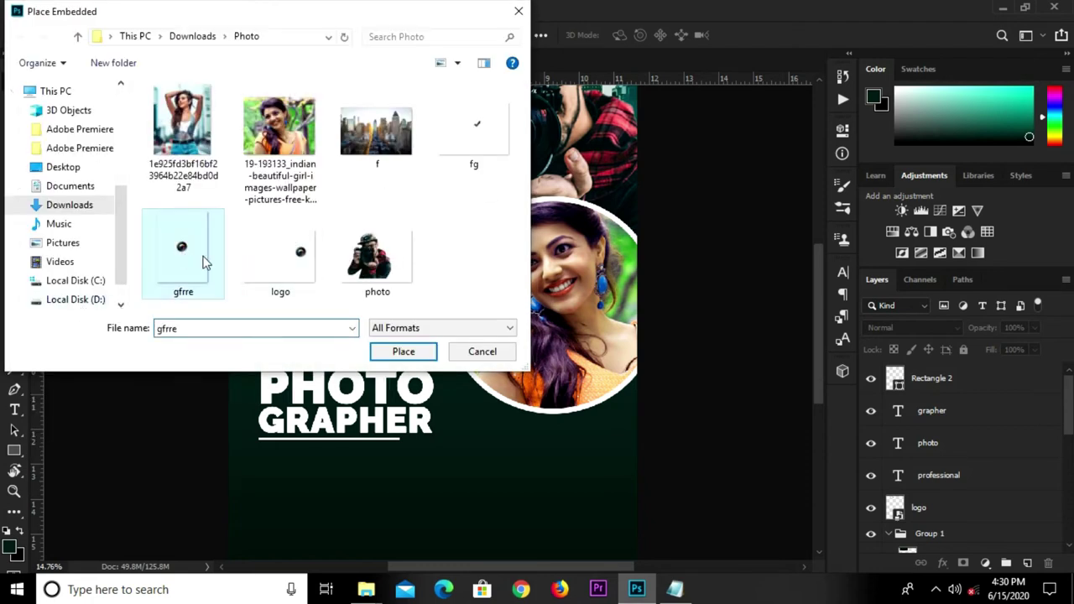
left_click(401, 351)
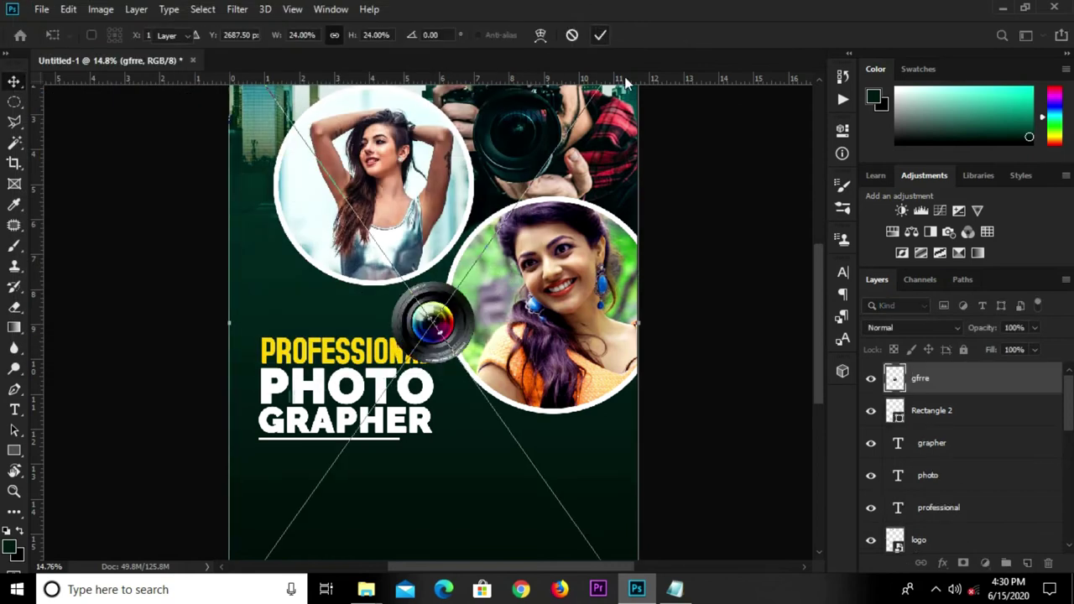
key("Return")
right_click(951, 378)
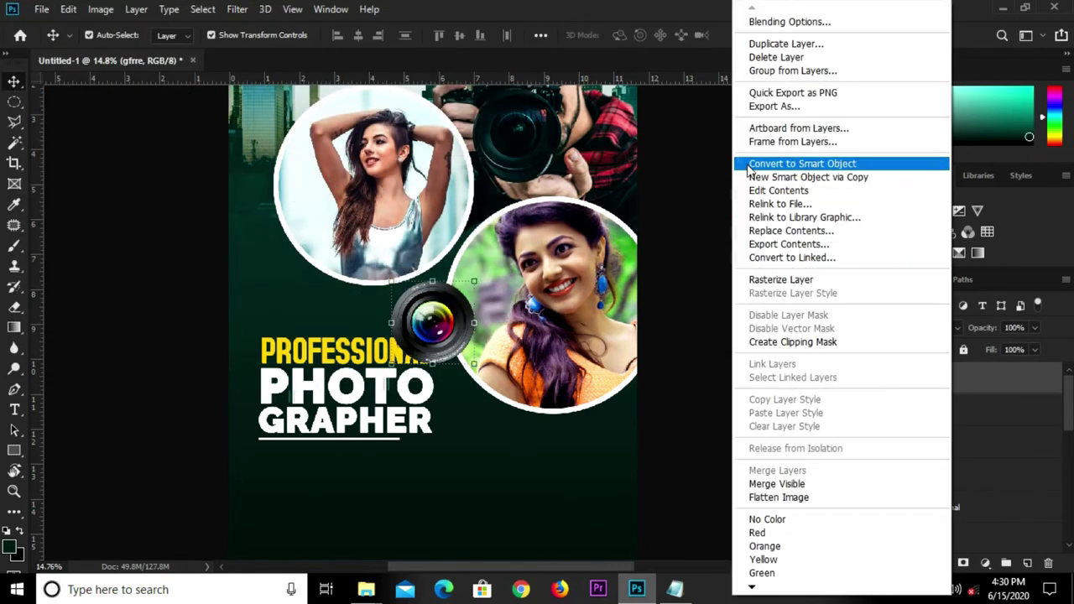
left_click(749, 166)
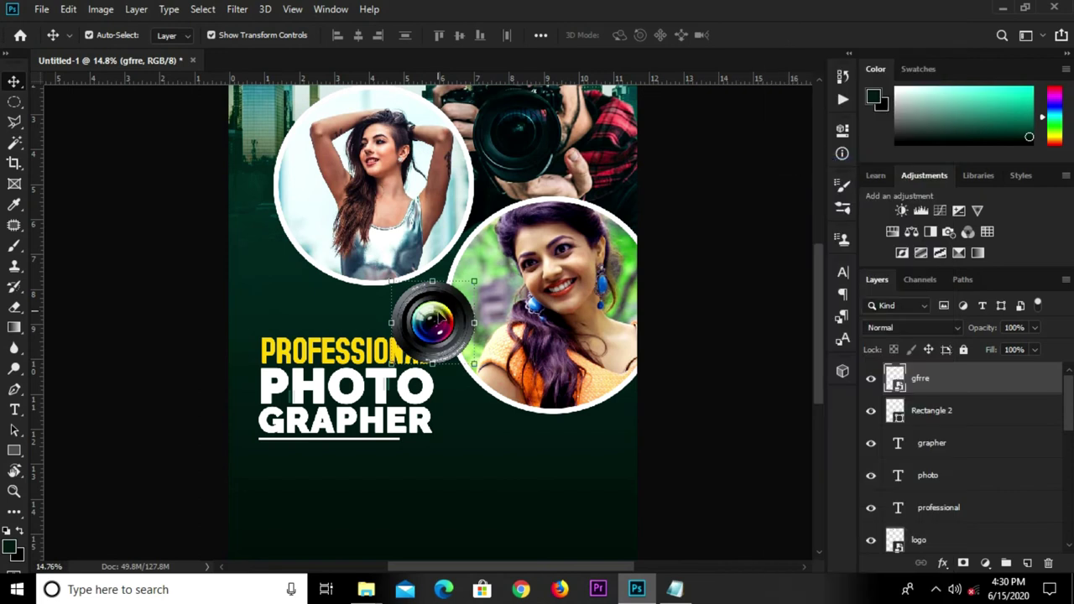
- Scale the lens to 45.3% and centre it inside the O of PHOTO
scroll(435, 315, "up", 1)
left_click_drag(438, 325, 348, 396)
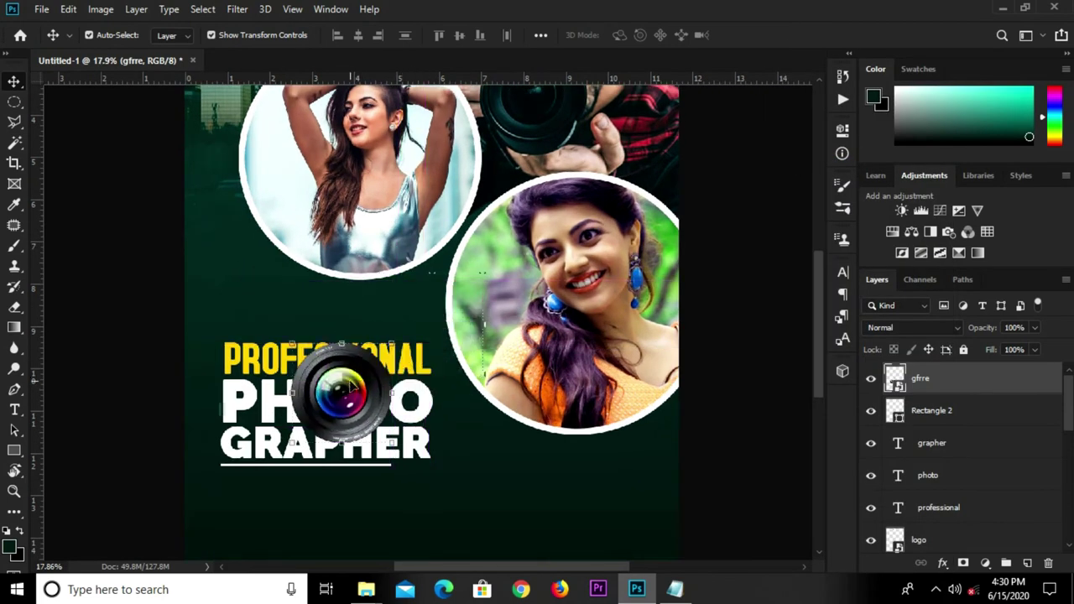
key("ctrl+t")
left_click_drag(391, 345, 335, 396)
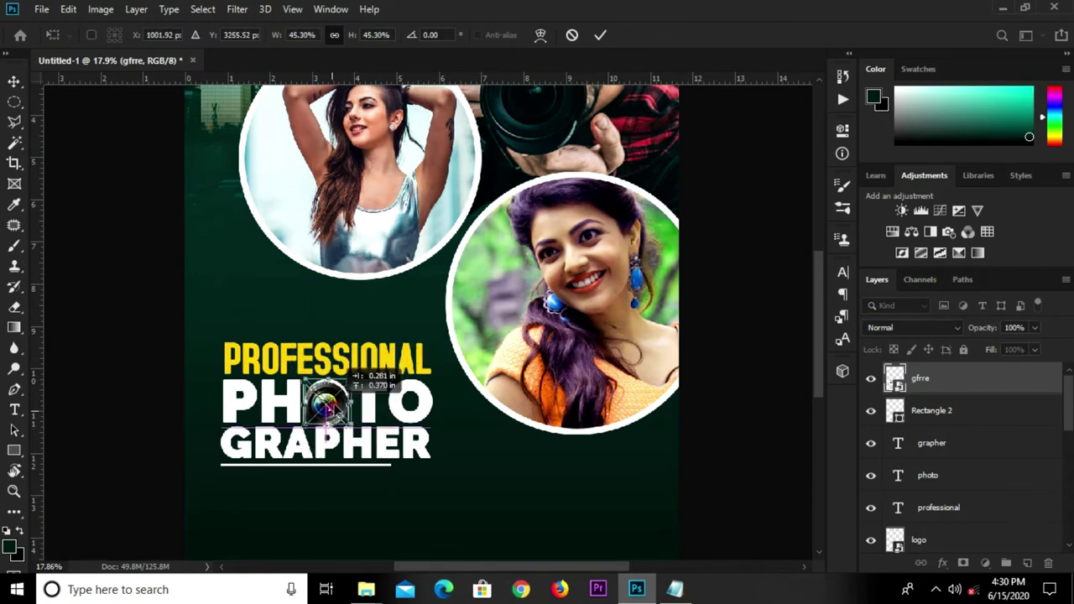
scroll(337, 392, "up", 1)
scroll(327, 400, "up", 1)
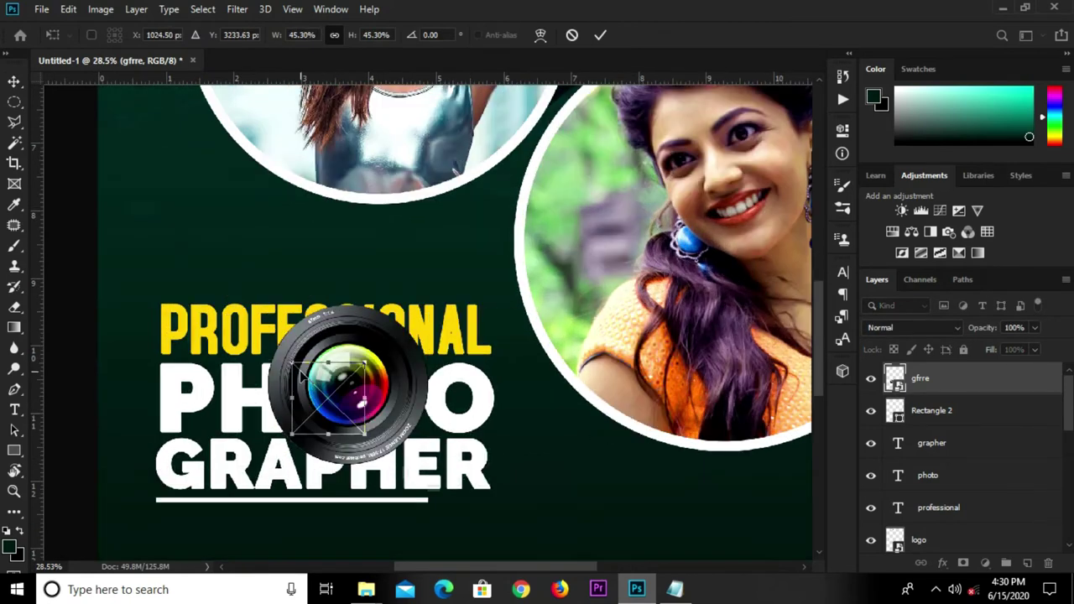
key("Left")
key("Left")
key("Left")
key("Left")
key("Left")
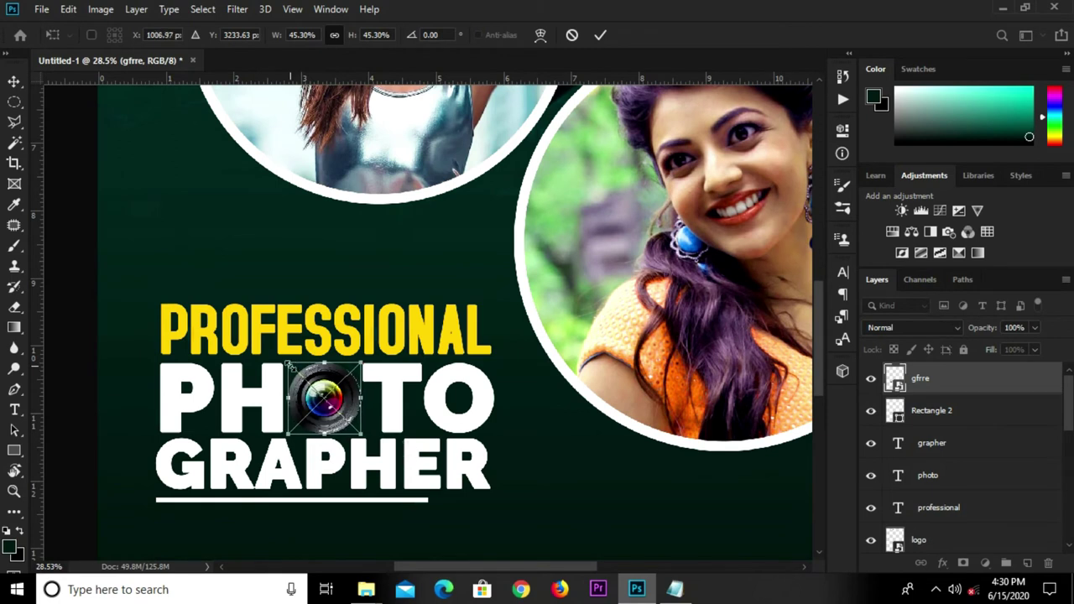
key("Right")
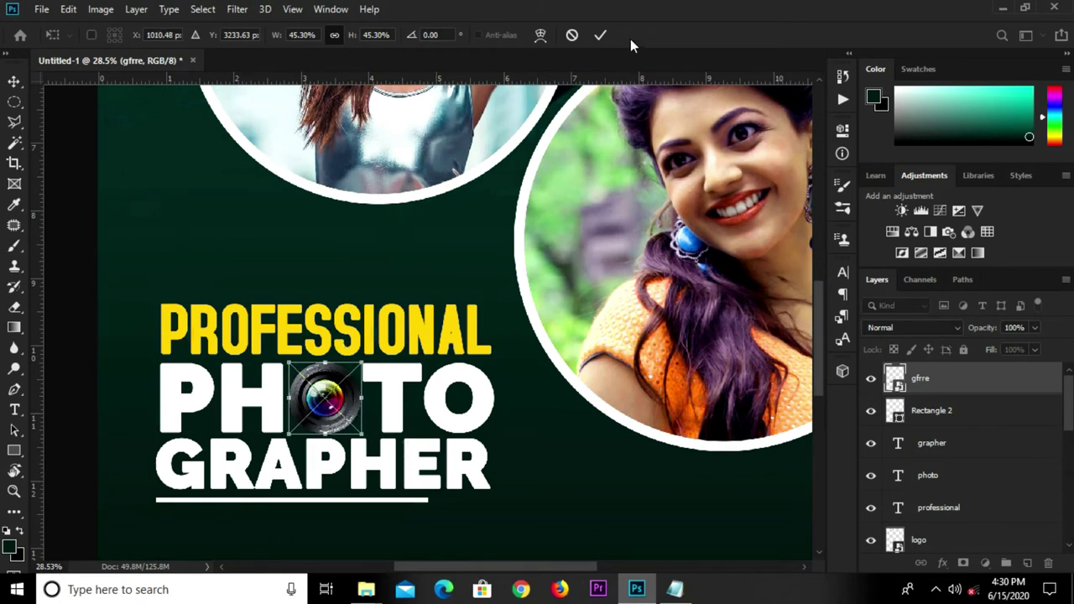
left_click(601, 37)
key("ctrl+0")
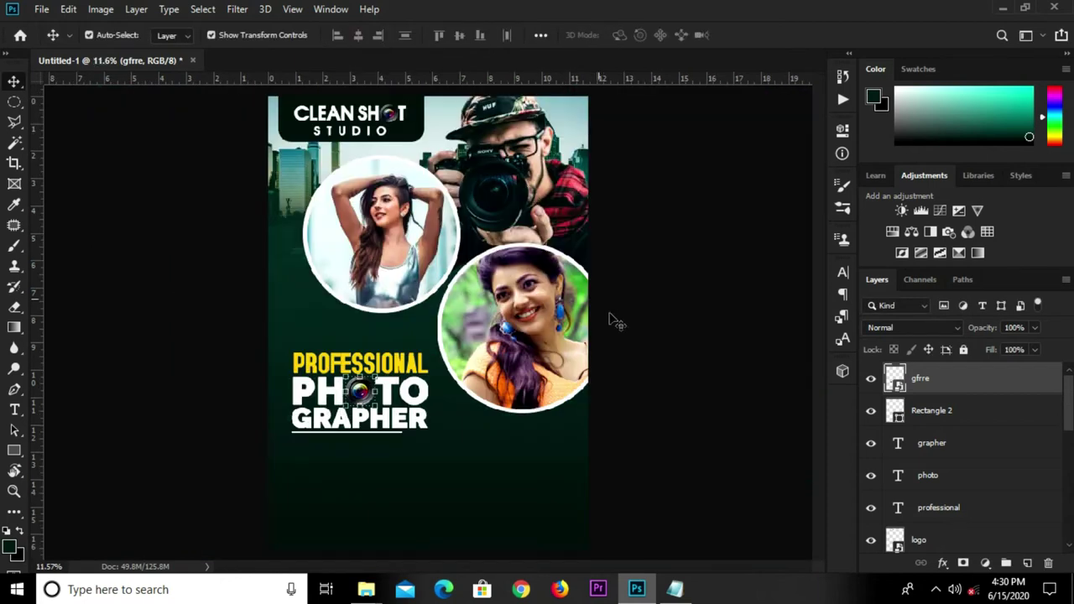
- Group the lens, underline bar and headline text layers into Group 3
left_click(647, 346)
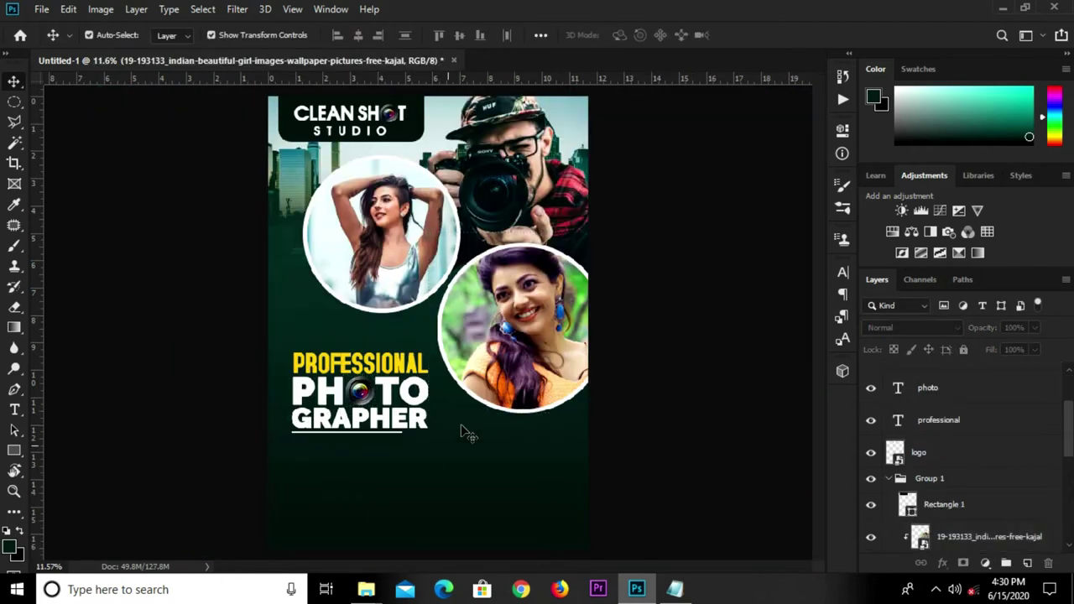
left_click(434, 468)
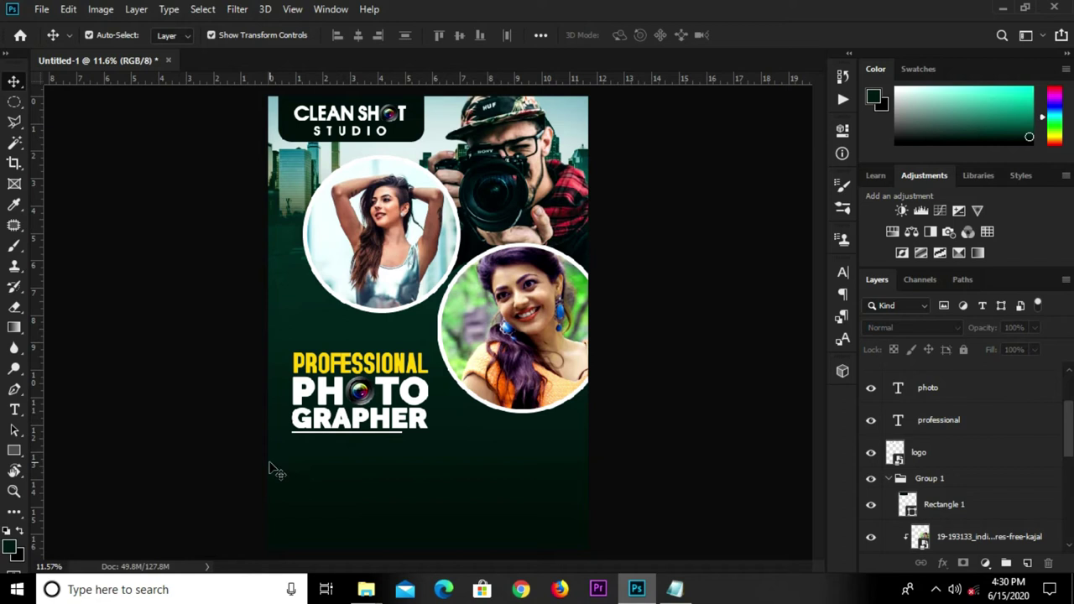
left_click(948, 460)
scroll(943, 457, "up", 1)
scroll(943, 448, "up", 2)
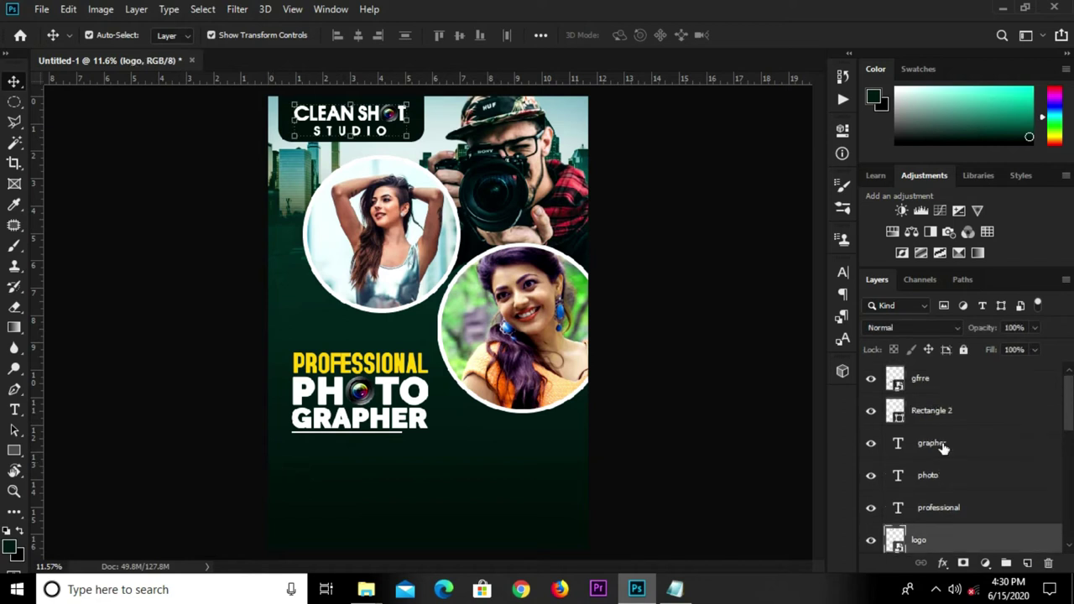
left_click(938, 382, "shift")
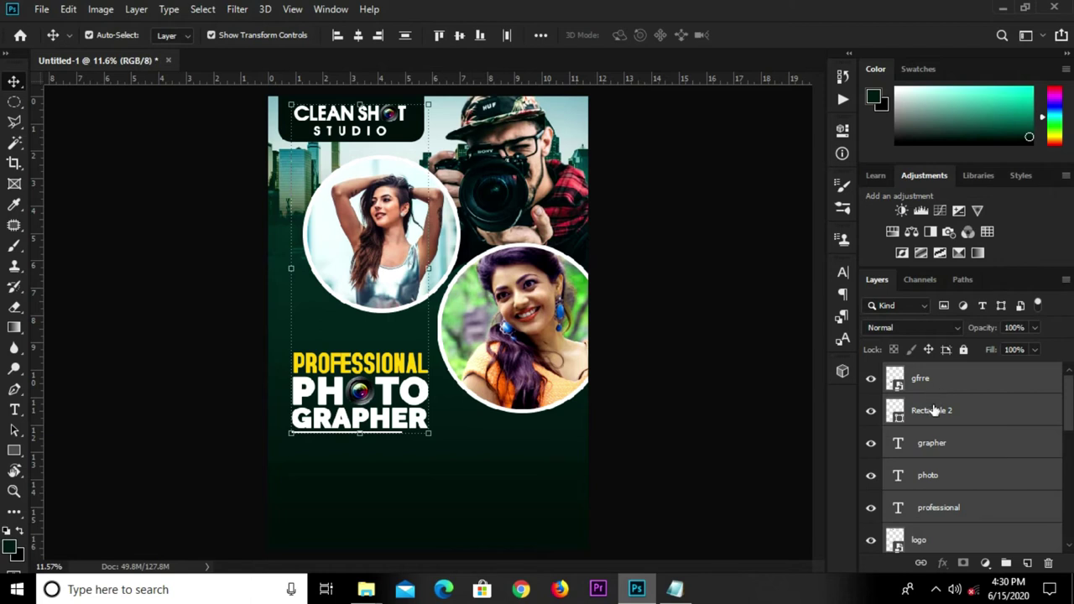
left_click(923, 542, "ctrl")
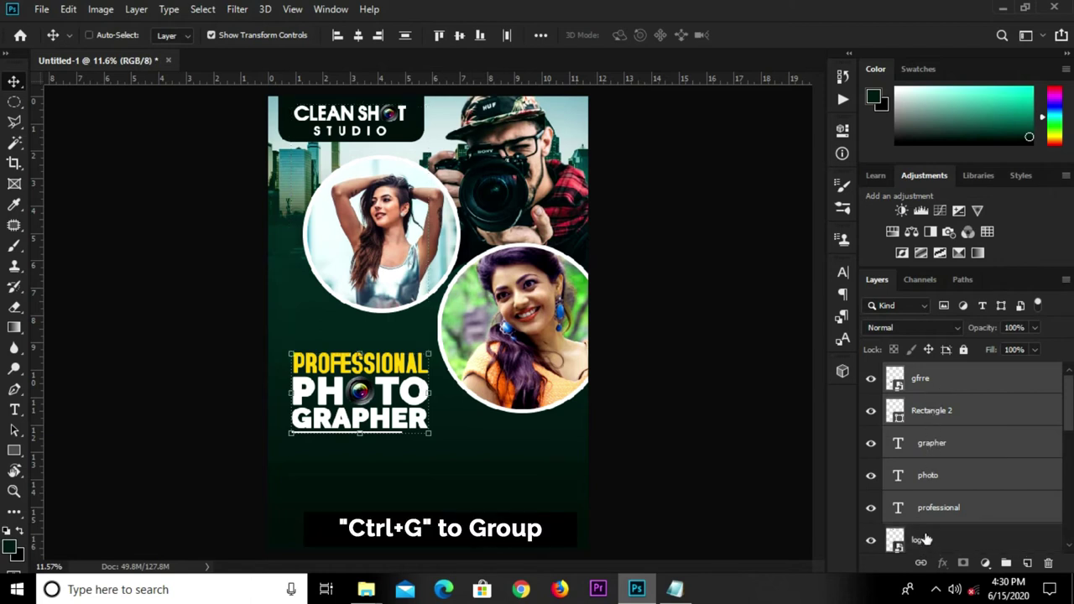
key("ctrl+g")
left_click(870, 372)
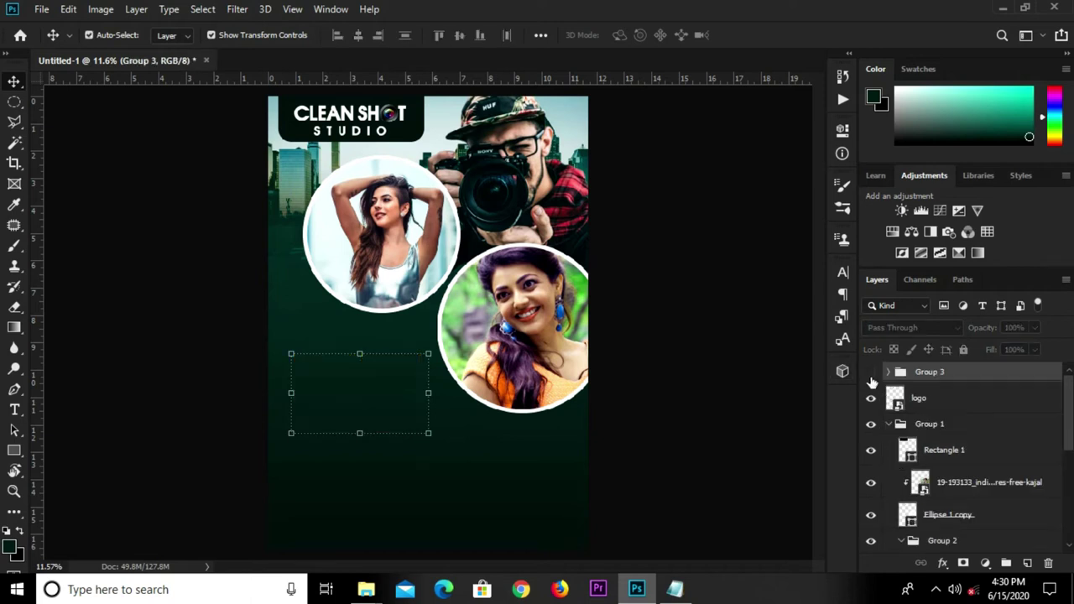
left_click(870, 372)
- Enlarge Group 3 to 104.16% and nudge it up below the left circular photo
key("ctrl+t")
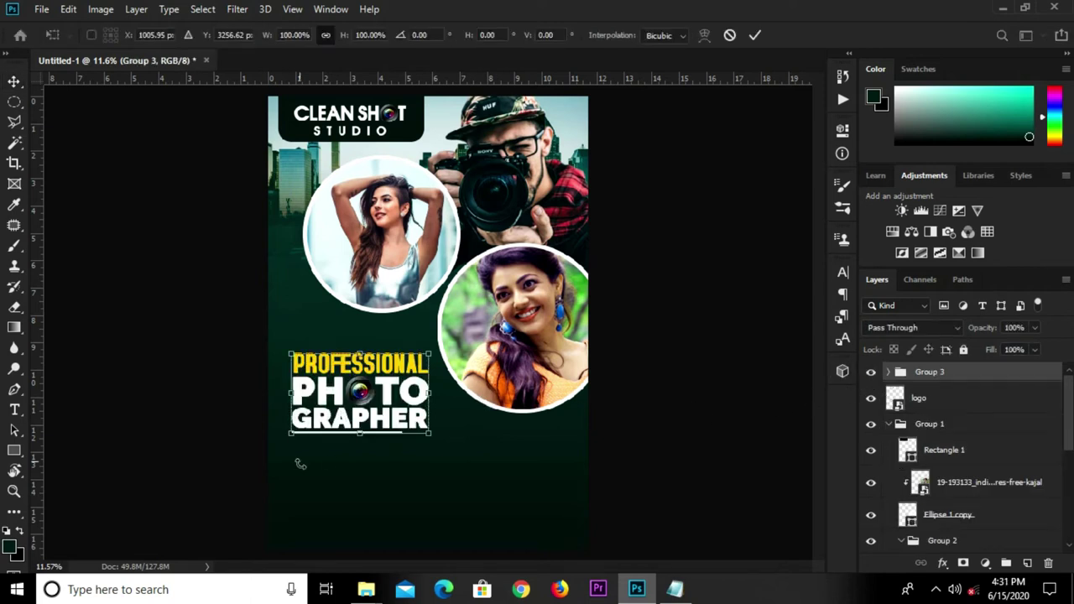
left_click_drag(289, 435, 286, 443)
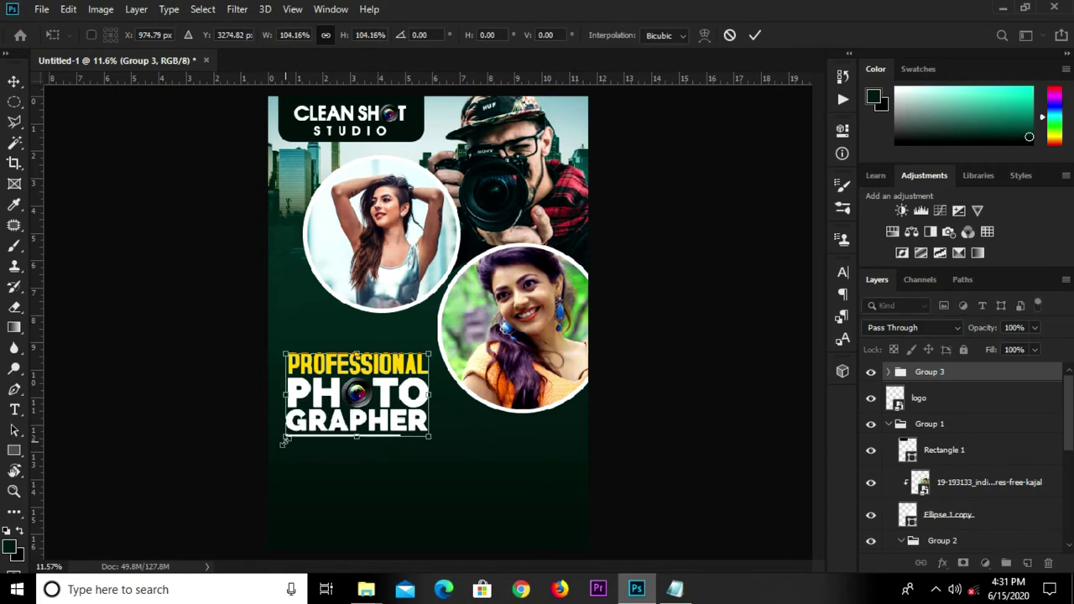
left_click(754, 35)
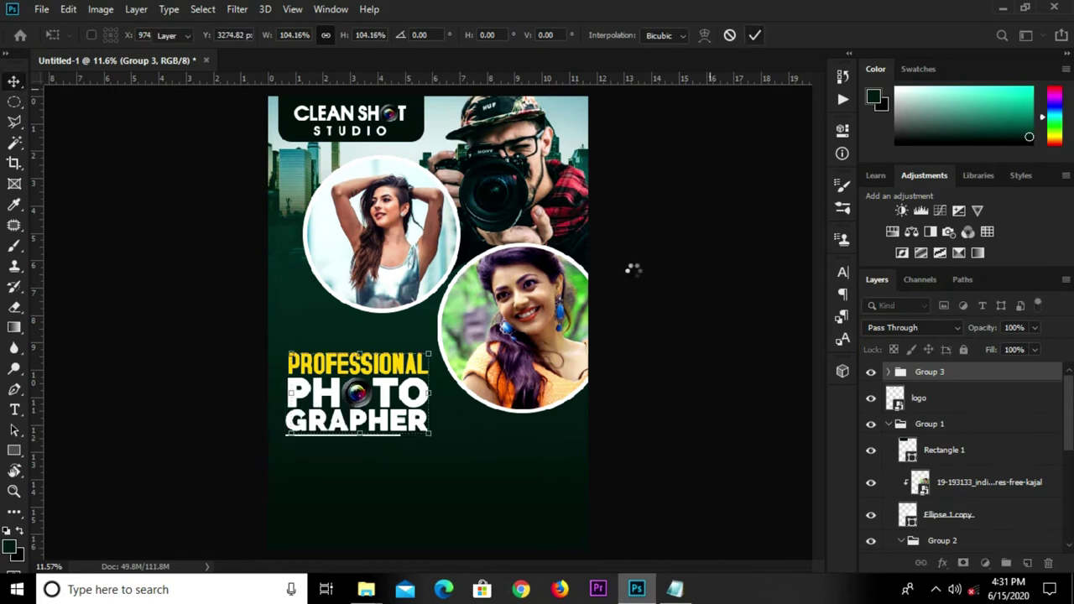
key("shift+Up")
key("shift+Up")
key("shift+Up")
key("shift+Up")
key("shift+Up")
key("shift+Up")
key("shift+Up")
key("shift+Up")
key("shift+Up")
key("shift+Up")
key("shift+Up")
key("shift+Up")
key("shift+Up")
key("shift+Up")
key("shift+Up")
key("shift+Up")
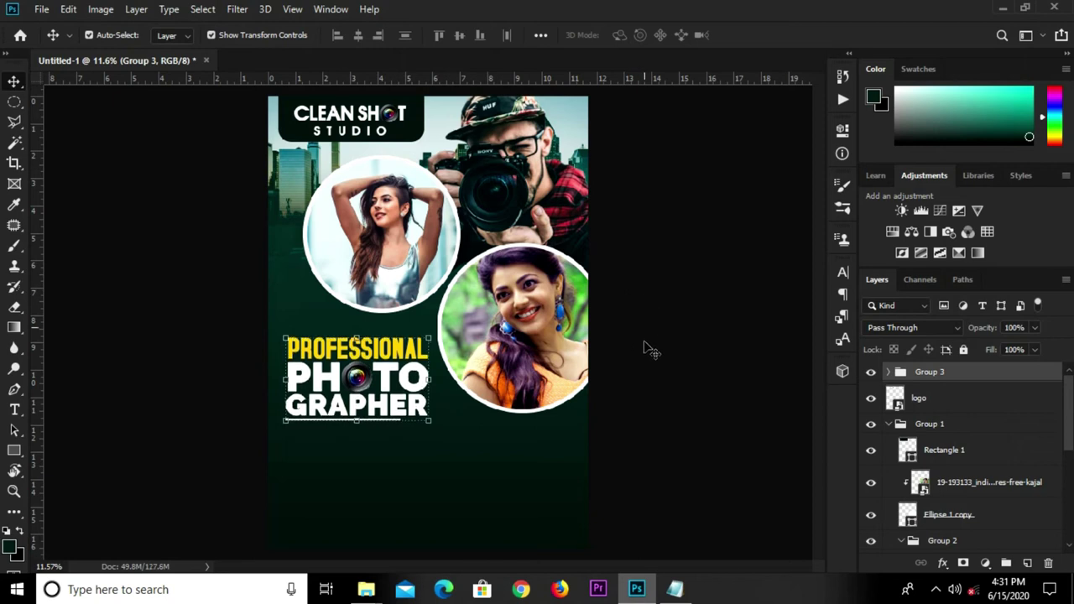
left_click(648, 352)
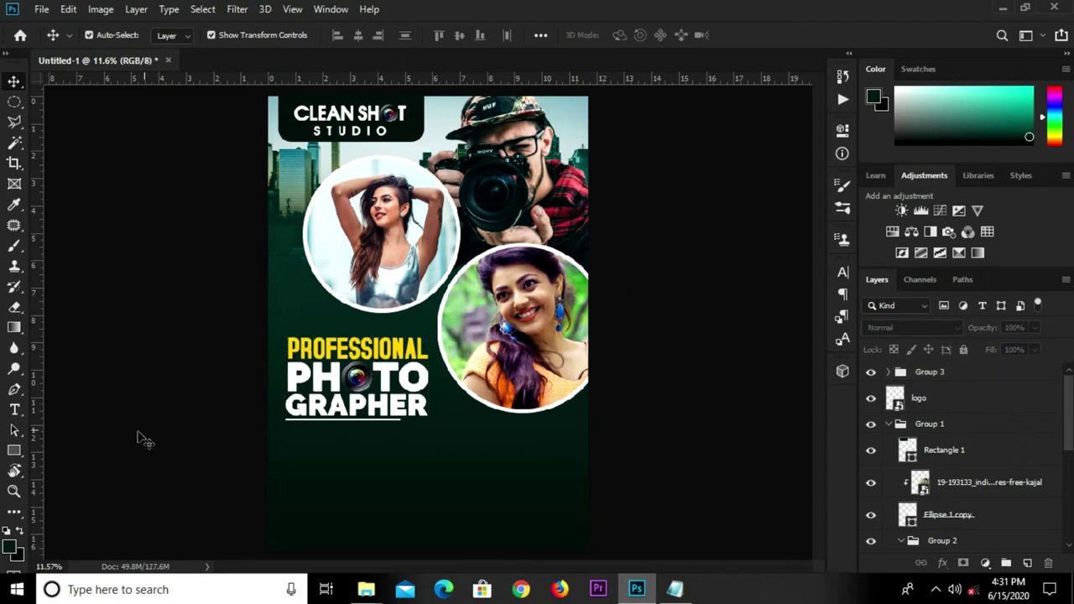
- Copy the Wedding, Videography, Fashion Shoot and Event Coverage lines from Notepad
left_click(675, 589)
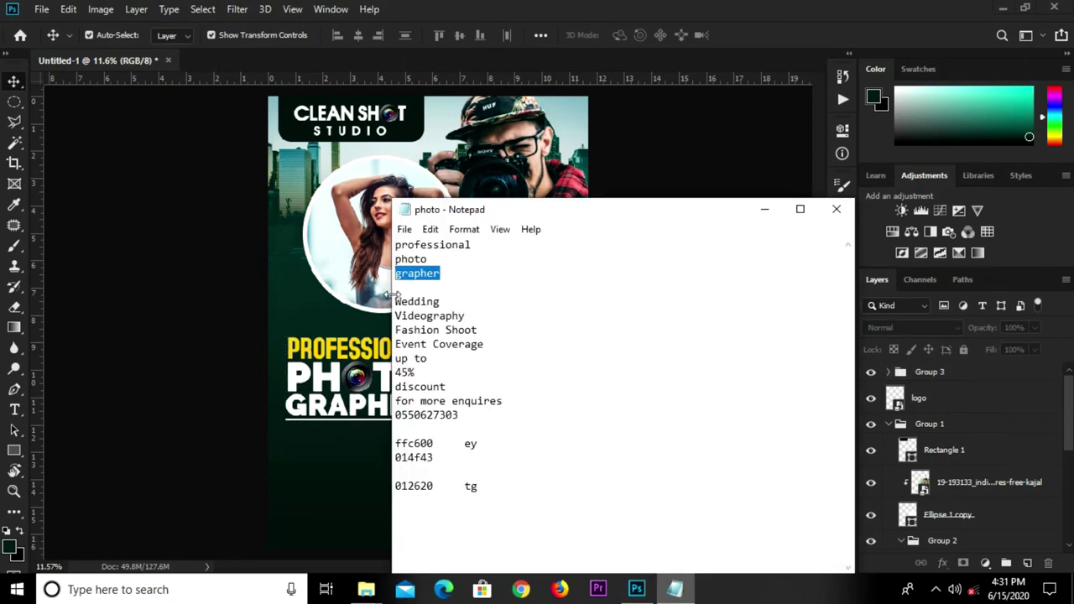
left_click_drag(395, 301, 493, 348)
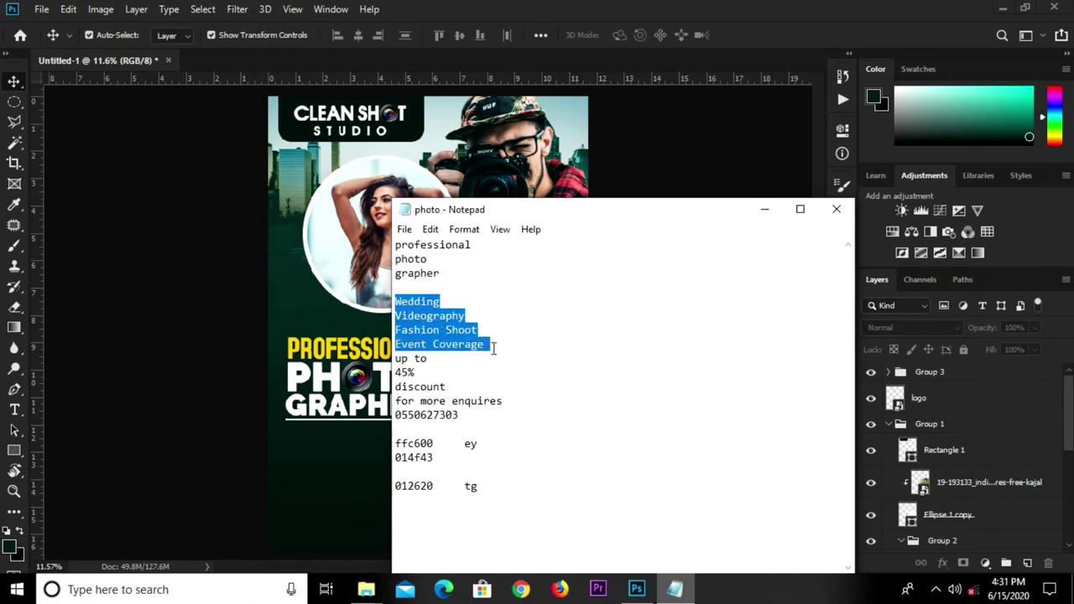
right_click(470, 332)
left_click(534, 391)
left_click(315, 458)
left_click(15, 409)
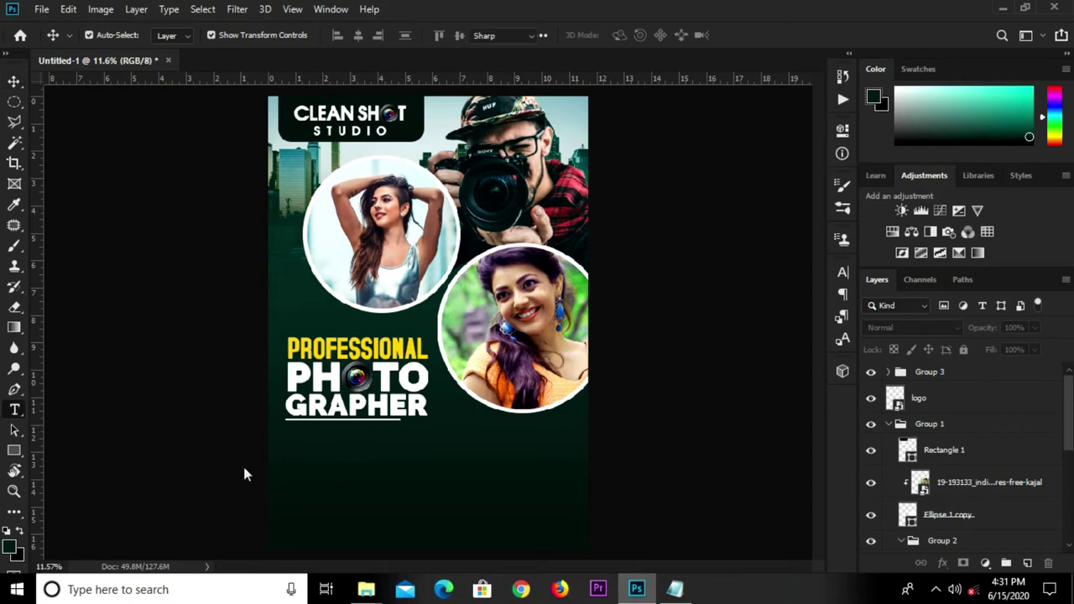
- Paste the service lines as a new text block in 38 pt Avalon
left_click(296, 436)
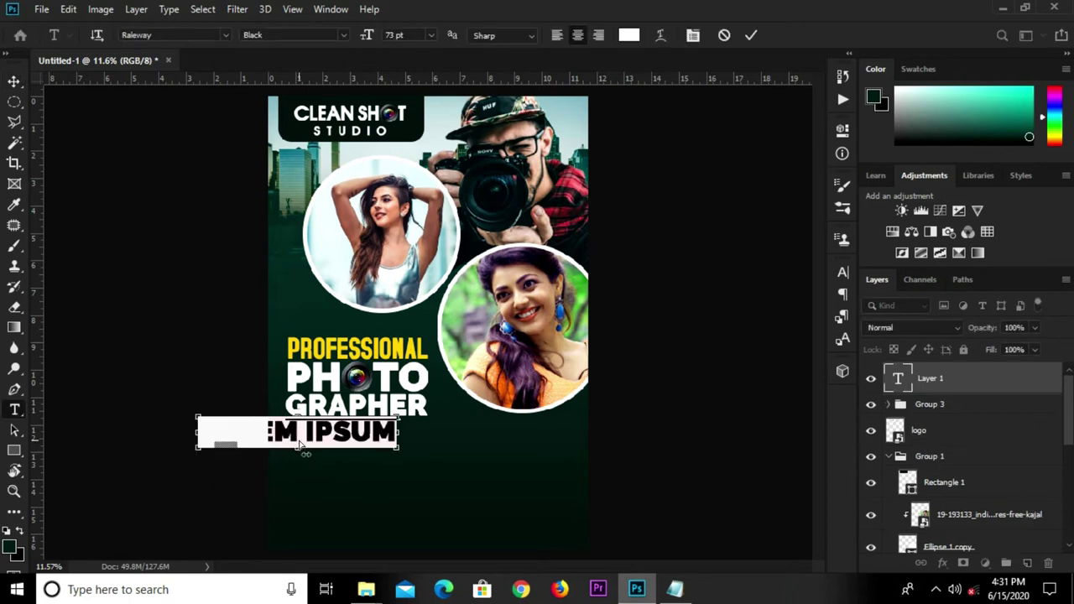
key("ctrl+v")
left_click(752, 36)
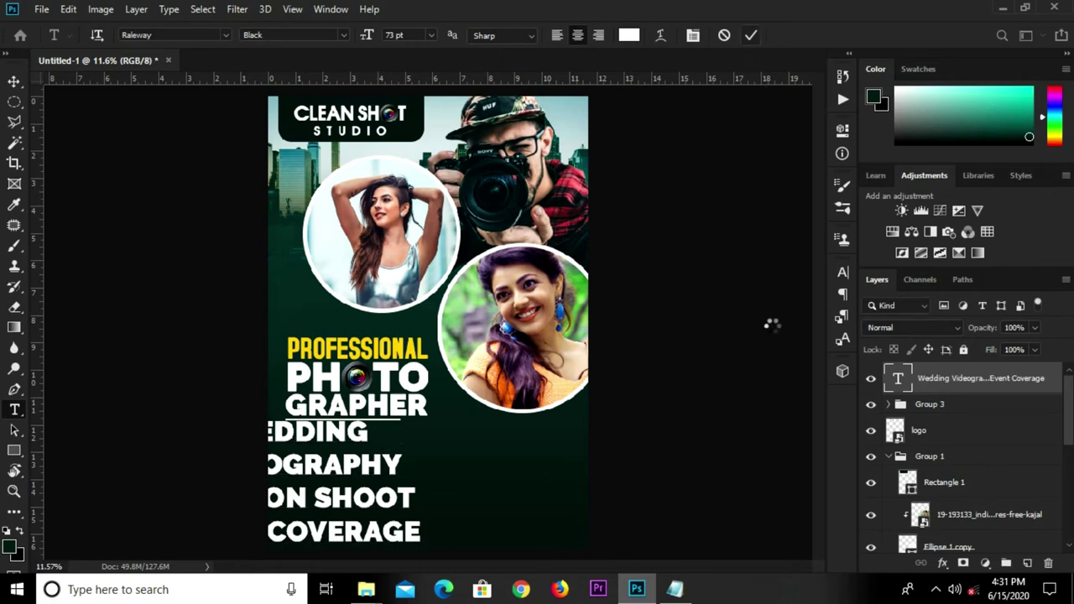
left_click(843, 272)
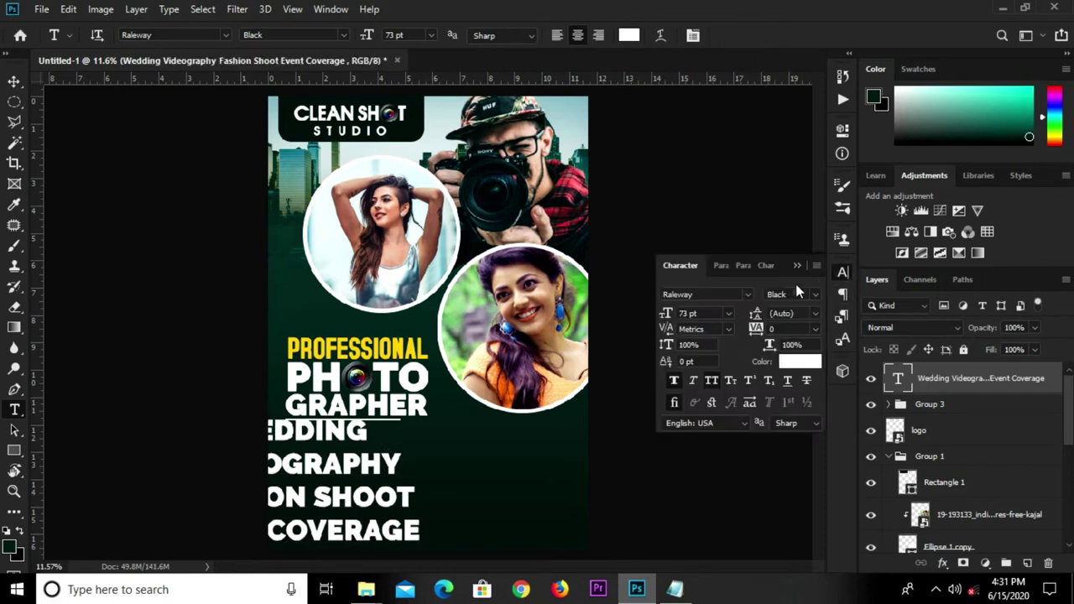
left_click(747, 295)
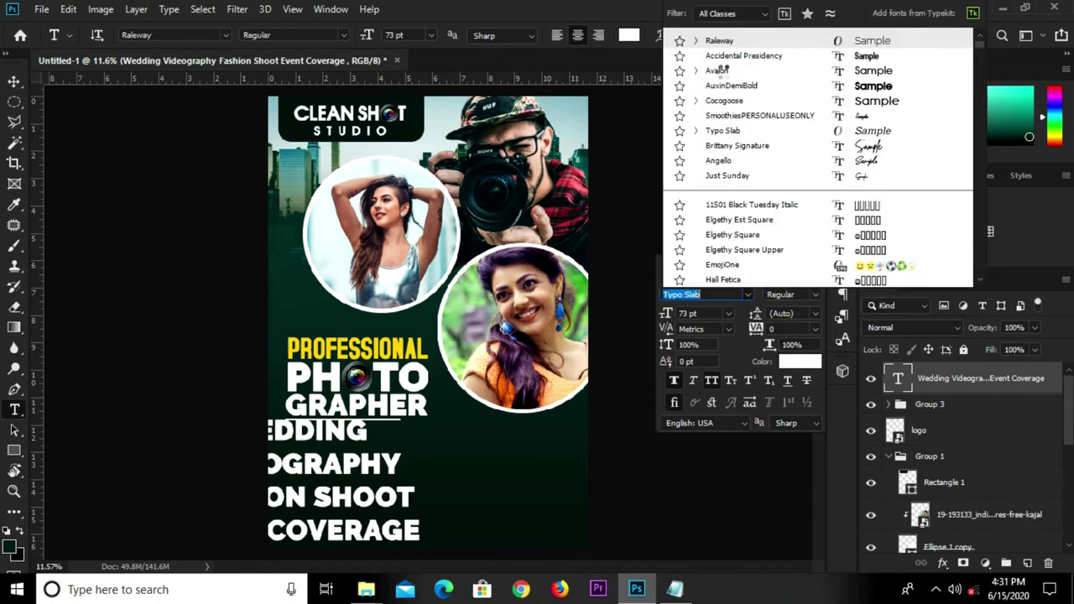
left_click(723, 72)
key("Tab")
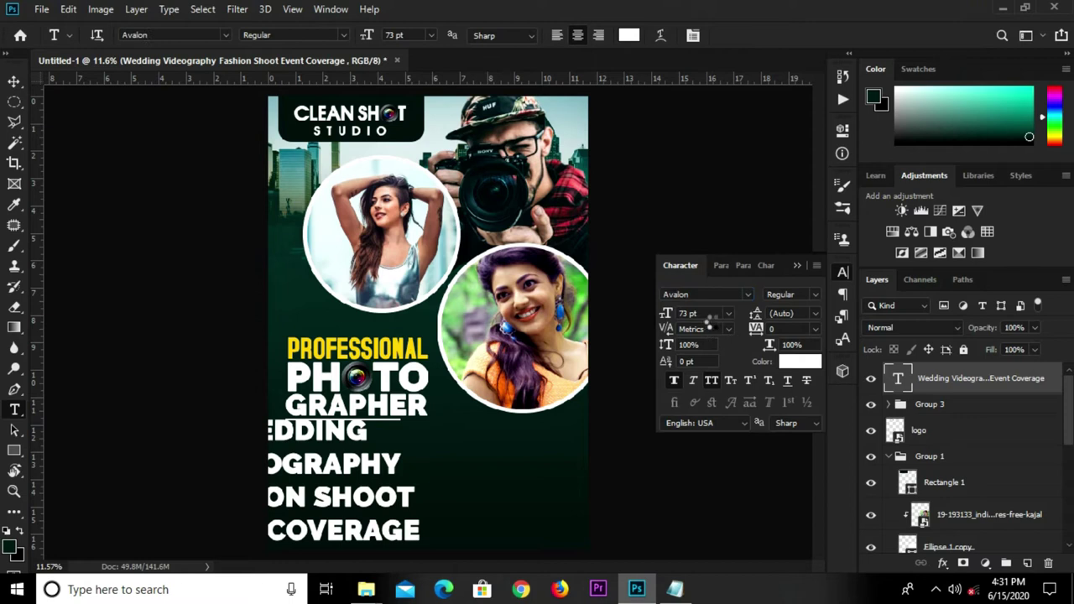
type("3")
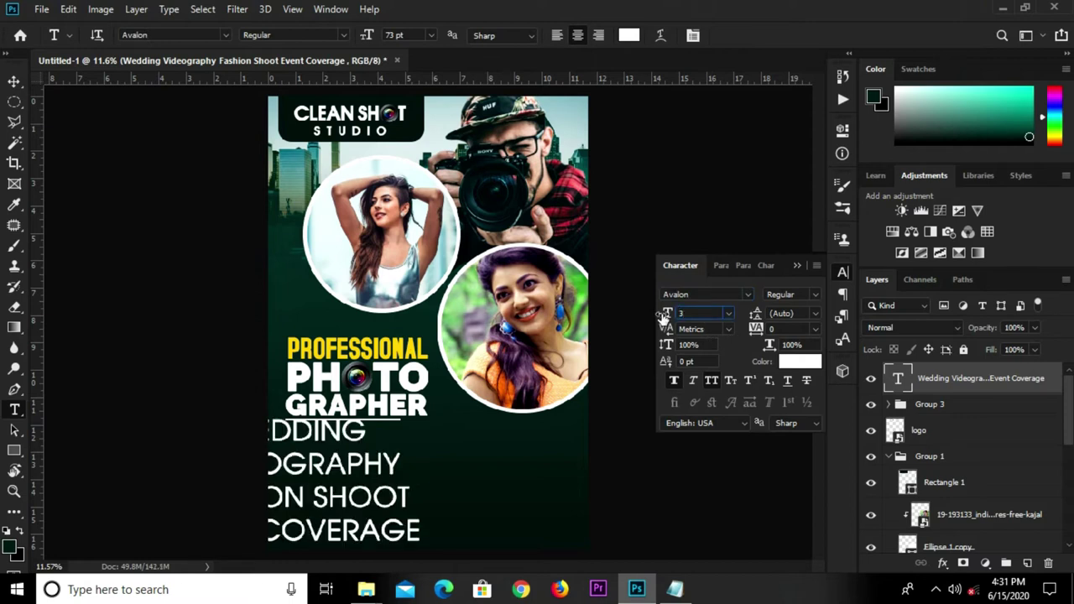
key("Return")
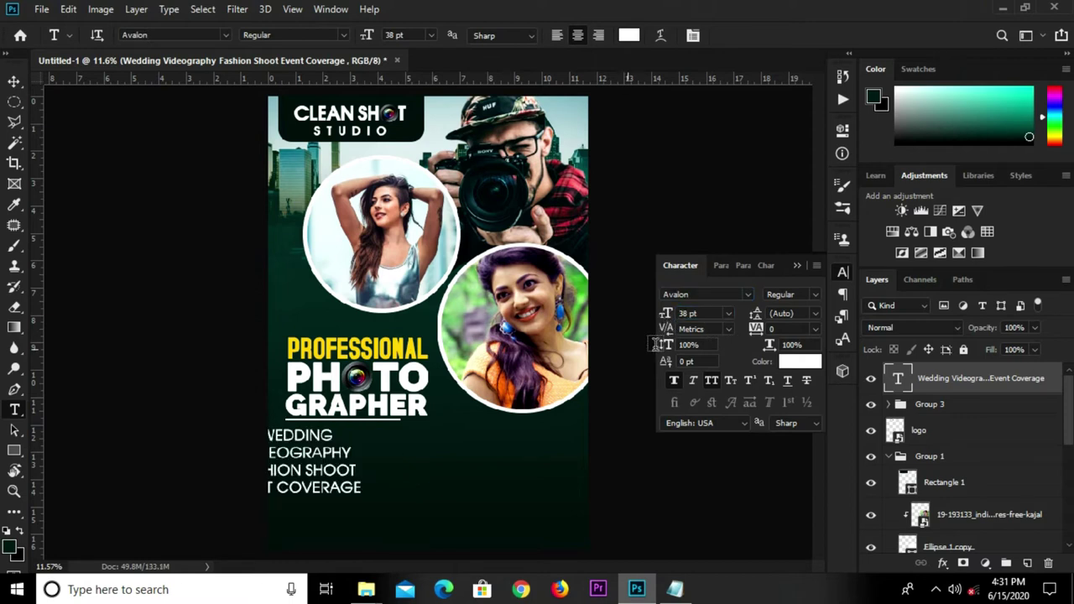
left_click(797, 265)
key("v")
- Left-align the service list and position it beneath GRAPHER
left_click_drag(308, 470, 363, 472)
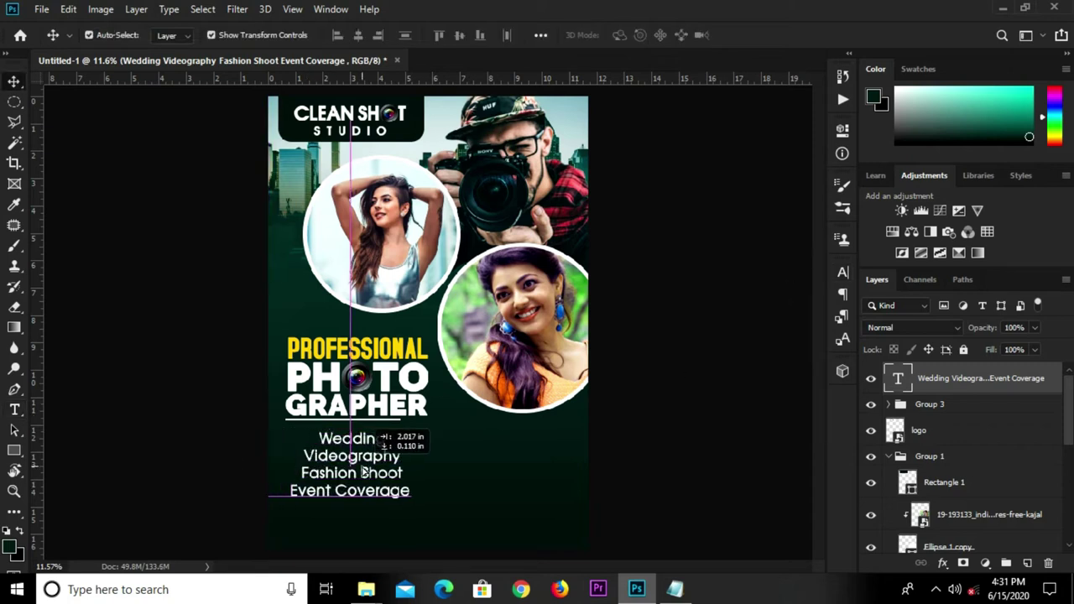
left_click(841, 273)
left_click(718, 267)
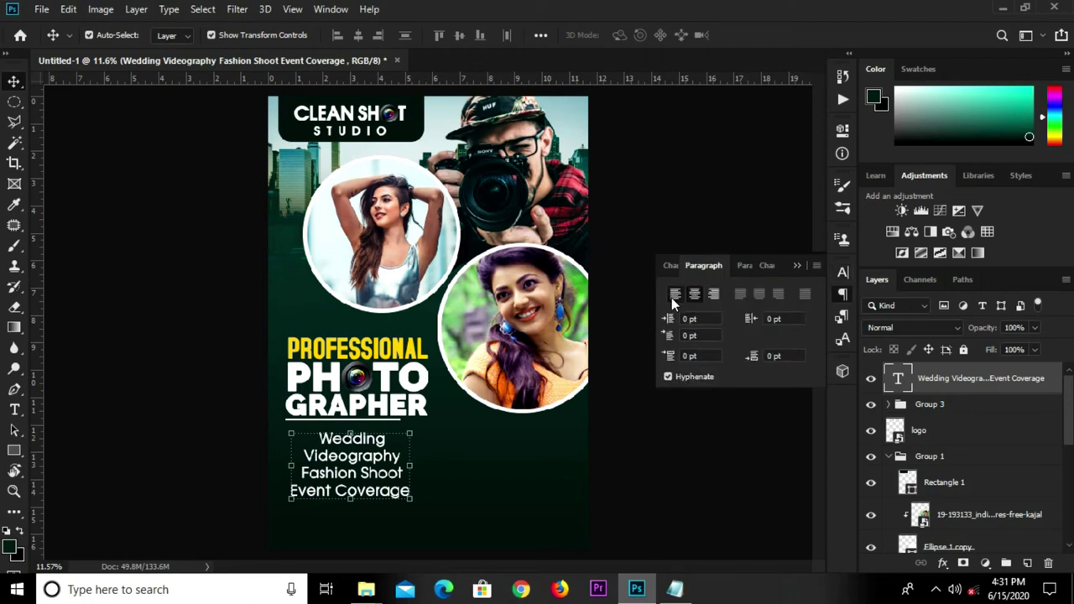
left_click(676, 293)
left_click(796, 266)
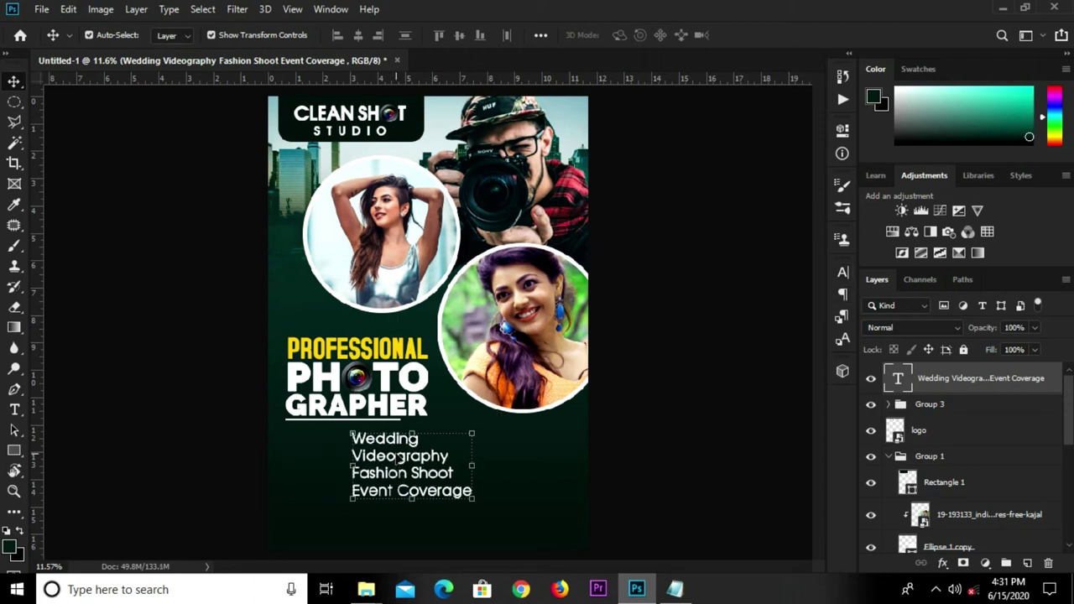
left_click_drag(401, 459, 339, 462)
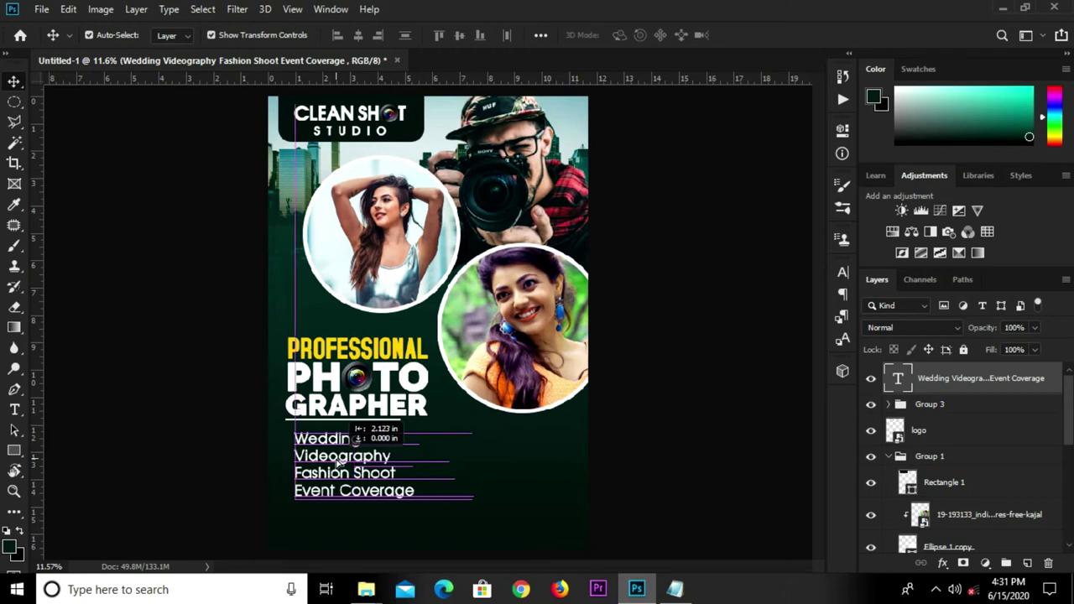
left_click(166, 375)
left_click(42, 9)
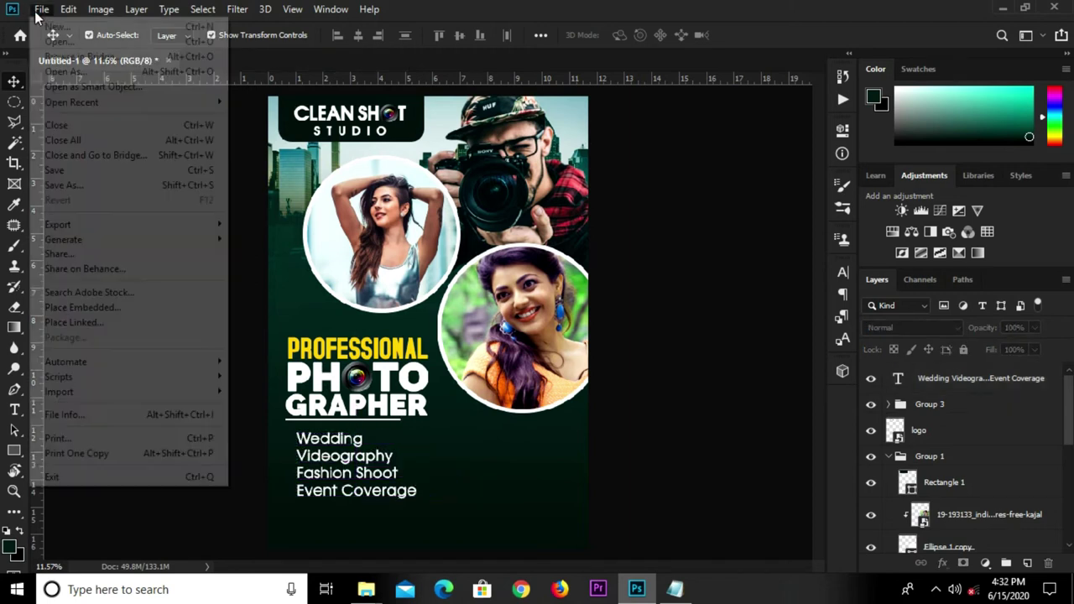
- Place the fg checkmark image as embedded and convert it to a Smart Object
left_click(94, 307)
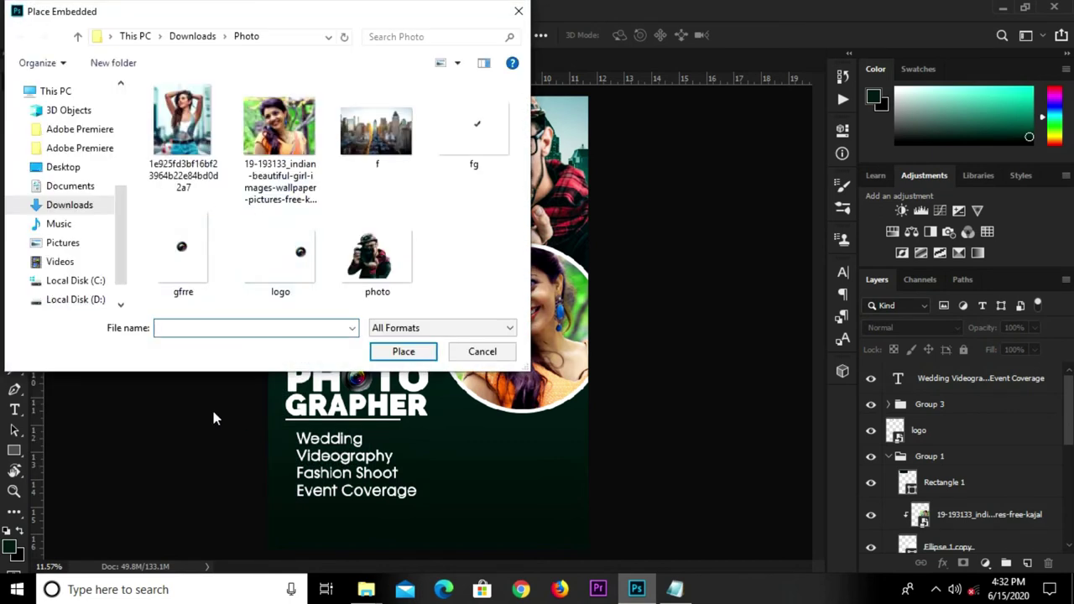
left_click(475, 130)
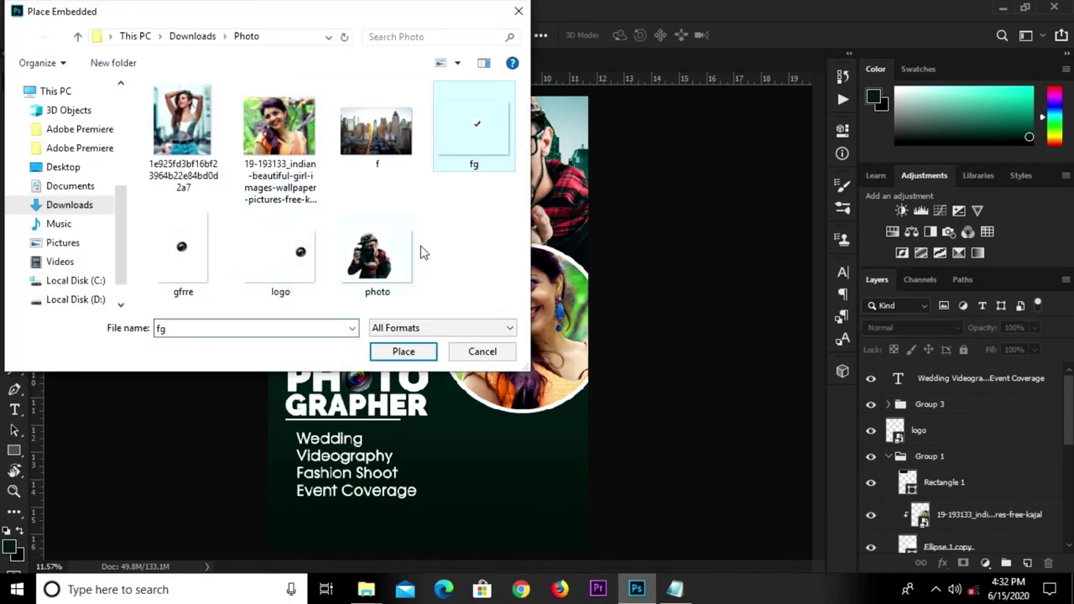
left_click(394, 352)
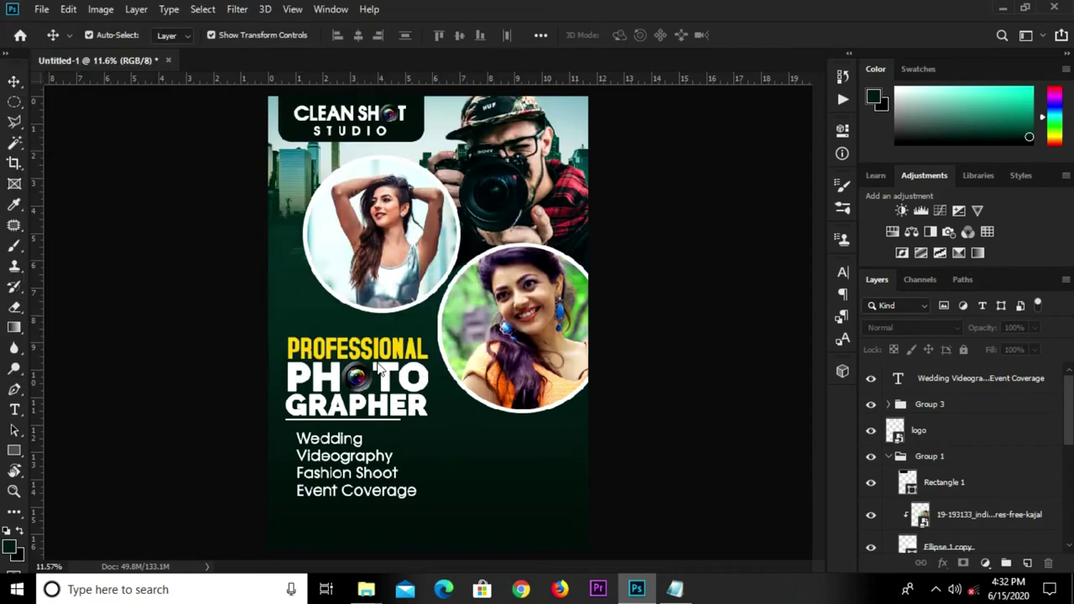
left_click(600, 34)
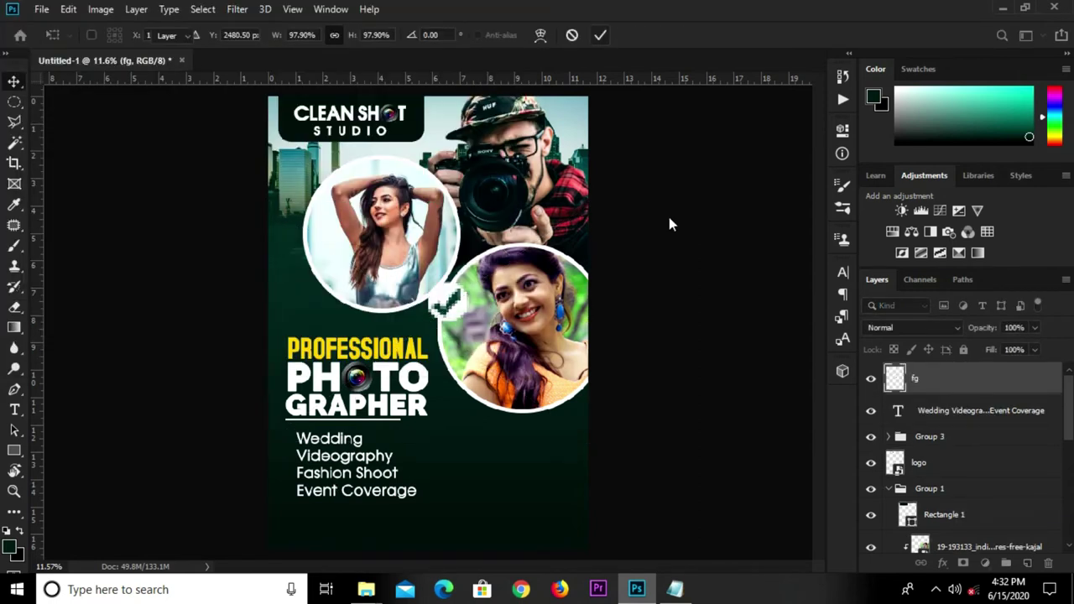
right_click(947, 392)
left_click(806, 162)
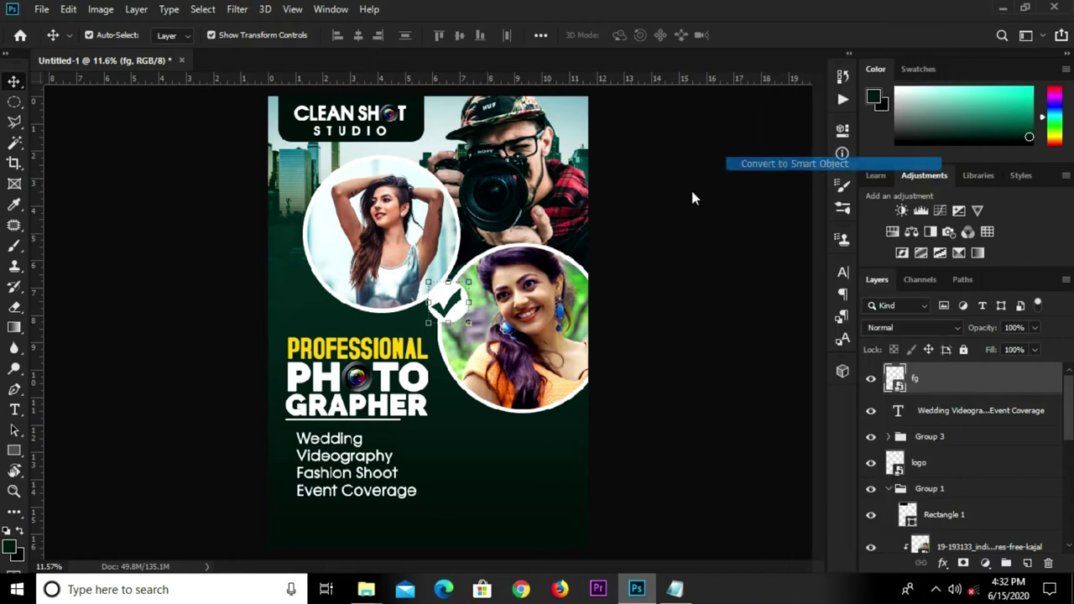
- Scale the checkmark to 32.57% and position it just left of Wedding
left_click_drag(448, 300, 296, 454)
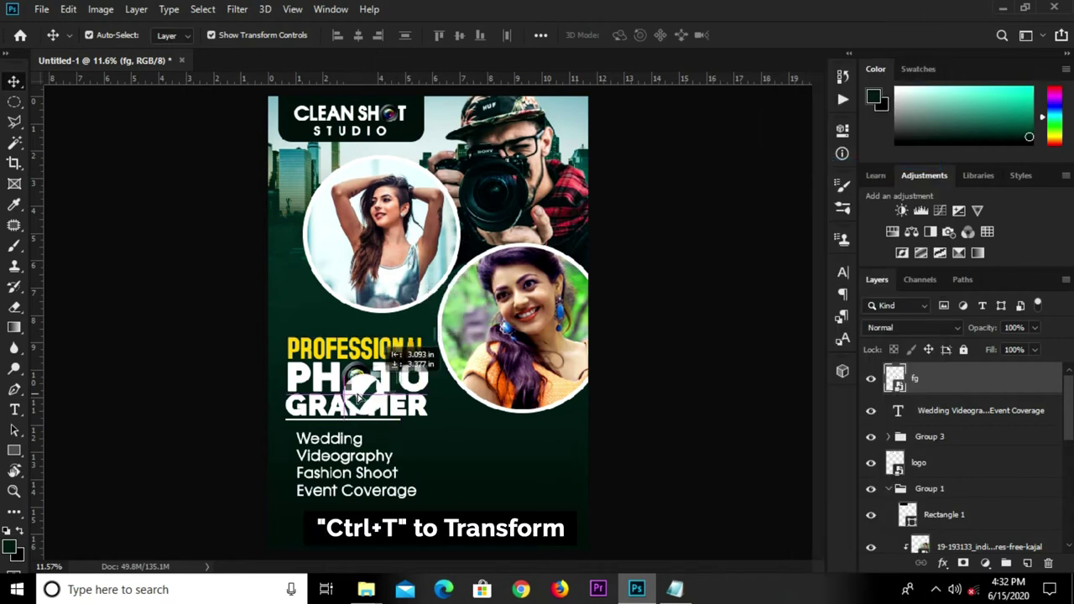
key("ctrl+t")
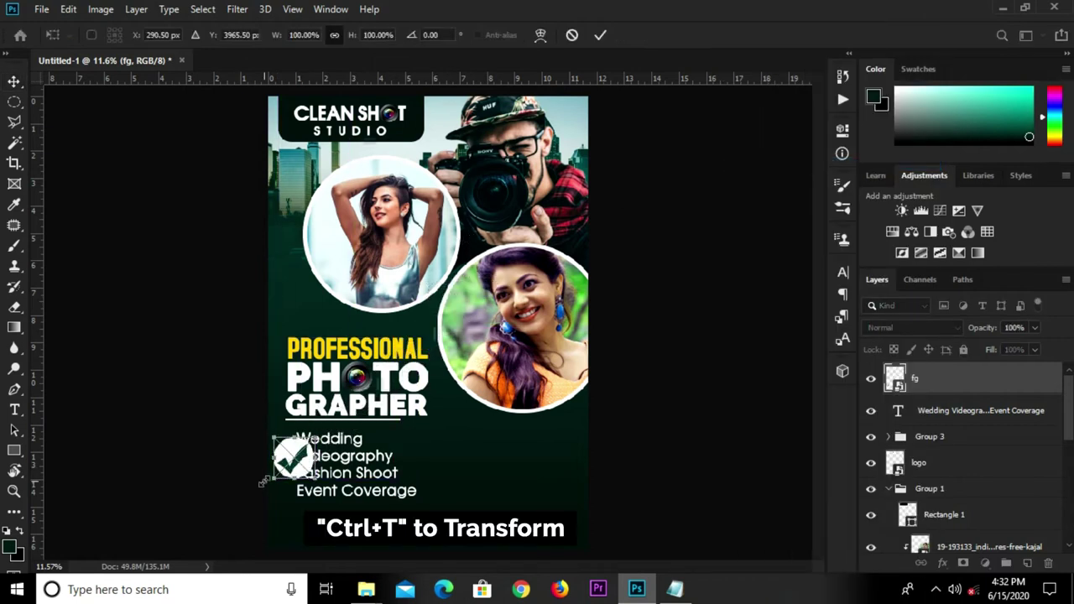
mouse_move(272, 477)
left_mouse_down()
mouse_move(295, 460)
mouse_move(295, 414)
left_mouse_up()
scroll(295, 459, "up", 2)
scroll(302, 460, "up", 1)
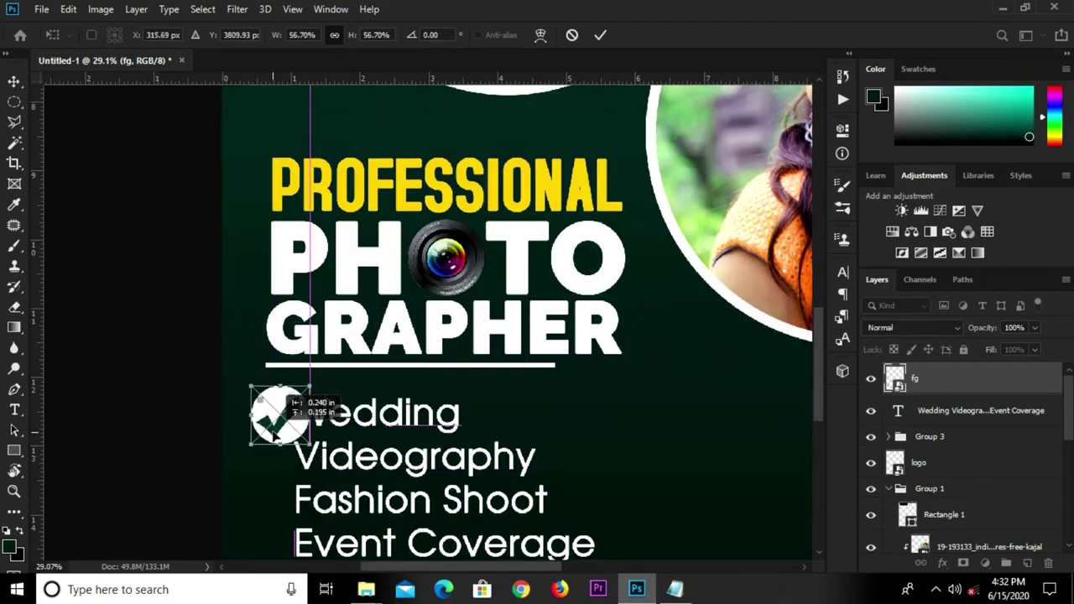
left_click_drag(311, 383, 270, 410)
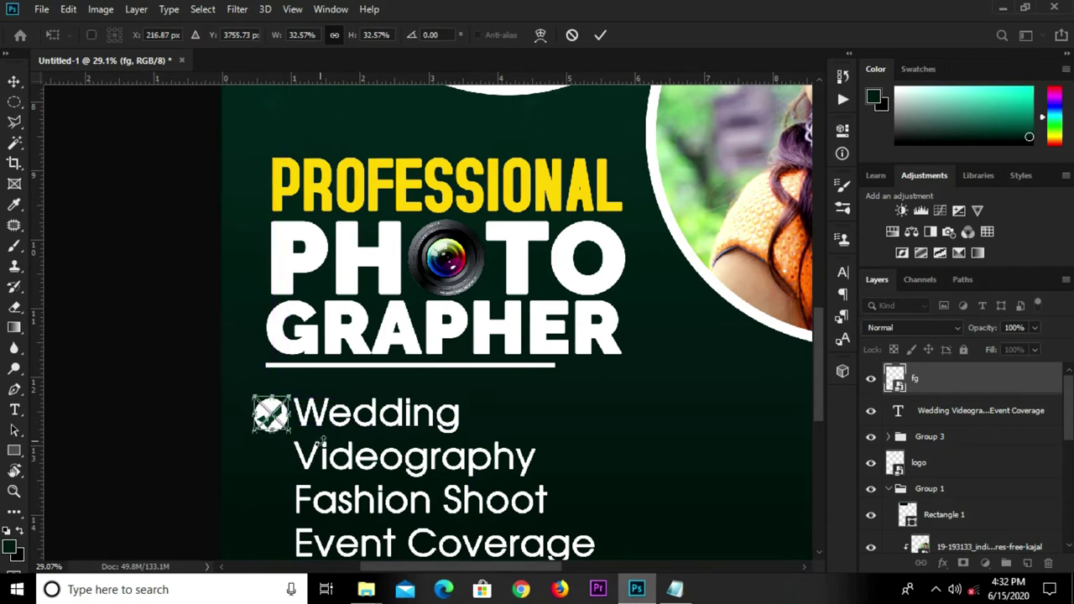
key("Return")
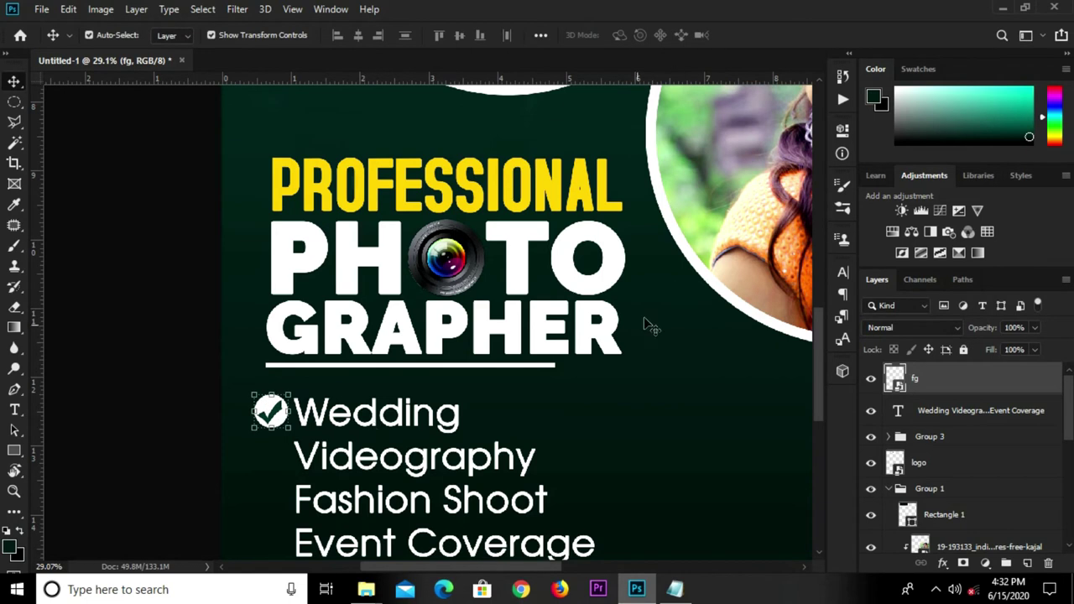
- Copy the checkmark down beside the remaining service lines
scroll(360, 327, "down", 1)
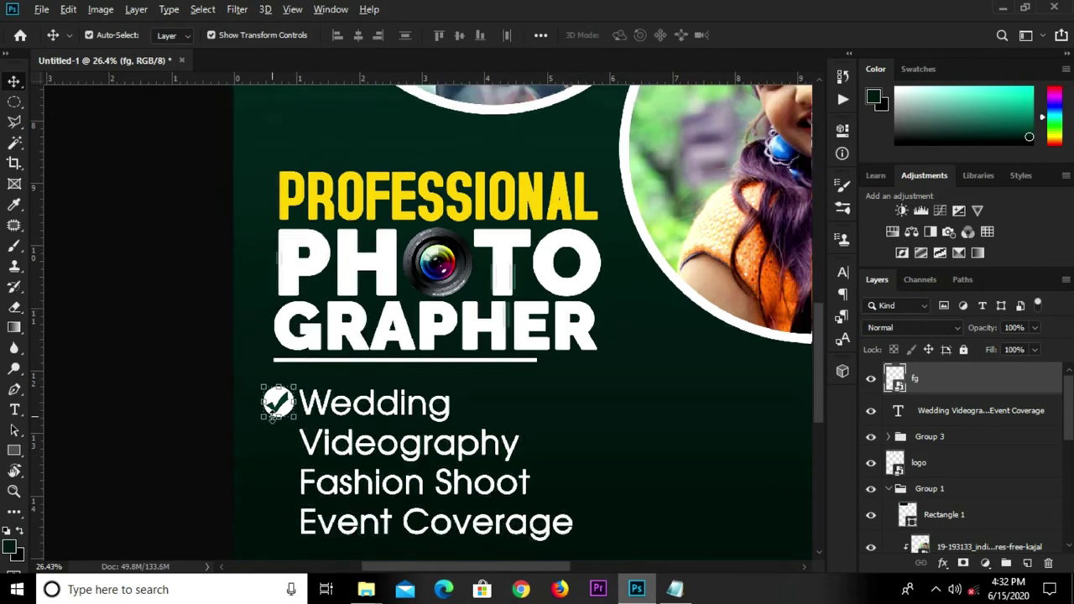
left_click_drag(283, 402, 279, 476)
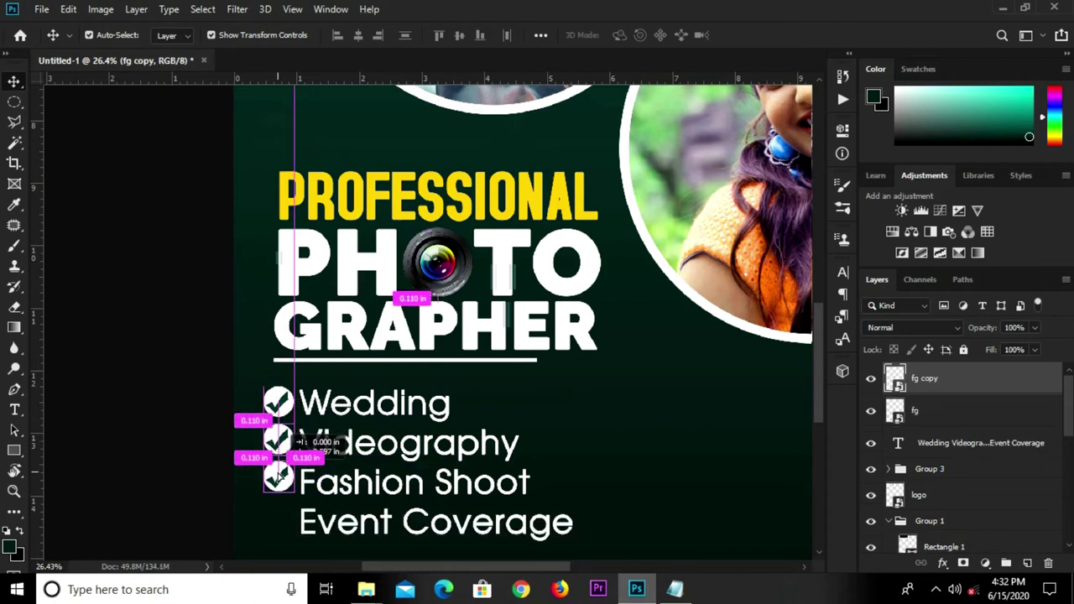
left_click_drag(279, 476, 284, 520)
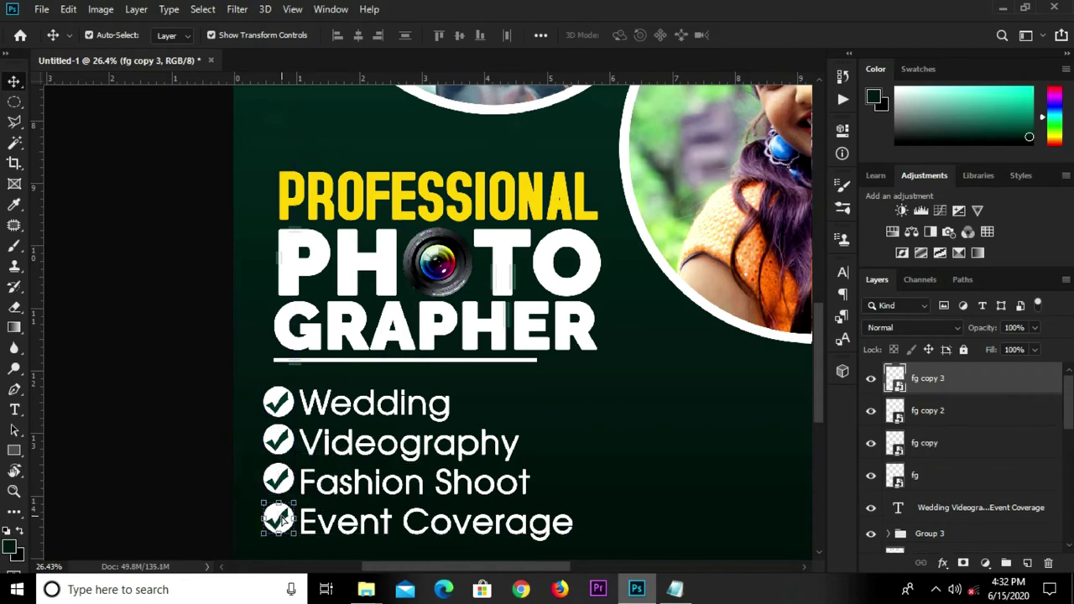
key("ctrl+0")
left_click(223, 436, "ctrl")
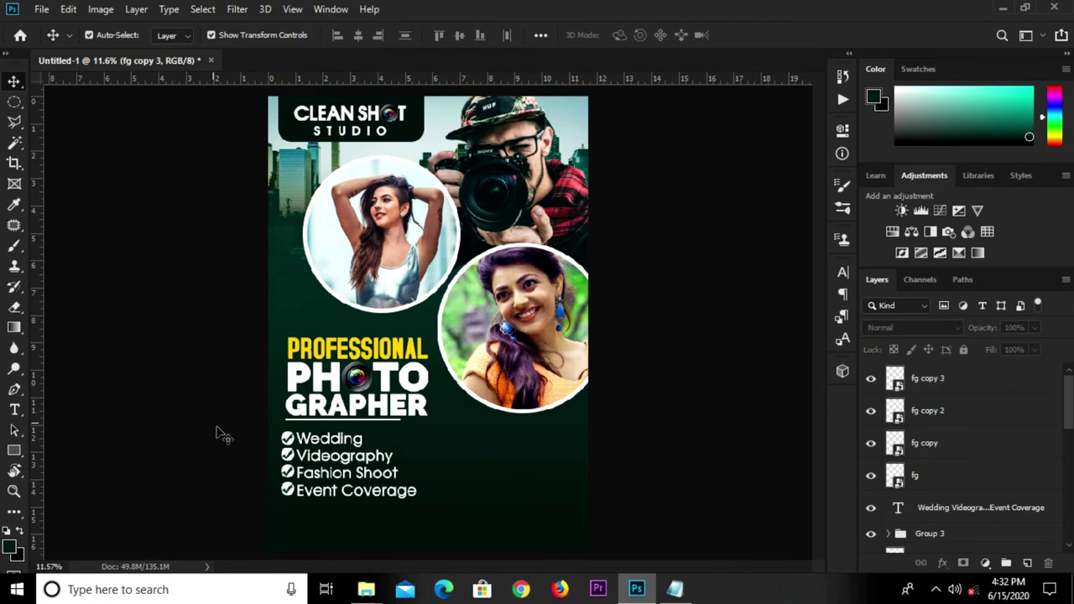
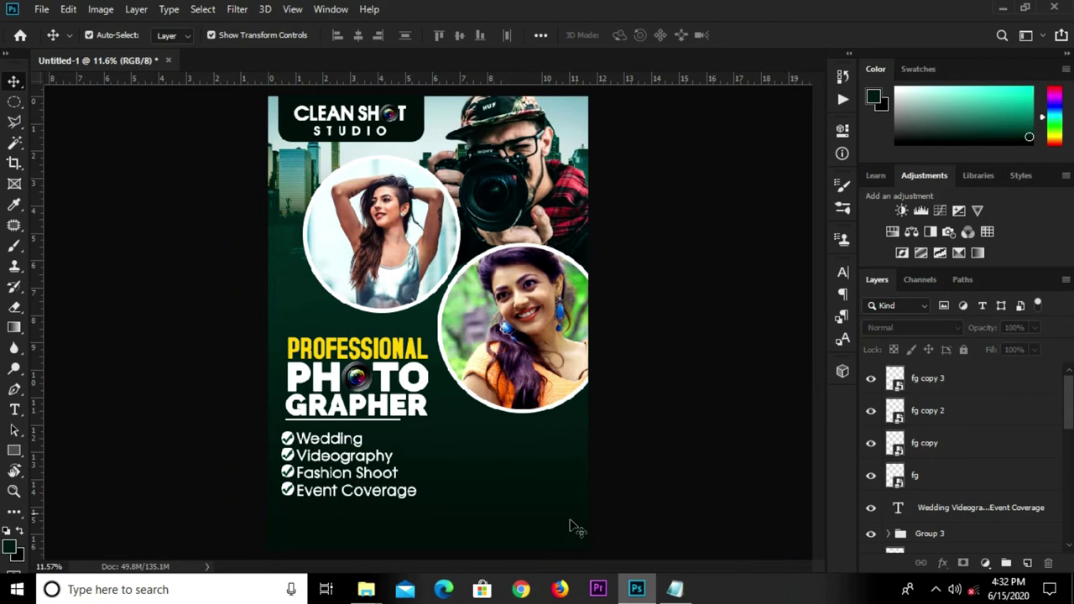
- Copy the words 'up to' from the notes file
left_click(671, 588)
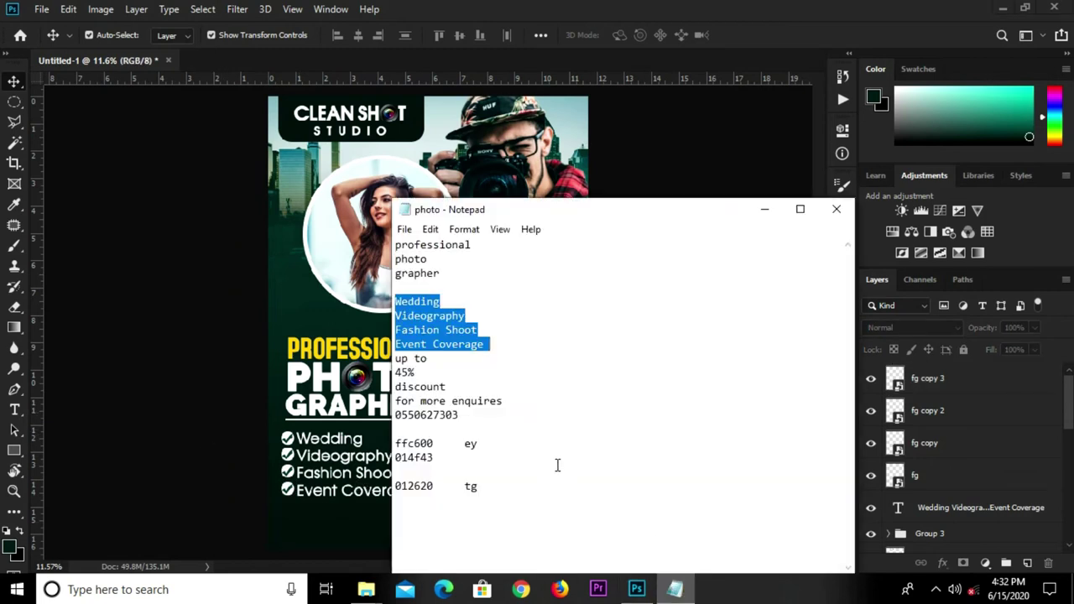
left_click_drag(428, 359, 393, 359)
right_click(406, 358)
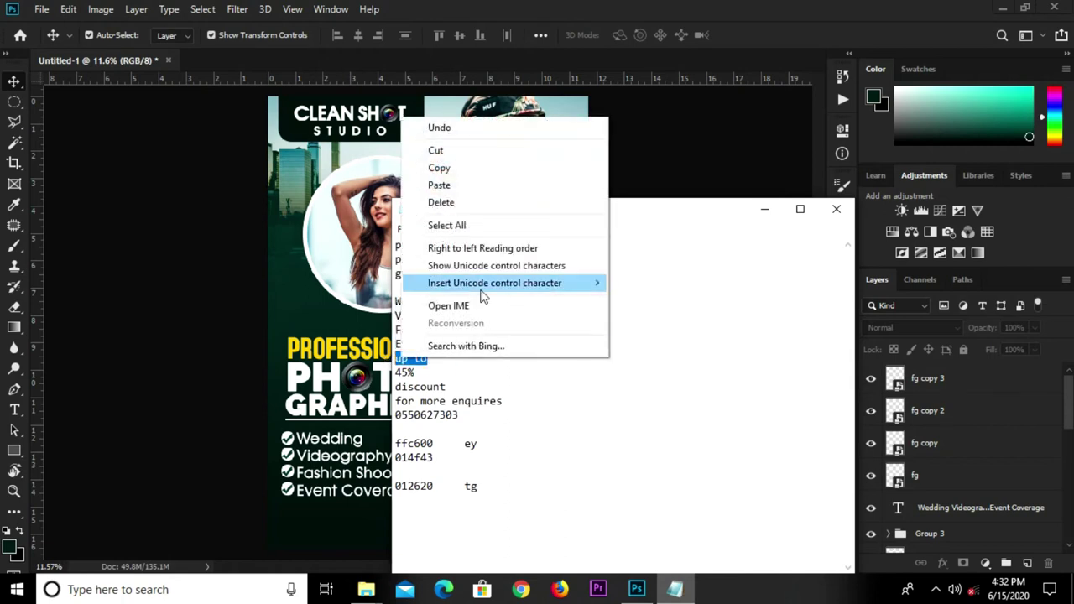
left_click(444, 166)
- Add an 'up to' text layer below the lower circular photo on the poster
left_click(227, 308)
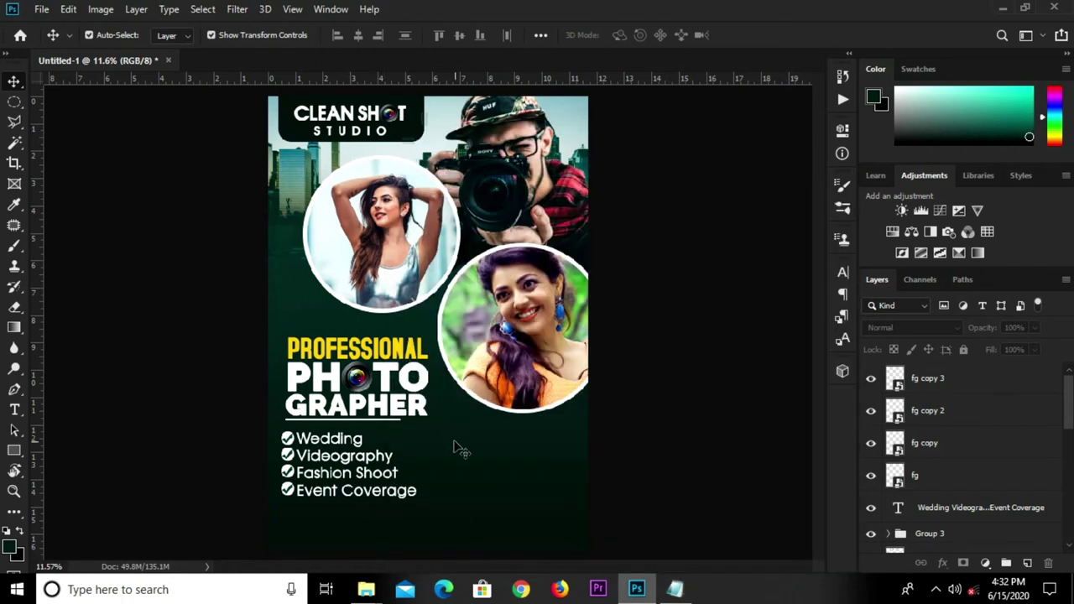
left_click(14, 409)
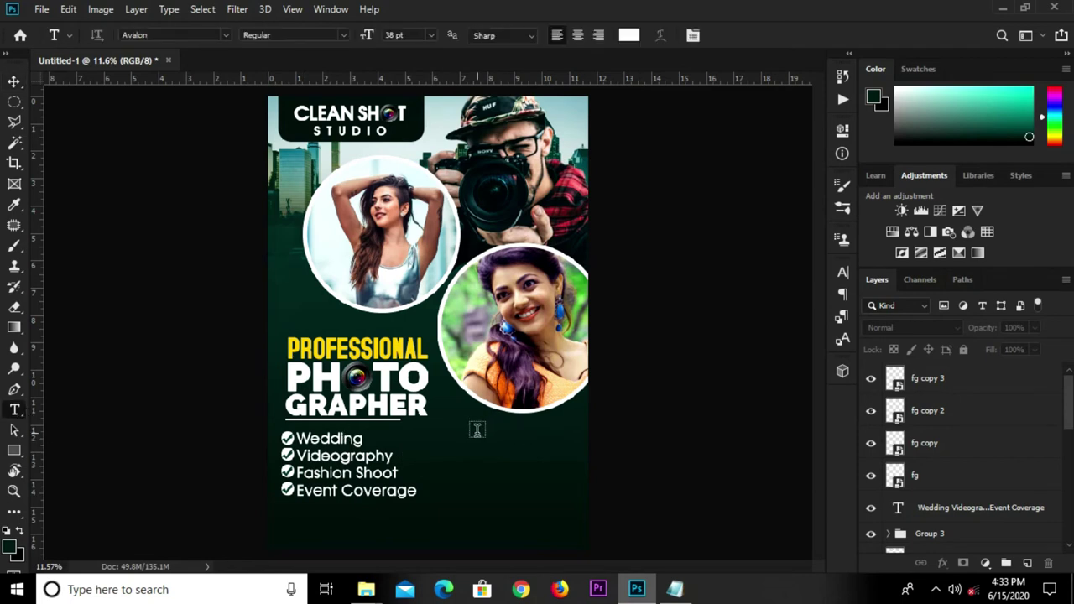
left_click(476, 430)
type("up to")
left_click(750, 39)
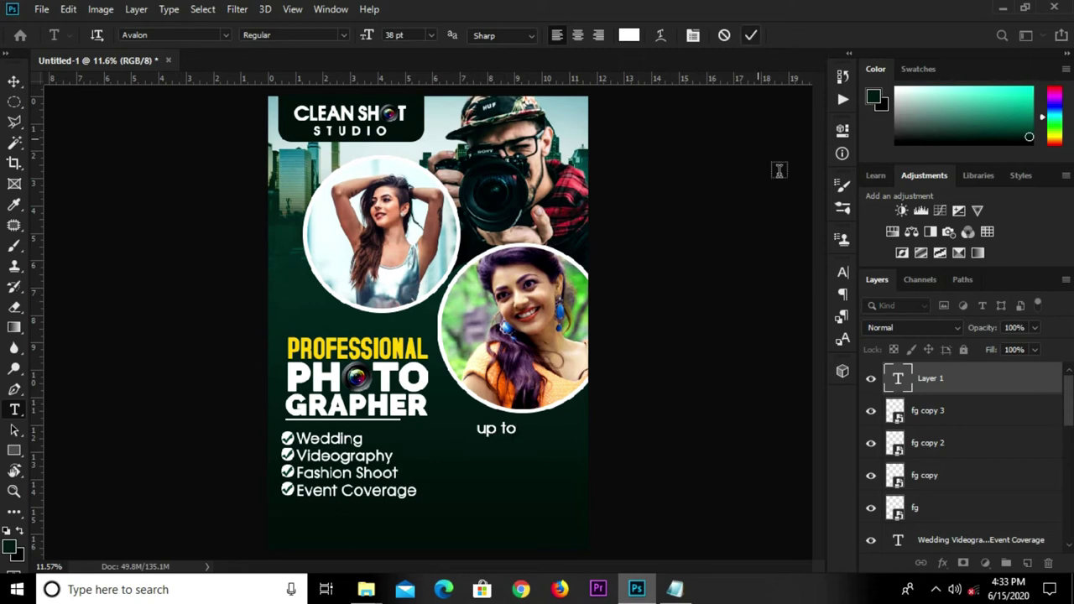
- Set the text to Cocogoose, All Caps, 70 pt
left_click(842, 273)
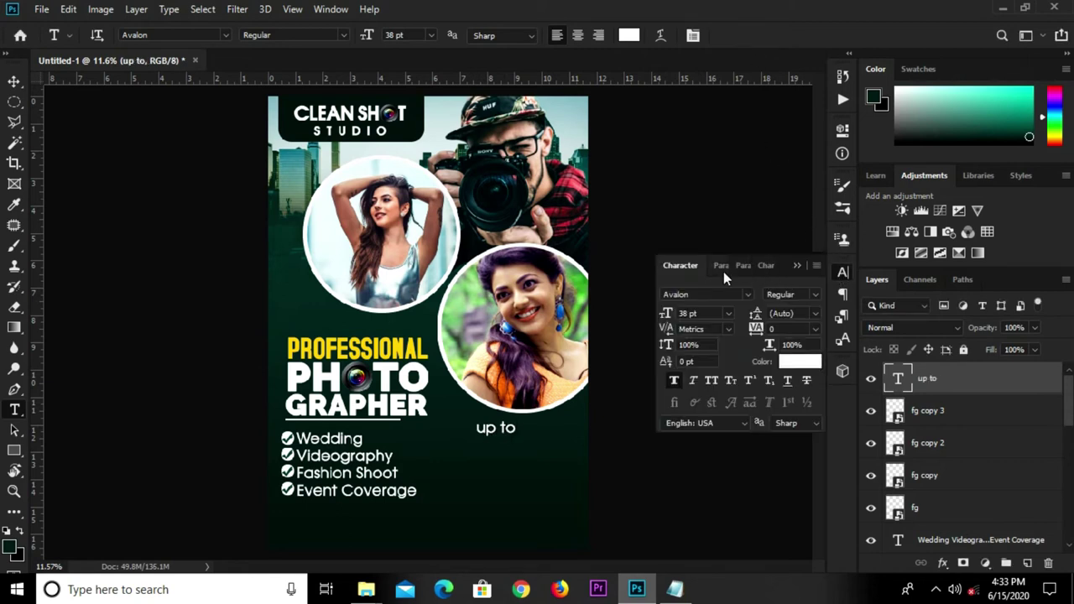
left_click(746, 293)
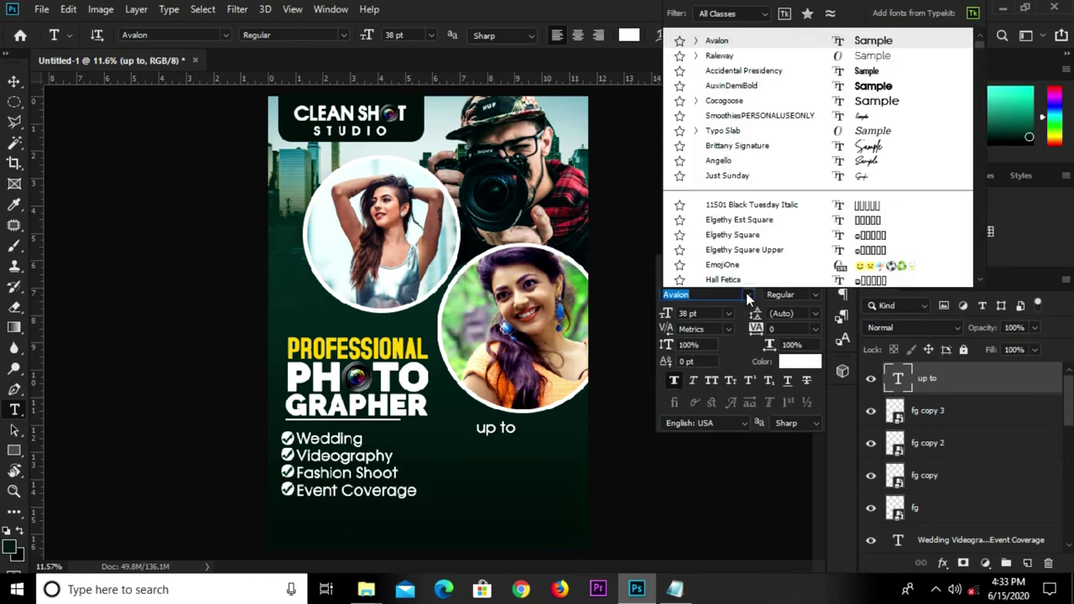
left_click(730, 100)
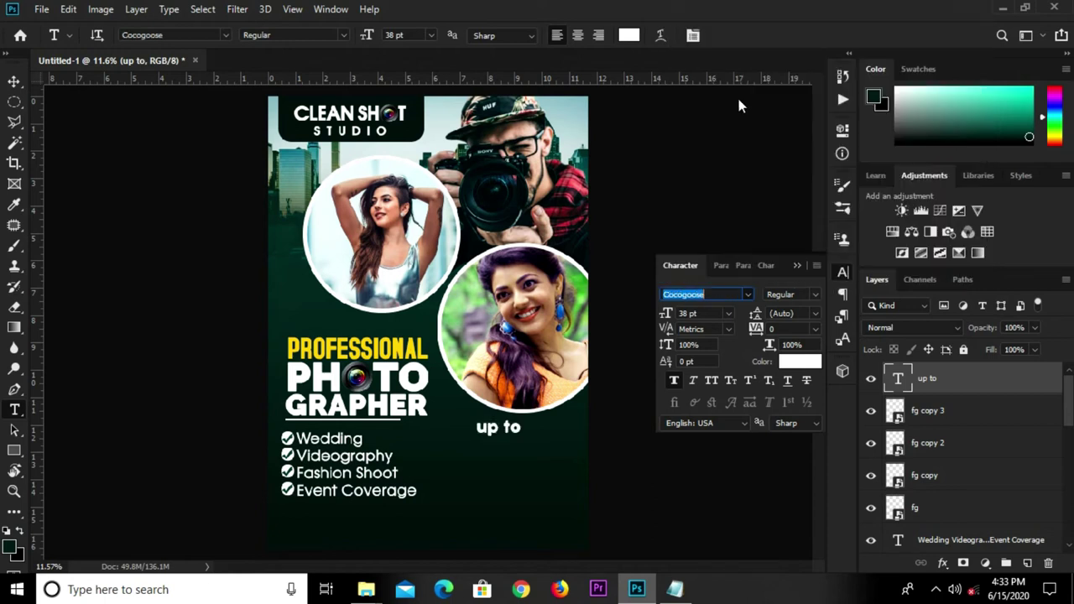
left_click(711, 382)
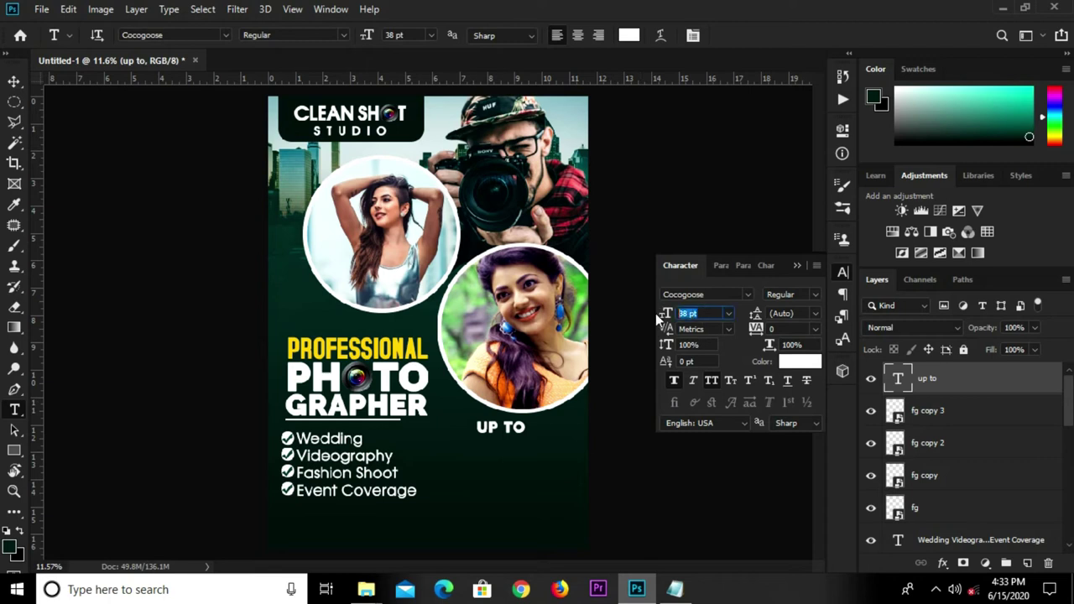
type("70")
key("Return")
left_click(798, 265)
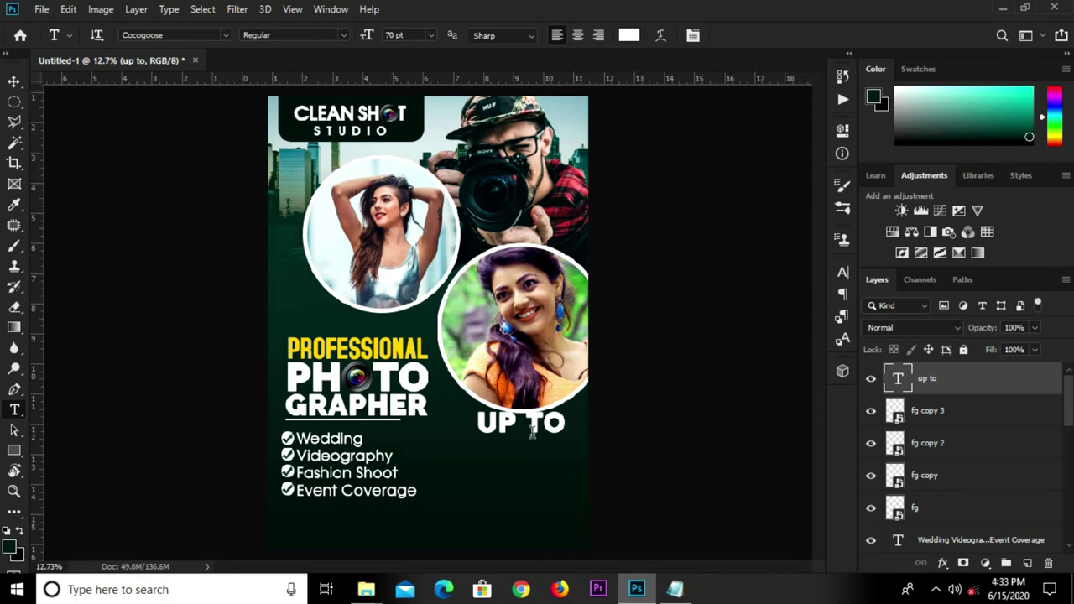
- Break UP and TO onto two lines and move the text slightly right and down
scroll(524, 423, "up", 3)
left_click(524, 424)
key("Return")
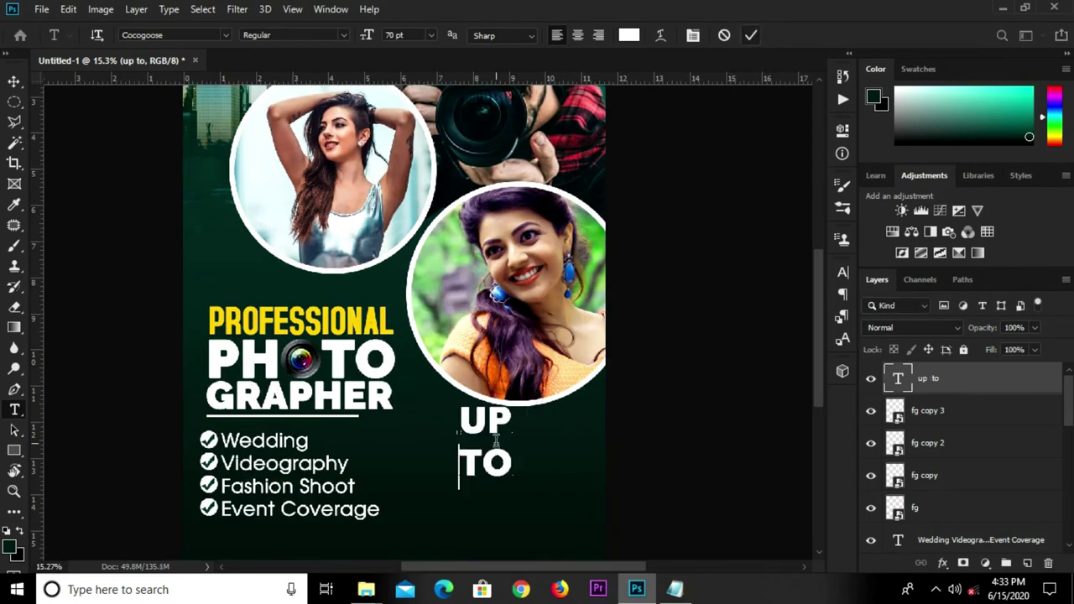
key("ctrl+Return")
key("v")
left_click_drag(478, 432, 512, 447)
left_click(842, 272)
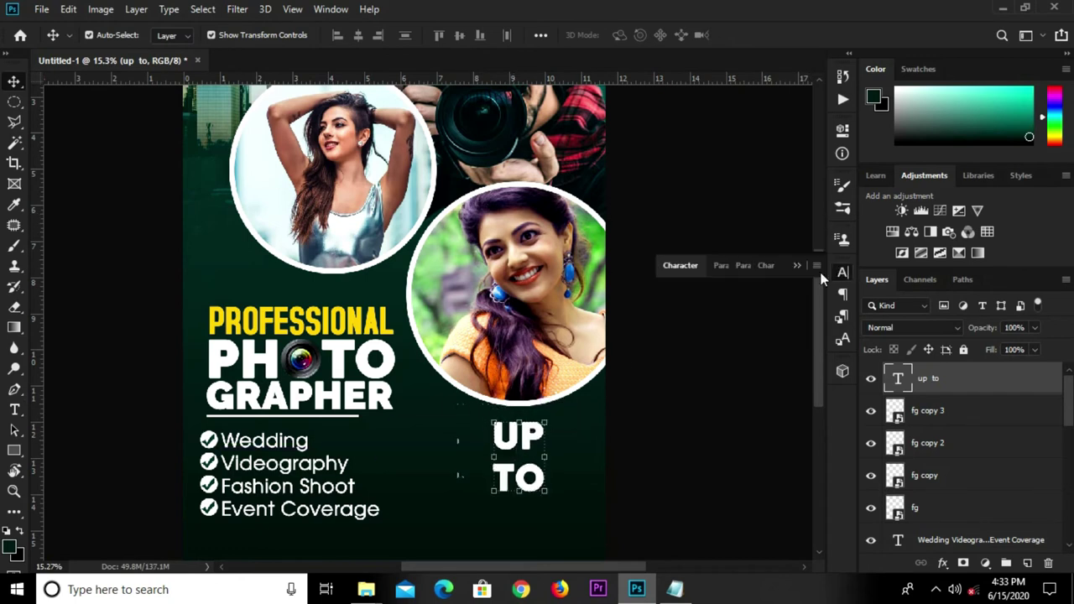
- Set the UP TO leading to 60 pt
left_click(814, 314)
left_click(793, 445)
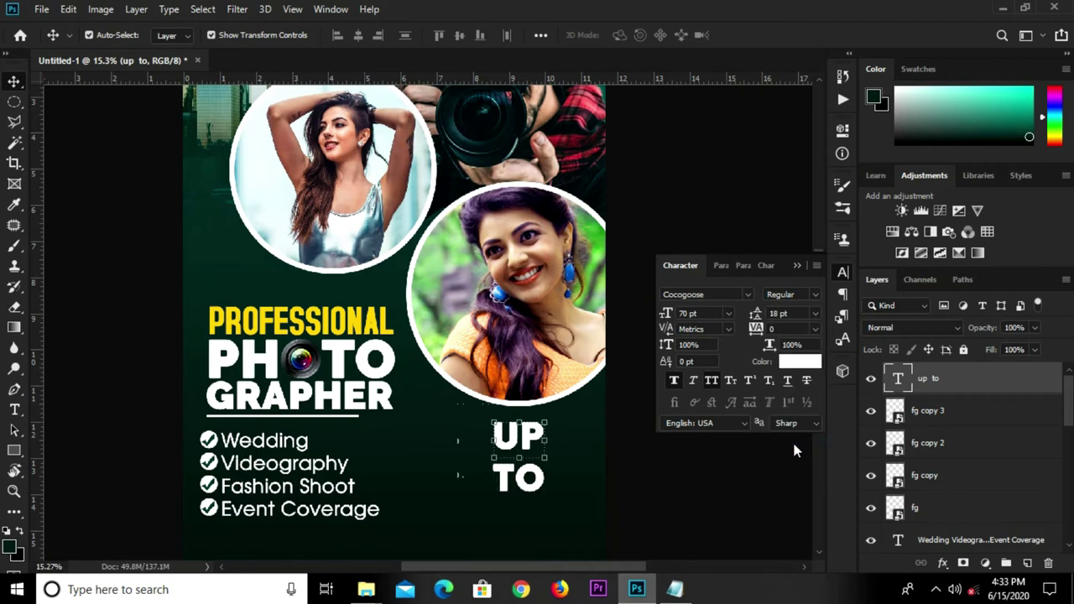
left_click(814, 313)
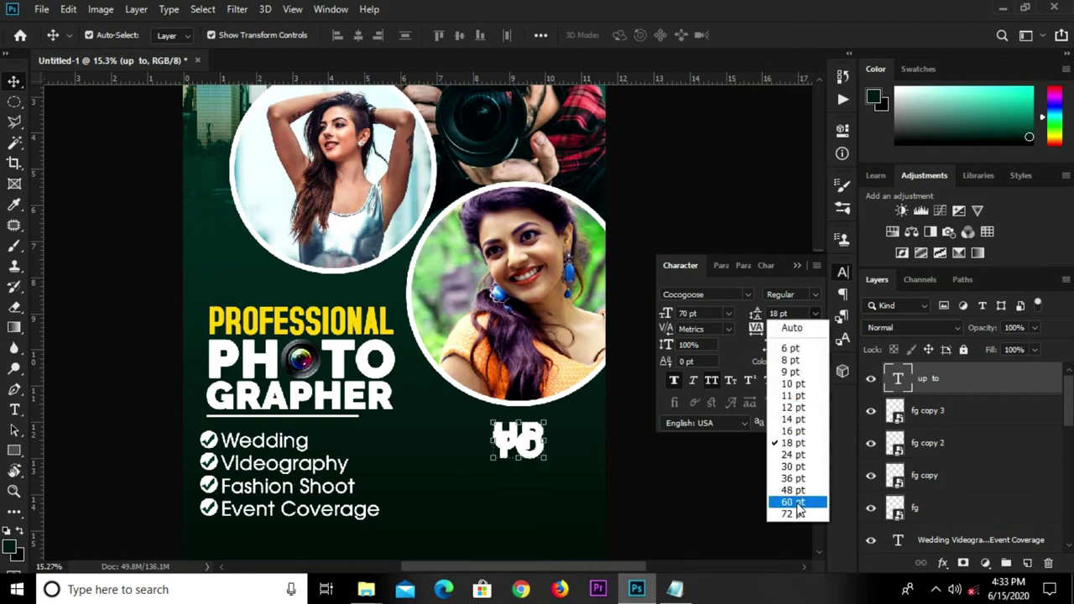
left_click(792, 478)
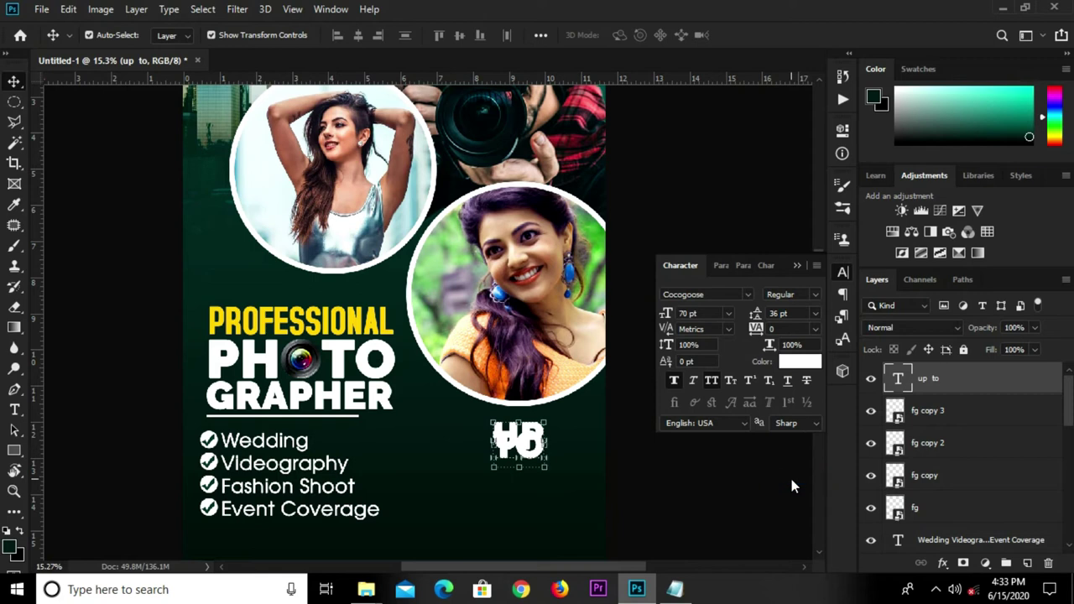
left_click(816, 314)
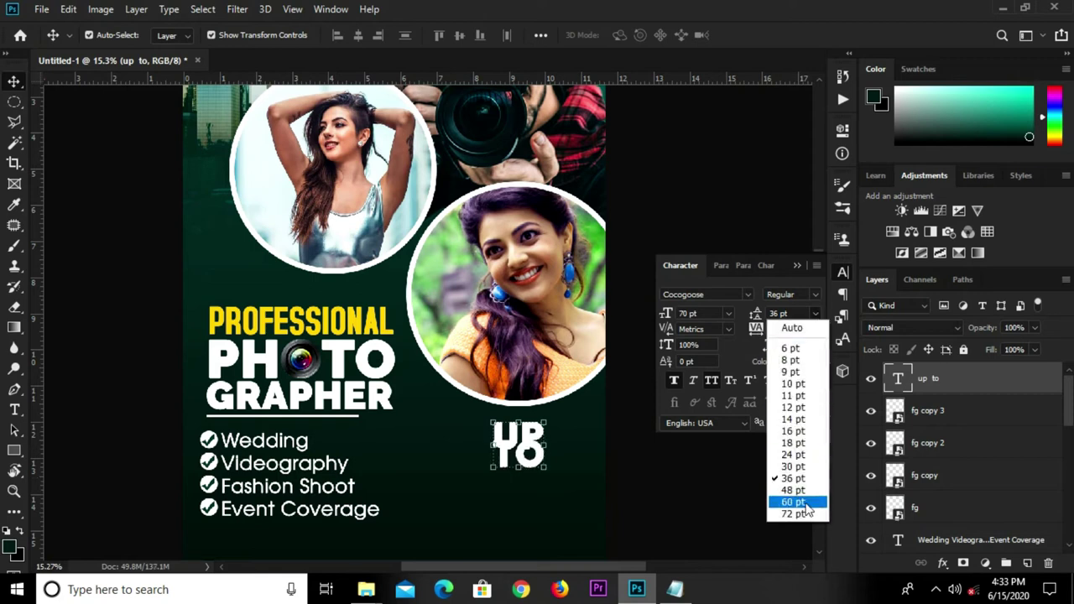
left_click(793, 490)
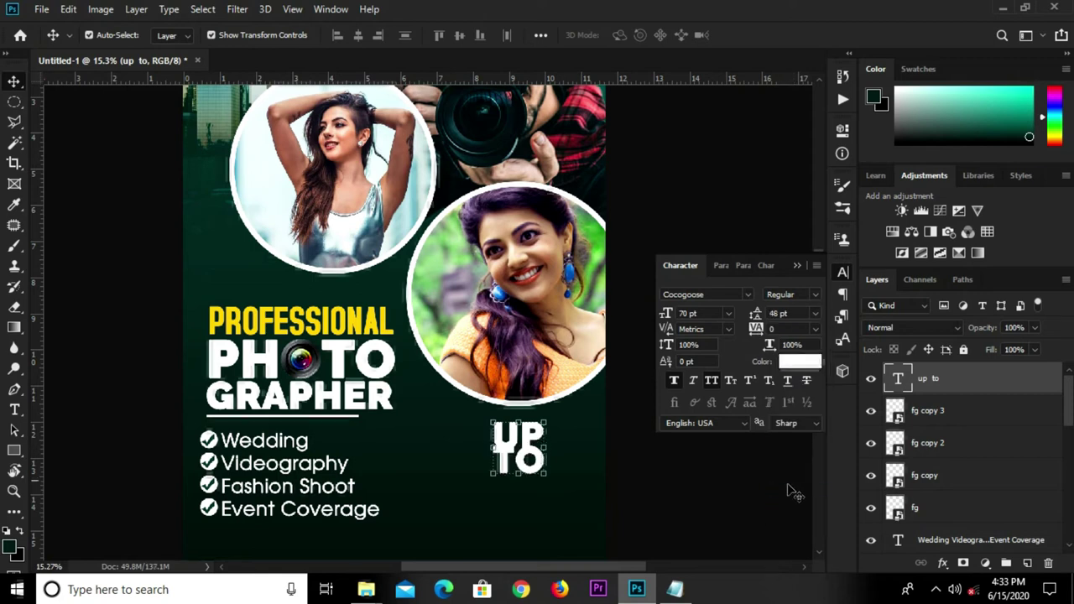
left_click(794, 315)
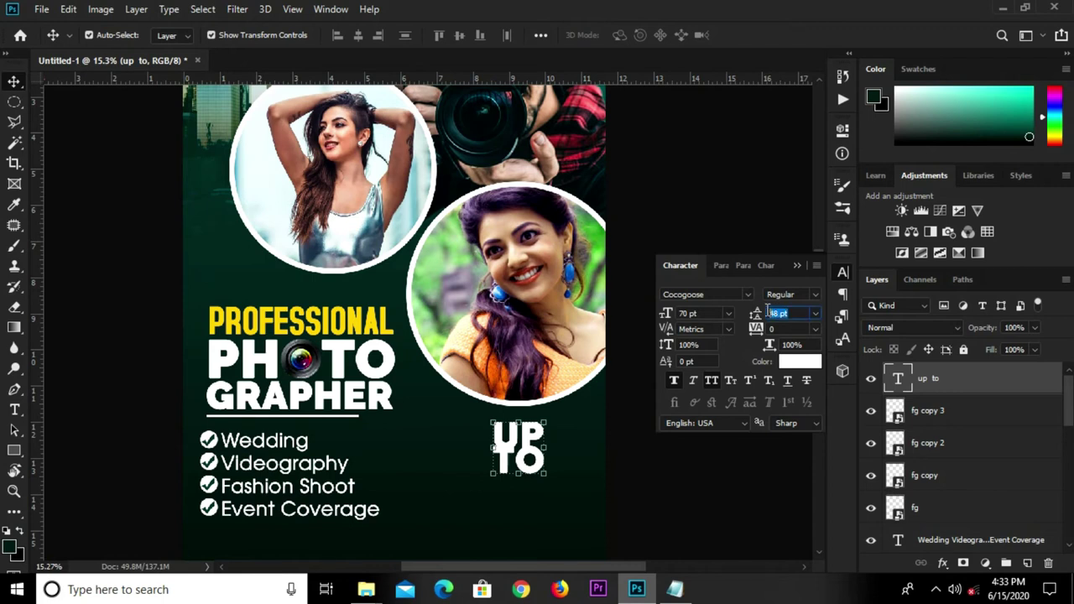
type("6")
key("Return")
- Scale the UP TO text down to about 88% beneath the lower photo
left_click(681, 472)
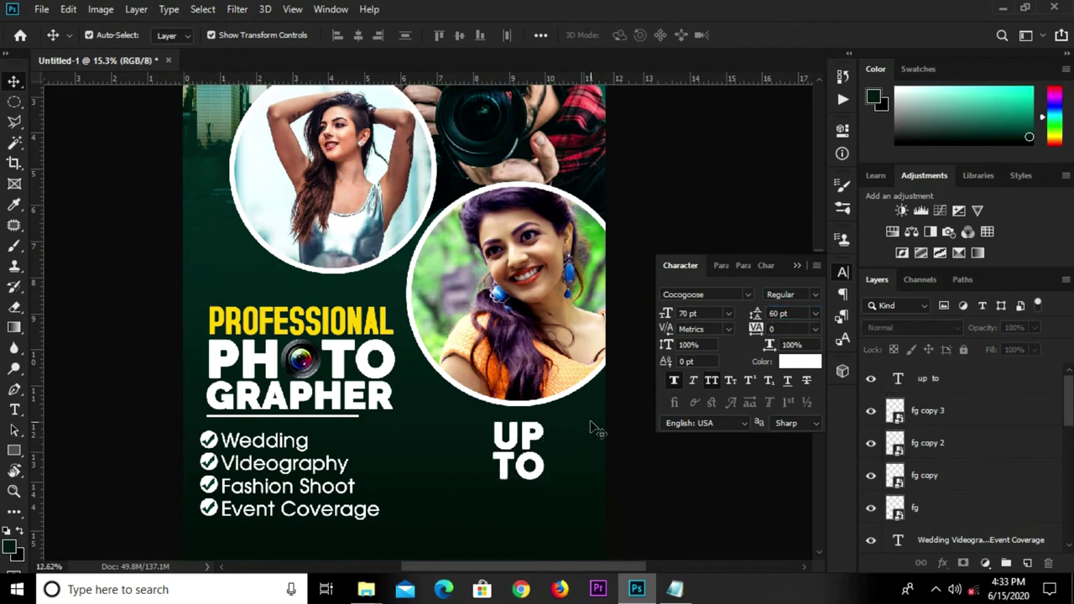
scroll(592, 425, "down", 2)
left_click(524, 457)
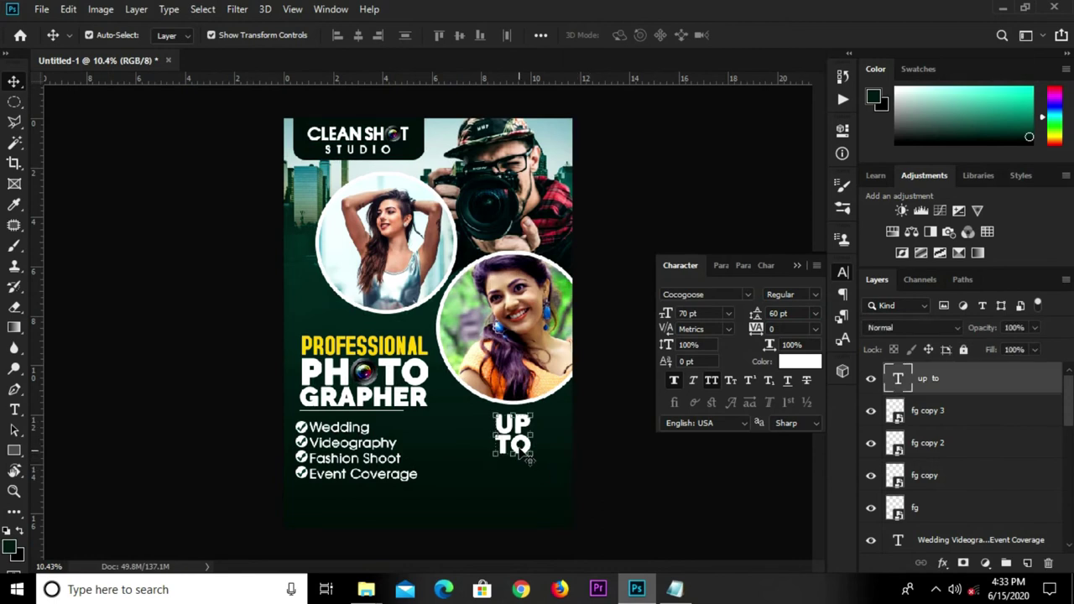
key("ctrl+t")
left_click_drag(493, 467, 500, 459)
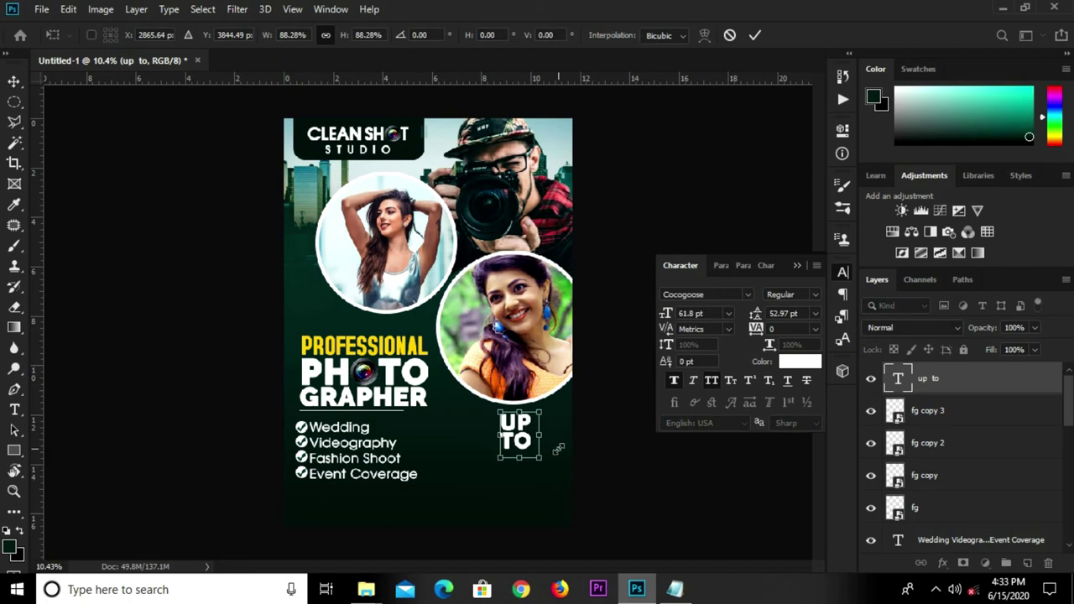
key("Return")
left_click(522, 443)
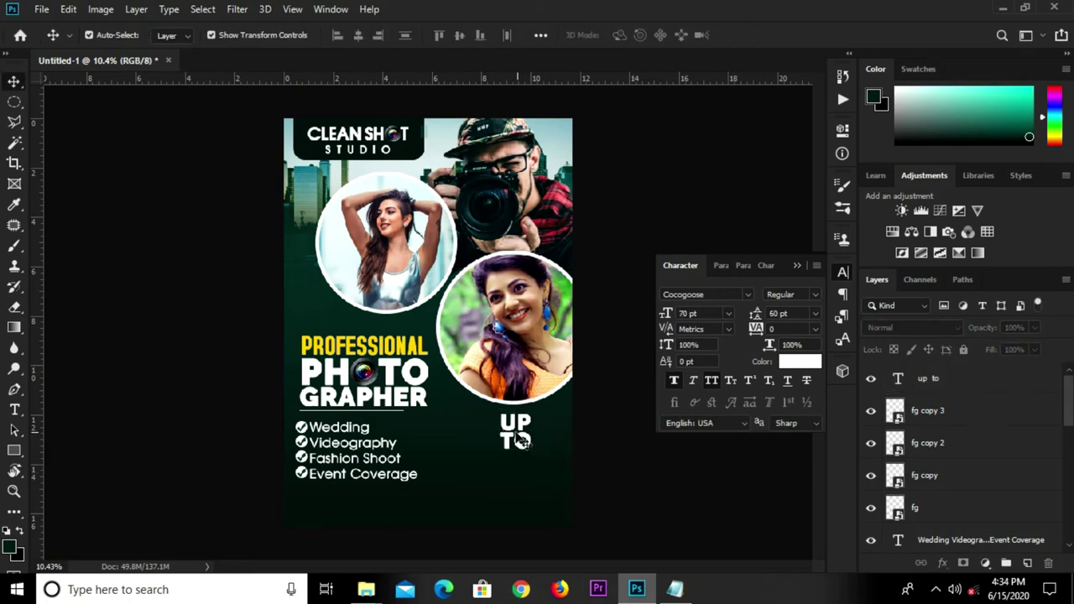
left_click(514, 442)
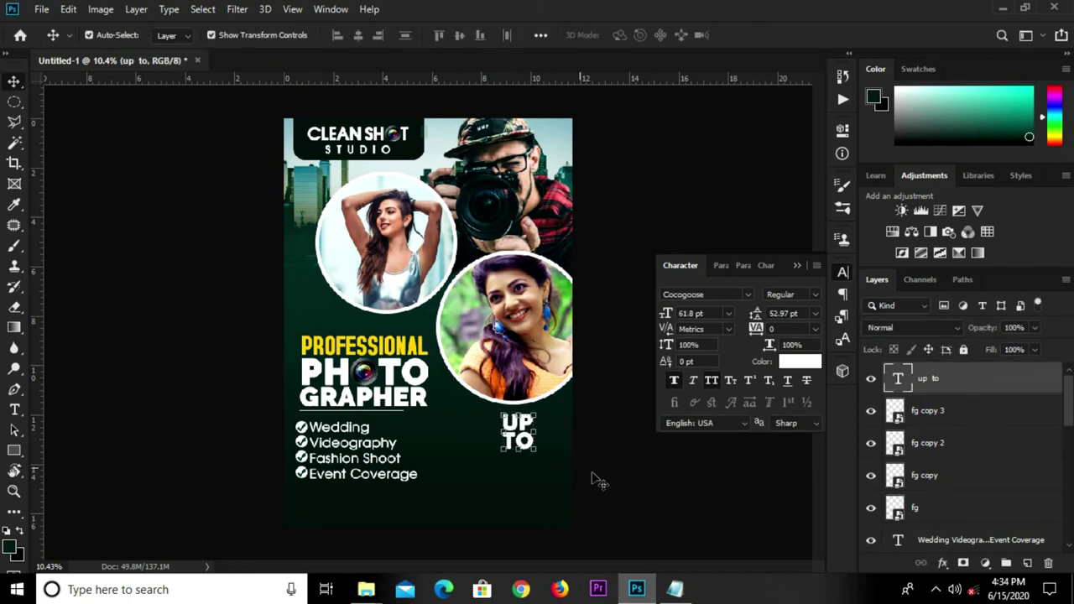
left_click(438, 415)
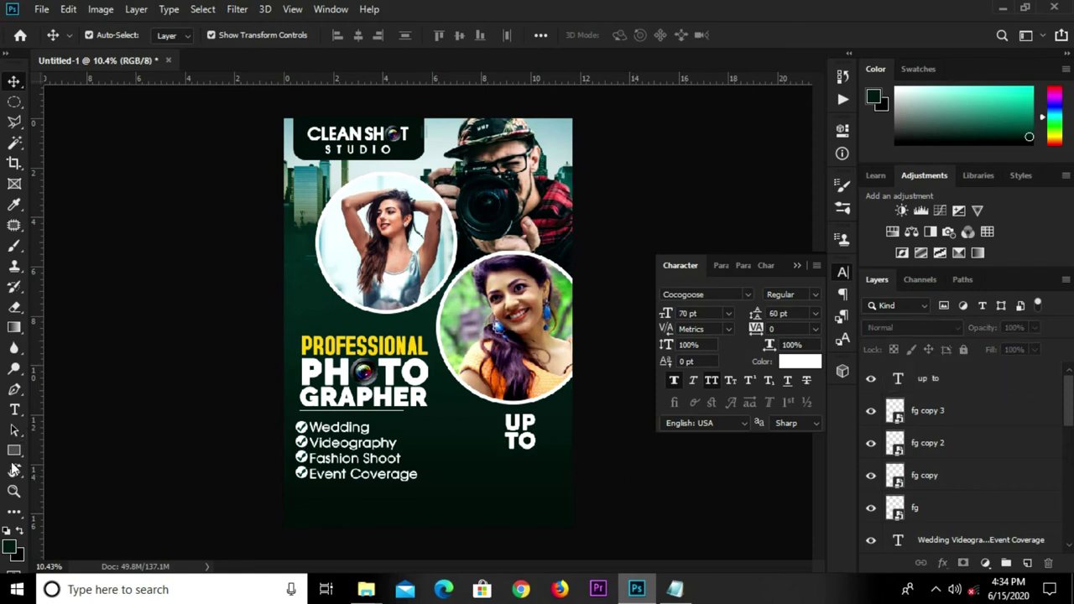
right_click(14, 453)
- Draw a yellow (ffc600) circle below UP TO, sampling the PROFESSIONAL heading colour
left_click(109, 480)
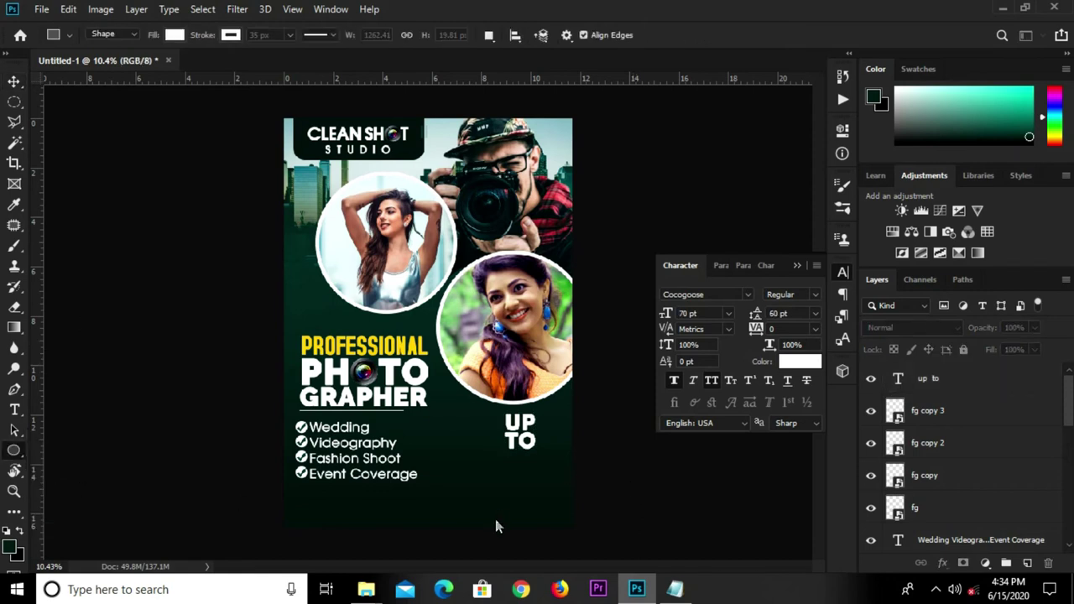
scroll(517, 513, "up", 2)
scroll(517, 514, "up", 1)
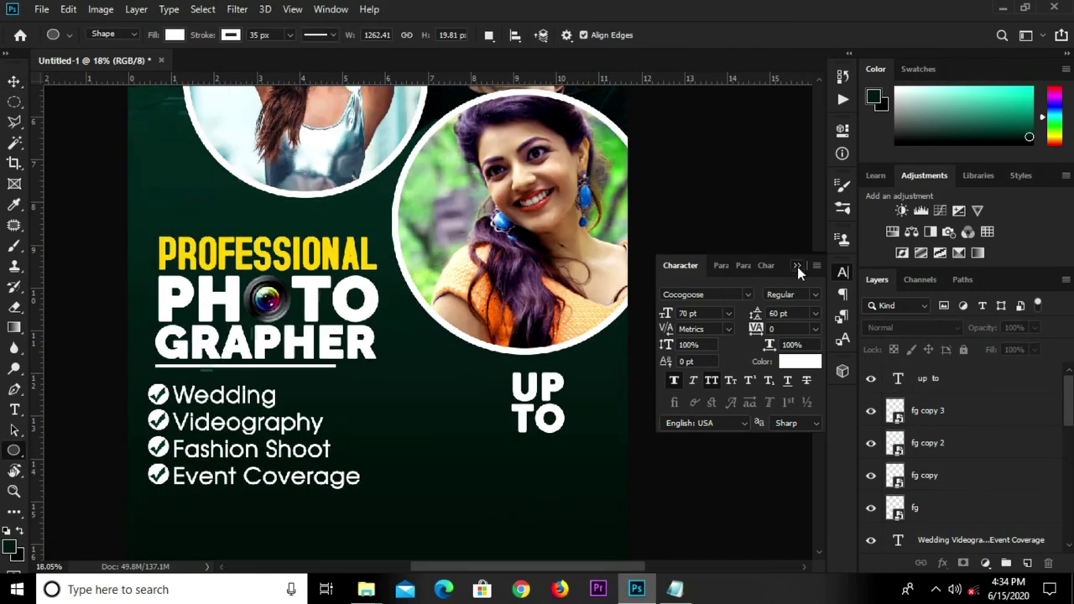
left_click(797, 265)
left_click_drag(819, 342, 818, 380)
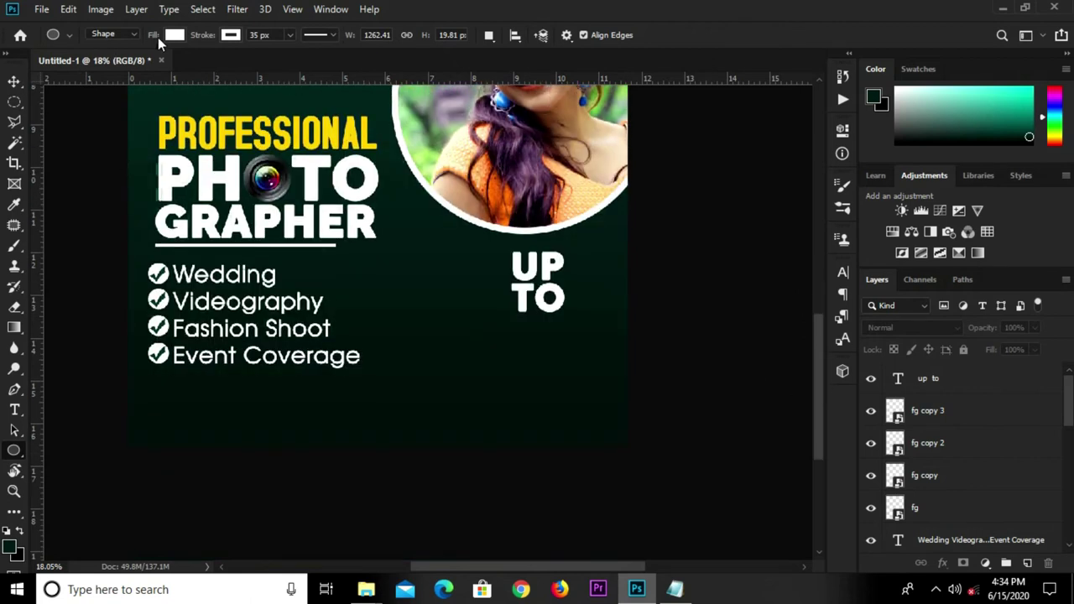
left_click(173, 35)
left_click(248, 69)
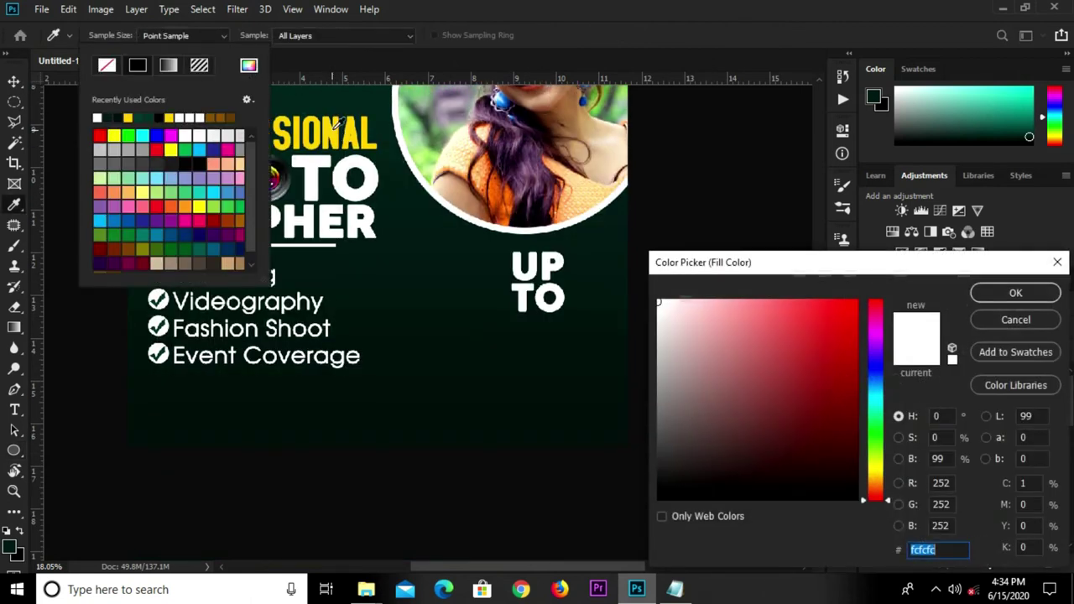
left_click(328, 140)
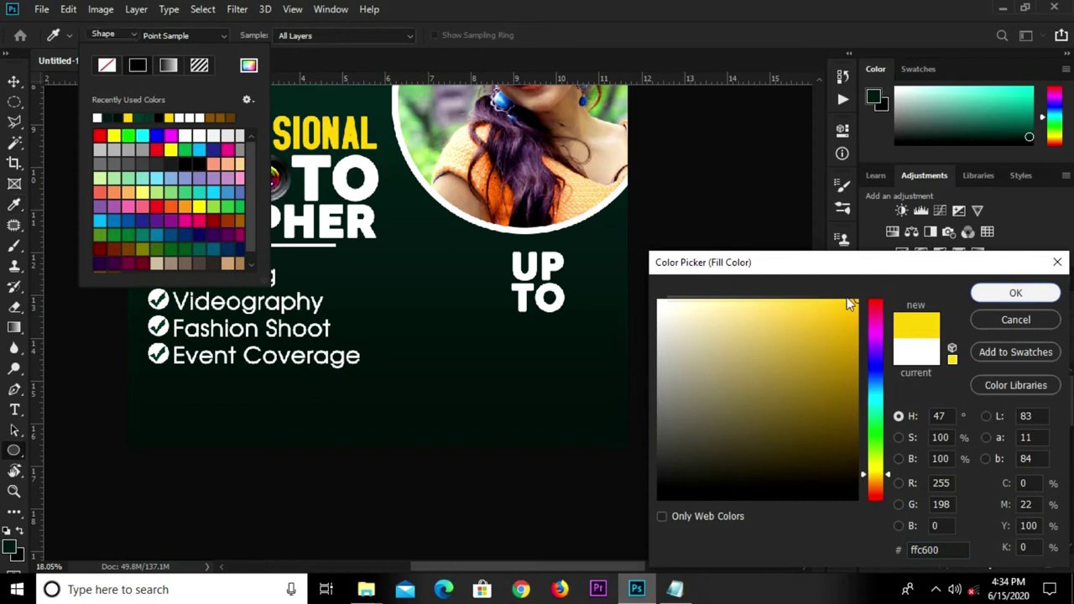
left_click(973, 293)
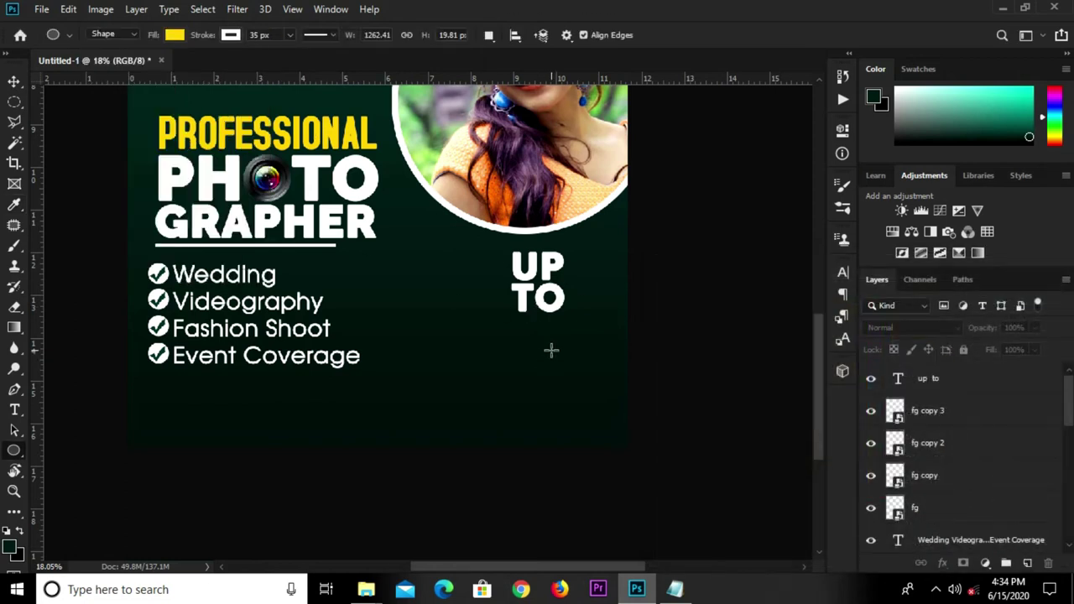
left_click_drag(581, 320, 451, 426)
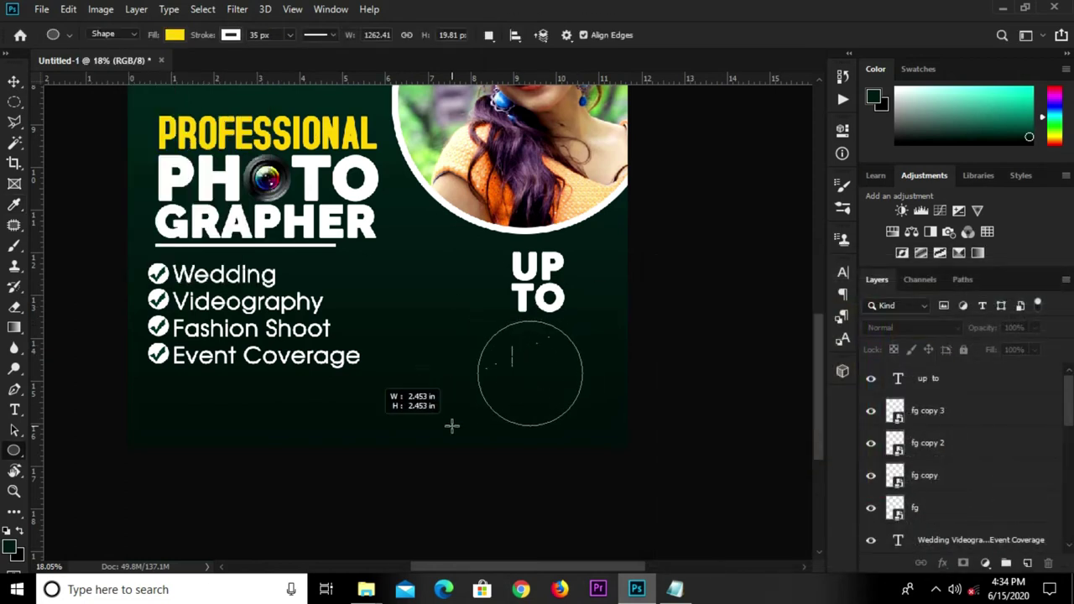
left_click_drag(451, 426, 458, 425)
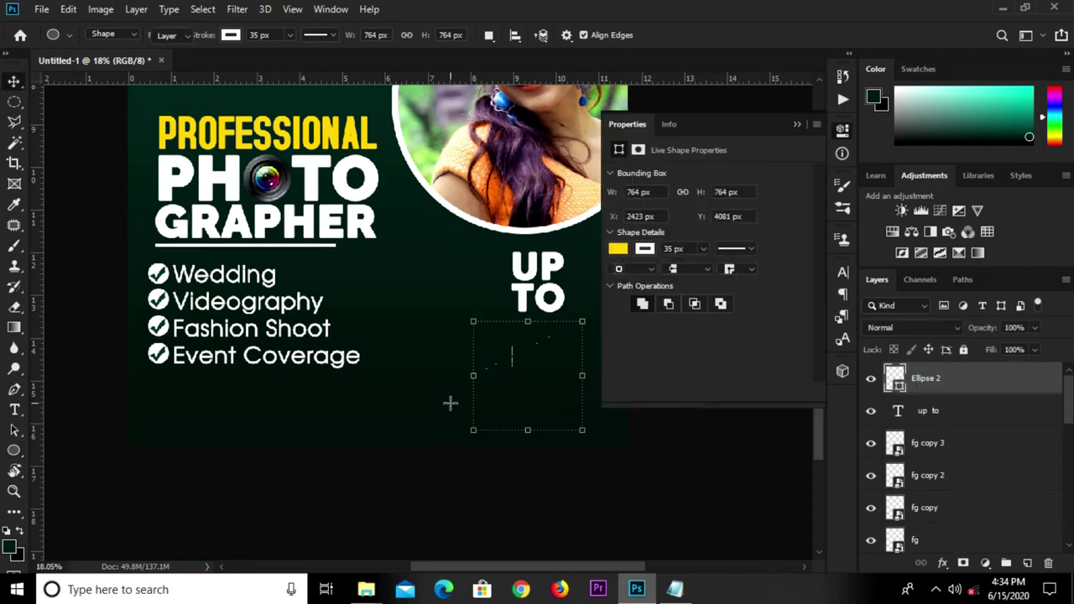
- Remove the yellow circle's white outline and nudge it slightly right
key("v")
left_click(644, 248)
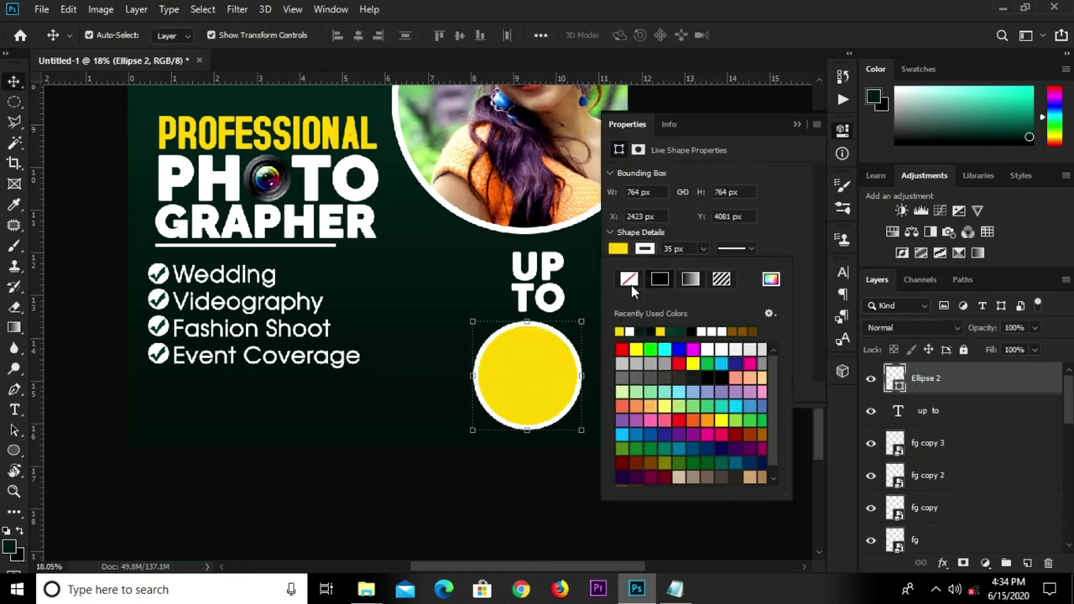
left_click(629, 279)
left_click(798, 133)
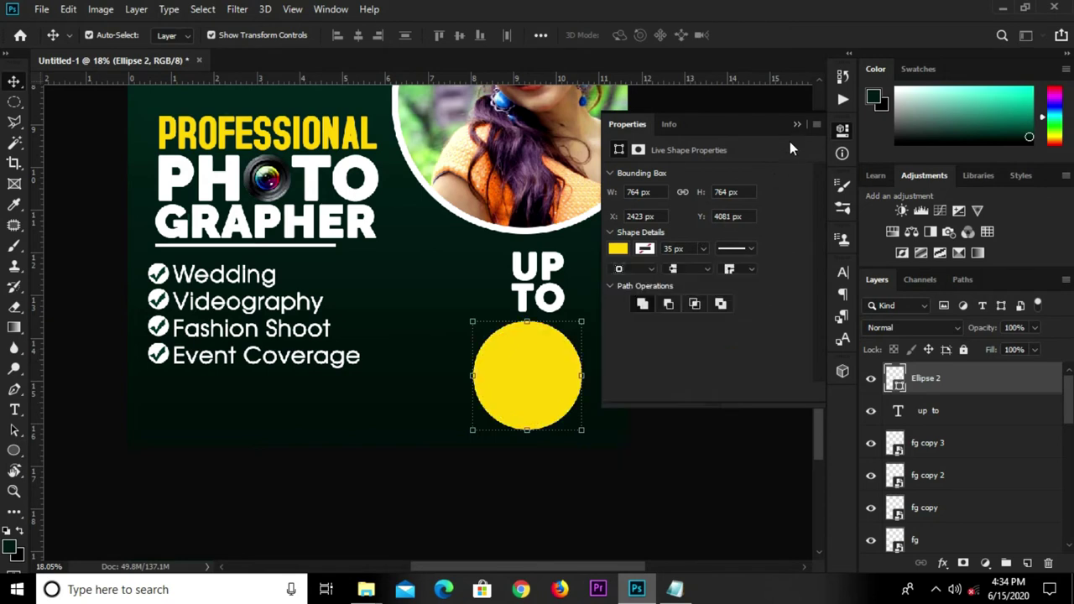
left_click(797, 124)
left_click(696, 353)
left_click_drag(524, 386, 535, 386)
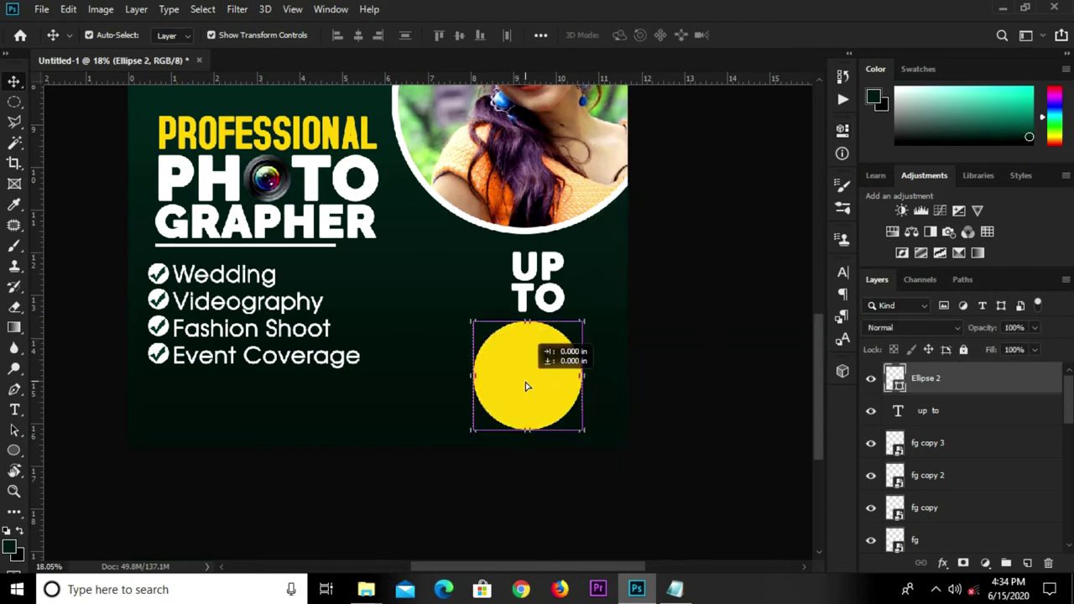
key("ctrl+0")
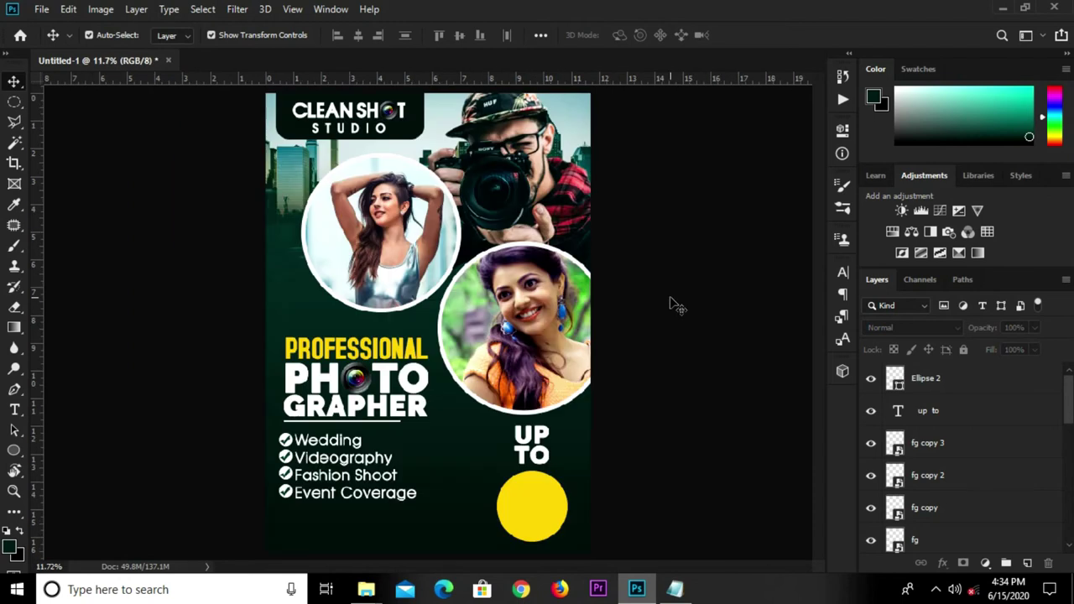
- Group the second woman's photo with its Ellipse 1 copy circle frame
left_click(541, 344)
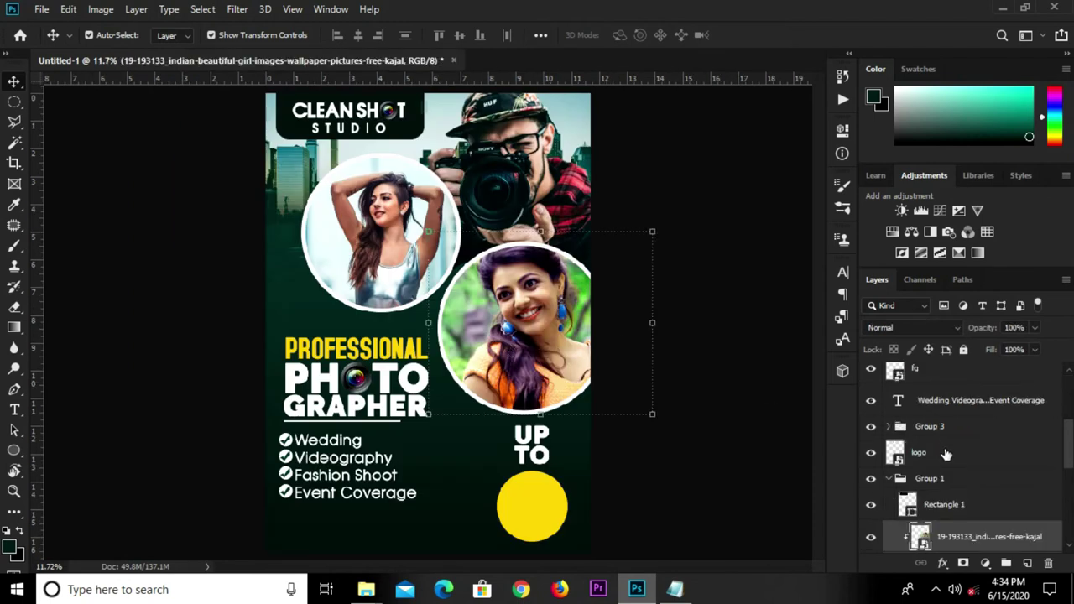
scroll(948, 495, "down", 2)
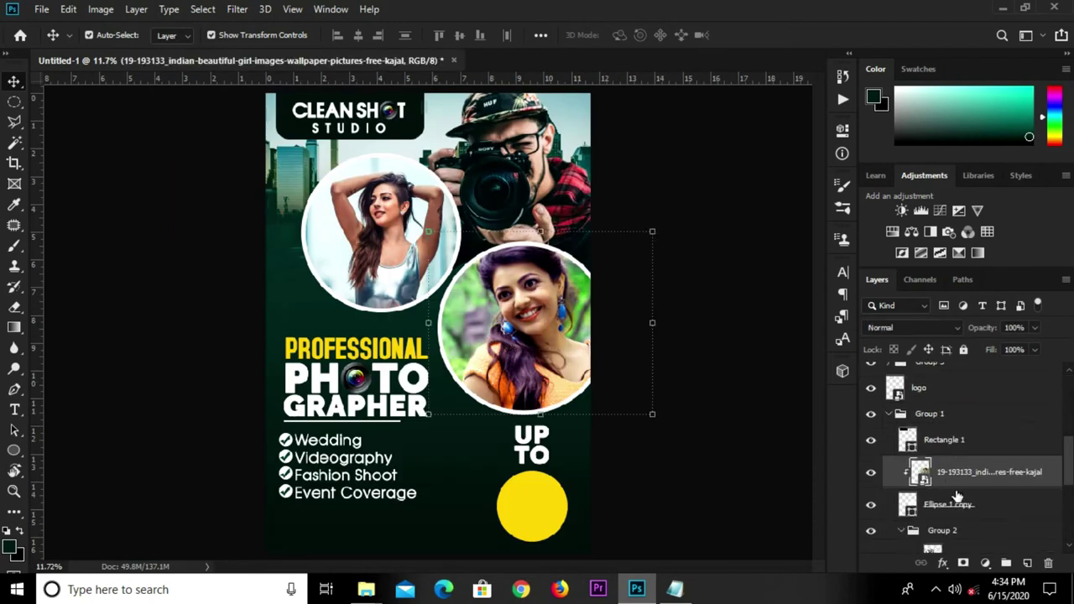
scroll(956, 496, "down", 1)
left_click(949, 478)
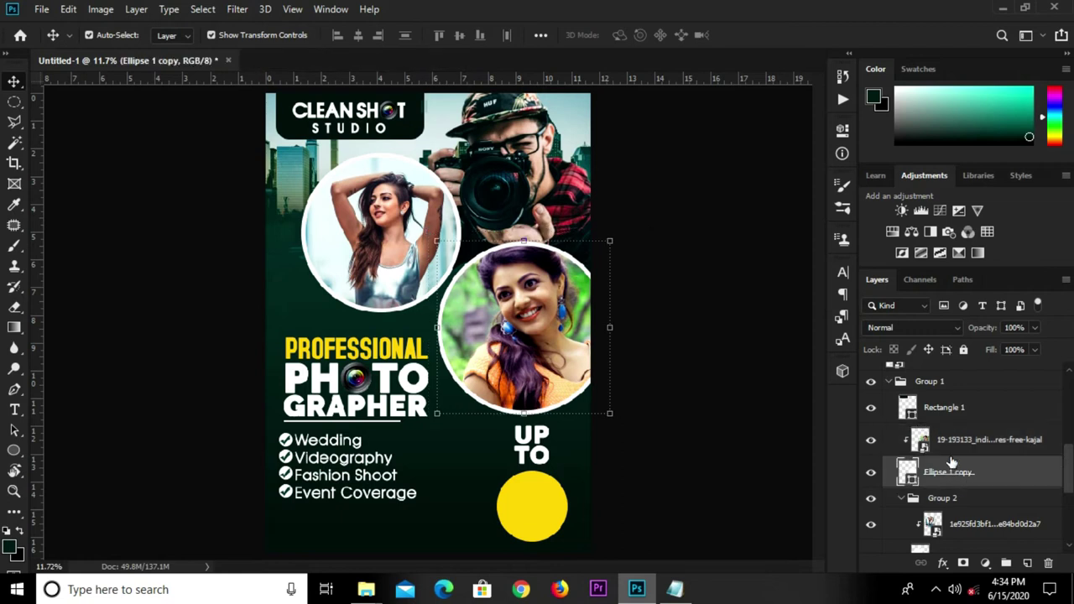
left_click(951, 444, "ctrl")
key("ctrl+g")
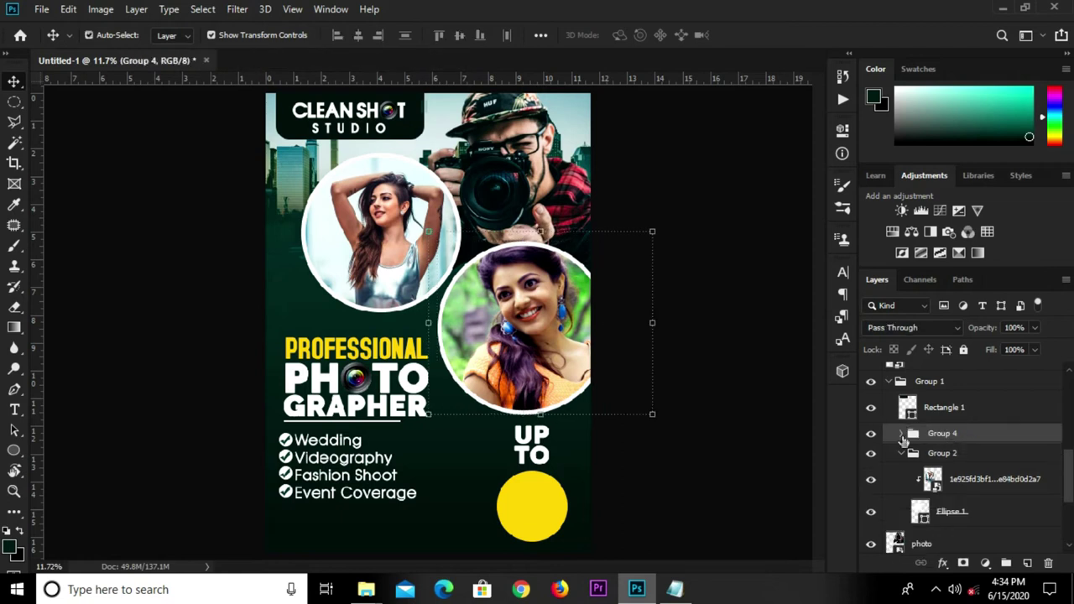
left_click(871, 433)
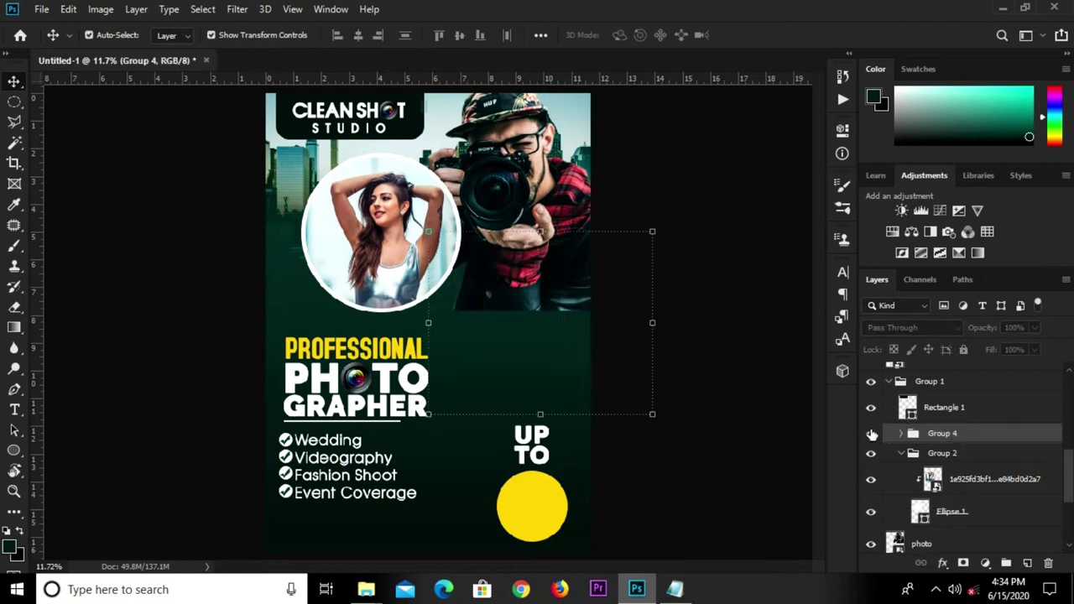
left_click(871, 433)
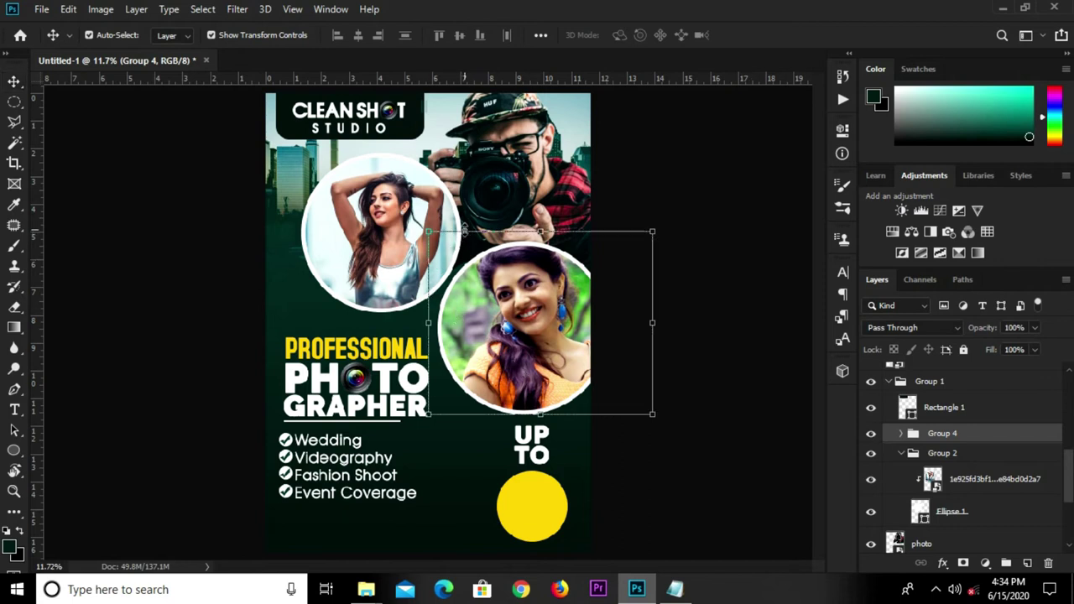
- Scale the grouped photo to about 93% and move it up and right
key("ctrl+t")
left_click_drag(656, 415, 640, 401)
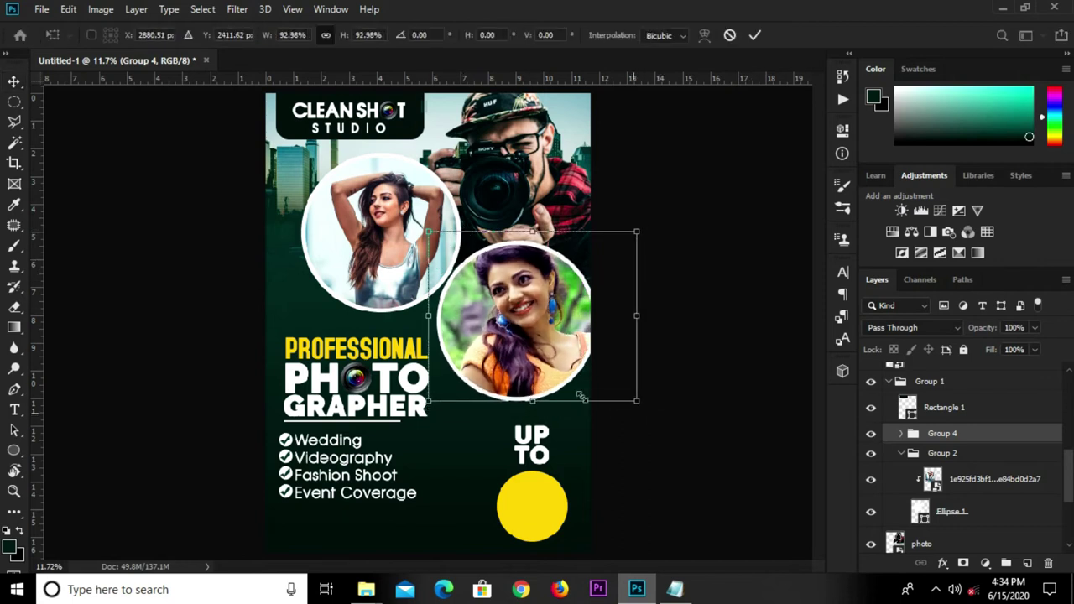
mouse_move(514, 360)
left_mouse_down()
mouse_move(528, 345)
mouse_move(529, 353)
left_mouse_up()
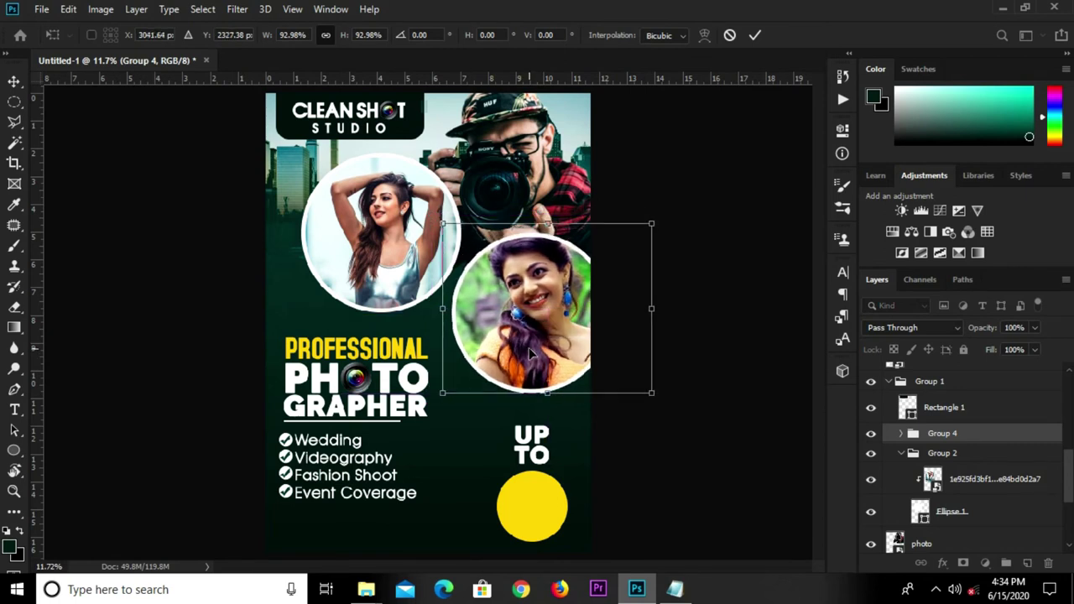
key("Return")
left_click(647, 463)
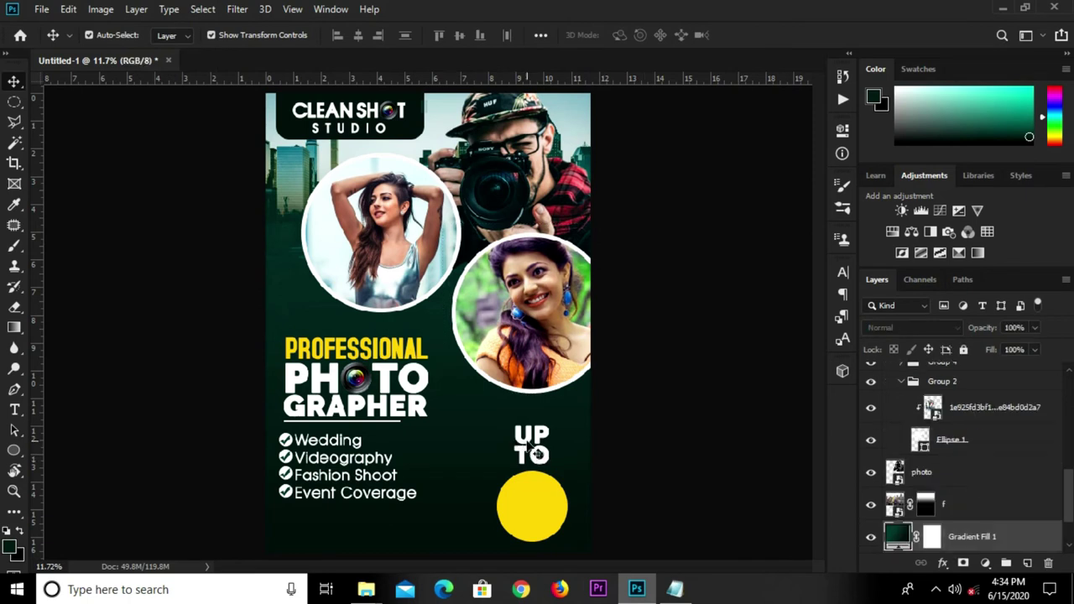
- Reposition the UP TO text slightly upward under the photo
left_click(535, 453)
scroll(532, 448, "up", 2)
left_click_drag(534, 451, 524, 416)
scroll(545, 491, "down", 2)
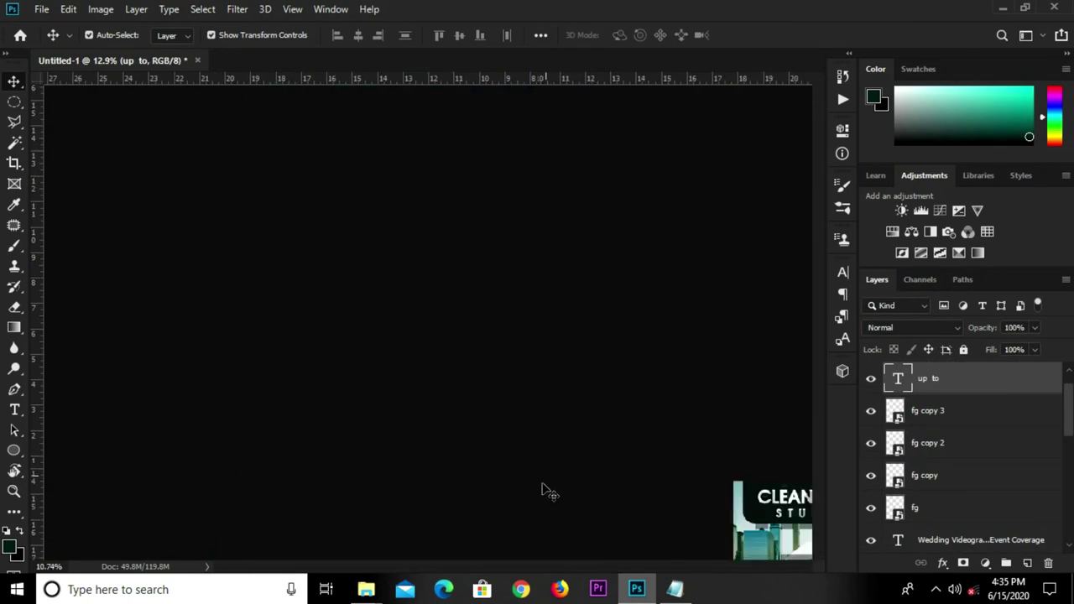
key("ctrl+v")
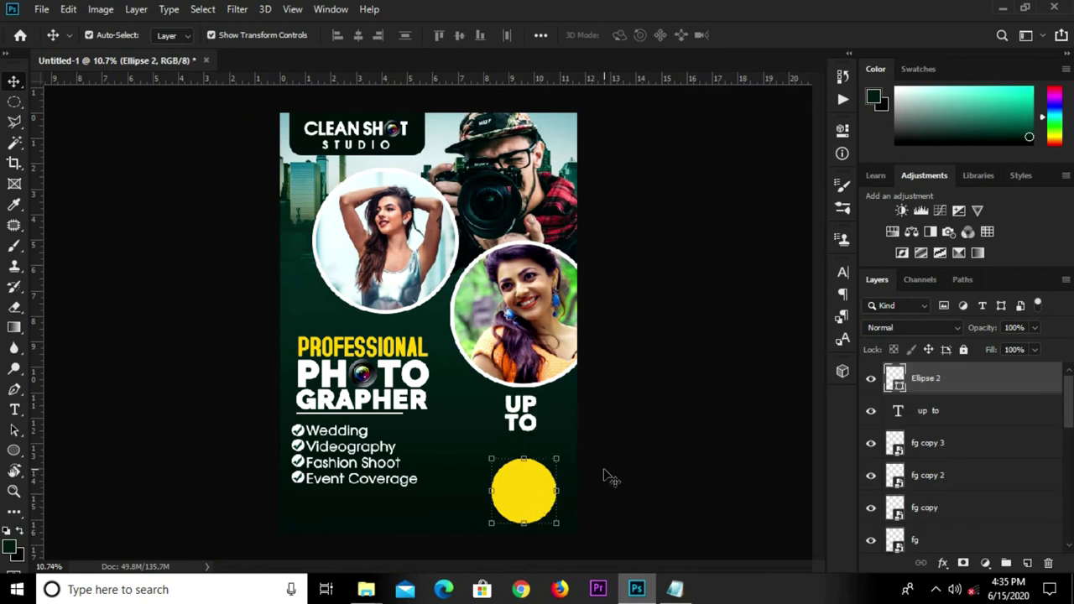
left_click(608, 468)
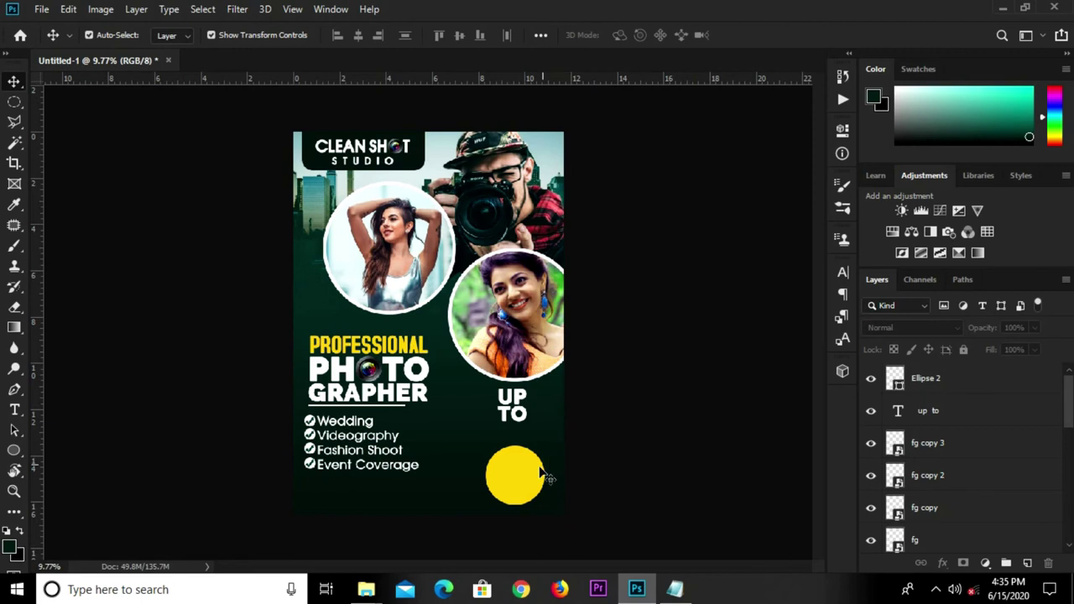
- Move the yellow circle (Ellipse 2) slightly lower with a free transform
scroll(534, 529, "up", 2)
left_click(534, 512)
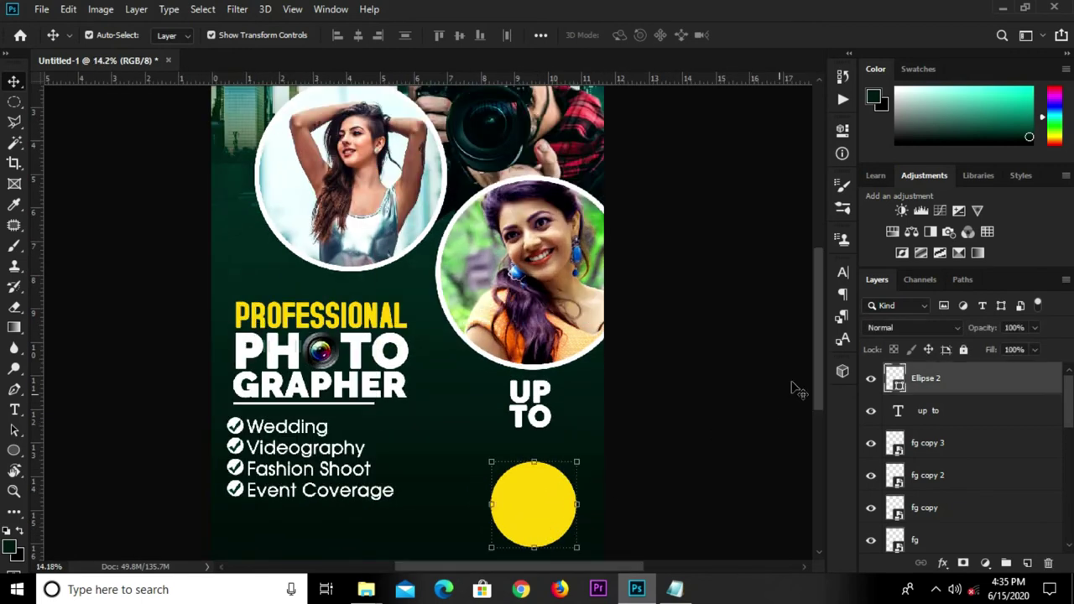
left_click_drag(816, 369, 814, 407)
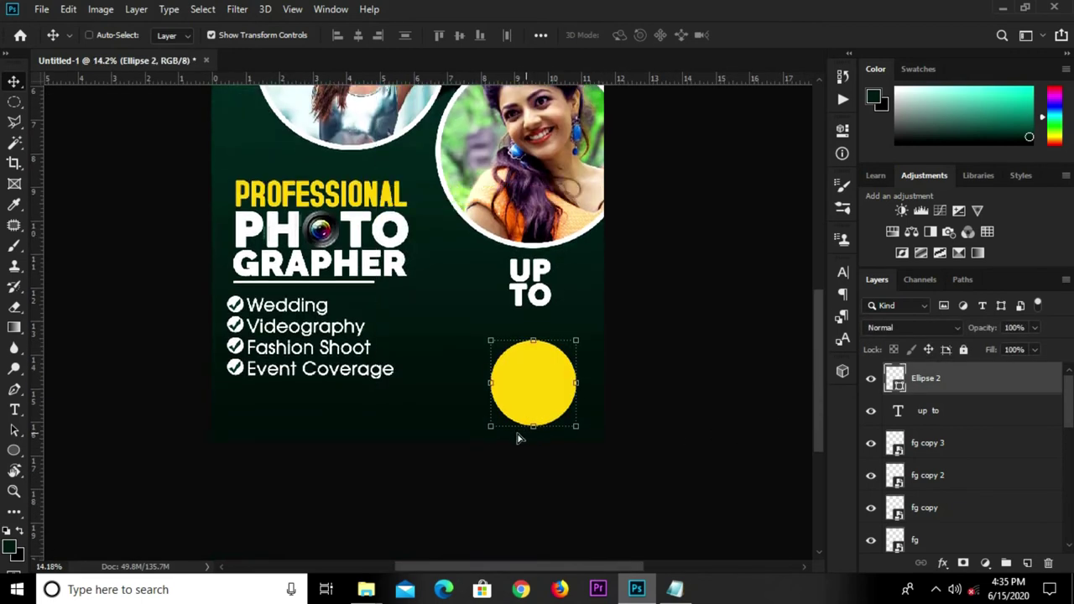
key("ctrl+t")
left_click_drag(487, 339, 485, 335)
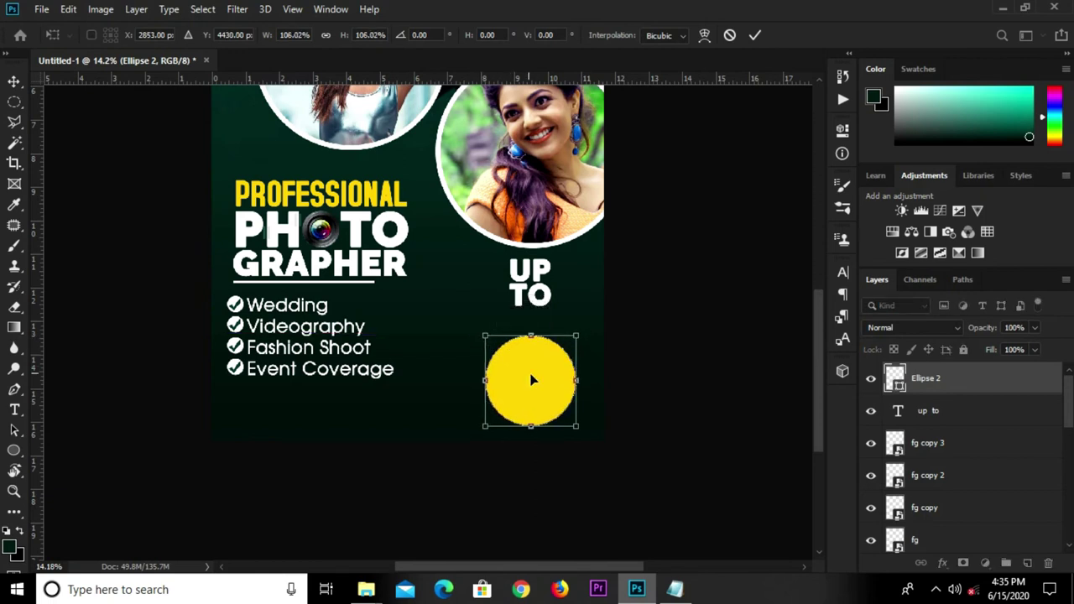
left_click_drag(529, 380, 528, 388)
key("Return")
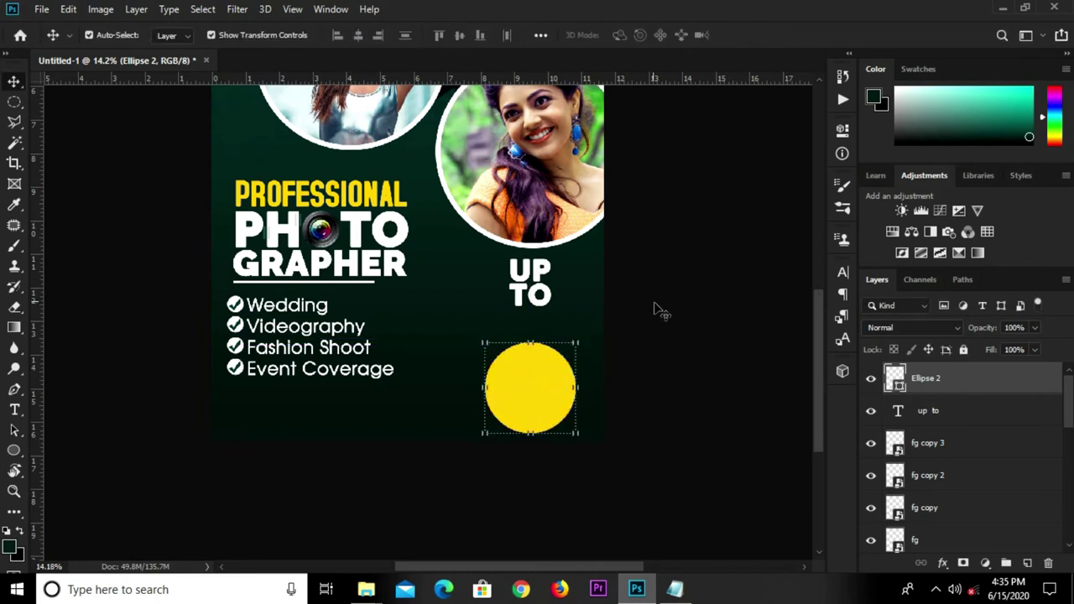
- Move the UP TO text slightly higher
left_click(541, 295)
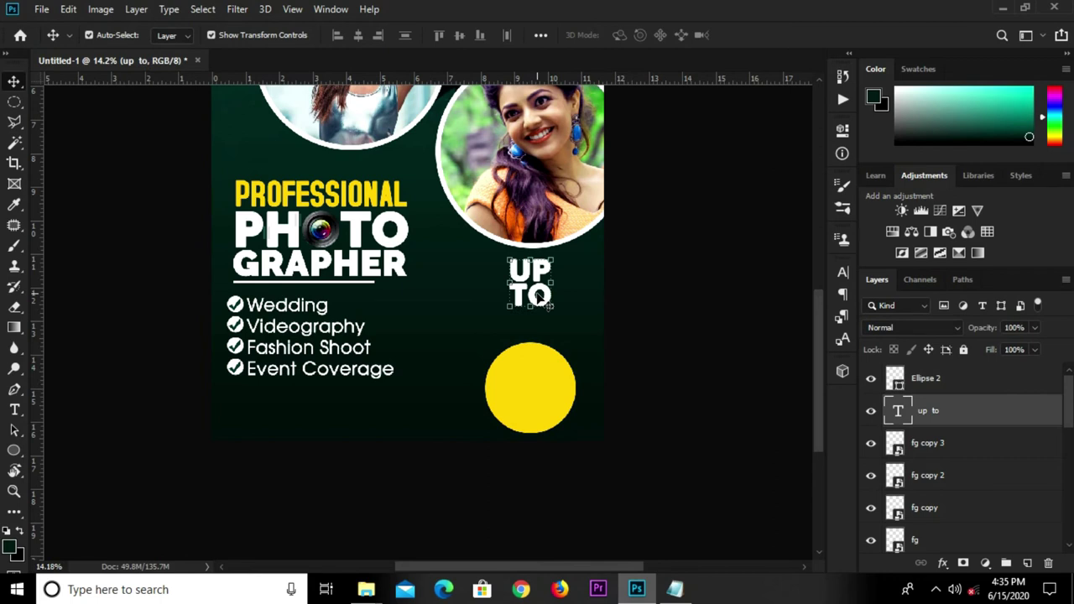
left_click_drag(541, 295, 541, 291)
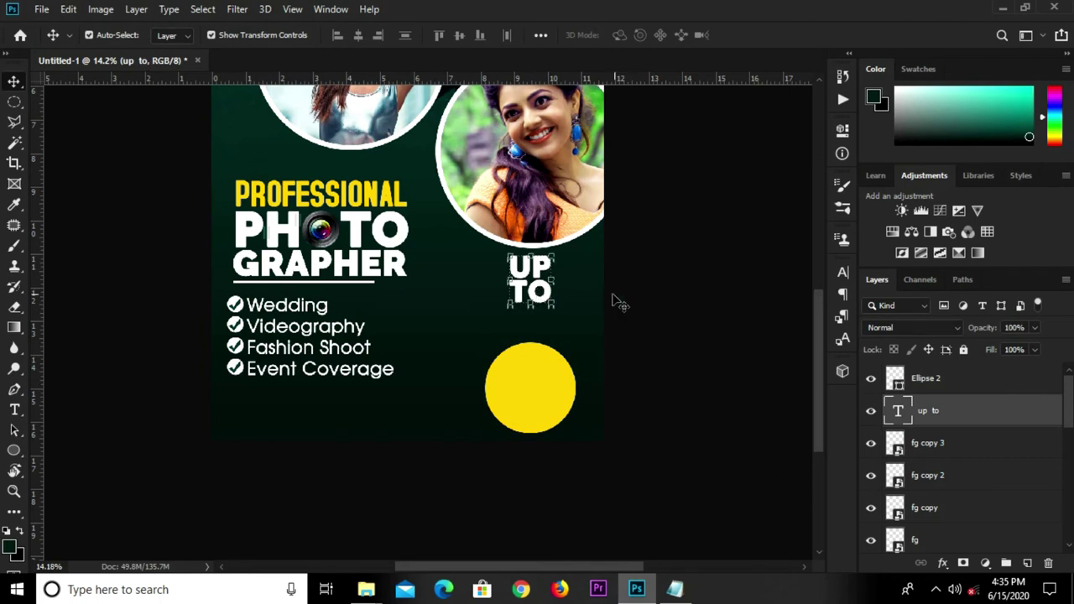
left_click(638, 300)
scroll(556, 264, "up", 1)
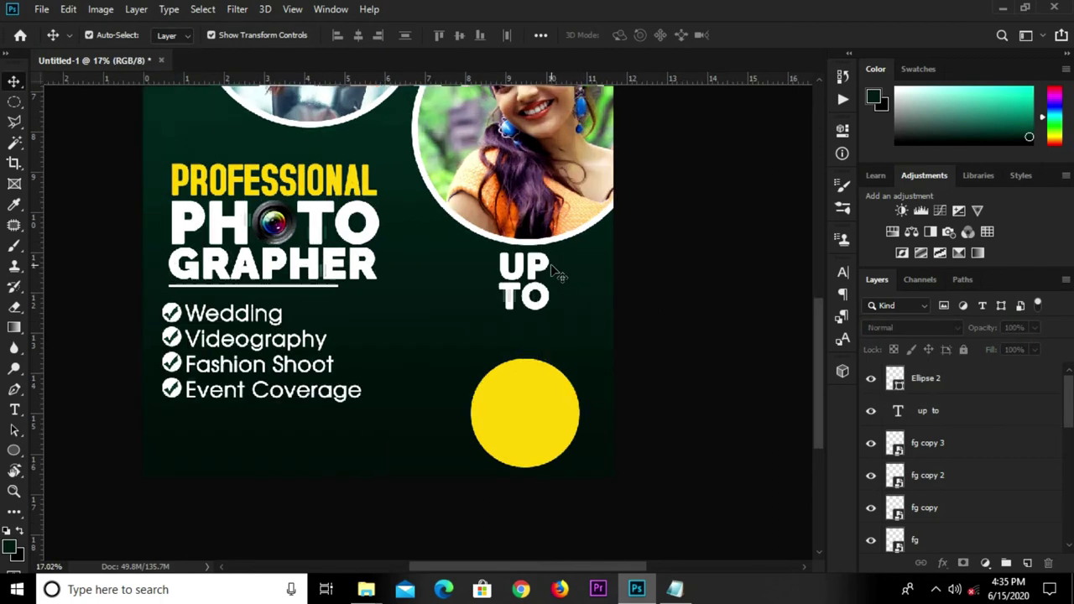
- Draw an unfilled dark oval with a 15.60 px outline from TO down to the circle
left_click(12, 452)
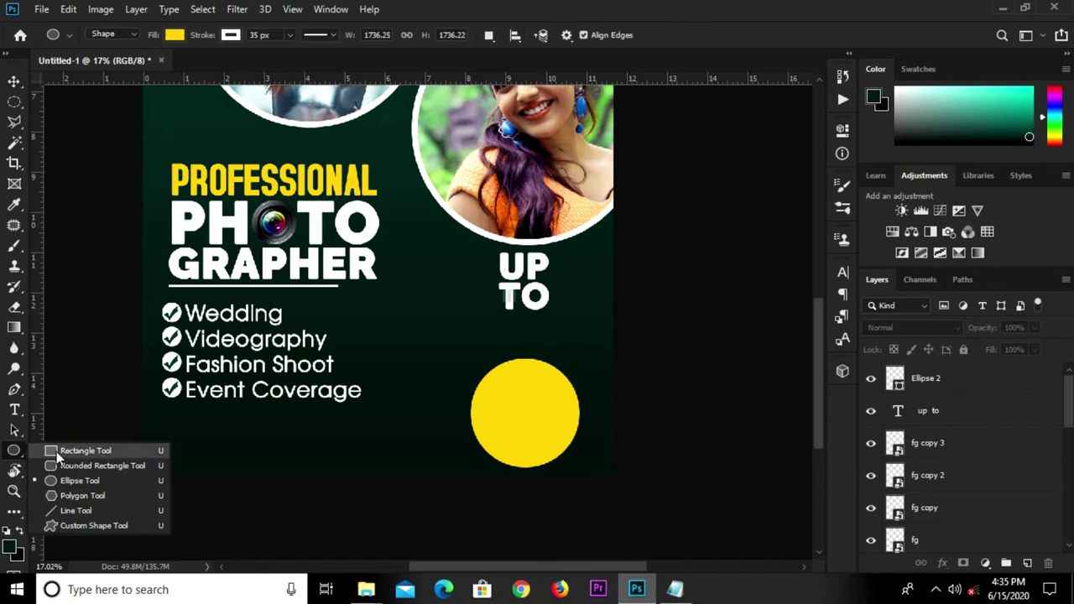
left_click(57, 476)
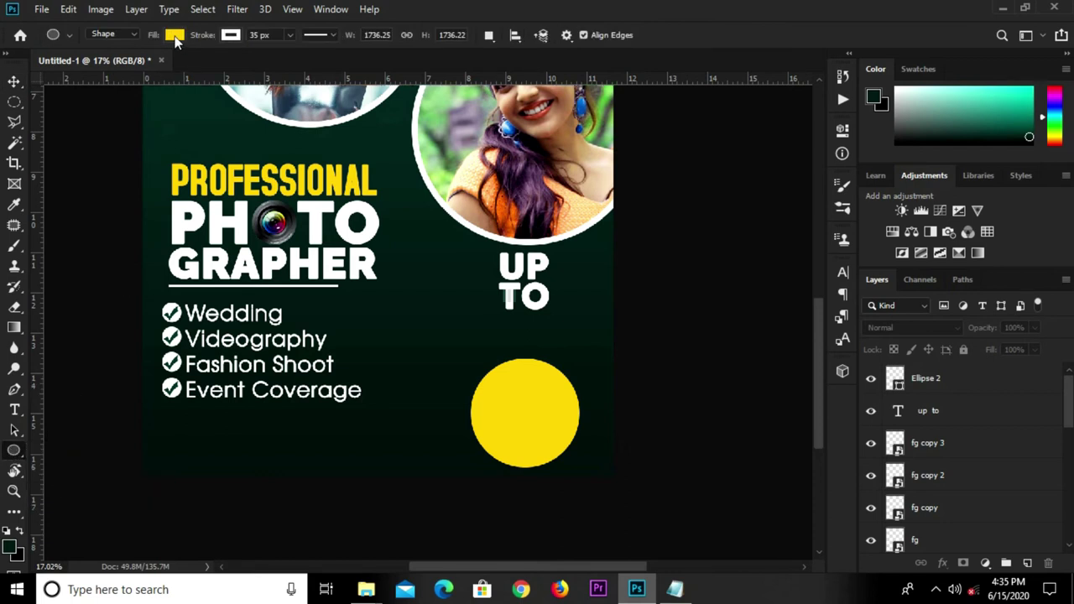
left_click(176, 38)
left_click(107, 66)
left_click(233, 37)
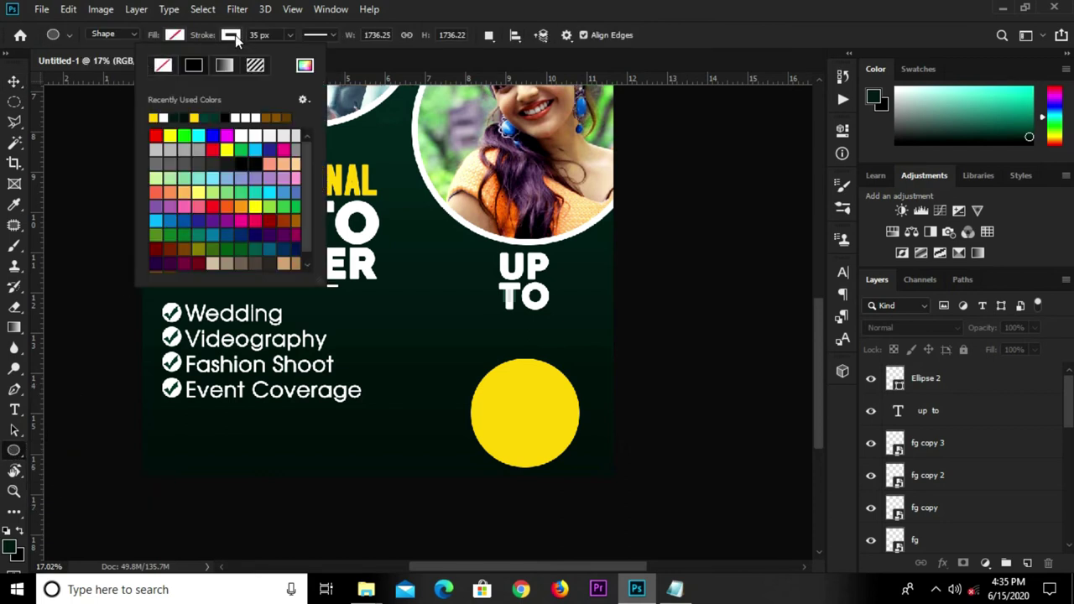
left_click(229, 116)
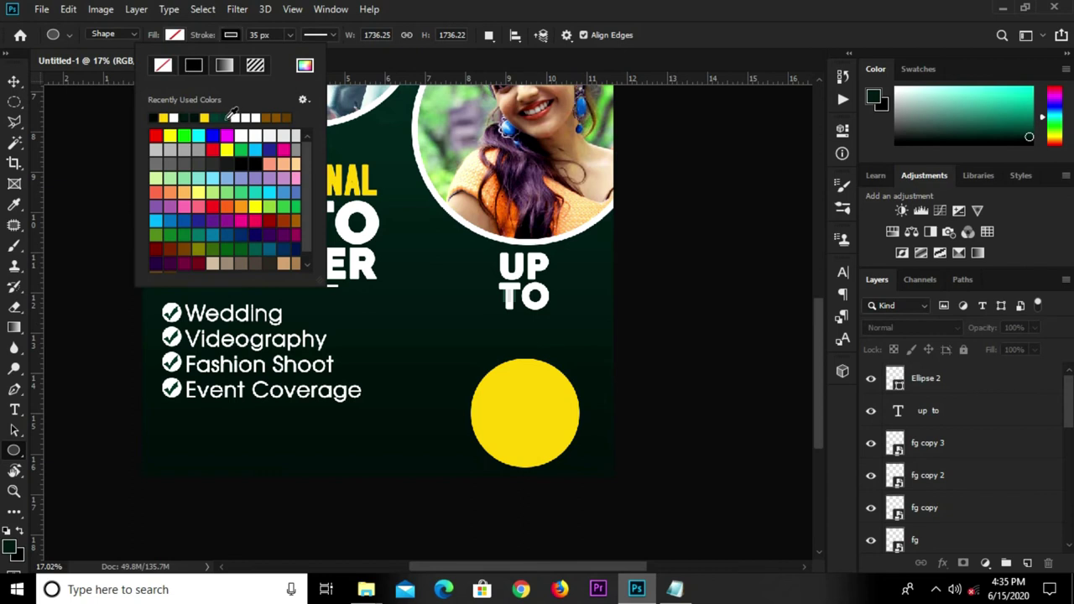
left_click(290, 35)
left_click_drag(284, 49, 309, 53)
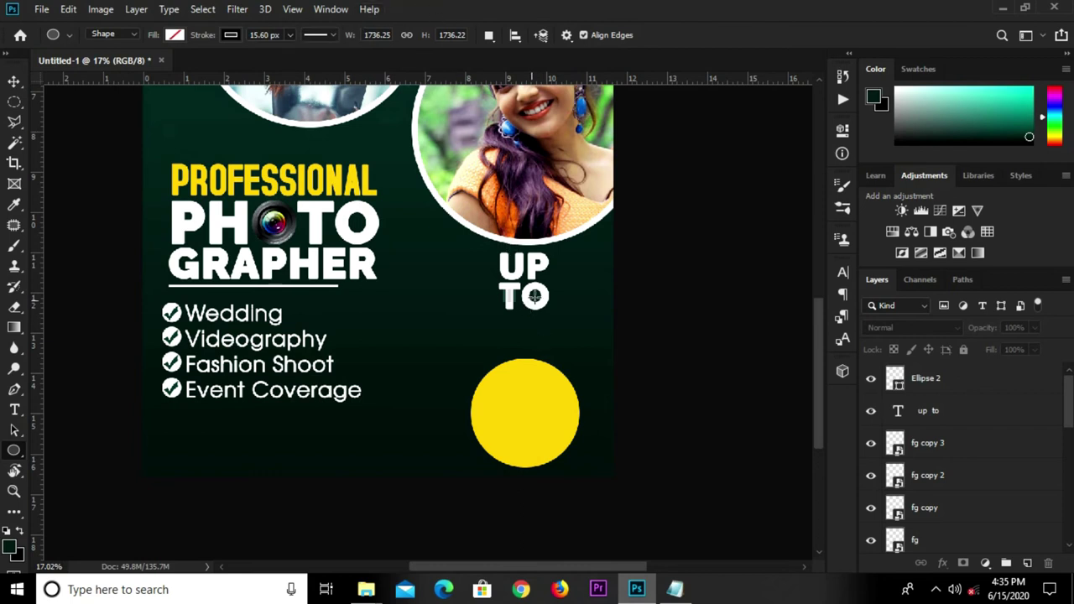
mouse_move(531, 295)
left_mouse_down()
mouse_move(538, 375)
mouse_move(511, 383)
left_mouse_up()
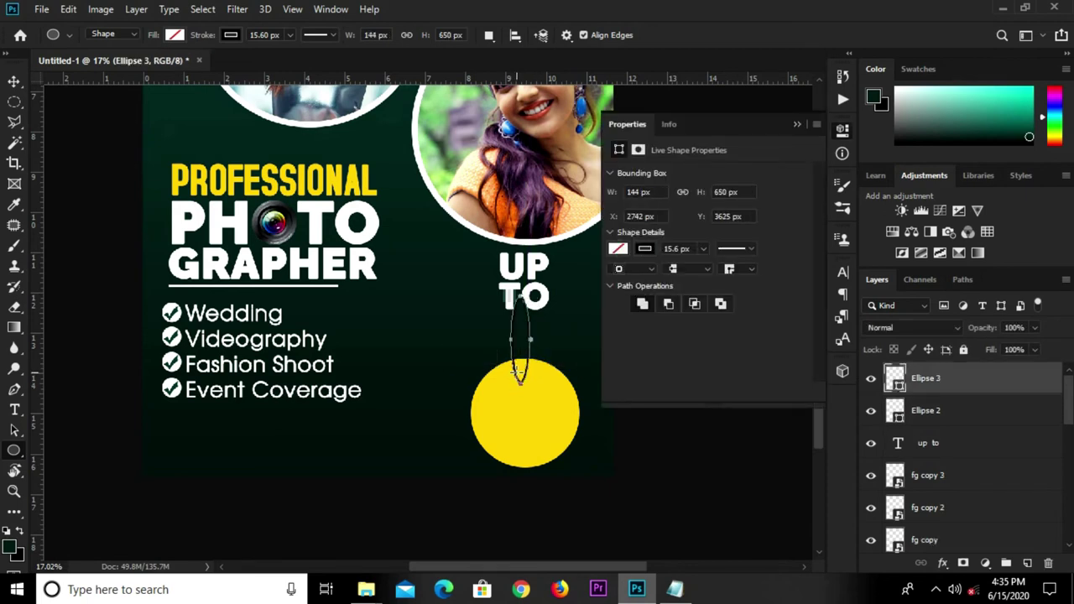
- Position the black oval under the O and make it shorter and narrower
left_click(797, 123)
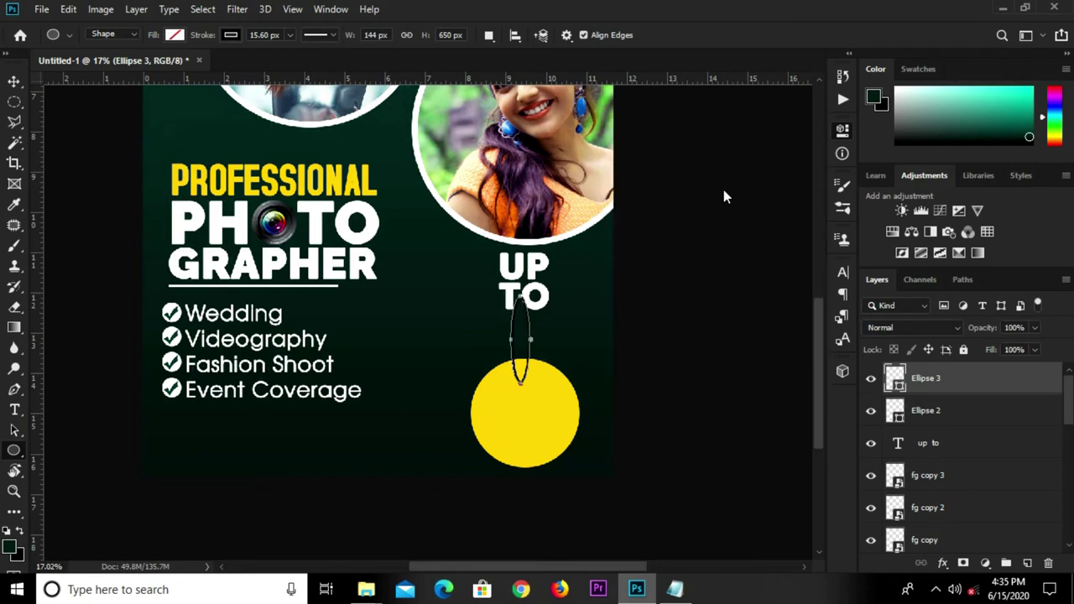
key("v")
scroll(521, 330, "up", 1)
scroll(520, 331, "up", 1)
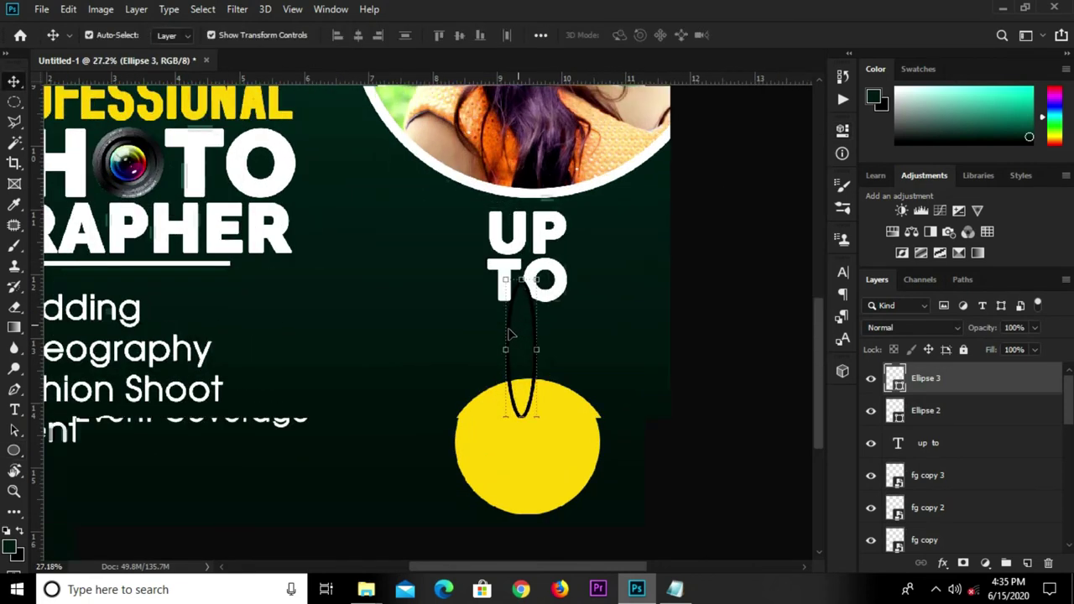
left_click_drag(521, 331, 529, 339)
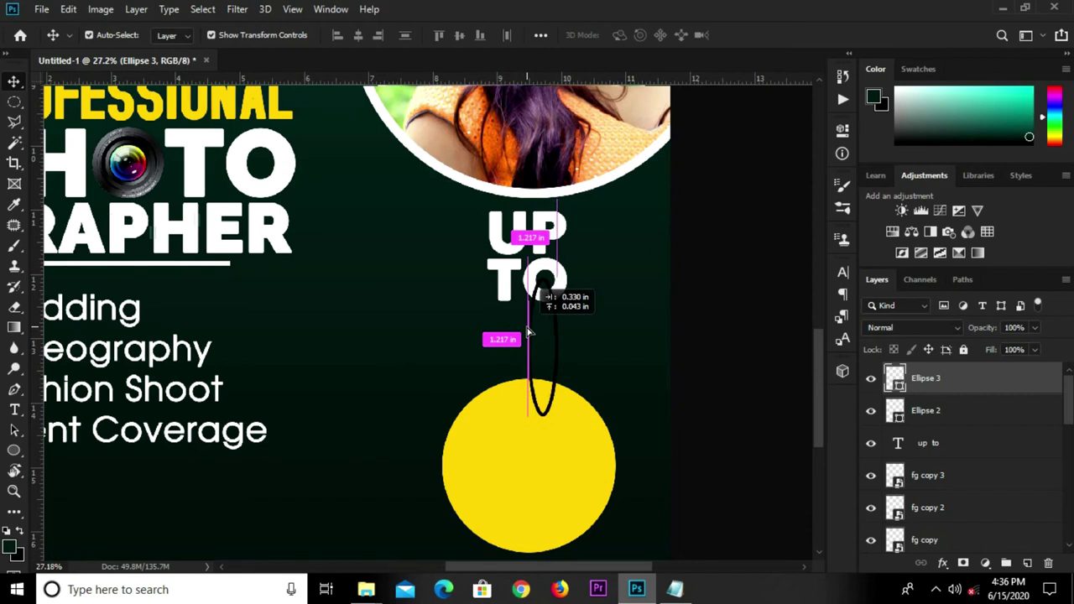
left_click_drag(530, 339, 530, 339)
key("Up")
key("Up")
key("Up")
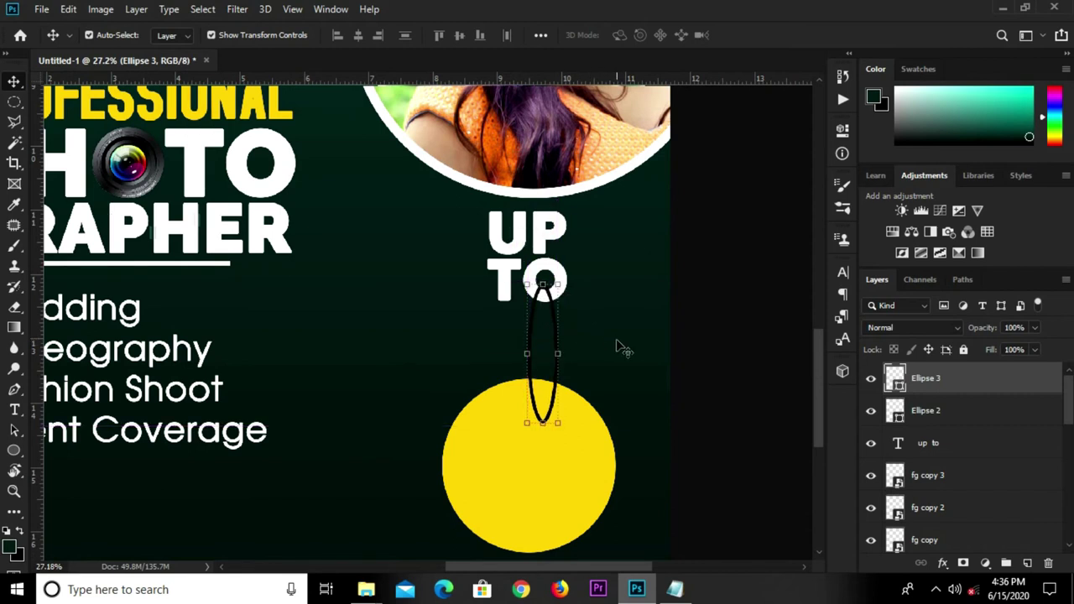
left_click_drag(541, 423, 541, 400)
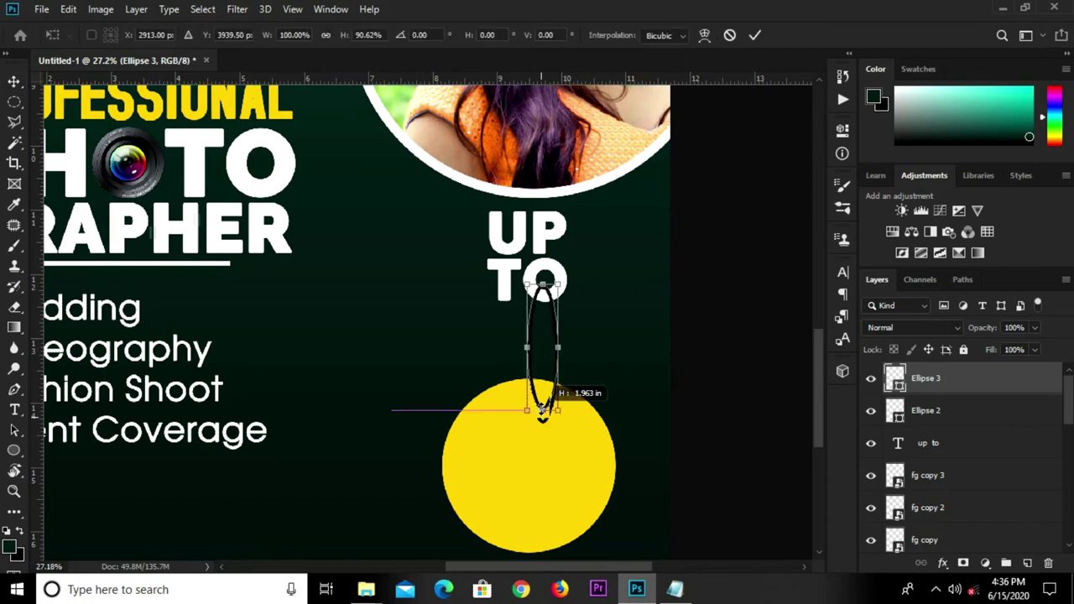
left_click_drag(560, 343, 552, 344)
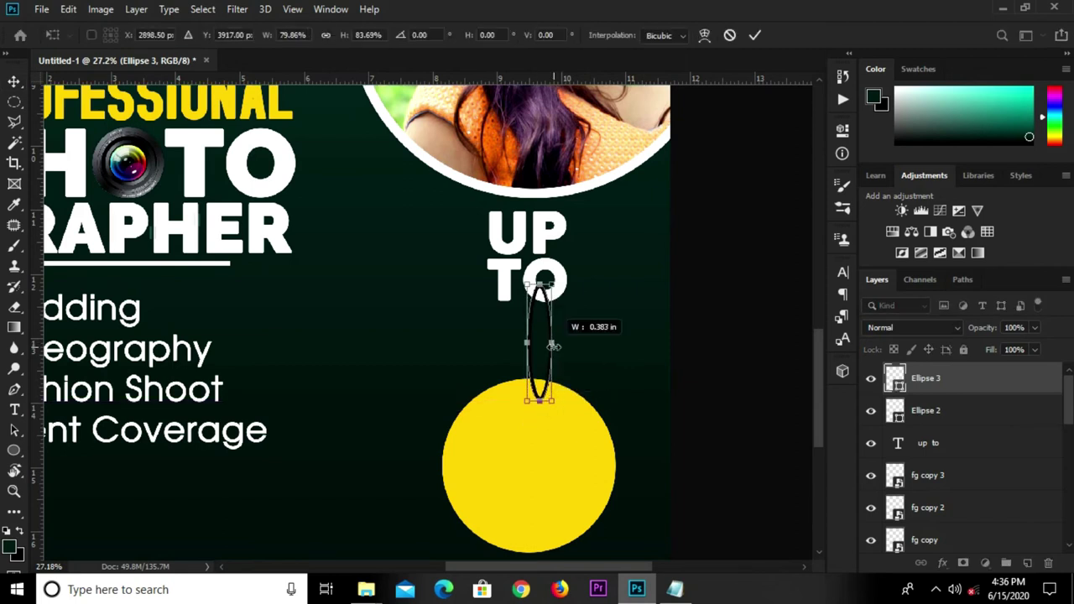
left_click(754, 34)
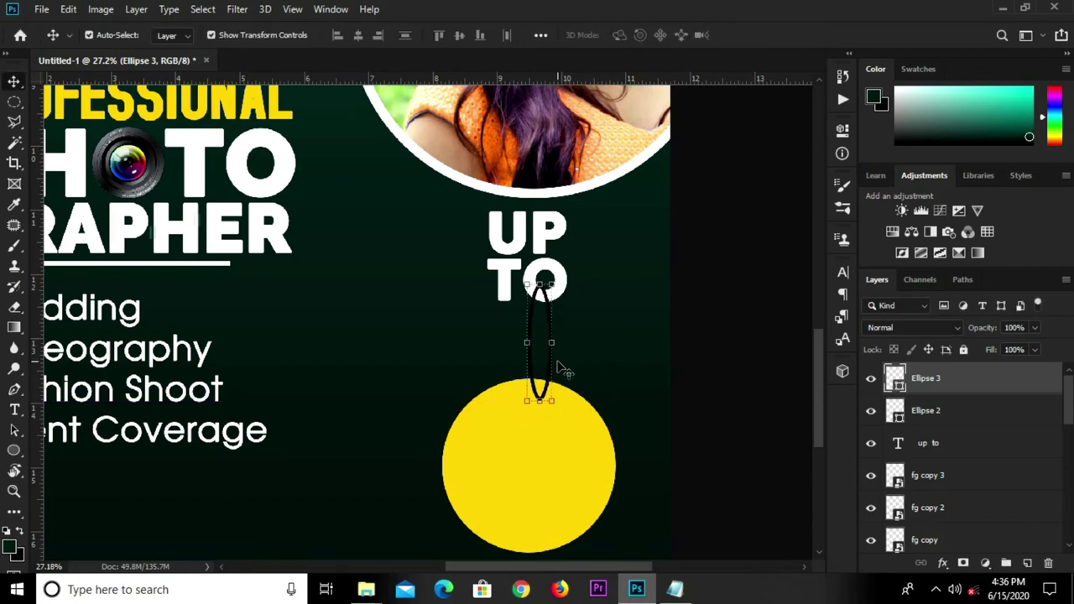
- Nudge the yellow circle right and the UP TO text left to line them up
scroll(568, 372, "up", 1)
scroll(557, 361, "up", 1)
left_click(561, 487)
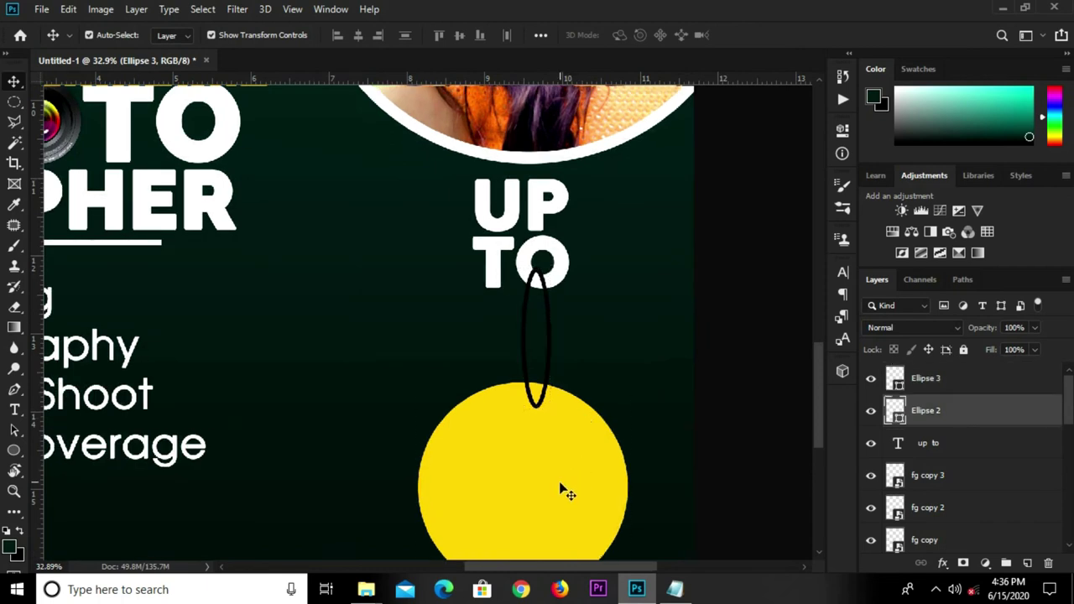
key("shift+Right")
key("shift+Right")
key("shift+Right")
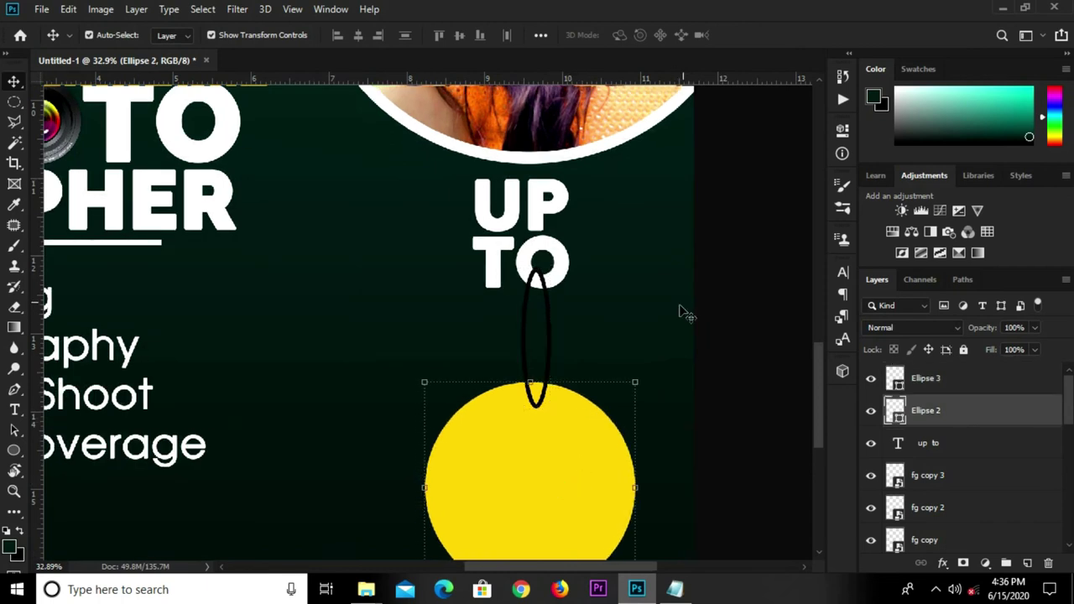
left_click(726, 286)
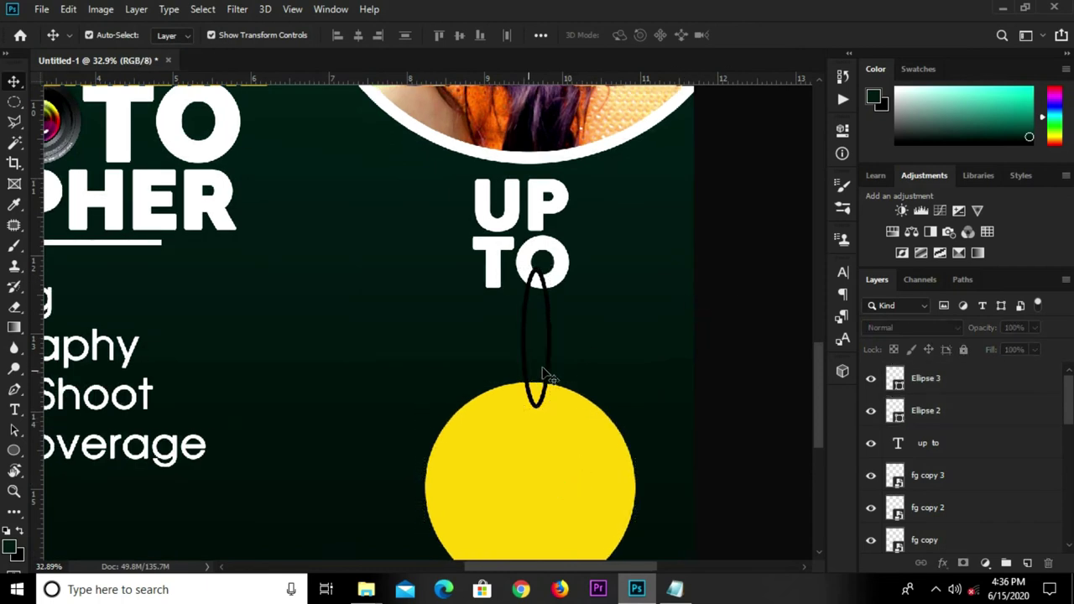
left_click(562, 275)
key("shift+Left")
key("shift+Left")
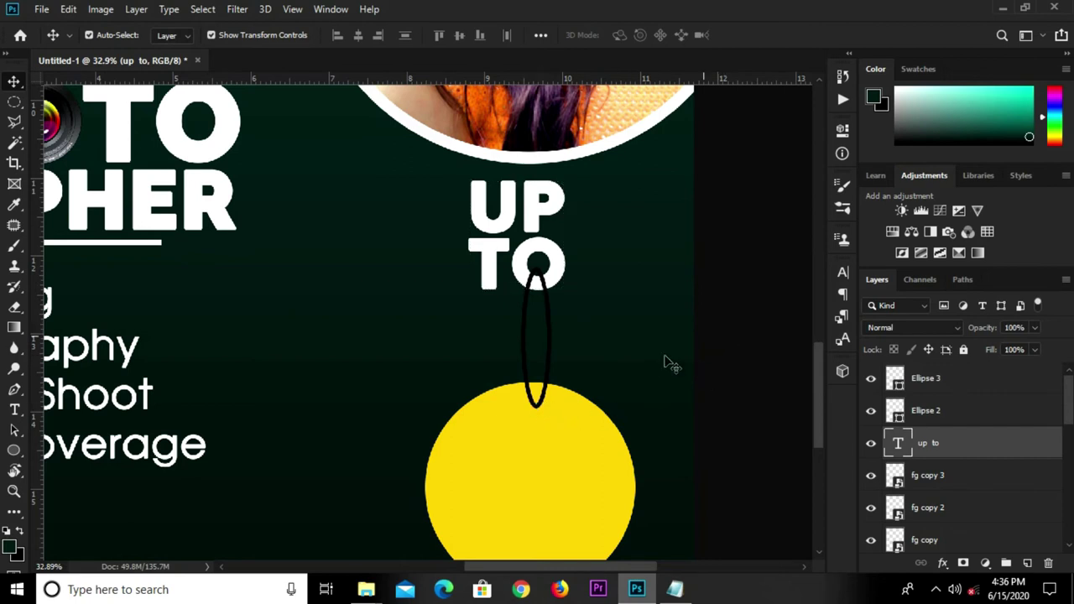
left_click(520, 460)
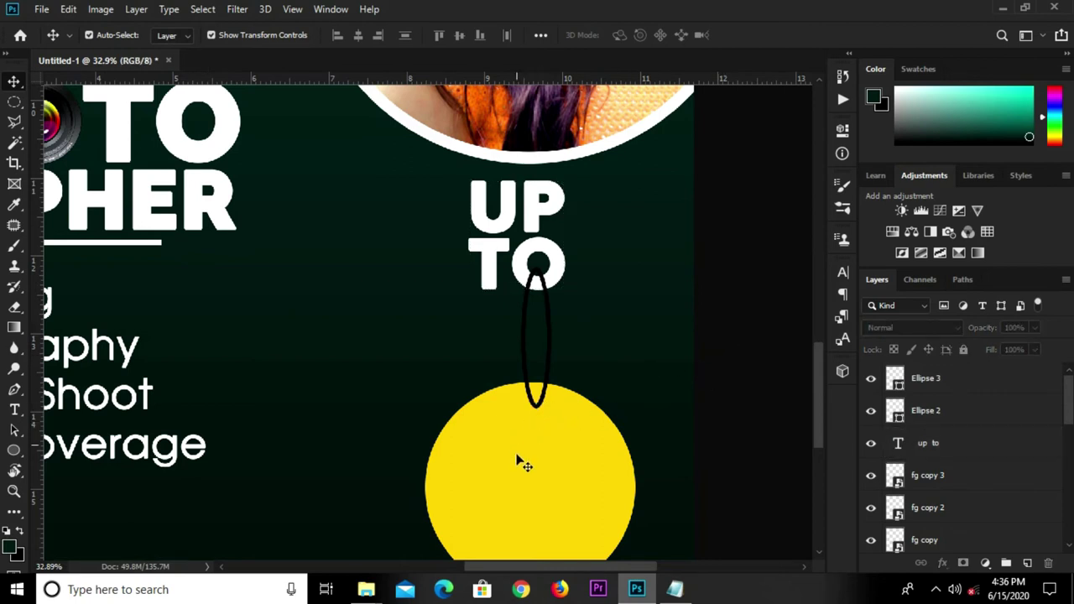
- Cut a small round hole at the oval's tip using an inverted layer mask on Ellipse 2
left_click(17, 104)
left_click(66, 120)
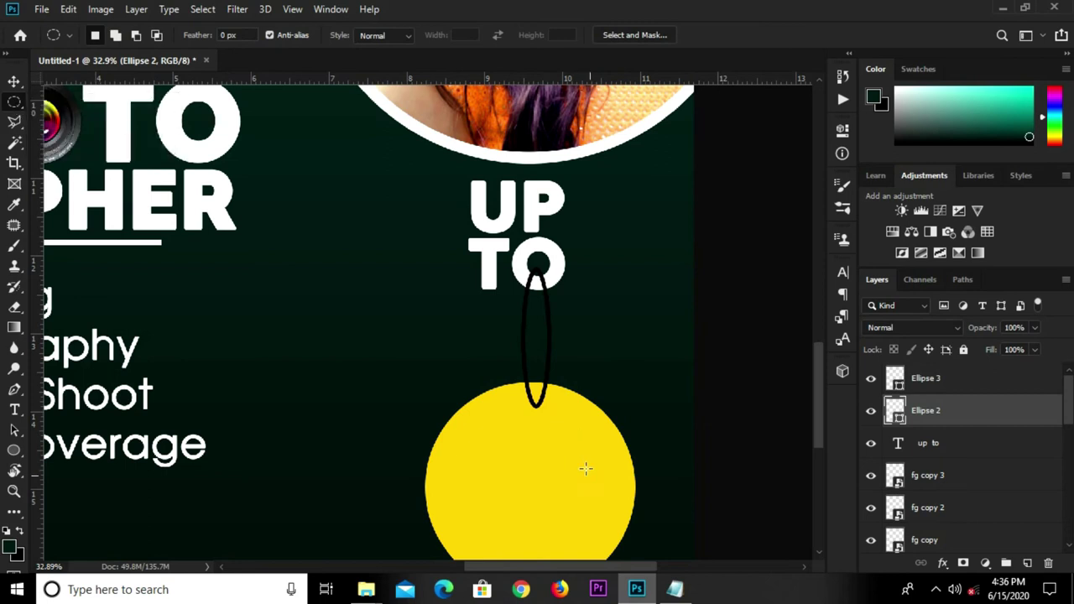
scroll(571, 445, "up", 2)
scroll(550, 415, "up", 2)
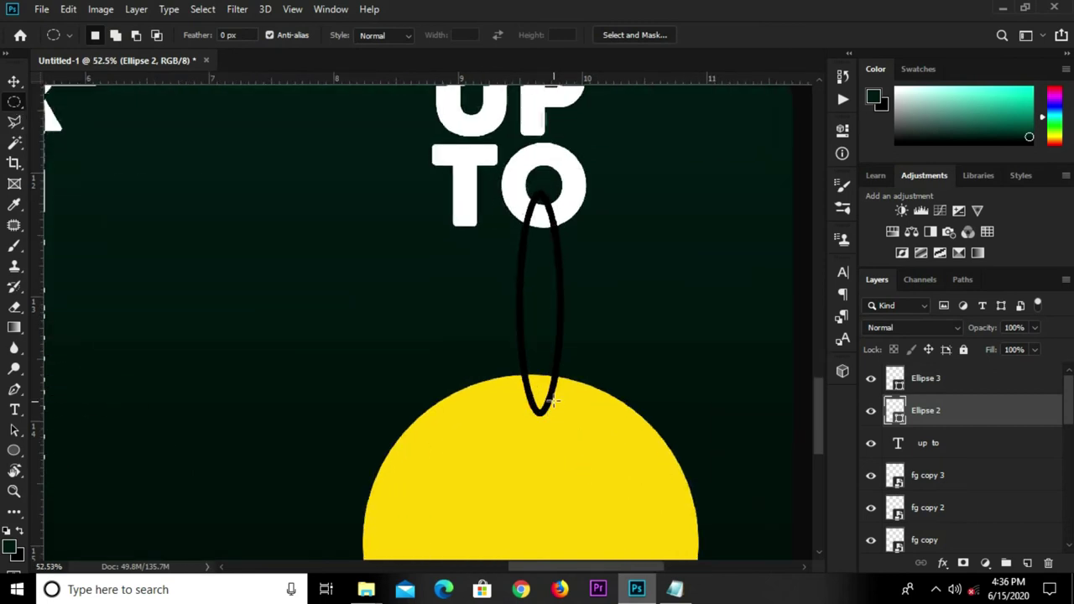
left_click_drag(551, 399, 524, 425)
left_click(946, 562)
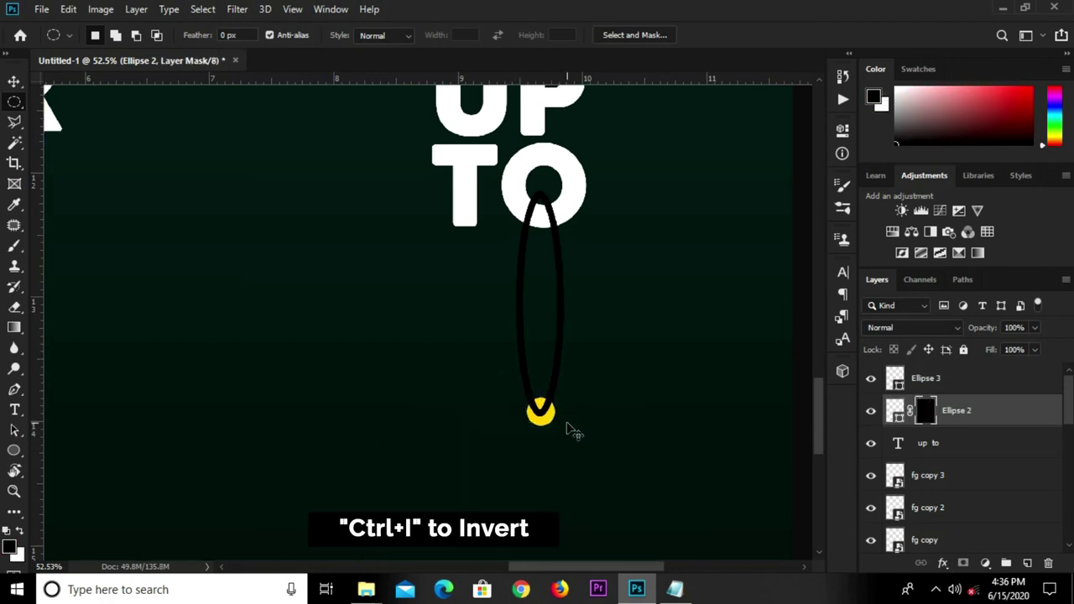
key("ctrl+i")
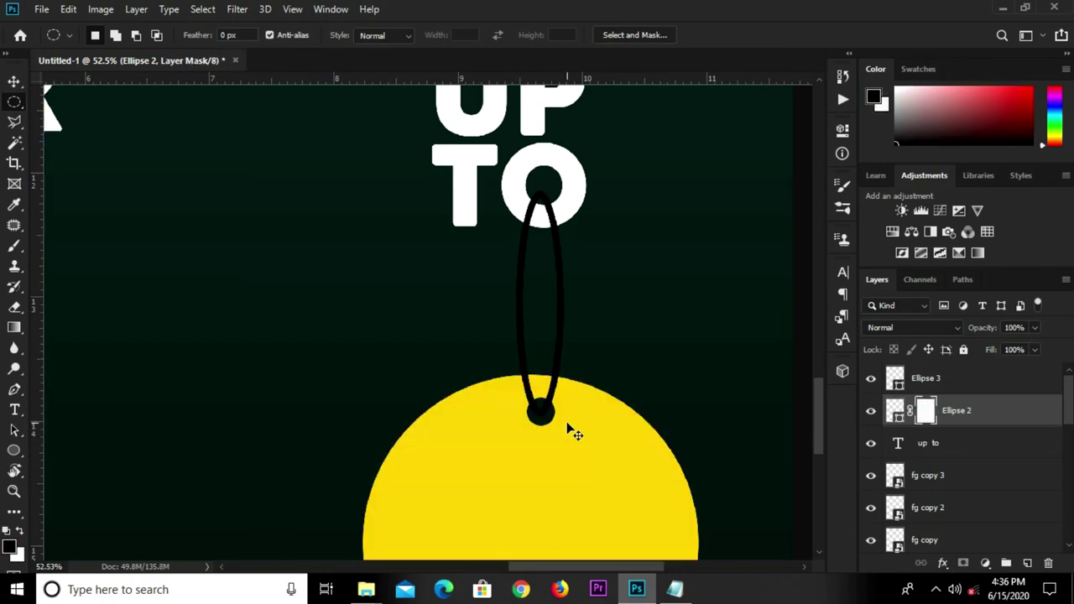
- Nudge the yellow circle up and back down, then select the black oval layer
key("v")
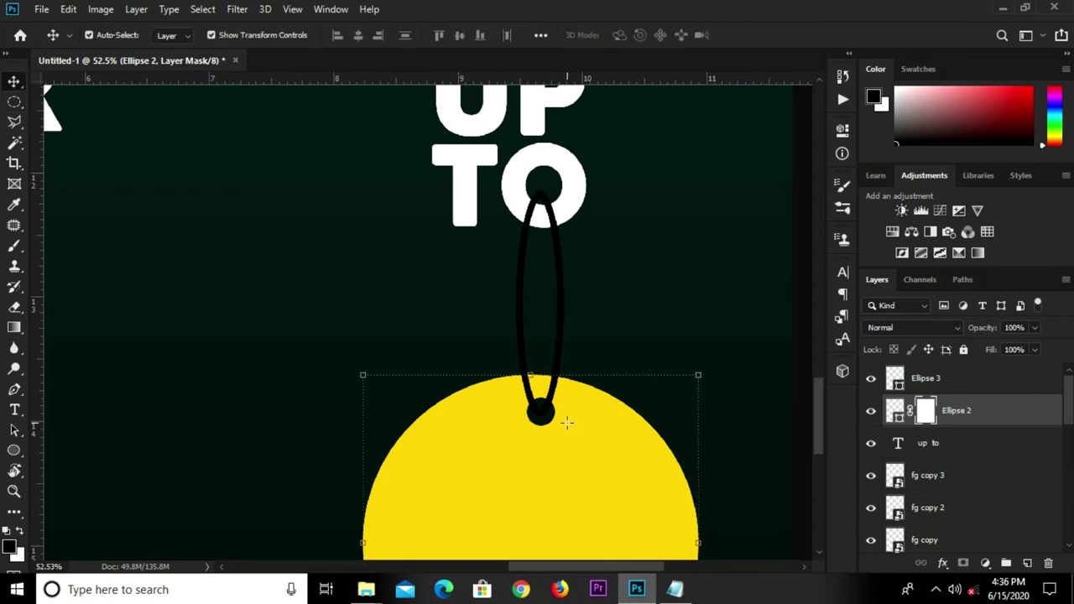
key("Up")
key("Up")
key("Up")
key("Up")
key("Up")
key("Up")
key("Up")
key("Up")
key("Up")
key("Up")
key("Up")
key("Up")
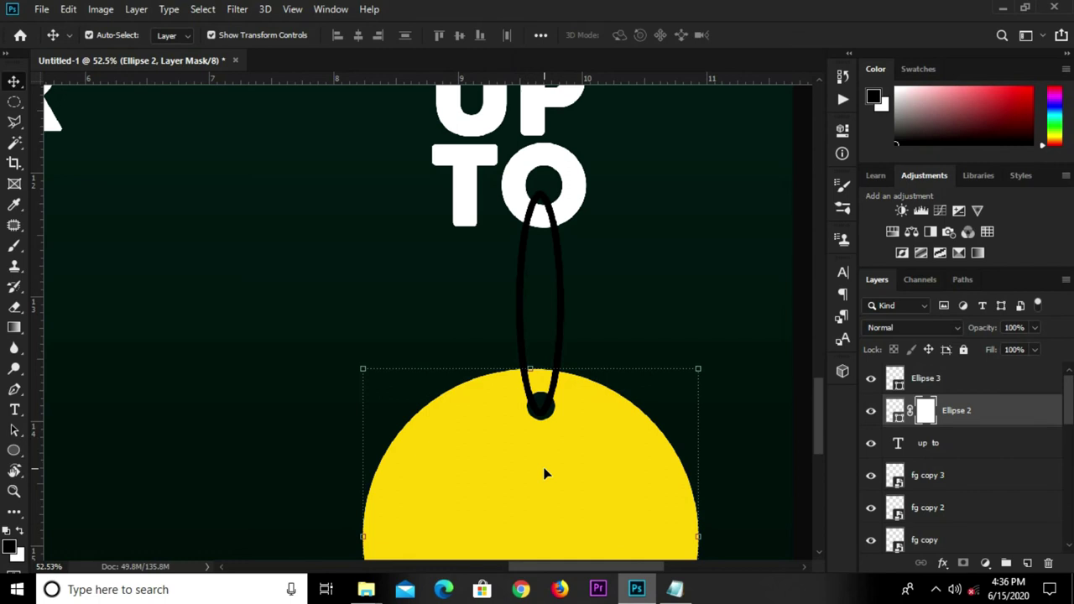
key("Down")
key("Down")
key("Down")
key("Down")
key("Down")
key("Down")
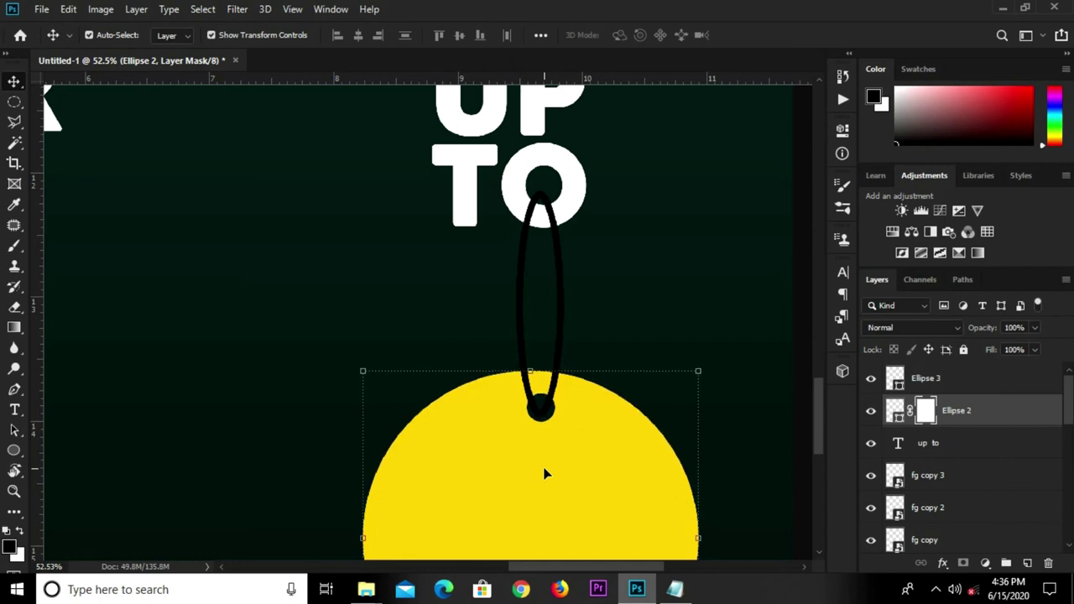
left_click(594, 366)
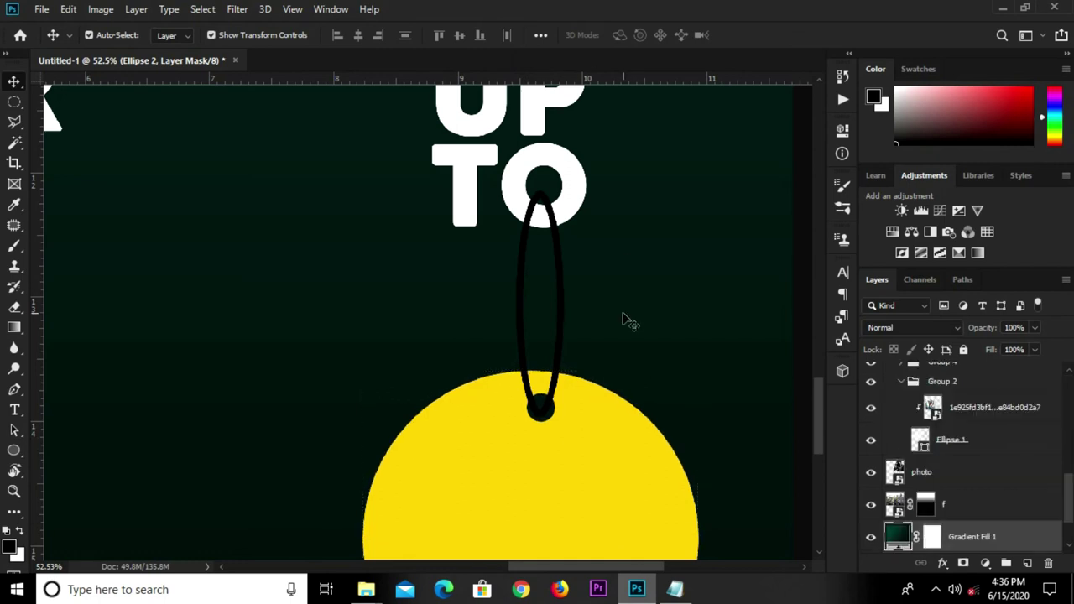
left_click(560, 349)
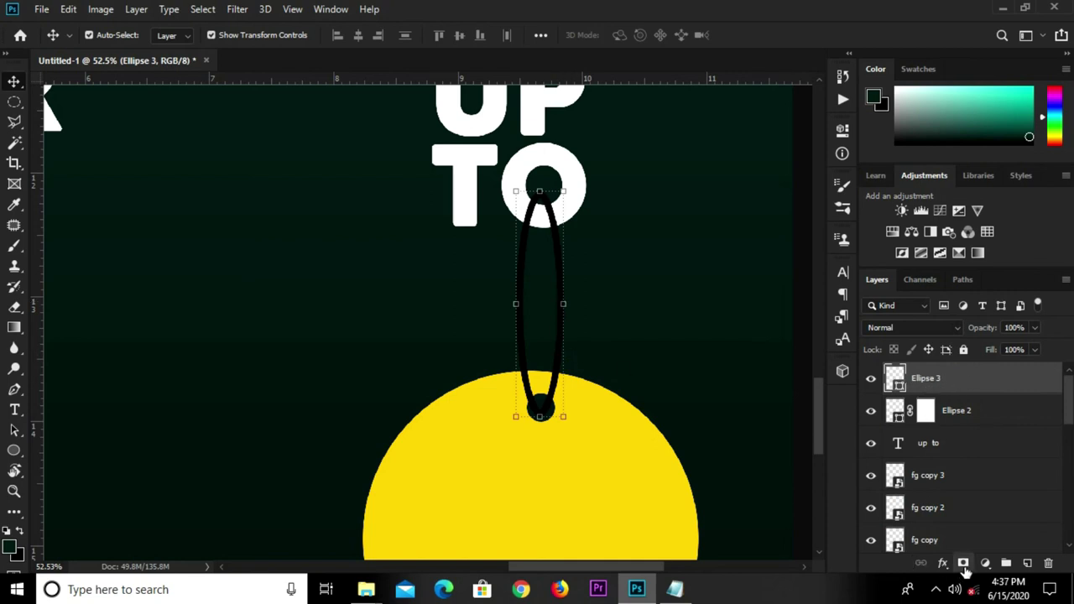
- Add a layer mask to Ellipse 3, switch to the Polygonal Lasso, and zoom in on the loop
left_click(964, 564)
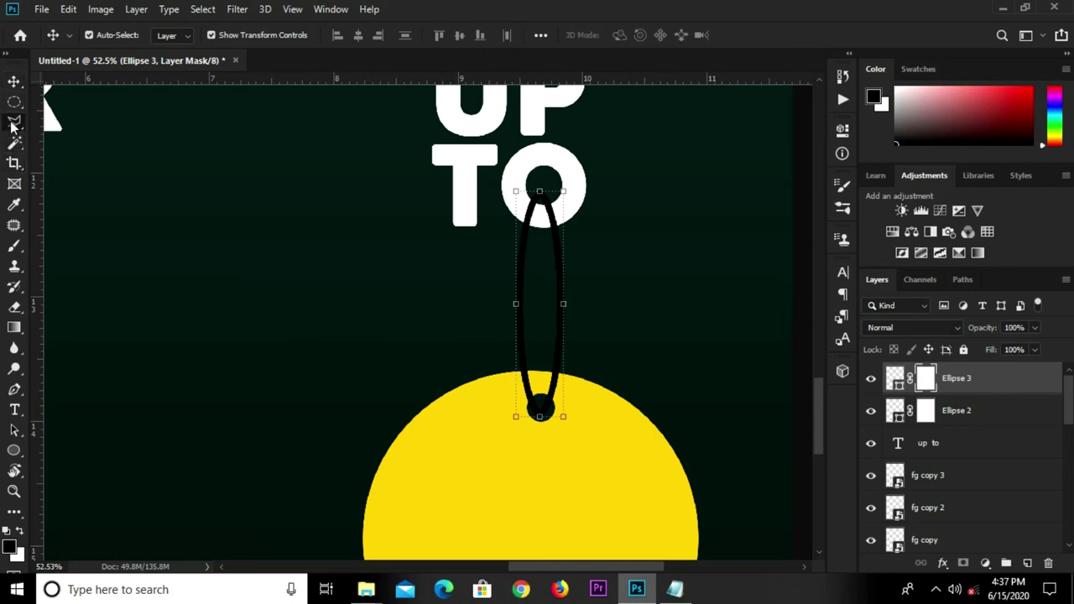
left_click(14, 125)
left_click(59, 137)
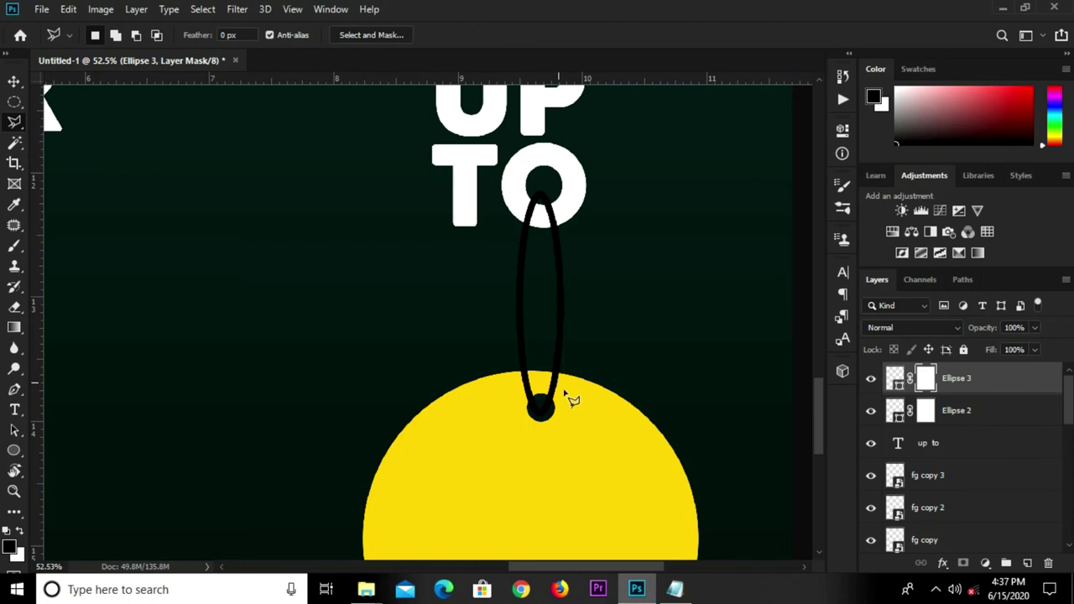
scroll(566, 400, "up", 3)
scroll(554, 386, "up", 3)
scroll(556, 419, "up", 2)
scroll(548, 443, "up", 1)
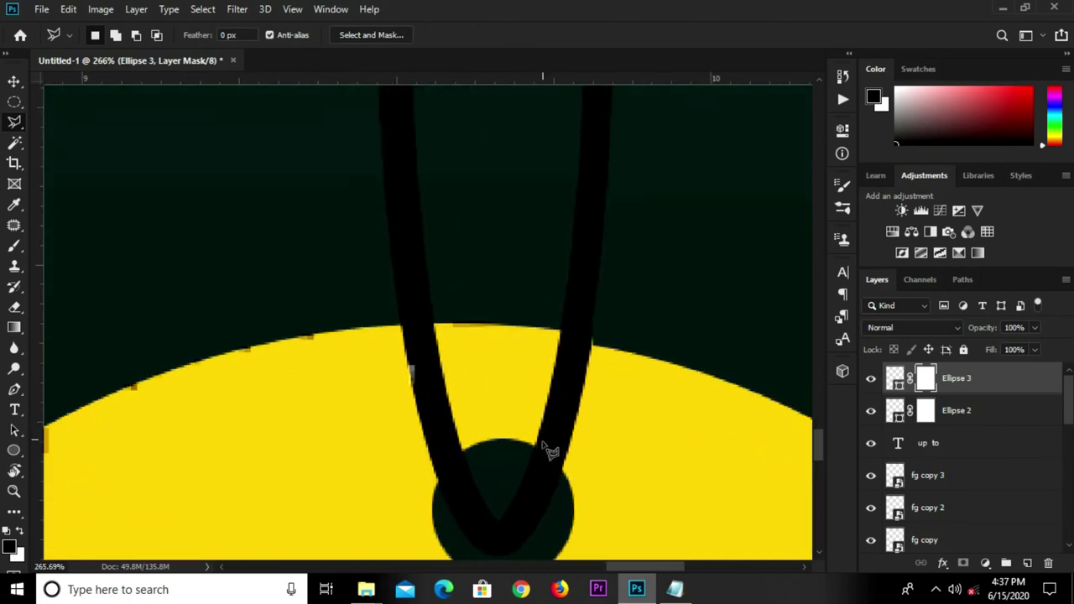
scroll(543, 452, "up", 2)
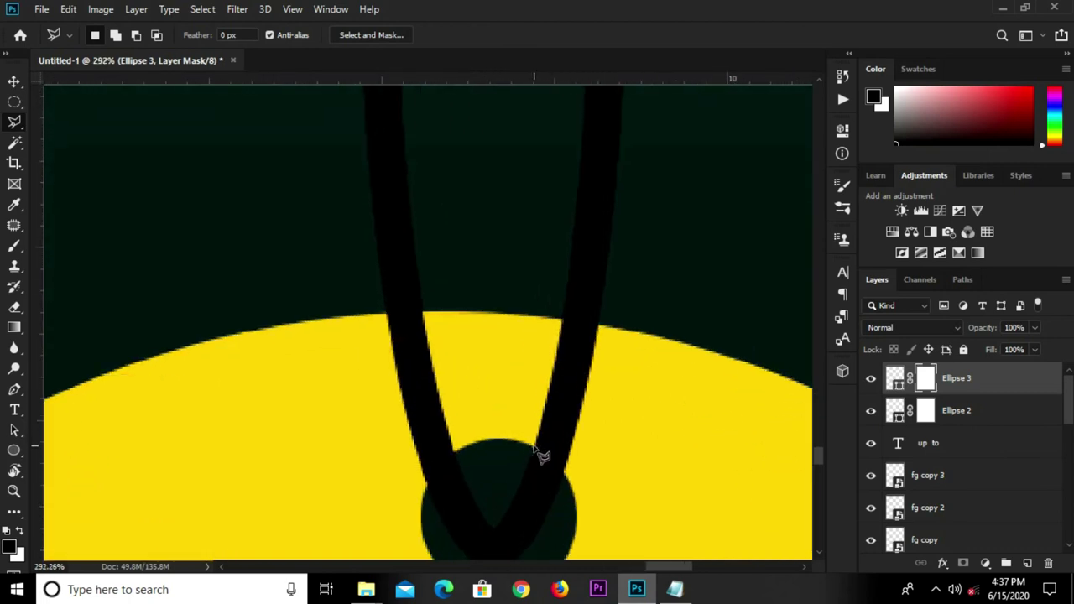
- Outline the loop's right strand where it lies over the yellow circle
left_click(532, 447)
left_click(566, 468)
left_click(592, 399)
left_click(606, 329)
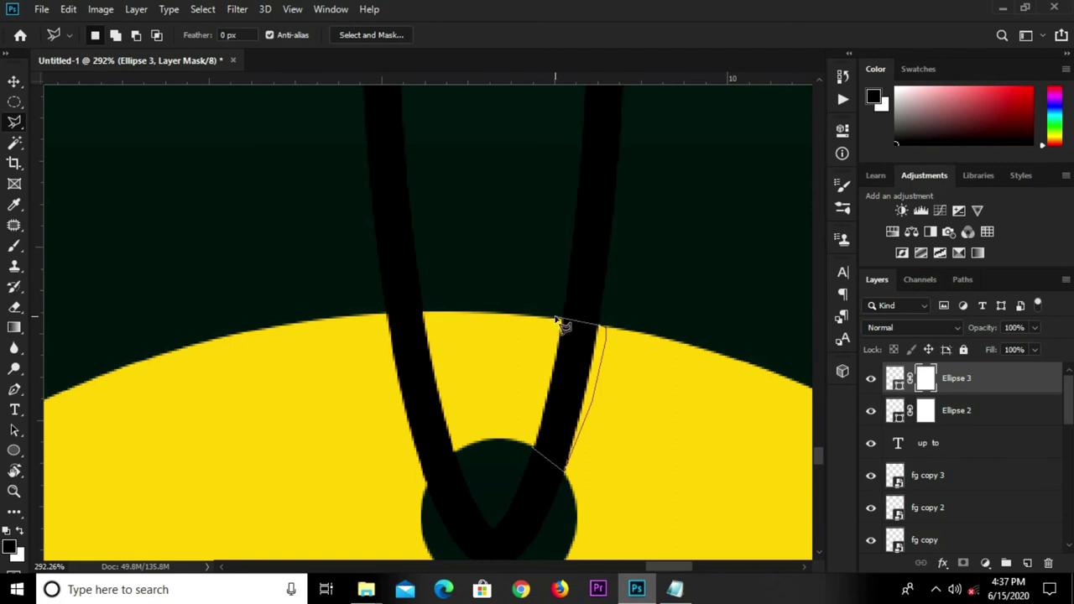
left_click(557, 319)
left_click(529, 346)
left_click(513, 420)
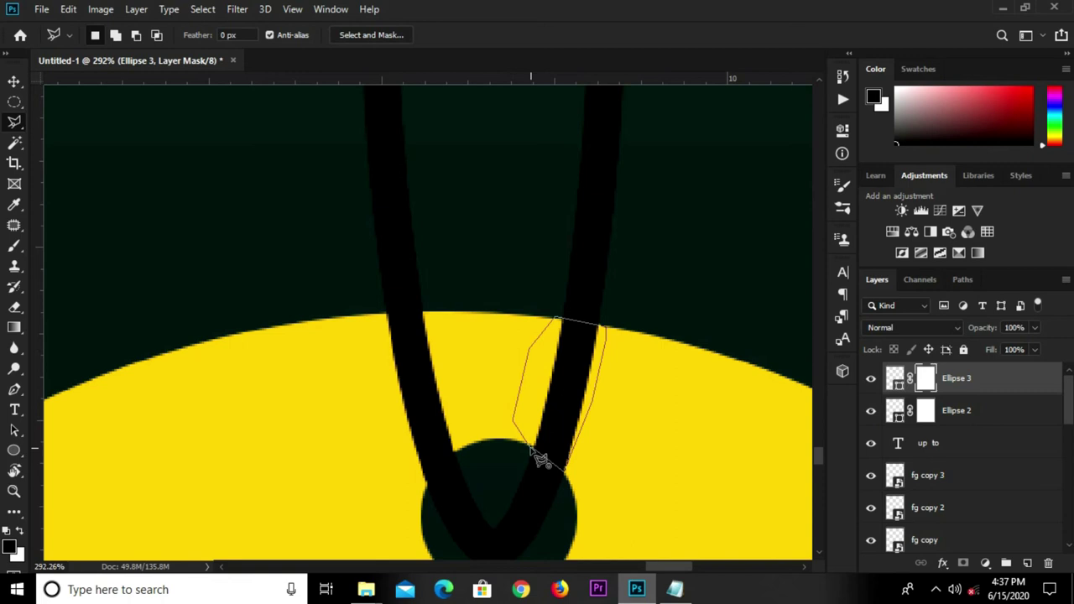
double_click(542, 459)
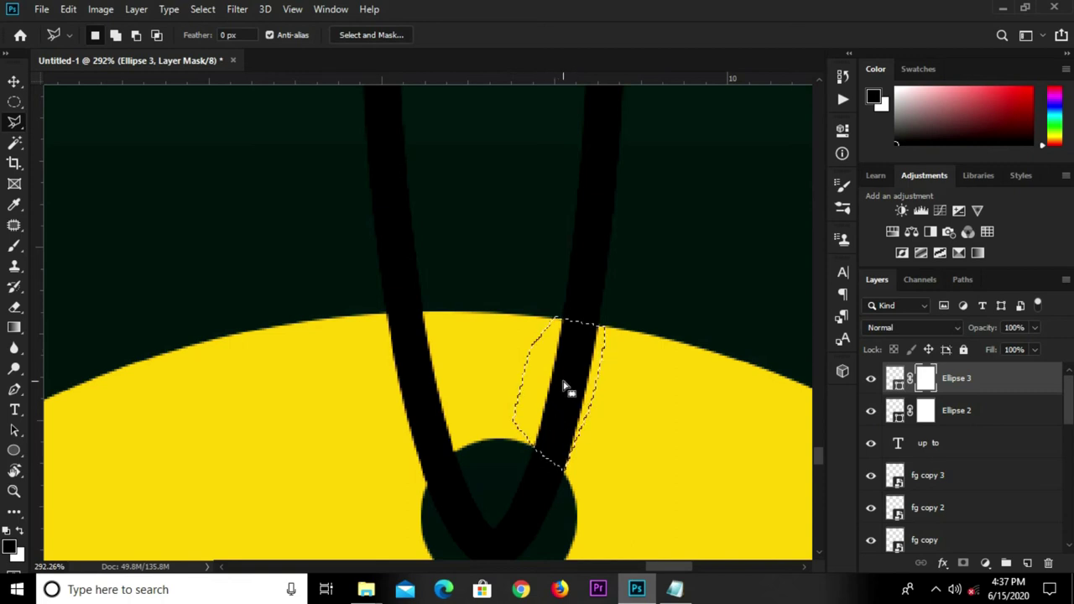
- Fill the selection on the mask with black and deselect, hiding the strand
right_click(561, 381)
left_click(589, 286)
left_click(547, 142)
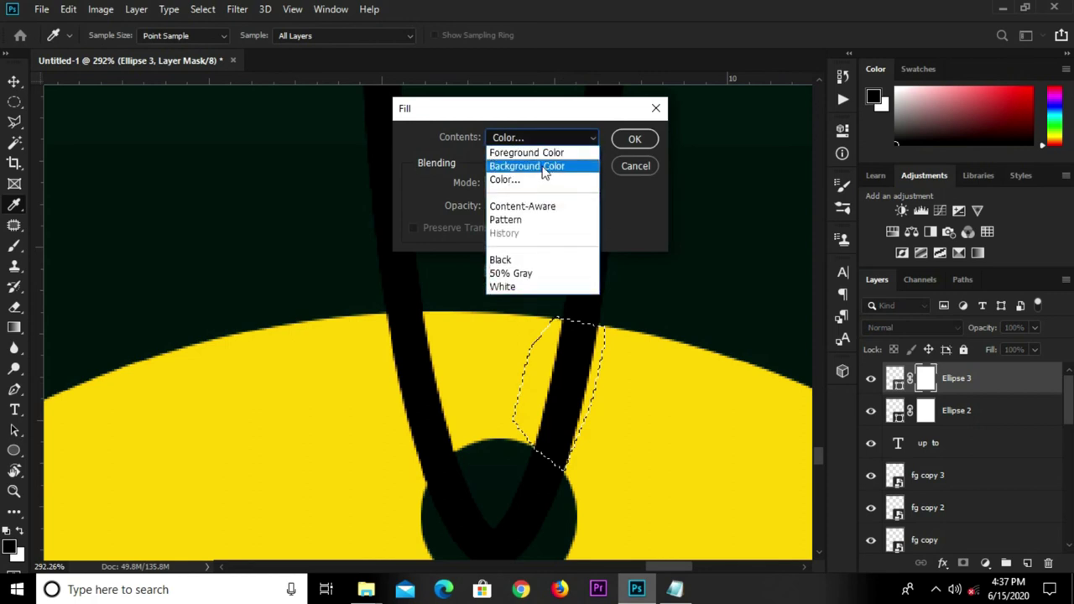
left_click(537, 179)
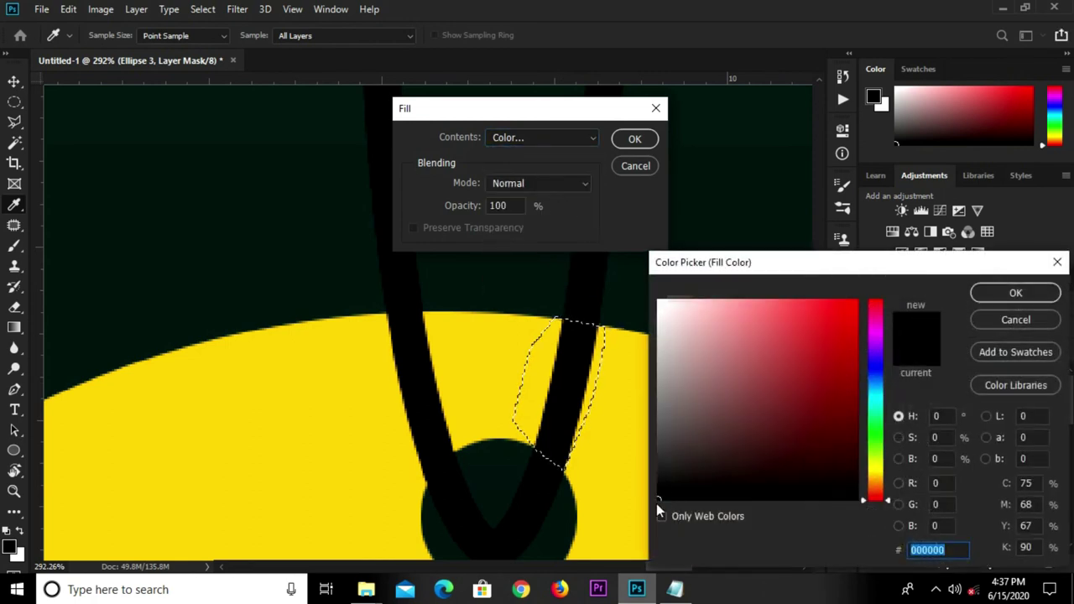
left_click(990, 293)
left_click(631, 138)
key("l")
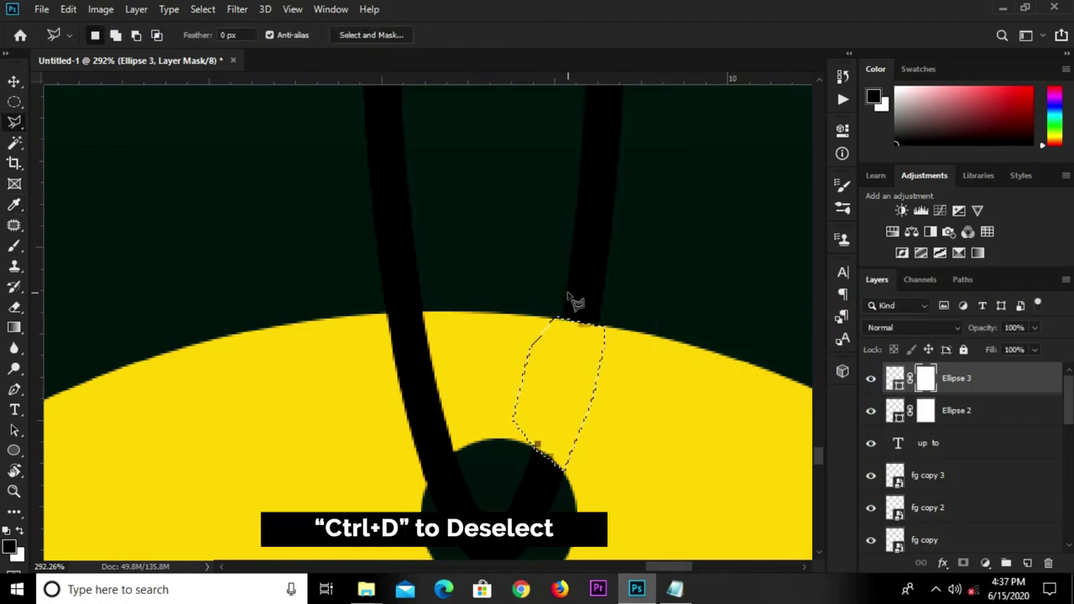
key("ctrl+d")
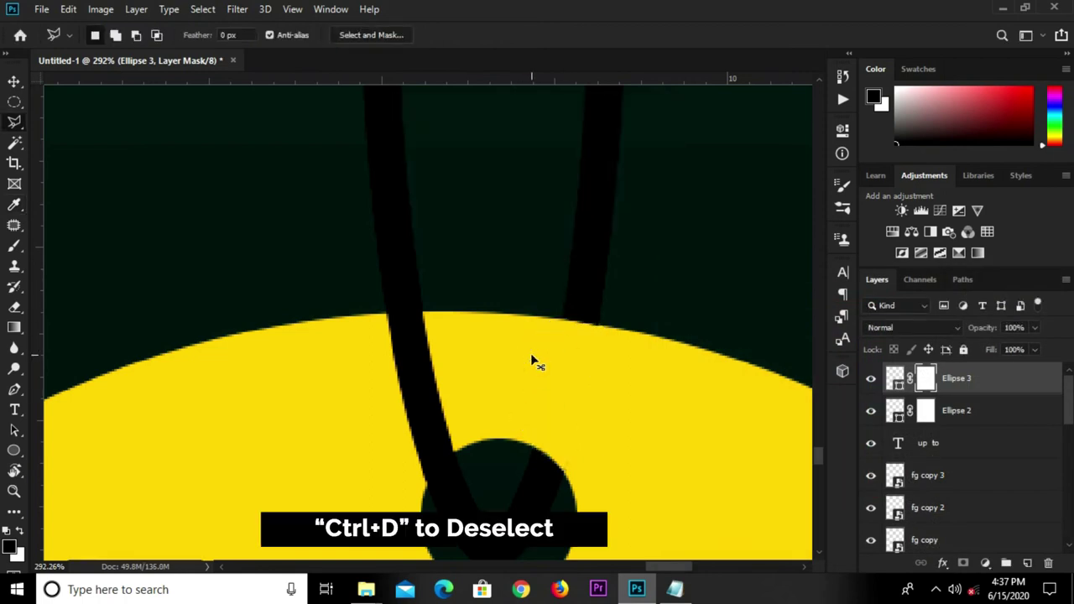
- Convert the Ellipse 3 layer to a smart object
scroll(534, 312, "down", 3)
scroll(534, 312, "down", 2)
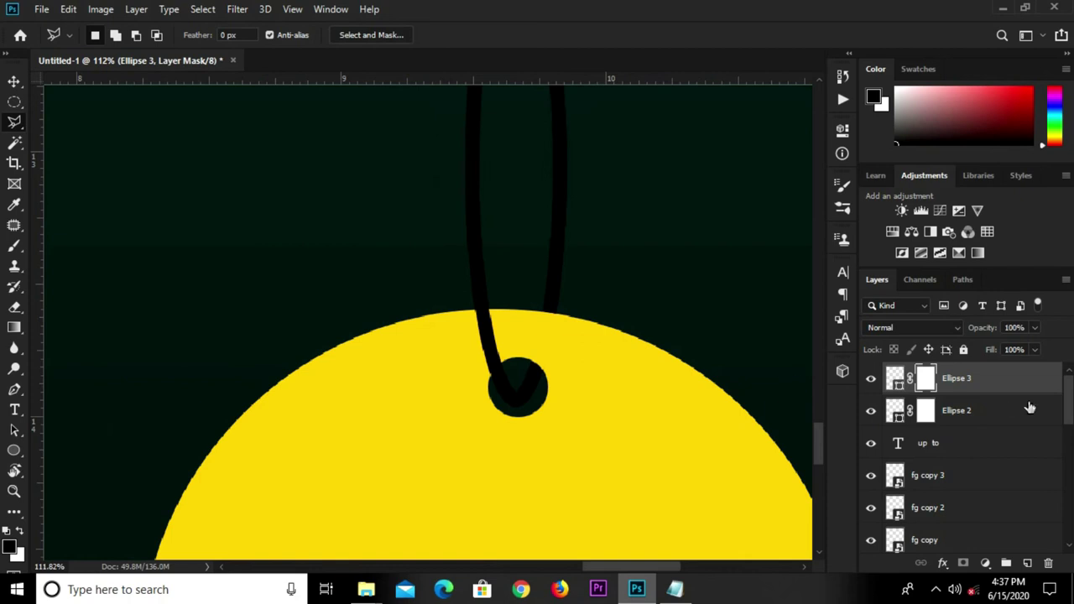
right_click(949, 379)
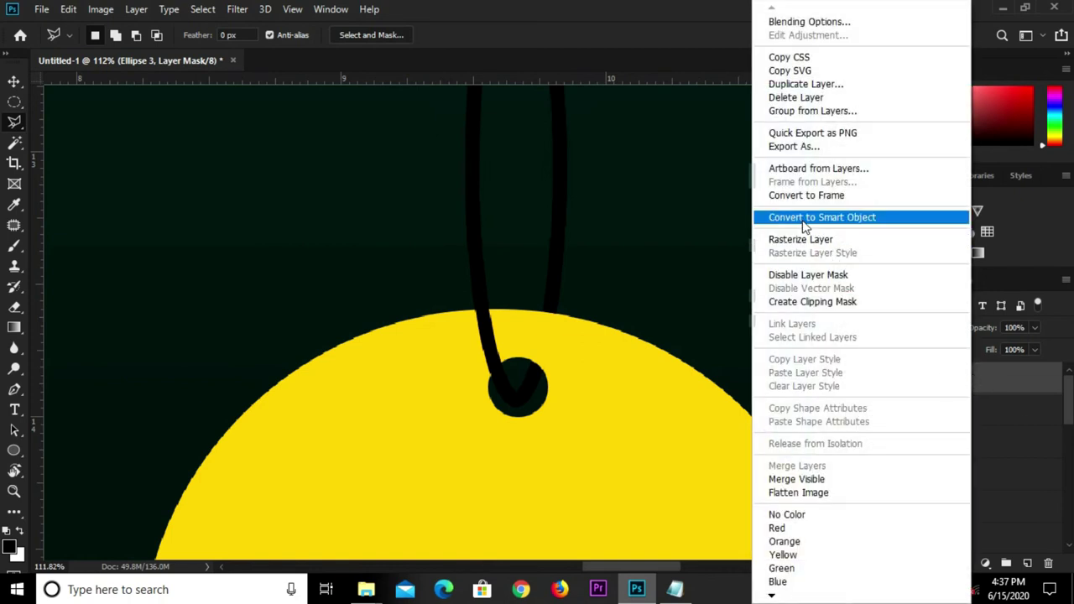
left_click(791, 217)
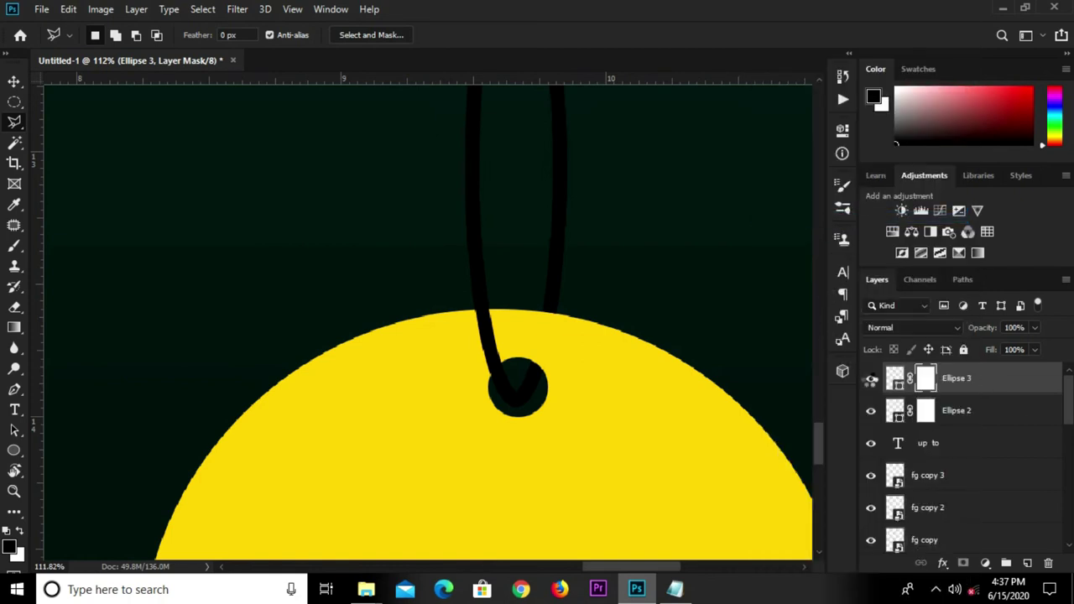
- Add another layer mask to Ellipse 3 and zoom in on the O of TO
left_click(962, 563)
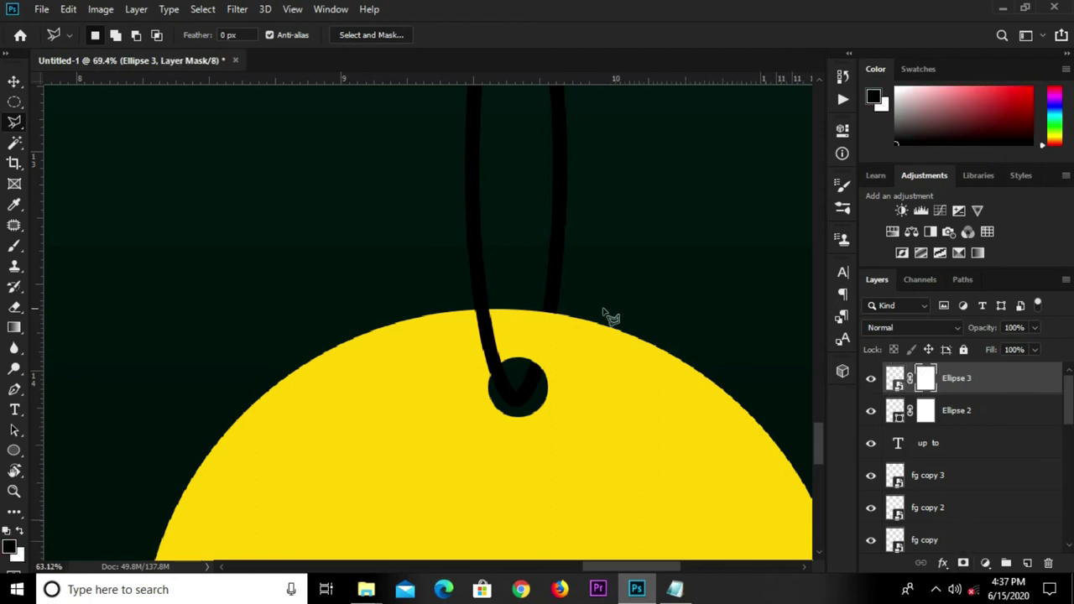
scroll(610, 316, "down", 2)
scroll(576, 163, "down", 2)
scroll(575, 163, "up", 1)
scroll(579, 183, "up", 3)
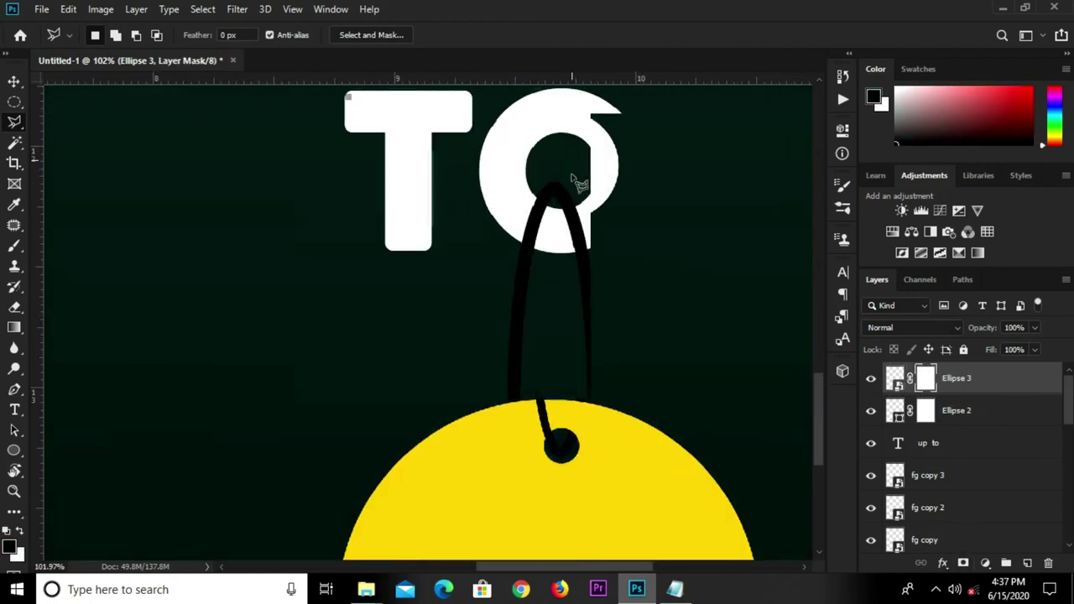
scroll(573, 197, "up", 1)
scroll(570, 219, "up", 1)
scroll(570, 220, "up", 1)
scroll(542, 217, "up", 1)
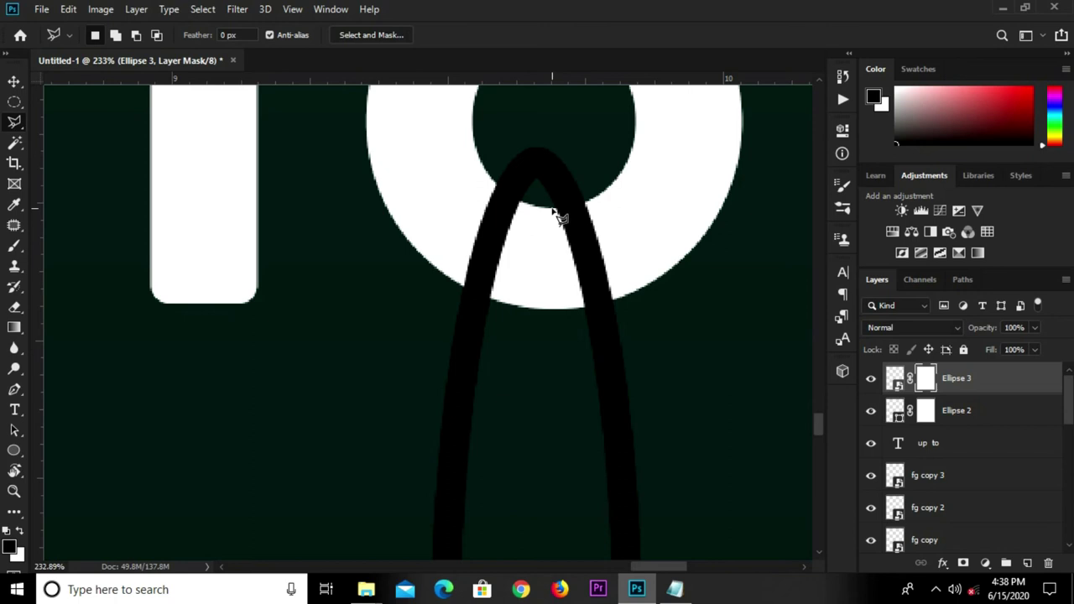
- Select the string crossing the O and fill it with black on the mask
left_click(553, 209)
left_click(558, 212)
right_click(578, 237)
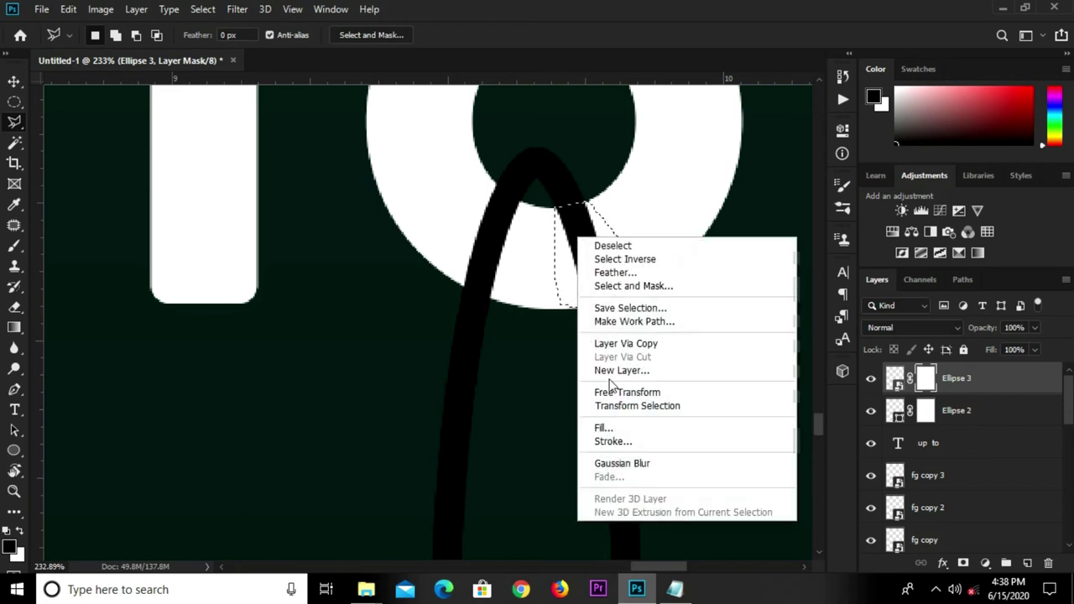
left_click(615, 428)
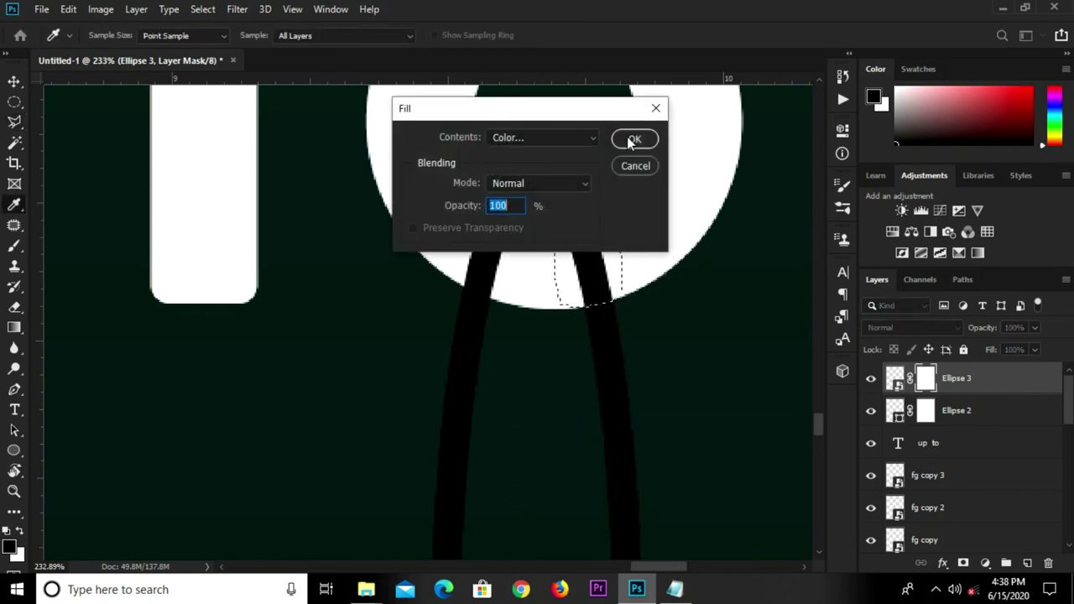
left_click(560, 143)
left_click(515, 184)
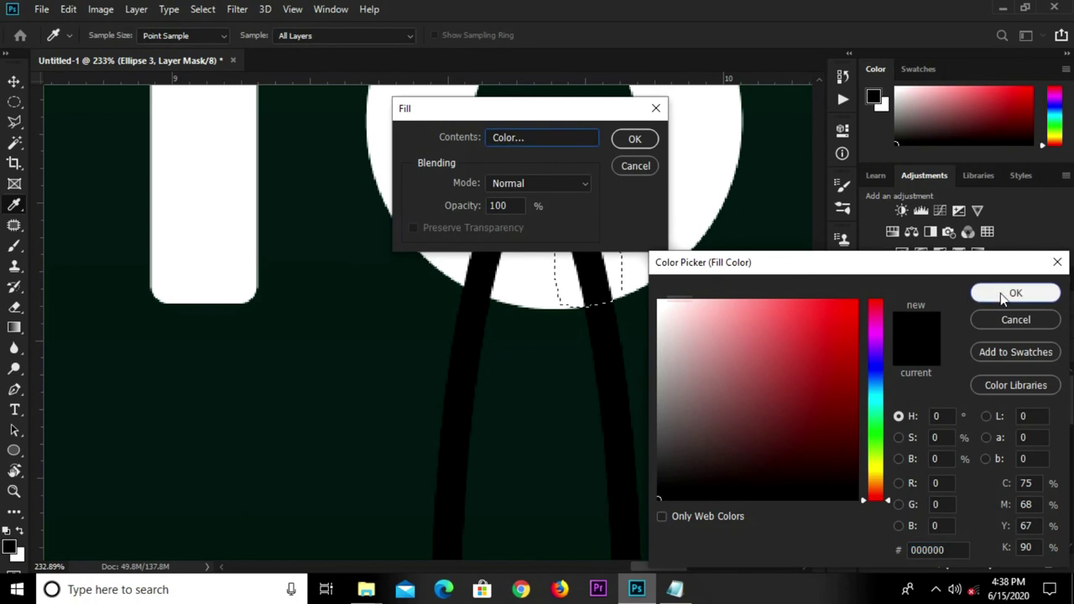
left_click(1003, 295)
left_click(632, 139)
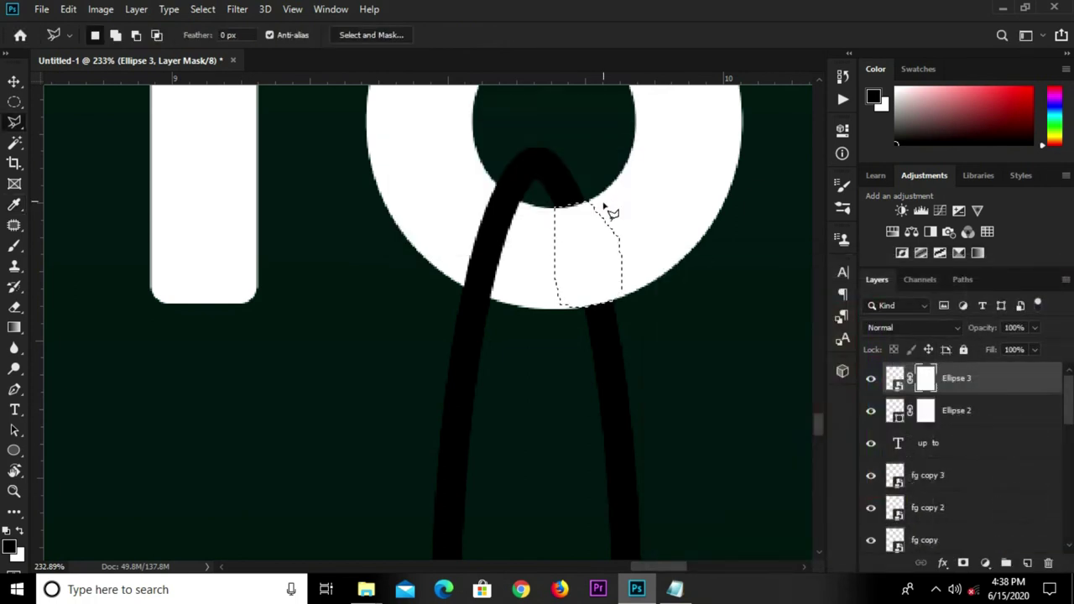
scroll(608, 214, "down", 3)
scroll(608, 214, "down", 3)
scroll(608, 214, "down", 3)
scroll(606, 216, "down", 2)
scroll(605, 215, "down", 1)
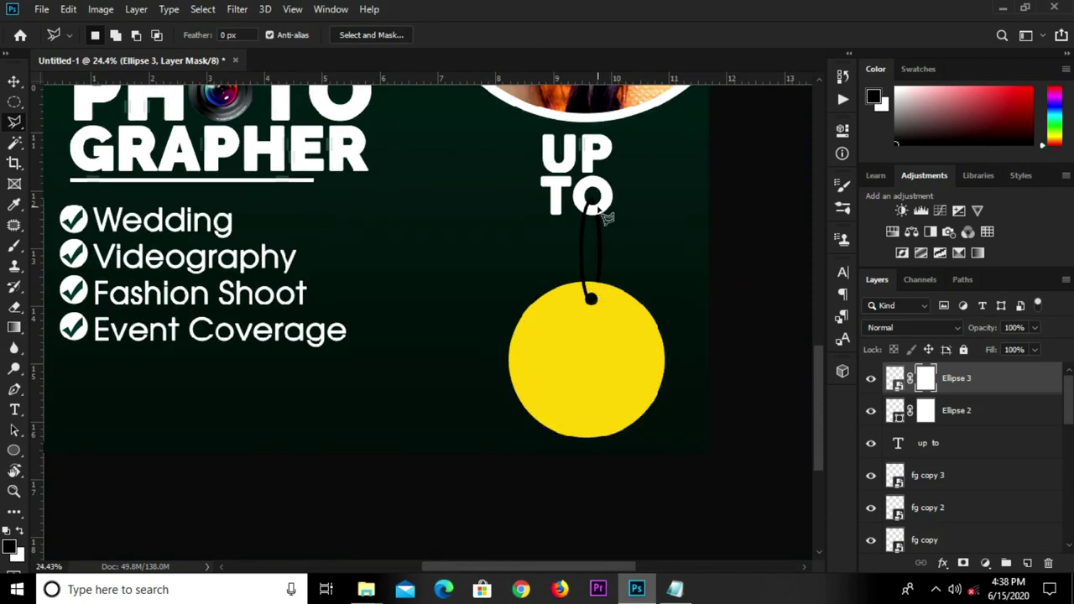
scroll(604, 213, "down", 2)
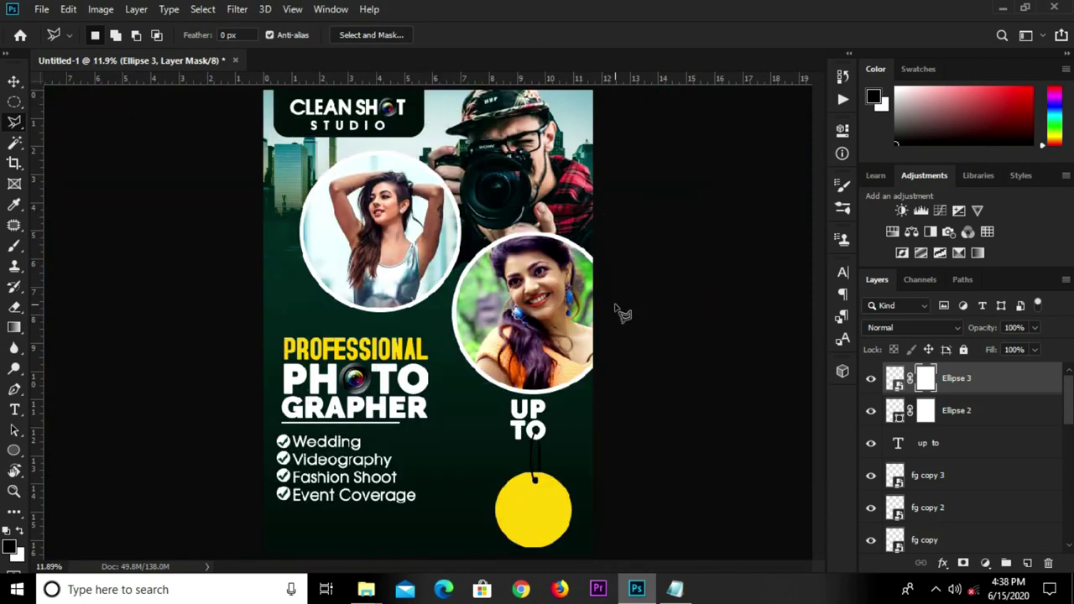
- Copy the '45%' line from the Notepad notes
key("v")
left_click(647, 395)
mouse_move(676, 589)
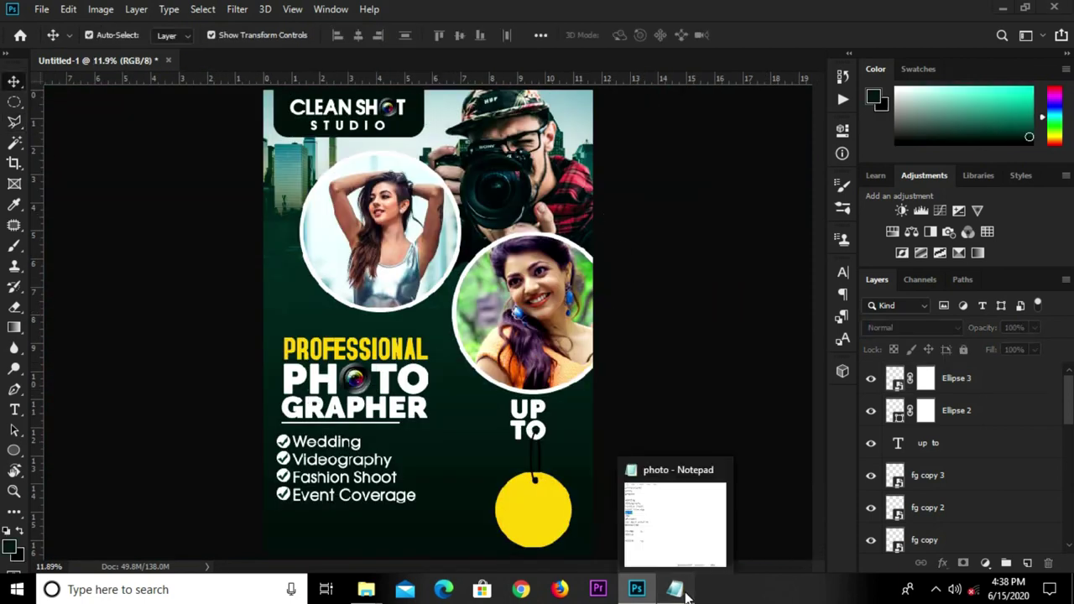
left_click(686, 593)
left_click_drag(418, 374, 394, 373)
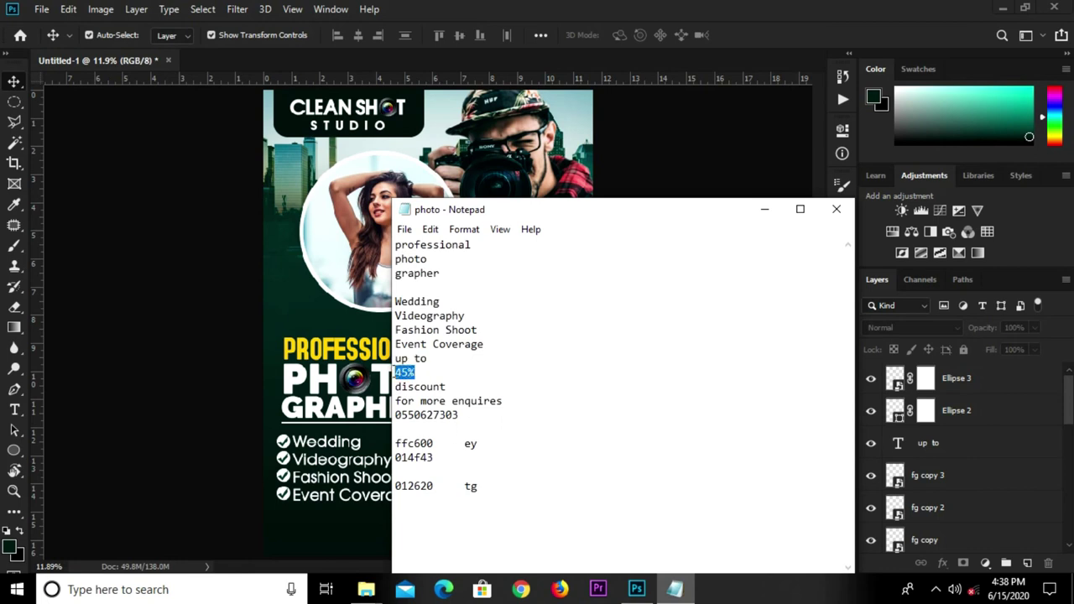
right_click(408, 371)
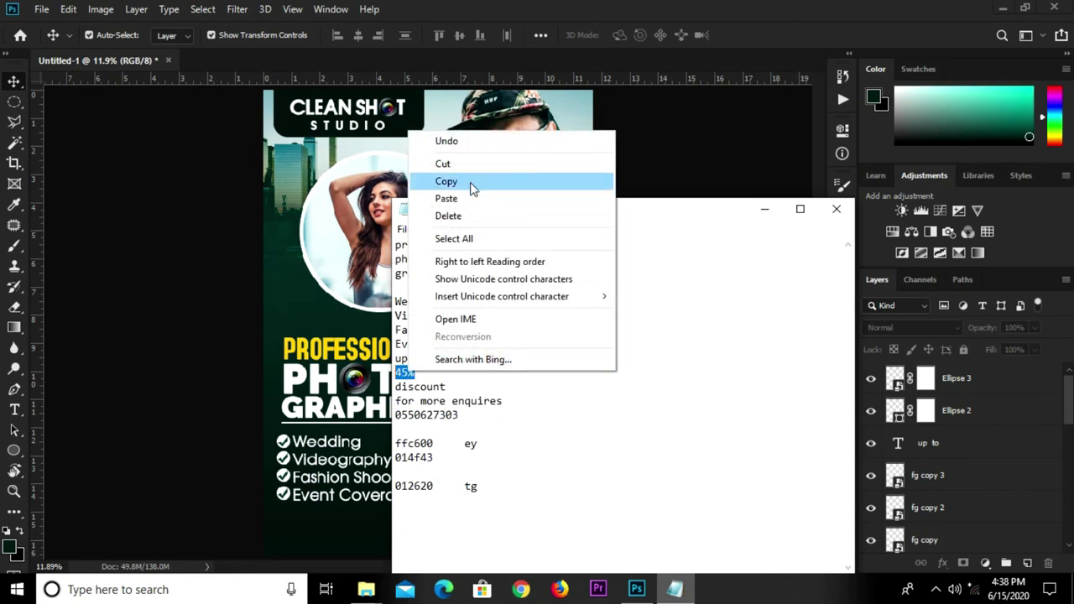
left_click(447, 181)
- Duplicate the PROFESSIONAL text onto the yellow circle and move the copy to the top layer
left_click(243, 356)
left_click(357, 350)
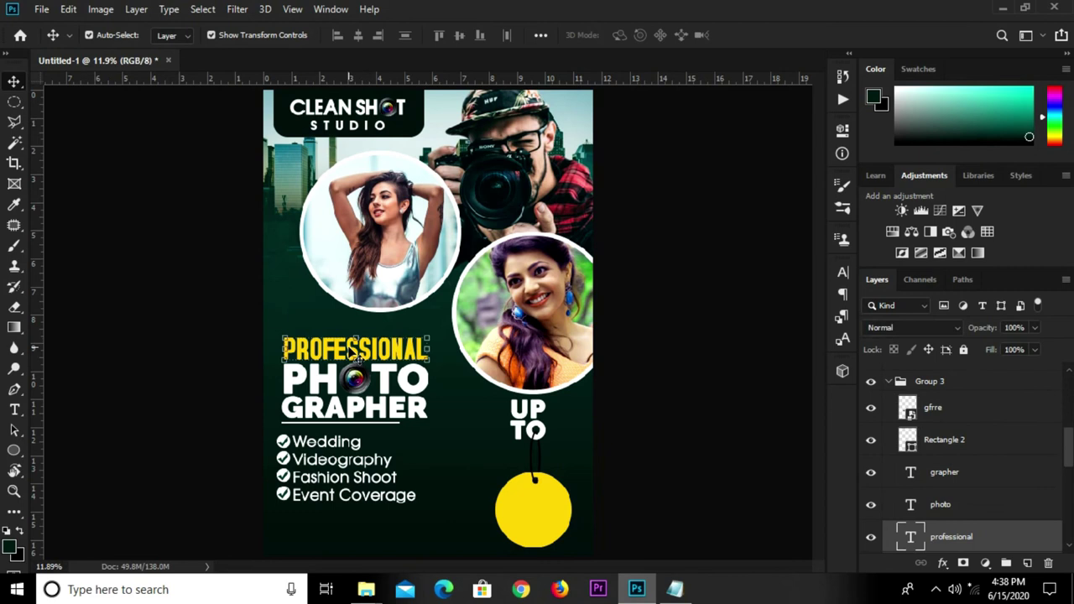
left_click_drag(369, 352, 546, 504)
left_click_drag(969, 537, 954, 333)
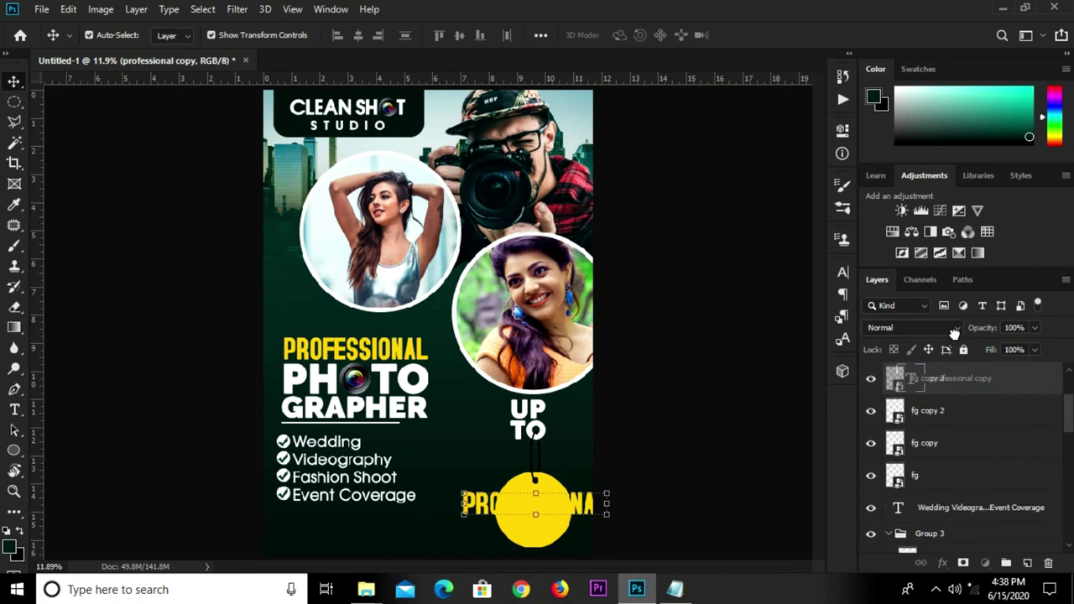
left_click_drag(954, 333, 957, 372)
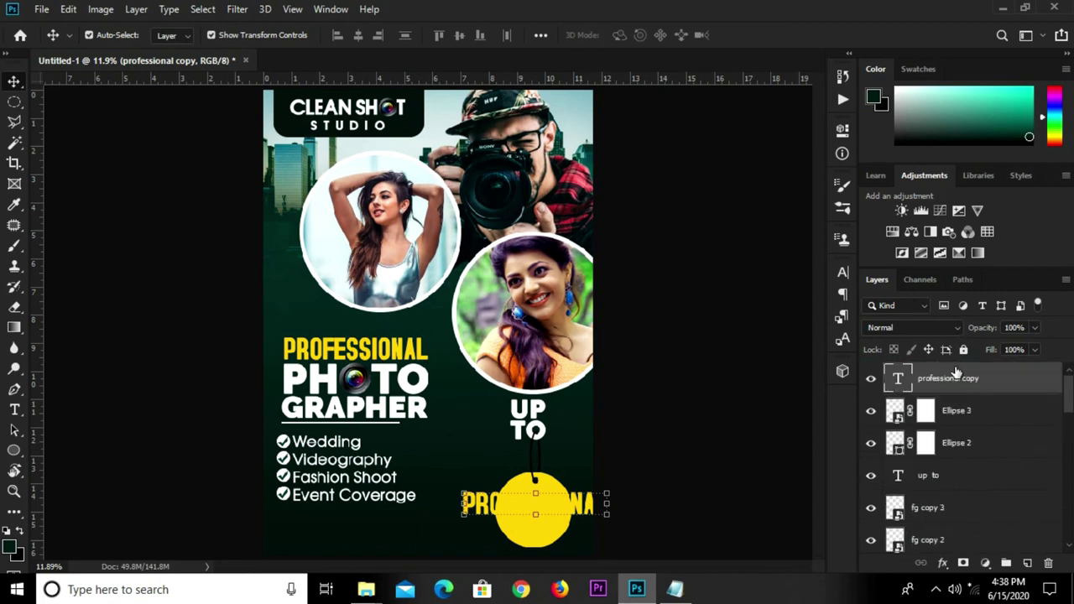
- Change the copied text to 45% and colour it with the dark background colour
key("t")
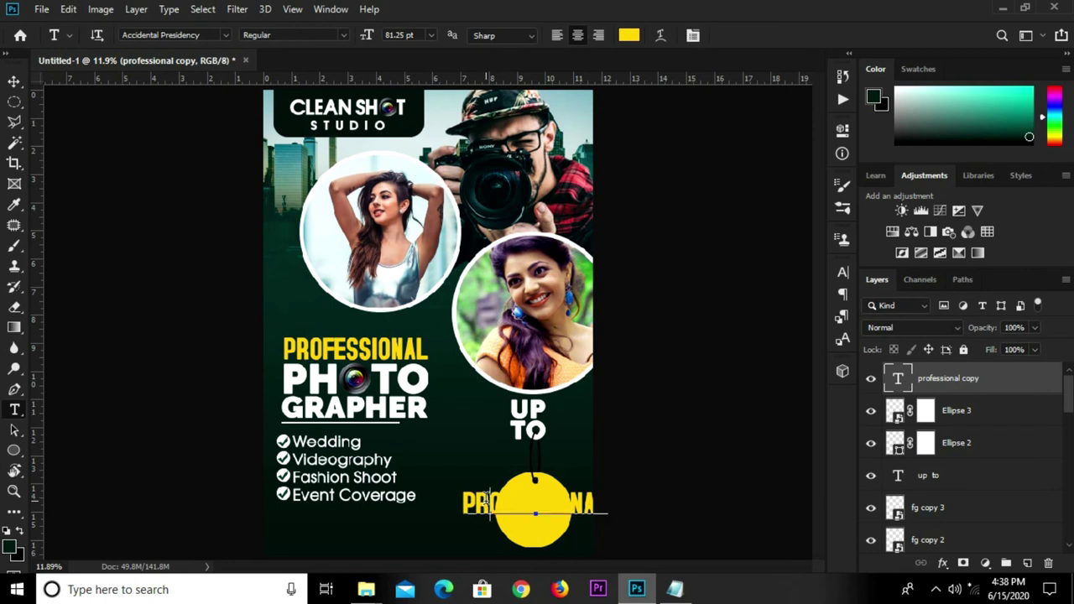
double_click(485, 500)
key("BackSpace")
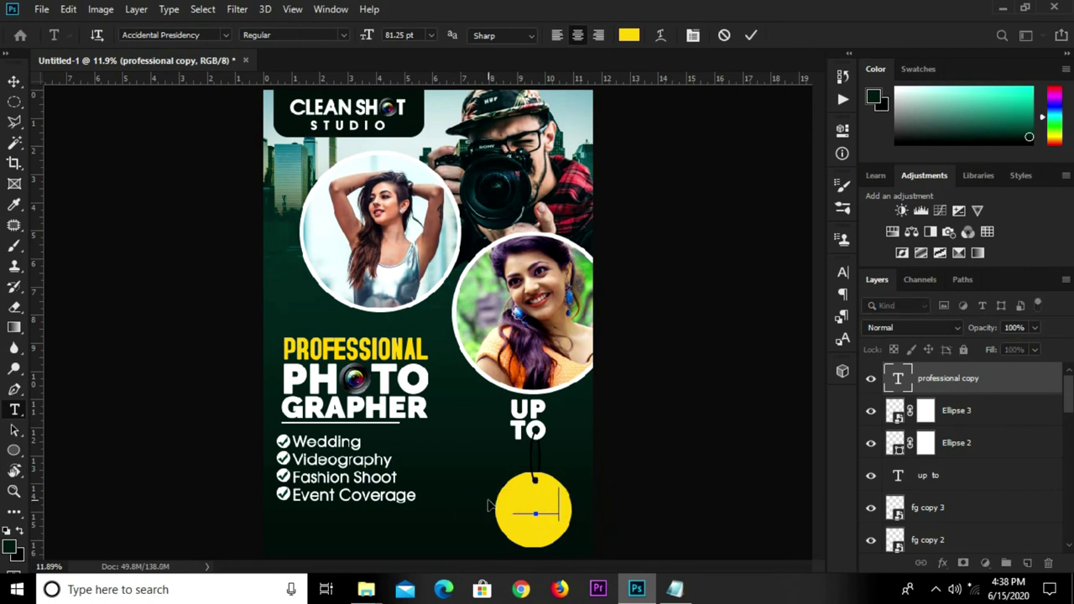
left_click(751, 35)
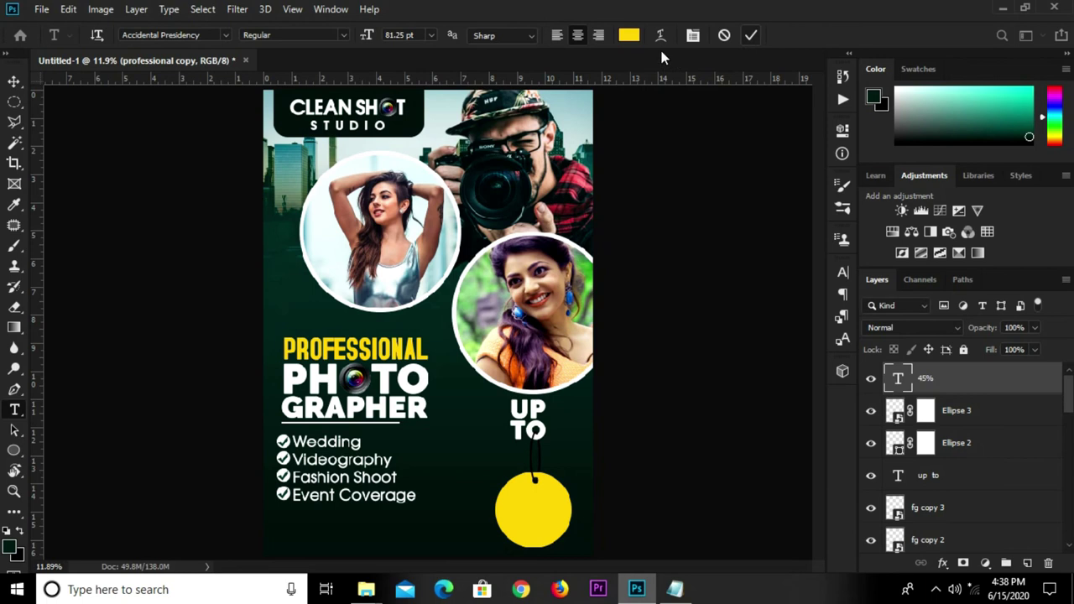
left_click(627, 35)
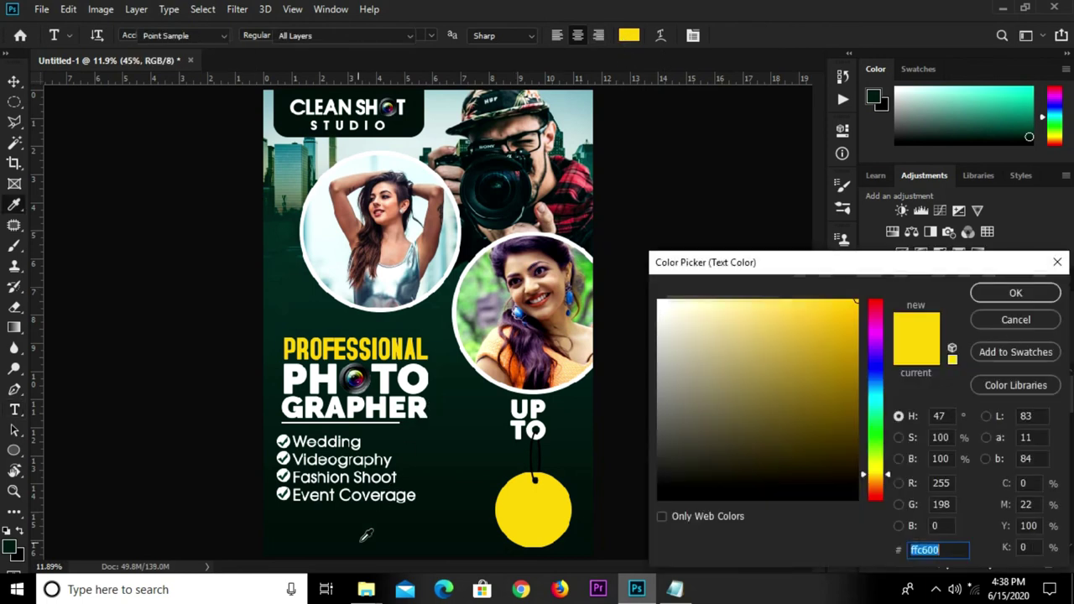
left_click(455, 453)
left_click(1015, 293)
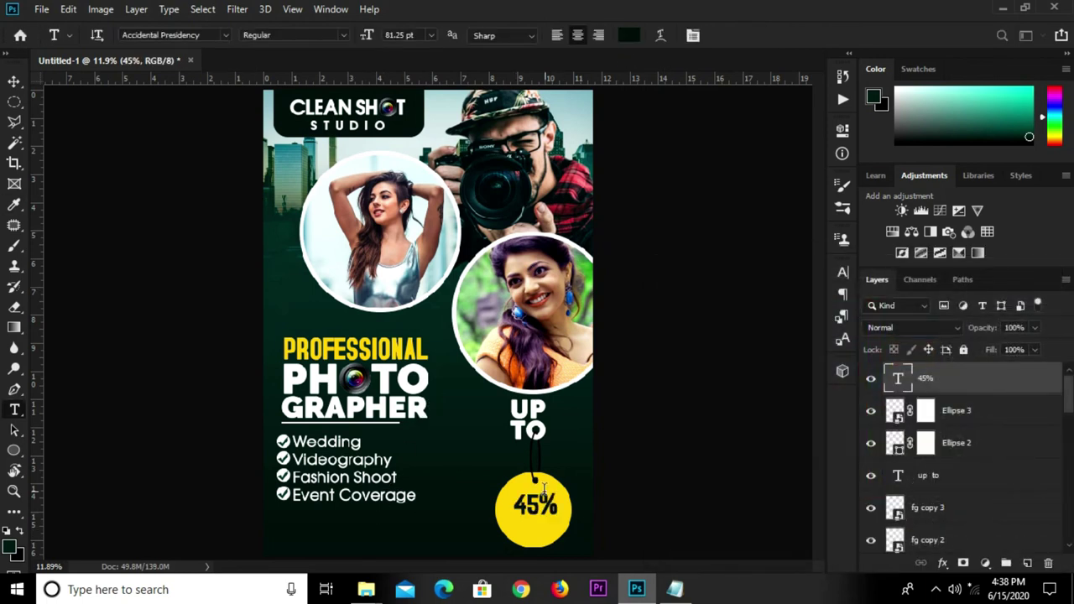
- Enlarge the 45% text to about 127% on the yellow tag
key("v")
key("ctrl+t")
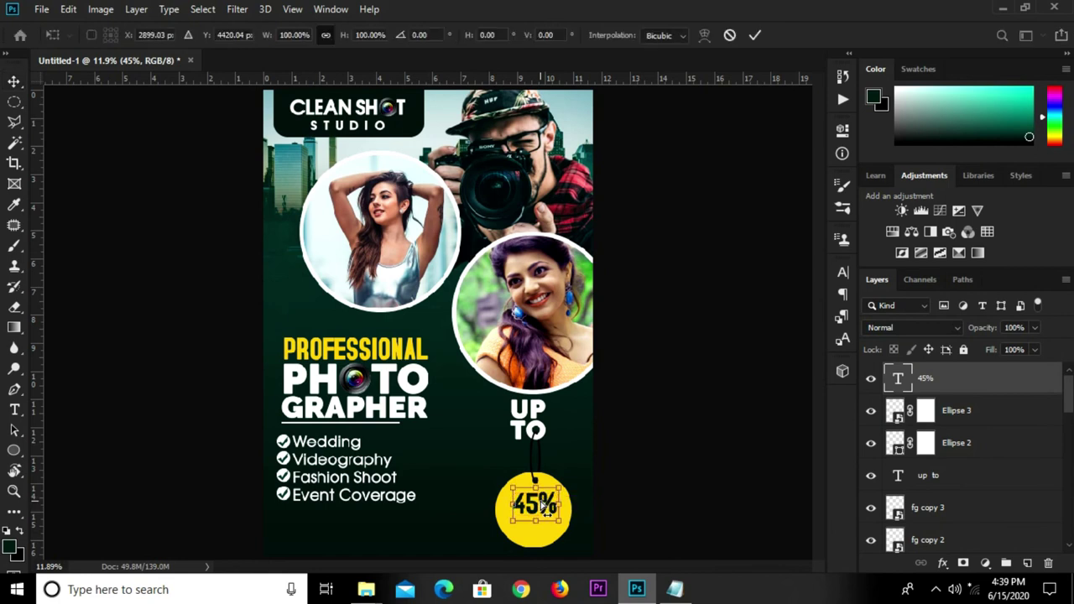
scroll(507, 491, "up", 1)
scroll(507, 491, "up", 1)
left_click_drag(503, 482, 493, 475)
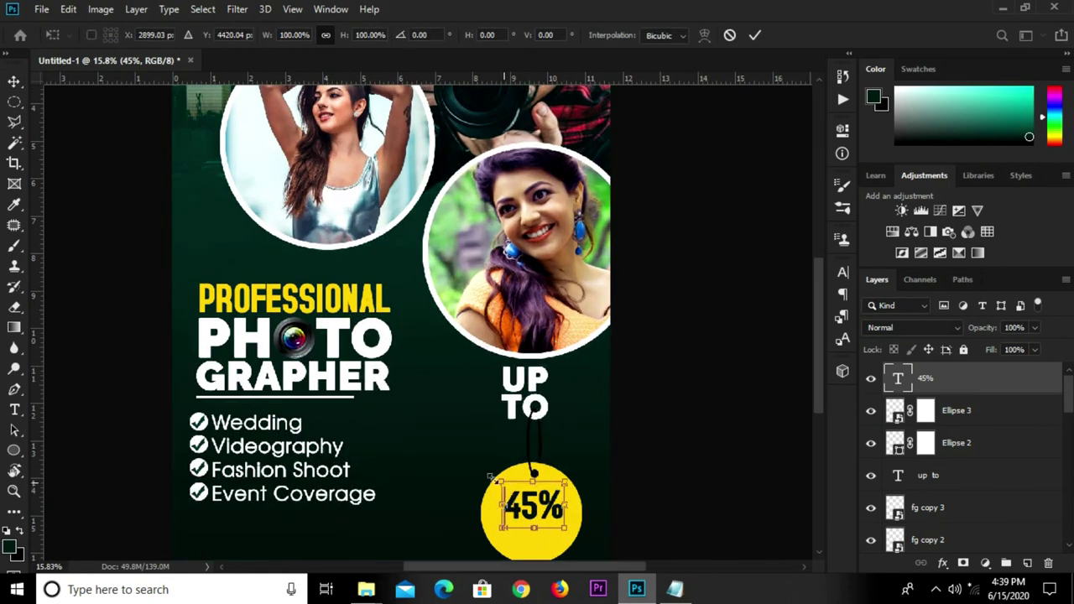
left_click_drag(568, 527, 573, 532)
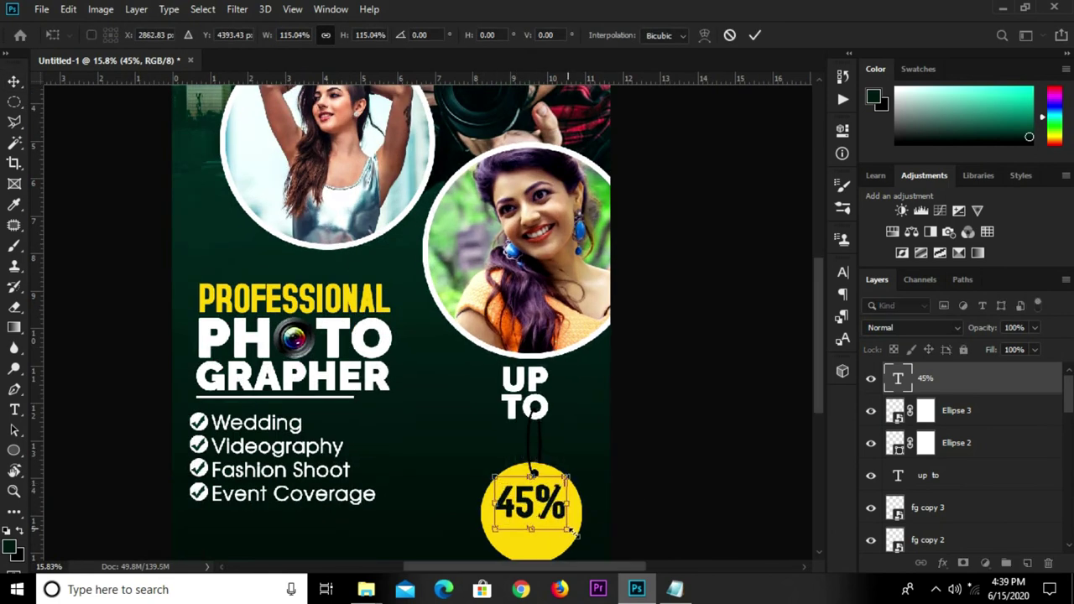
key("Return")
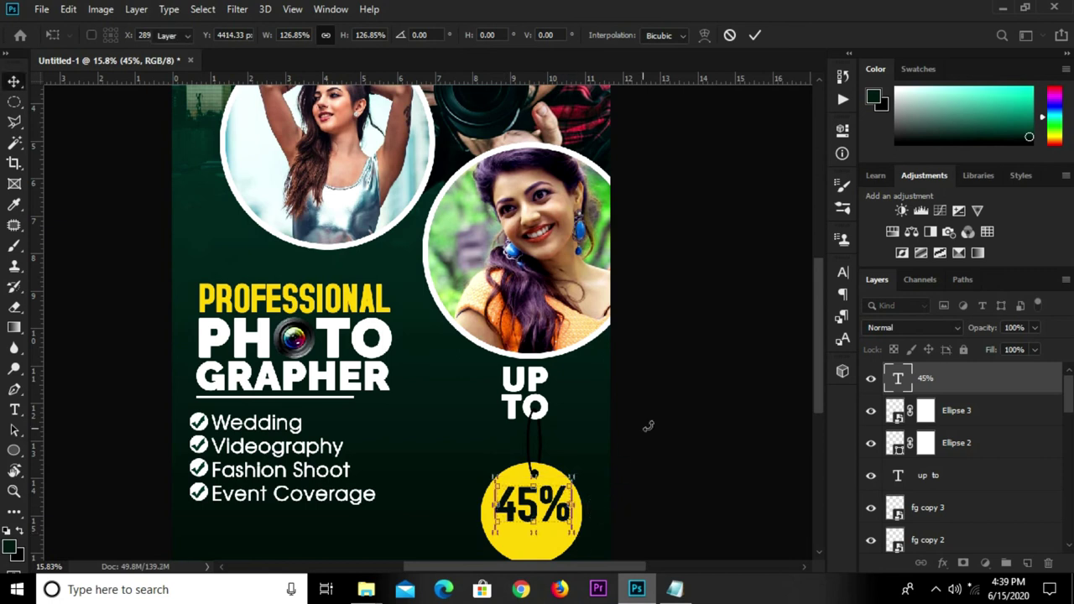
left_click(674, 431)
left_click(675, 589)
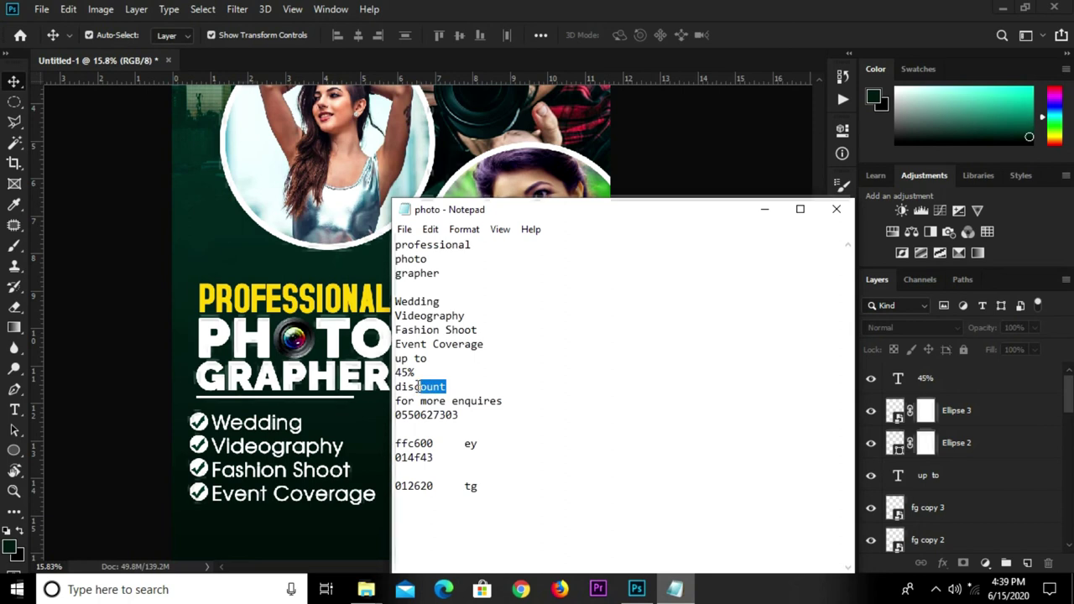
- Copy the word 'discount' from the notes and duplicate the 45% text just below it
right_click(398, 393)
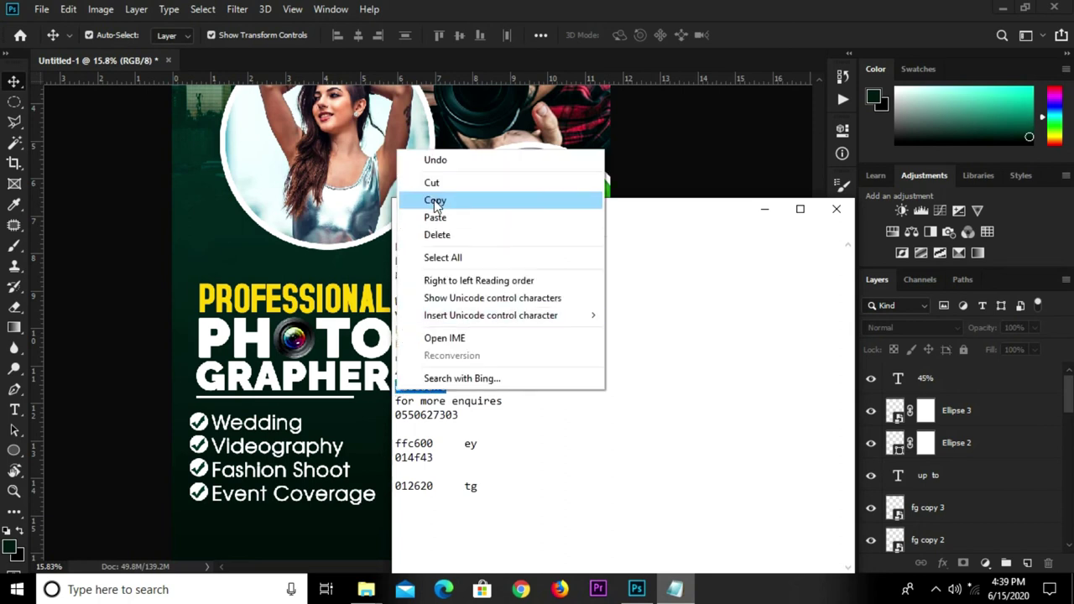
left_click(444, 201)
key("alt+Tab")
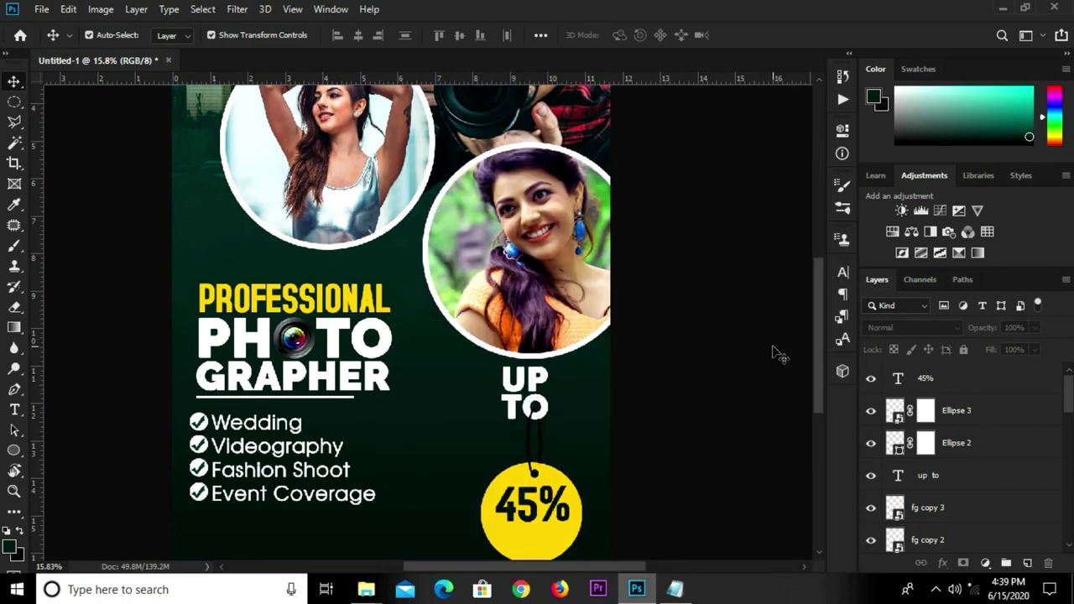
scroll(802, 403, "down", 3)
left_click(527, 380)
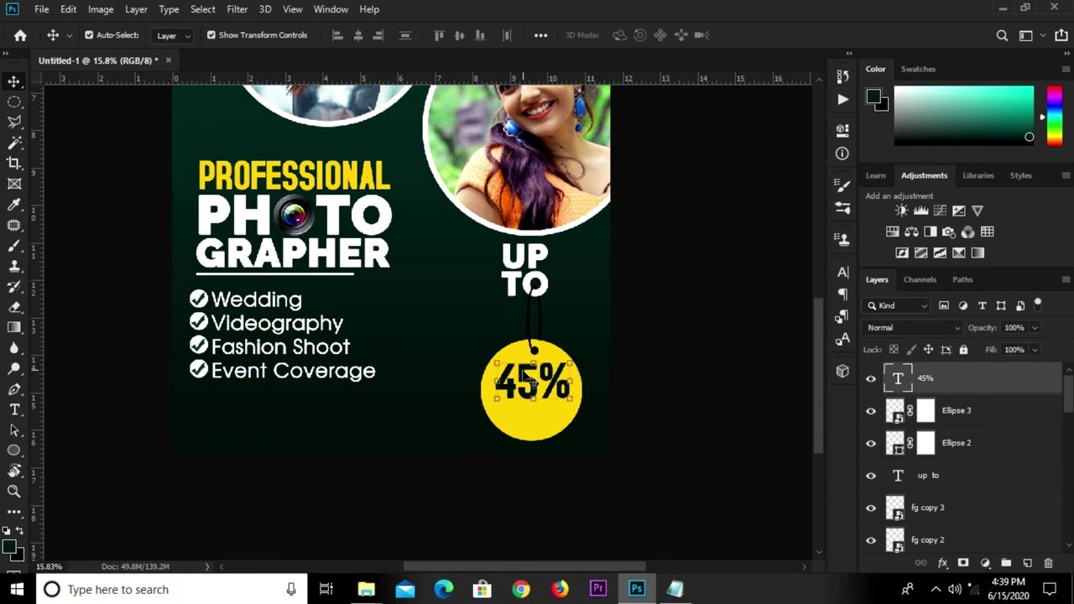
left_click_drag(527, 379, 521, 414)
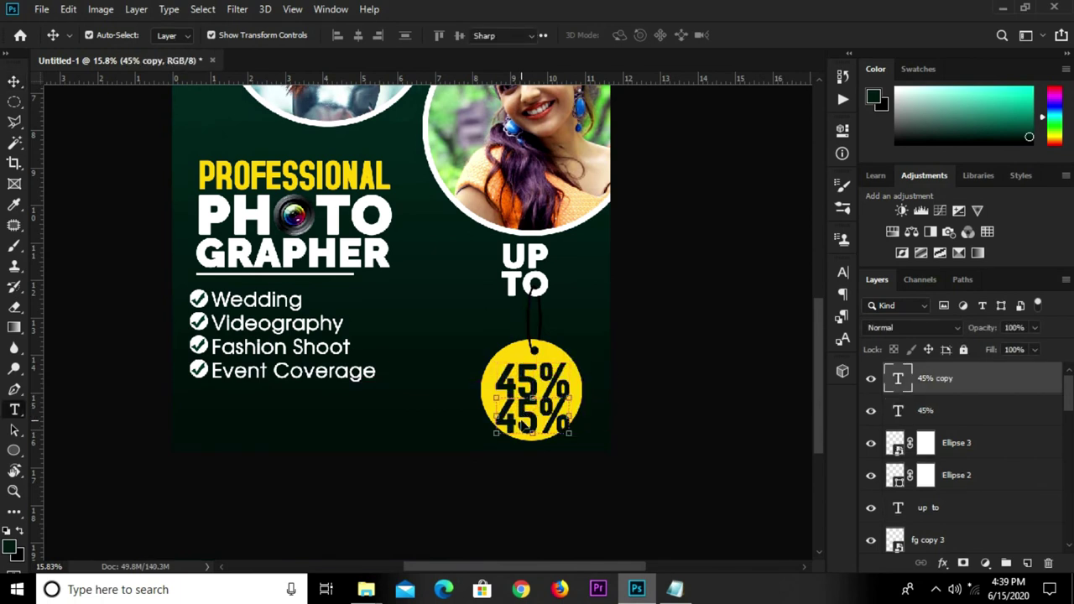
- Change the duplicated text to 'DISCOUNT'
key("t")
left_click(522, 420)
key("ctrl+a")
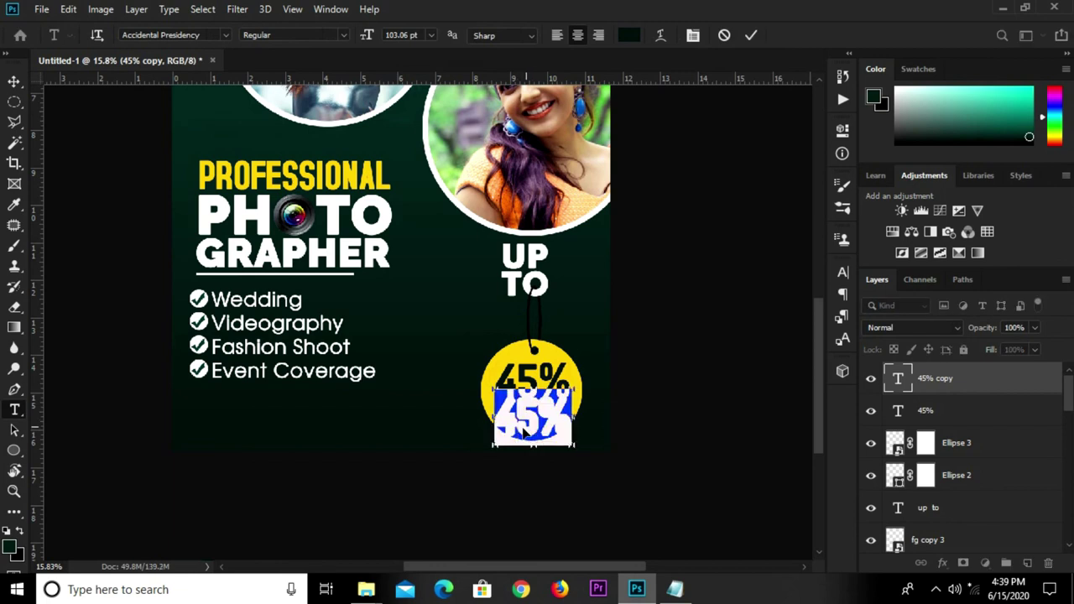
type("DISCOUNT")
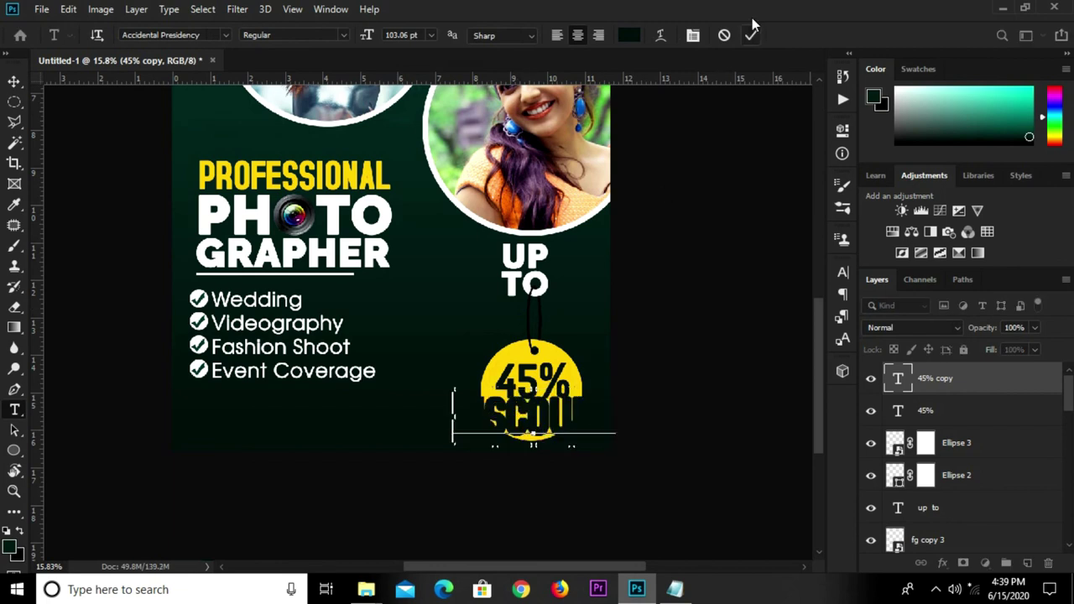
left_click(751, 35)
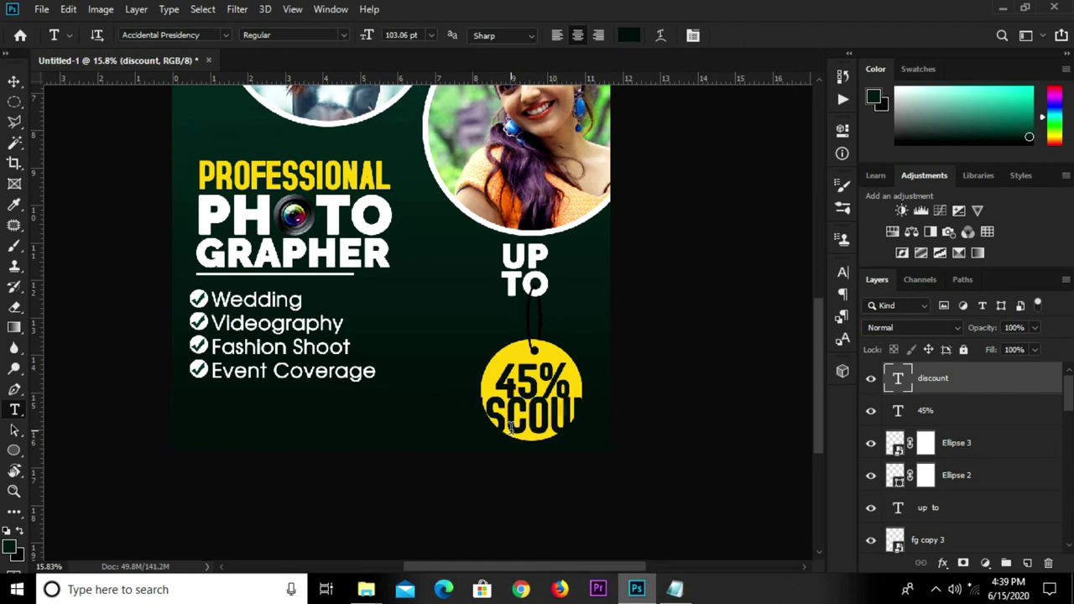
- Shrink DISCOUNT to about 41% so it sits under 45%, then fit the poster on screen
key("v")
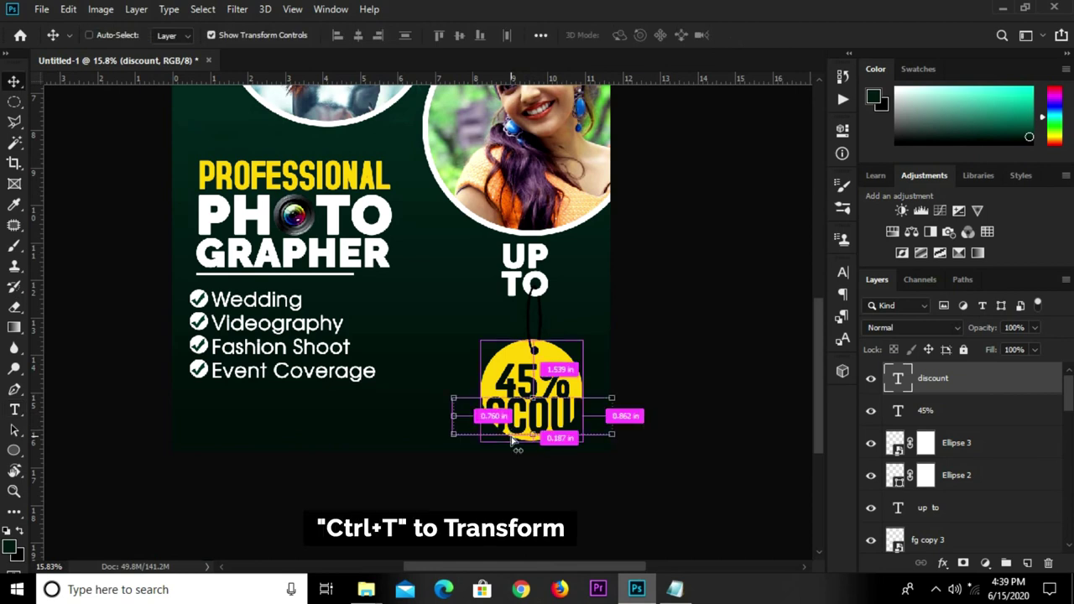
key("ctrl+t")
left_click_drag(535, 447, 537, 421)
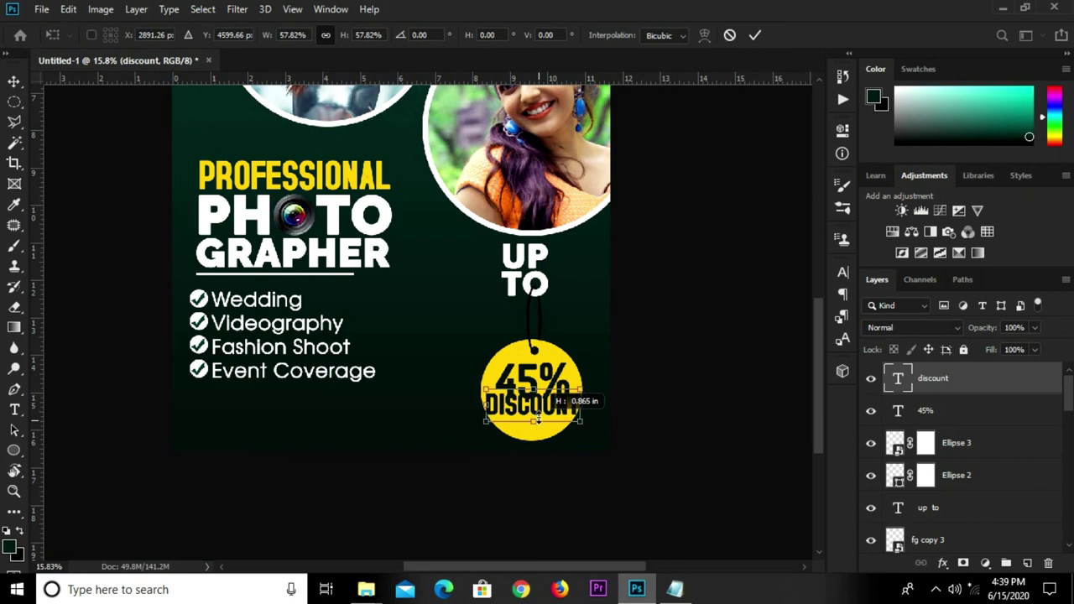
scroll(537, 420, "up", 1)
scroll(537, 419, "up", 1)
scroll(537, 420, "up", 1)
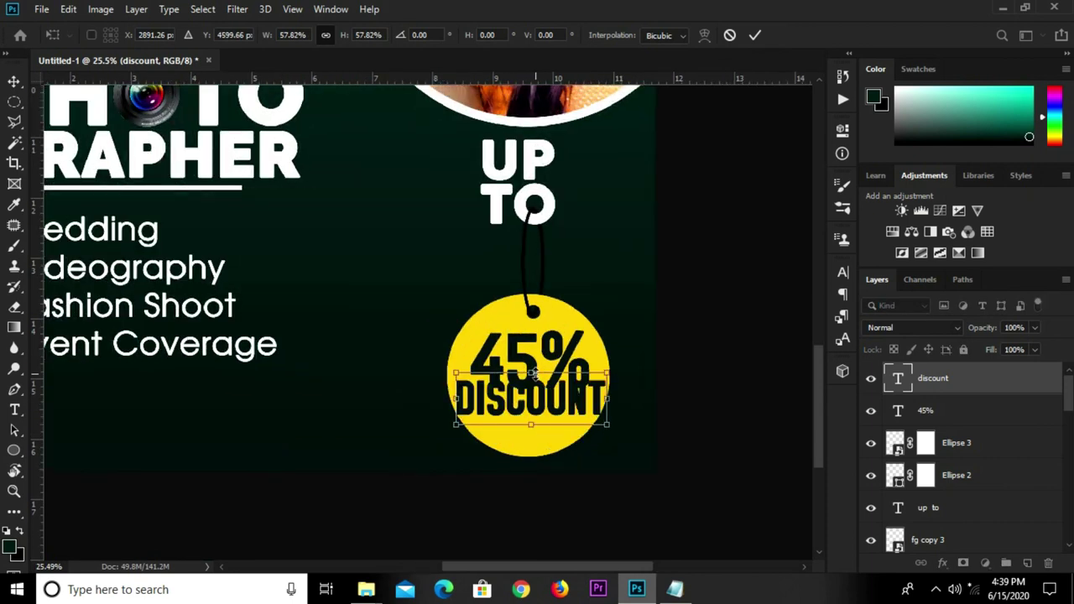
left_click_drag(531, 373, 535, 387)
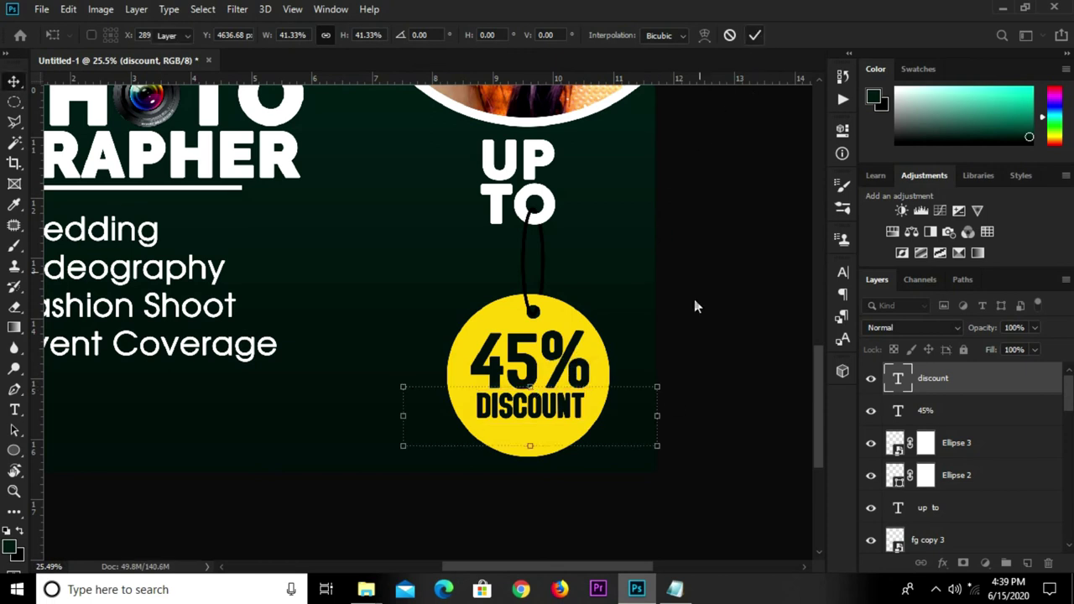
key("Return")
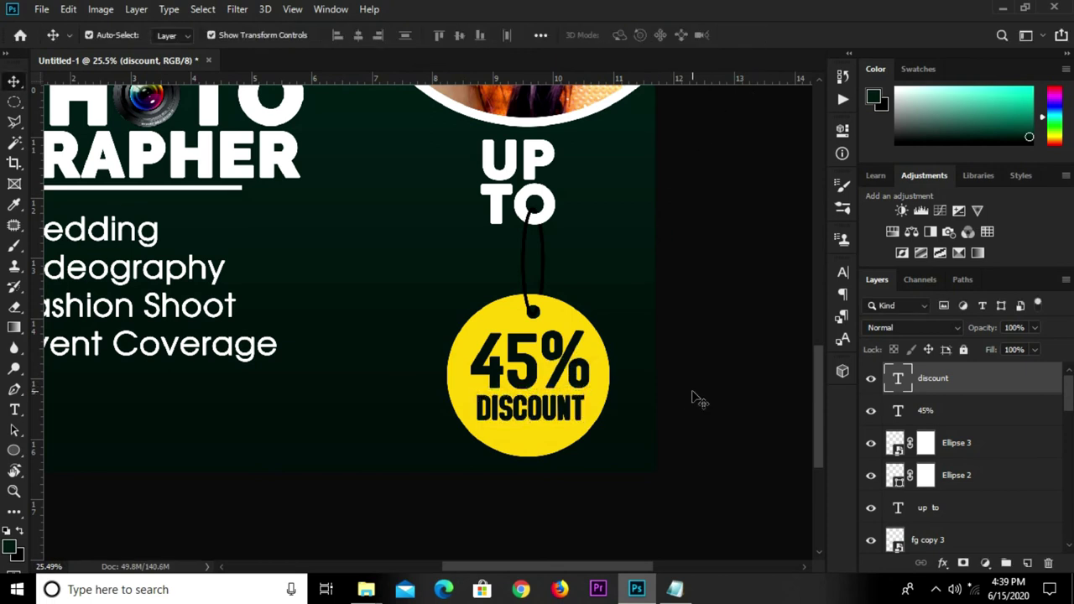
left_click(699, 400)
key("ctrl+0")
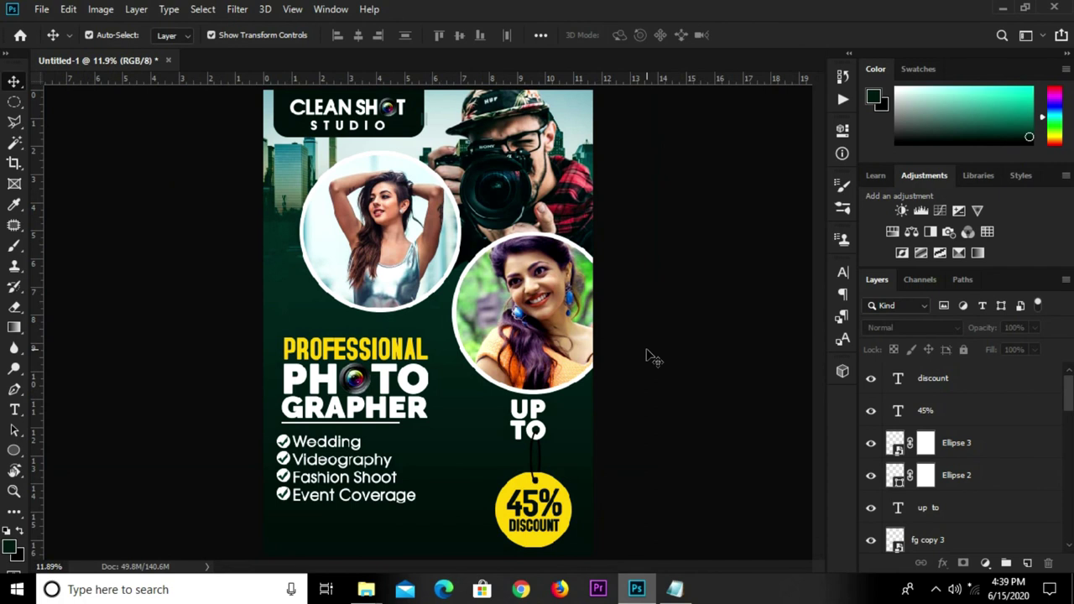
- Draw a bottom-left rectangle filled white with no stroke
left_click_drag(15, 454, 88, 449)
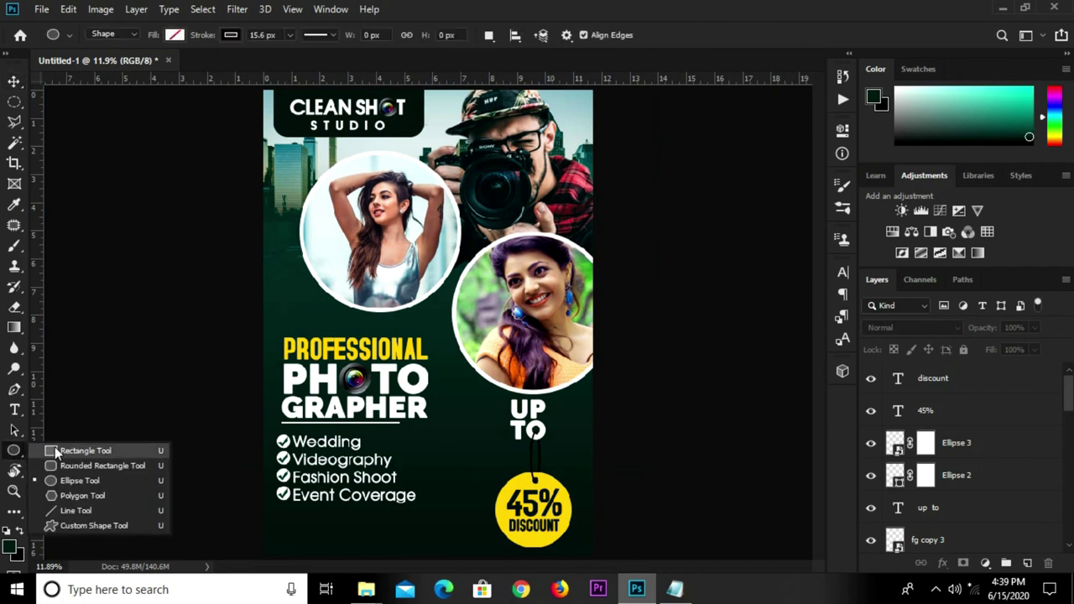
scroll(436, 515, "down", 1)
mouse_move(409, 541)
left_mouse_down()
mouse_move(327, 508)
mouse_move(242, 508)
left_mouse_up()
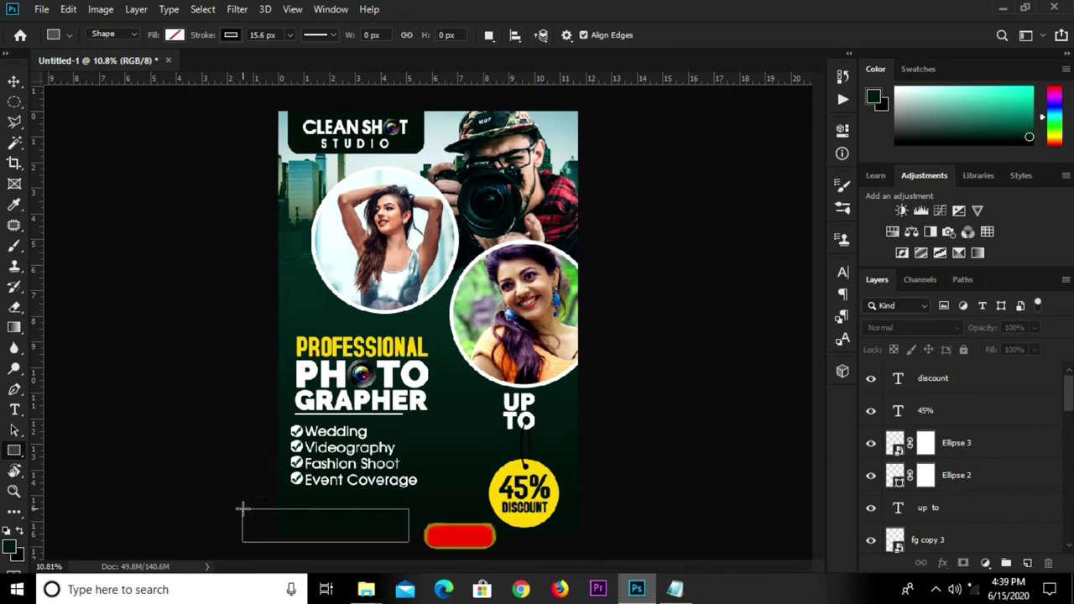
left_click_drag(241, 508, 242, 508)
key("v")
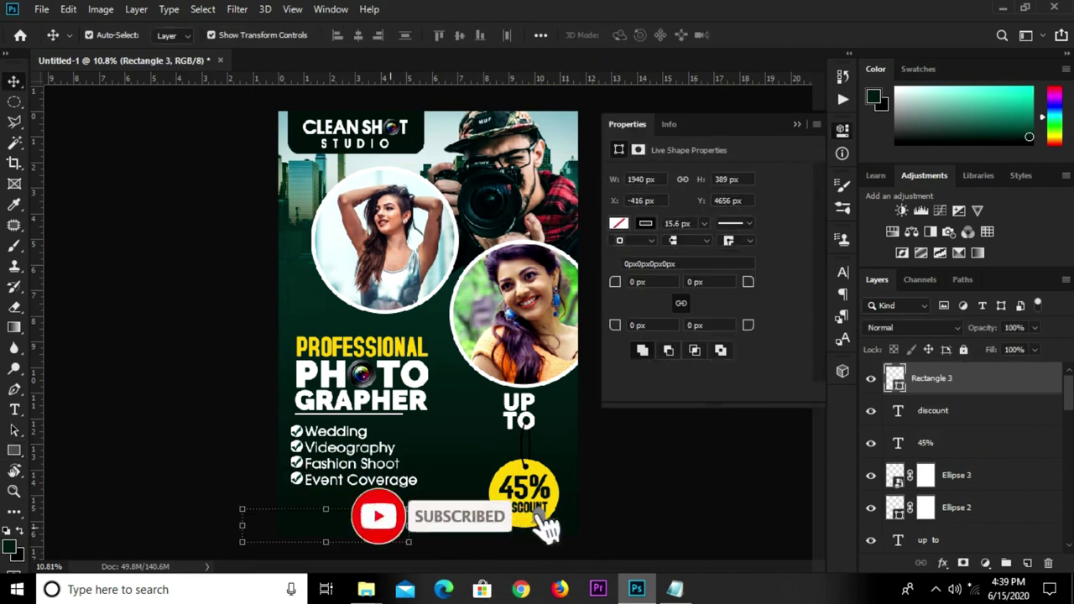
left_click(621, 225)
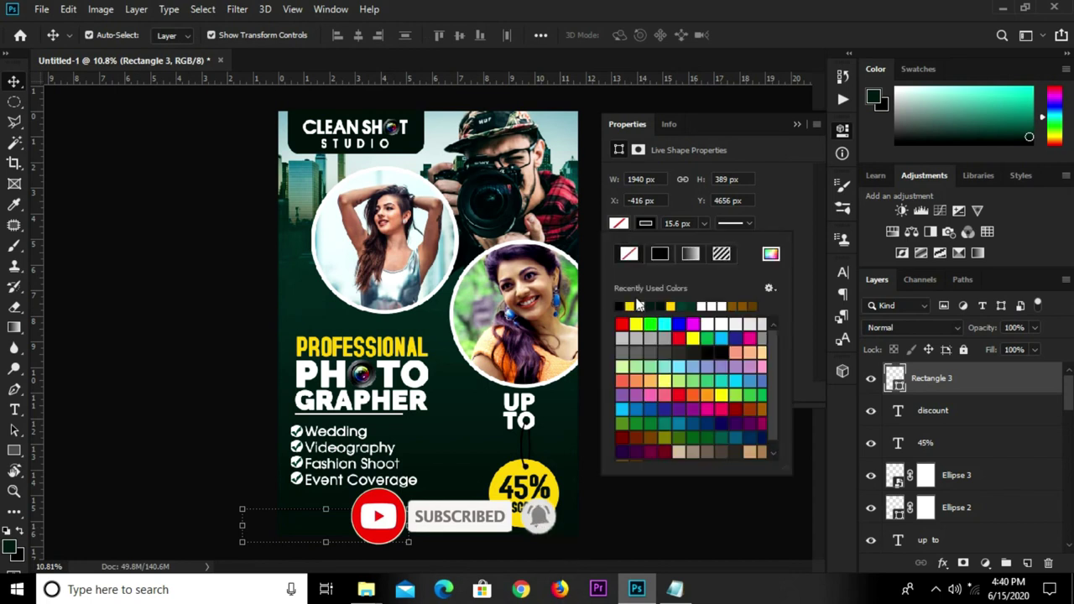
left_click(640, 306)
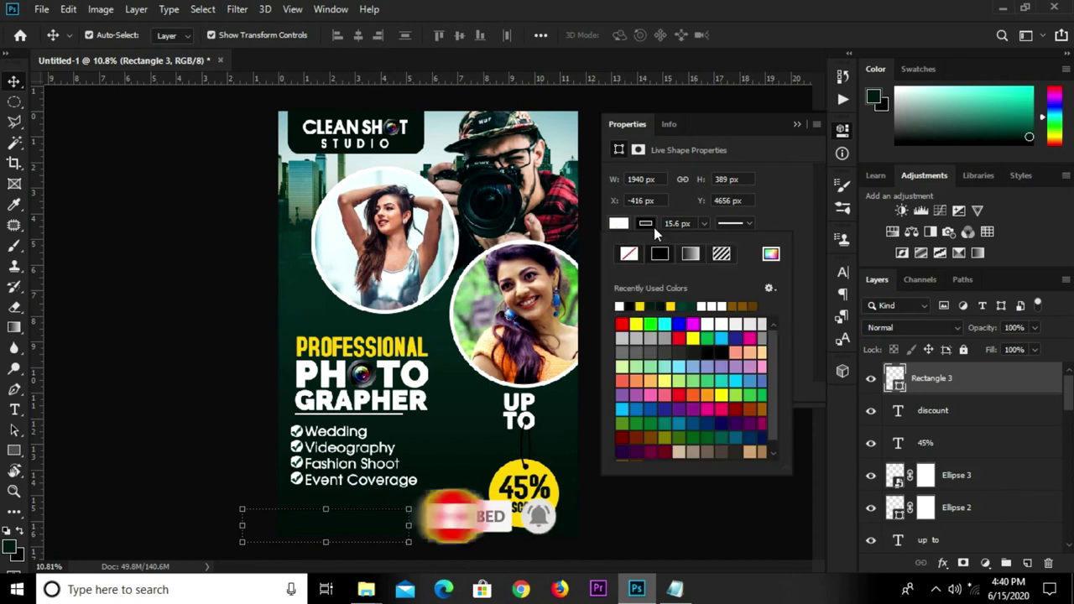
left_click(629, 254)
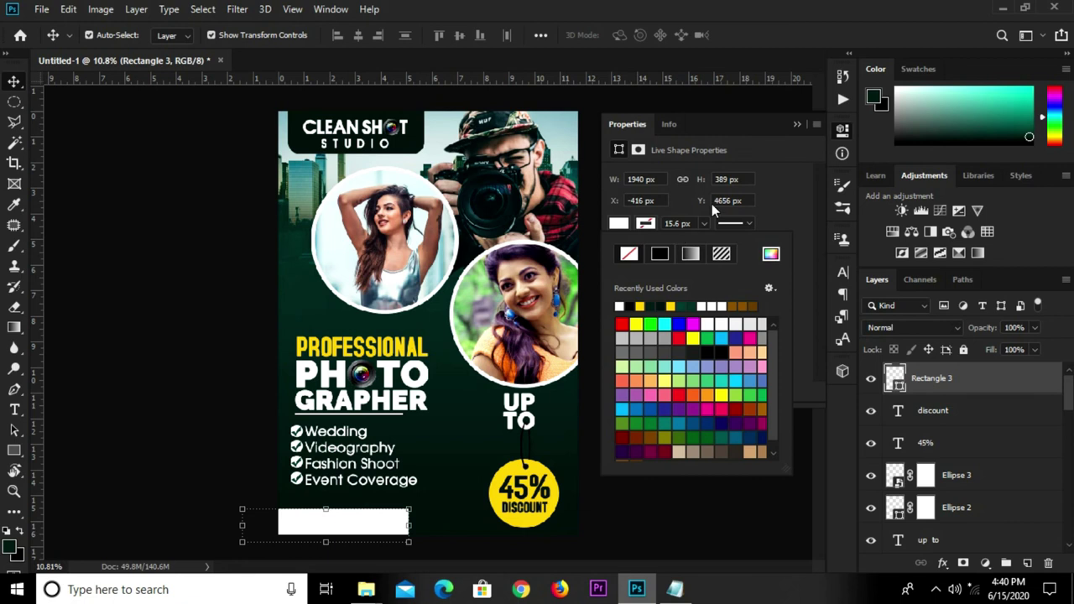
left_click(797, 126)
- Copy the 'for more enquires' line from the Notepad notes
left_click(675, 589)
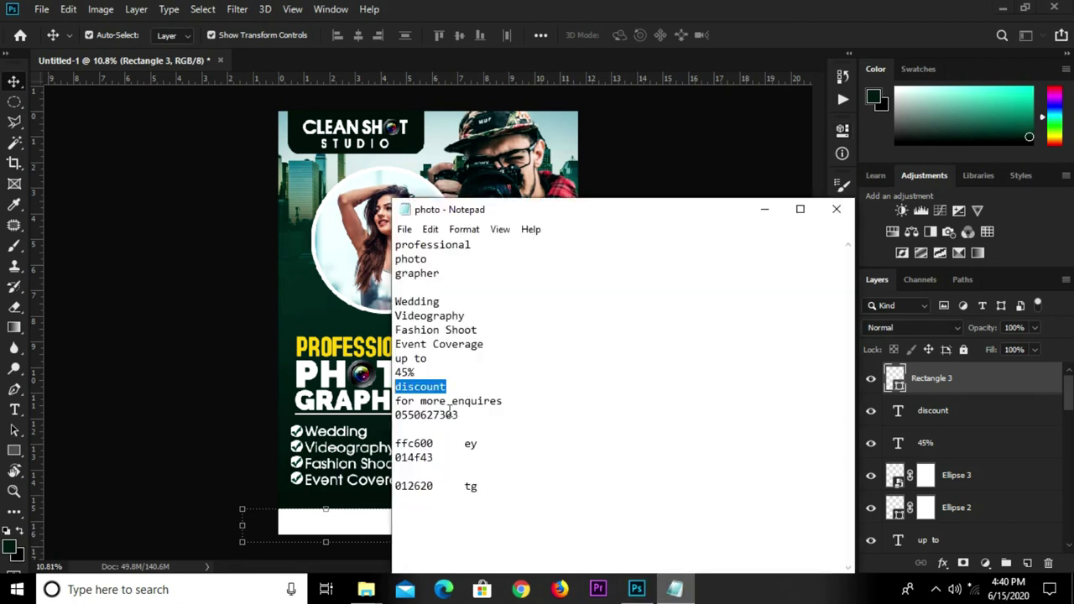
left_click_drag(503, 401, 397, 401)
right_click(417, 400)
left_click(455, 206)
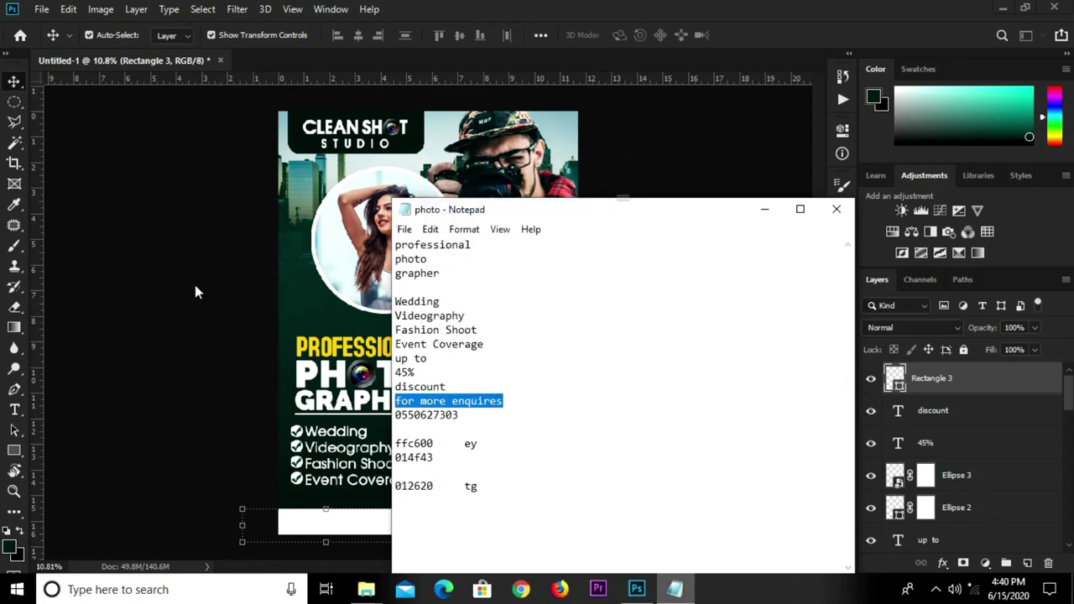
- Duplicate the services list text block beside the original
left_click(194, 291)
left_click(359, 485)
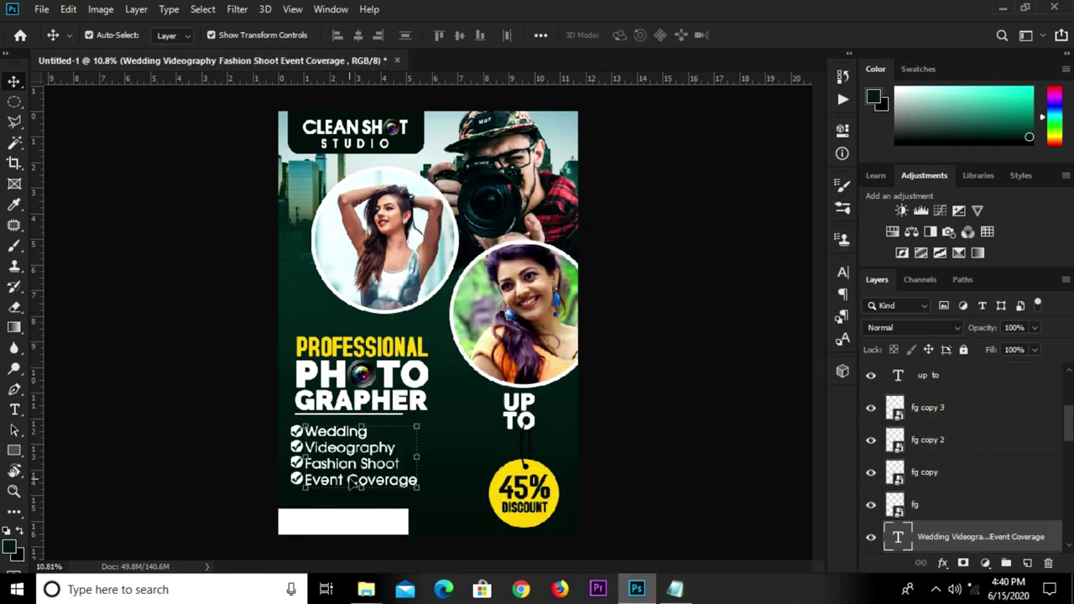
scroll(353, 483, "up", 1)
left_click_drag(347, 477, 445, 477)
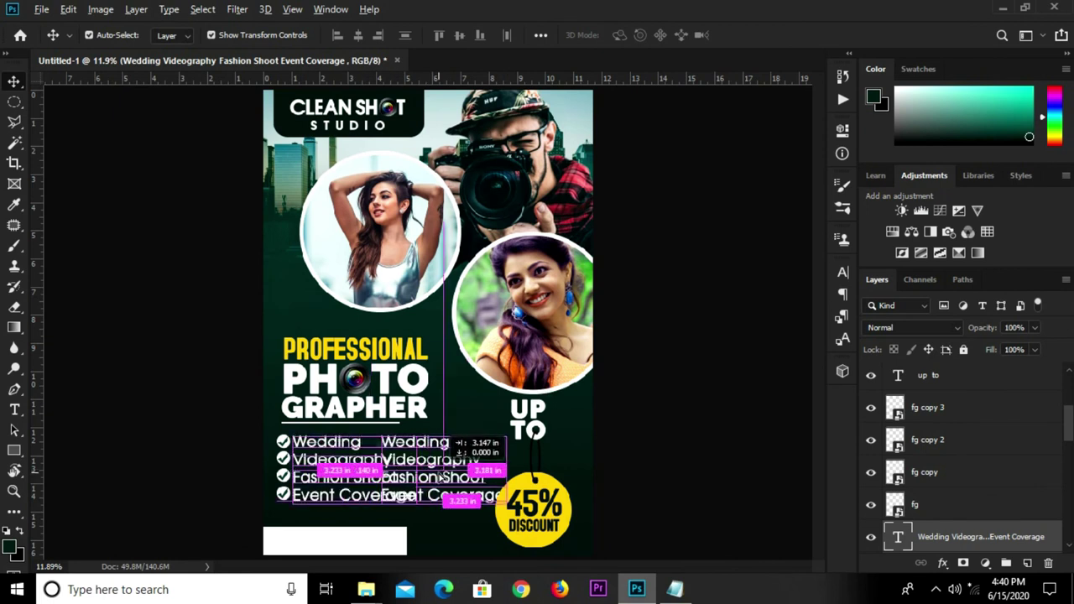
- Retype the copied services text block as 'for more enquires'
left_click(14, 411)
left_click(423, 442)
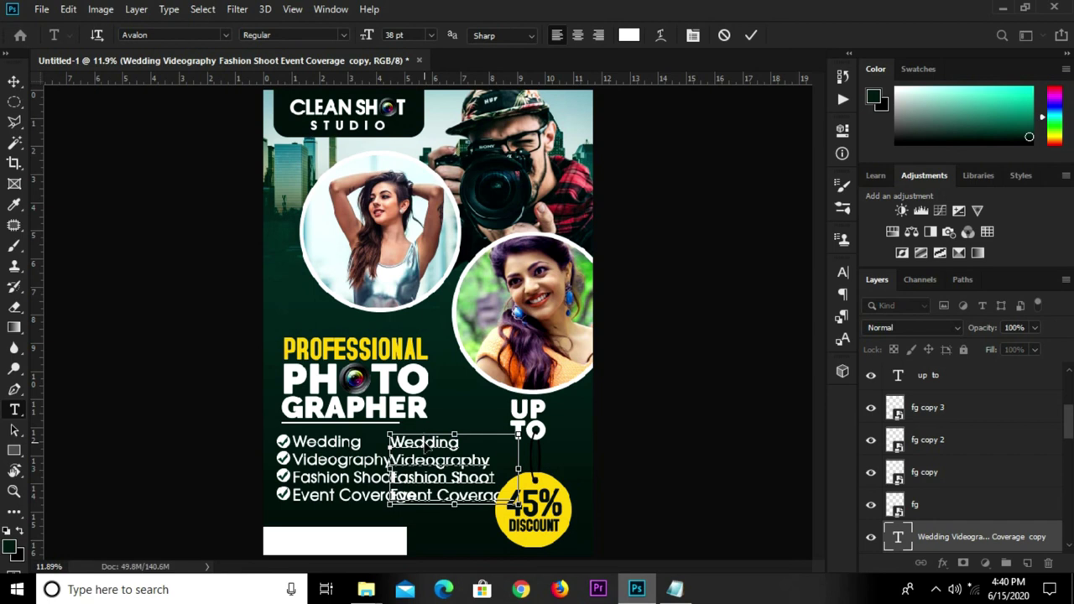
key("ctrl+a")
type("for more enquires")
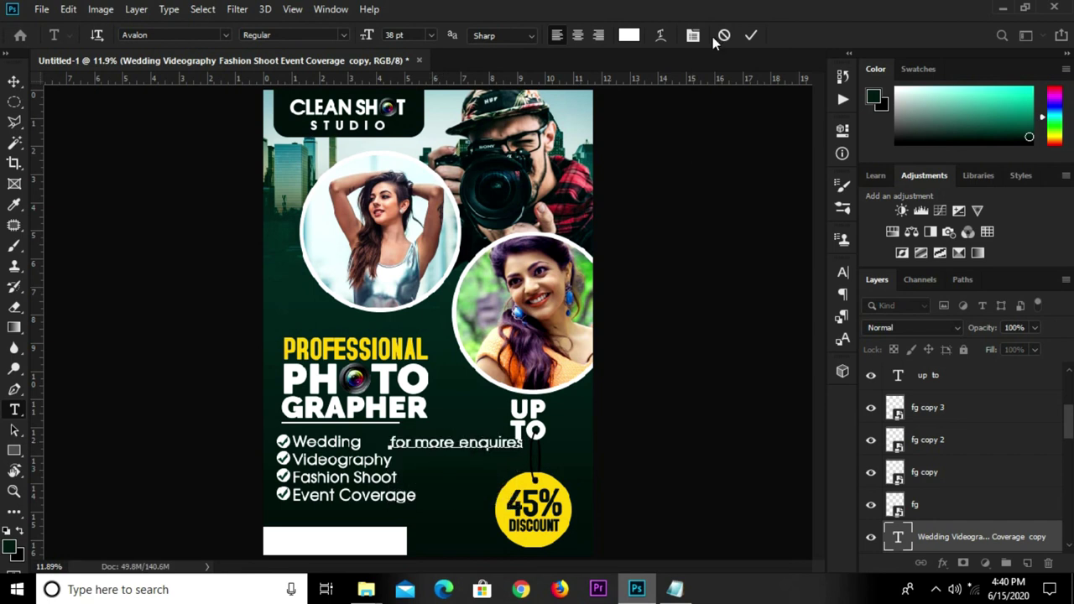
left_click(751, 35)
- Set the enquiries line to All Caps and move it below the services list
left_click(842, 272)
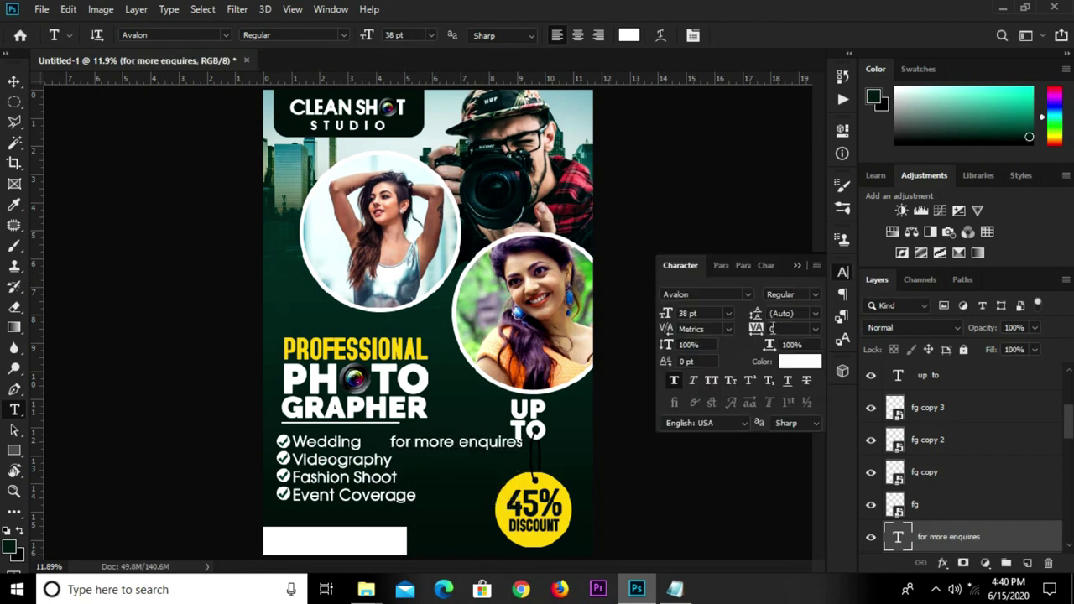
left_click(711, 381)
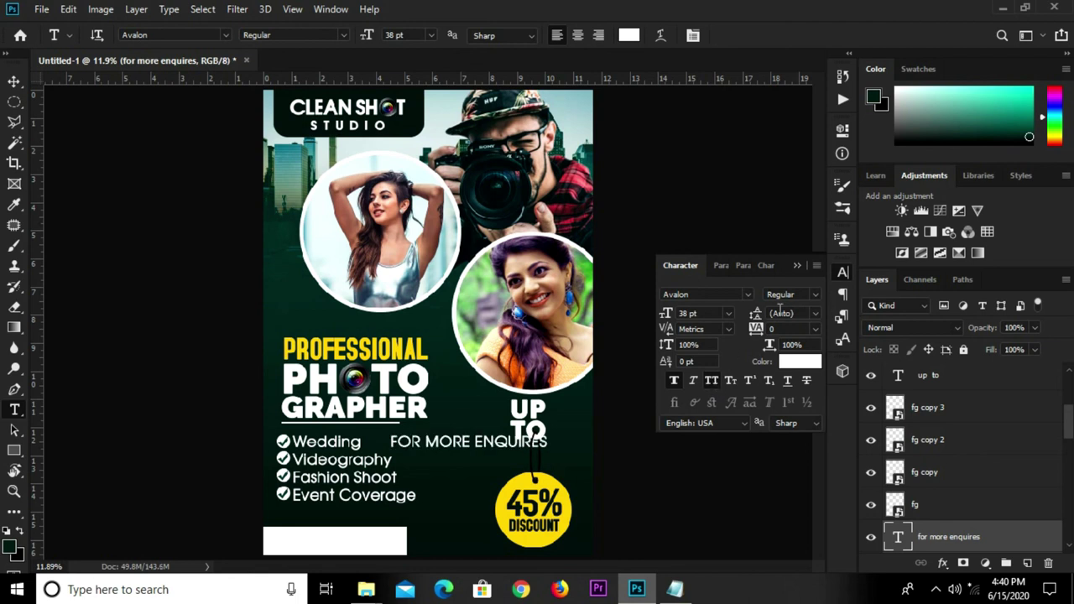
left_click(797, 266)
key("v")
left_click_drag(434, 459, 338, 526)
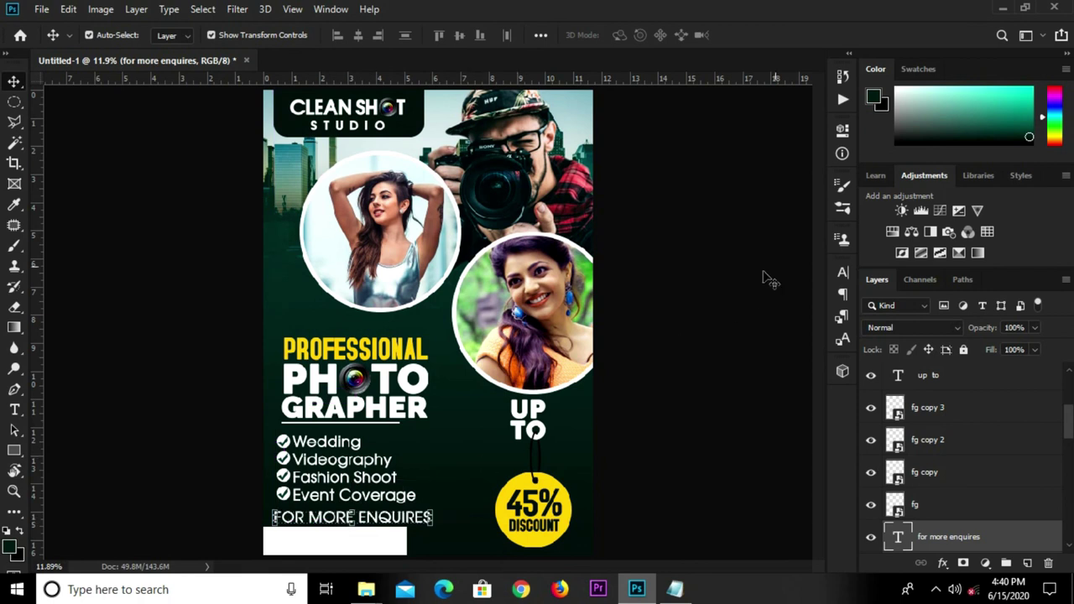
- Colour the FOR MORE ENQUIRES text with the yellow sampled from the discount circle
left_click(842, 275)
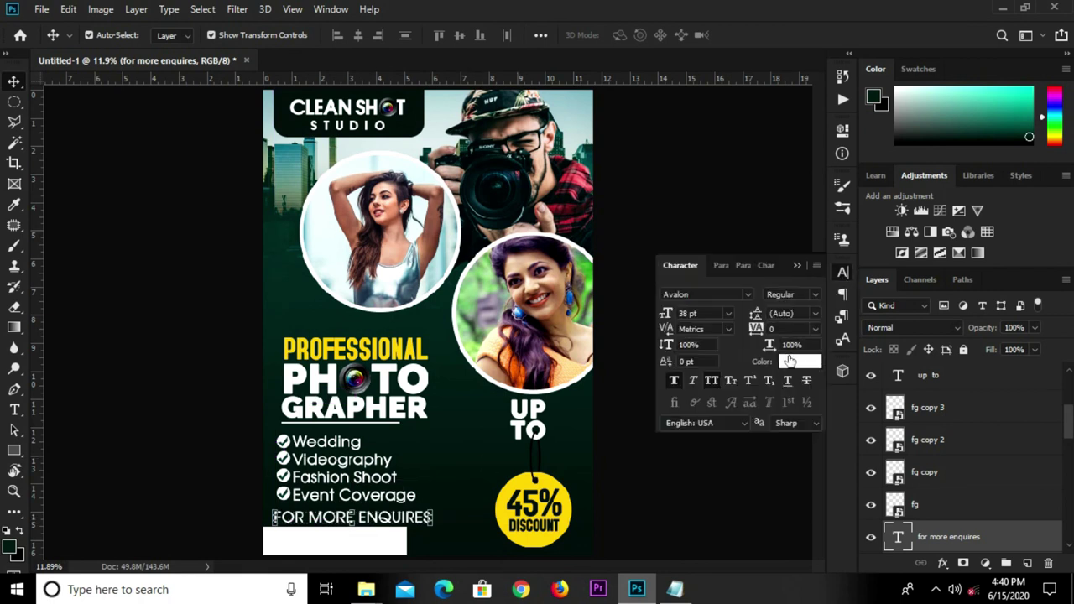
left_click(789, 361)
left_click(527, 480)
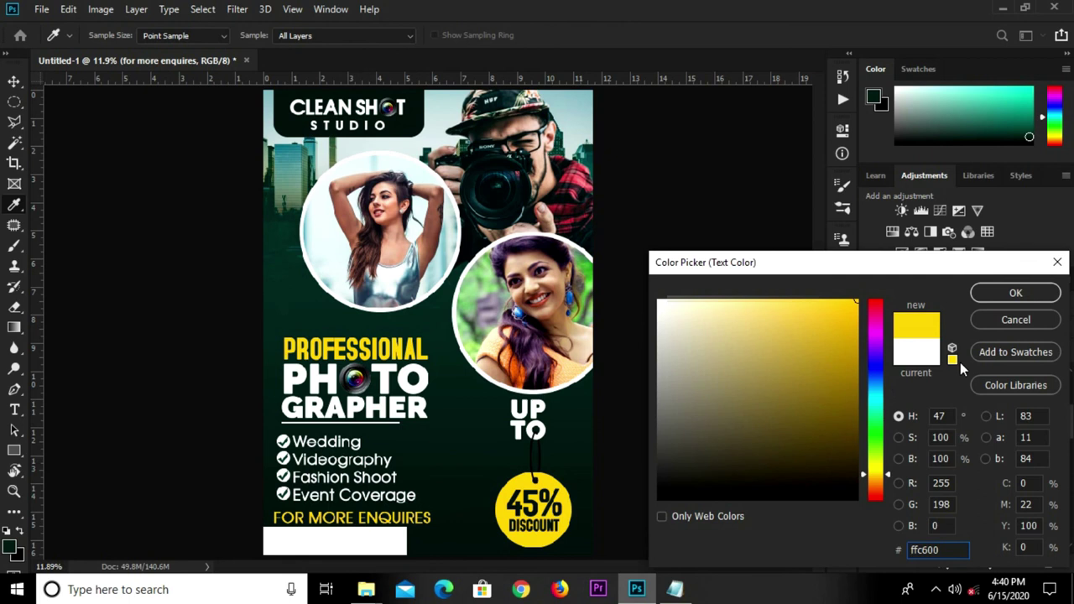
left_click(987, 299)
left_click(625, 405)
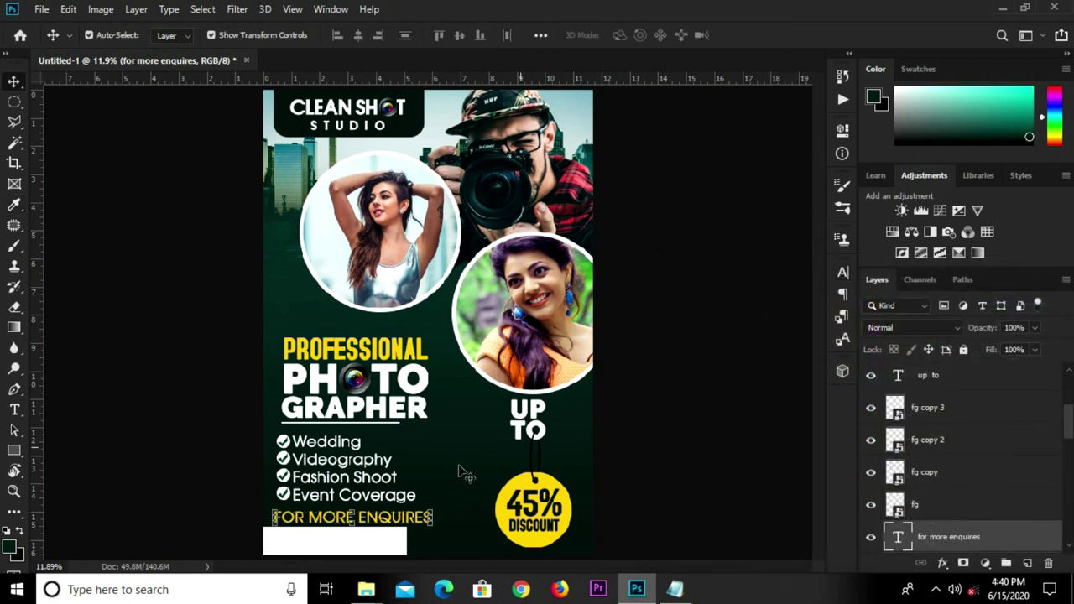
- Set the FOR MORE ENQUIRES text size to 30 pt
left_click(845, 272)
left_click(727, 313)
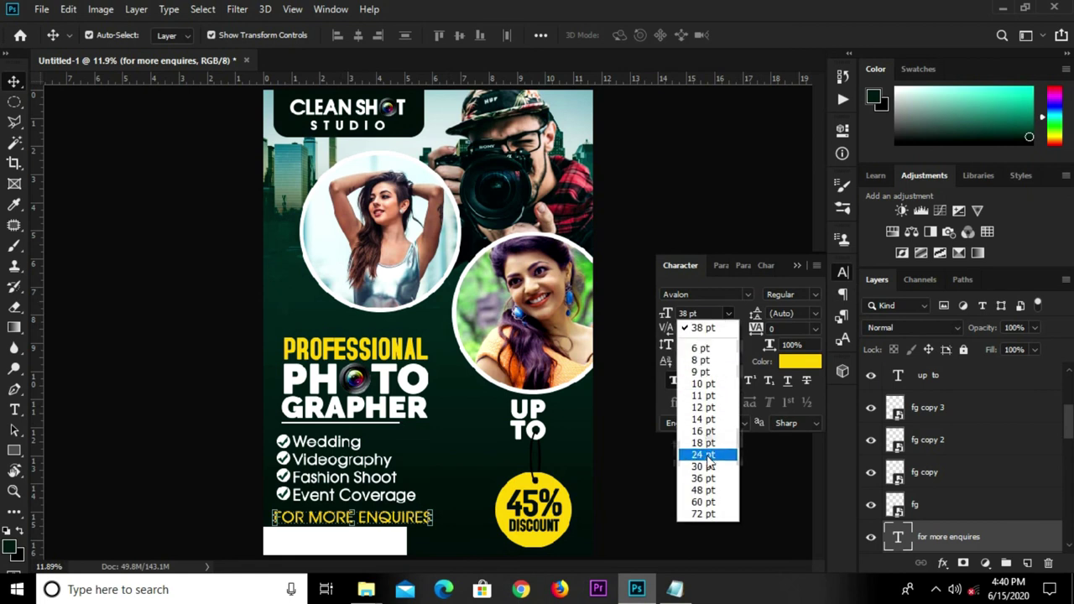
left_click(703, 466)
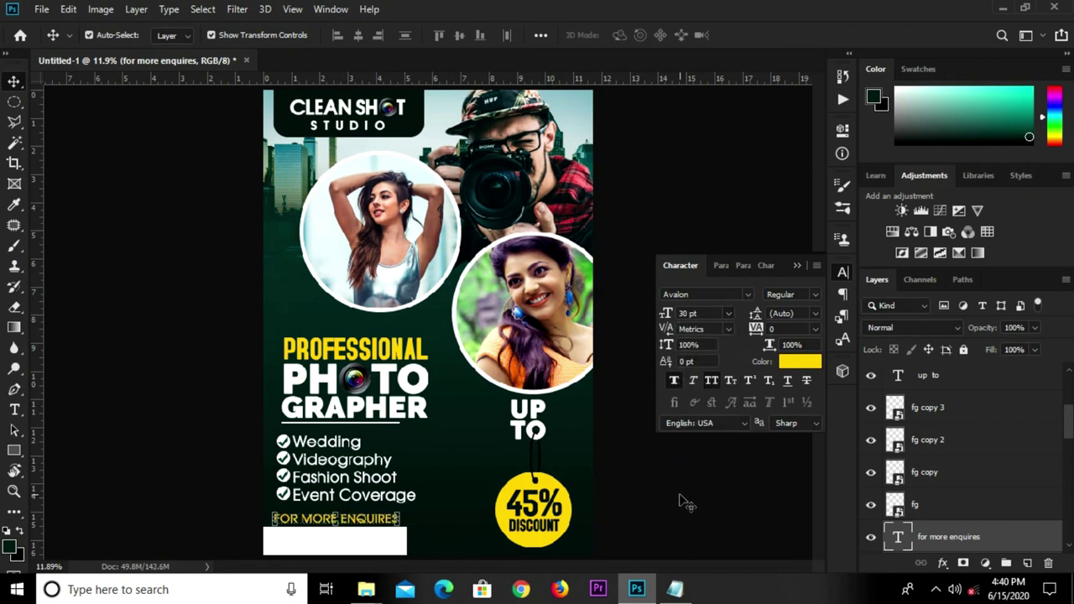
left_click(352, 532)
left_click(355, 521)
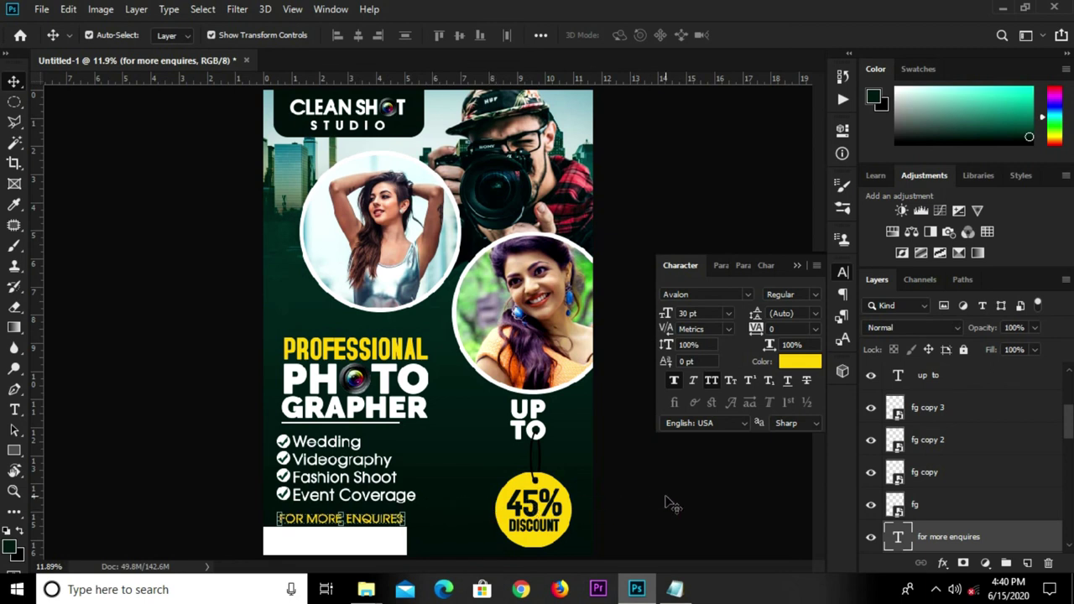
left_click(663, 508)
mouse_move(675, 589)
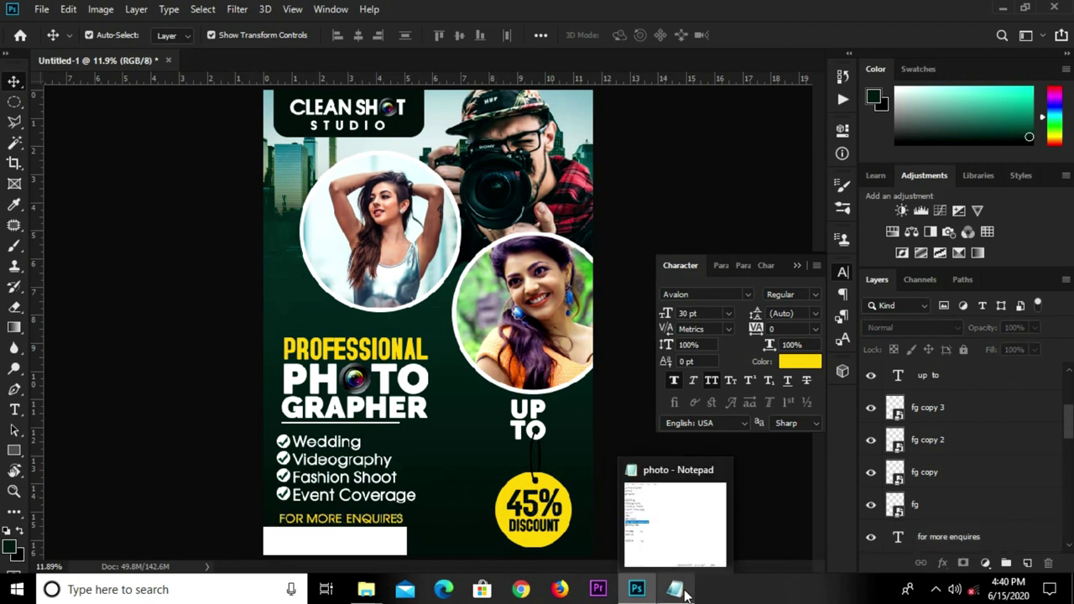
- Copy the contact phone number from the Notepad notes
left_click(667, 508)
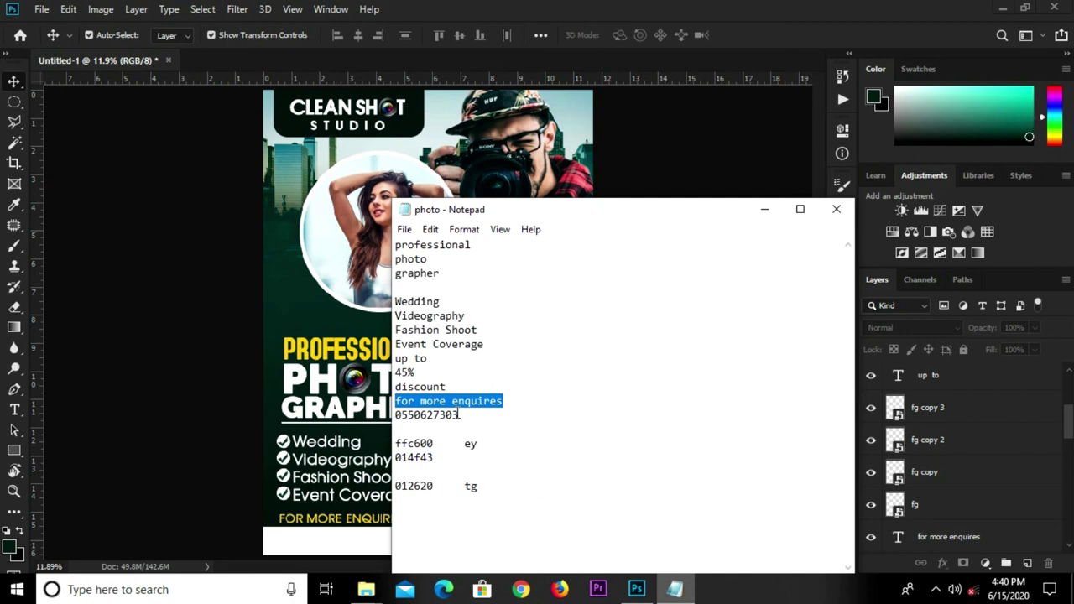
left_click_drag(460, 415, 392, 414)
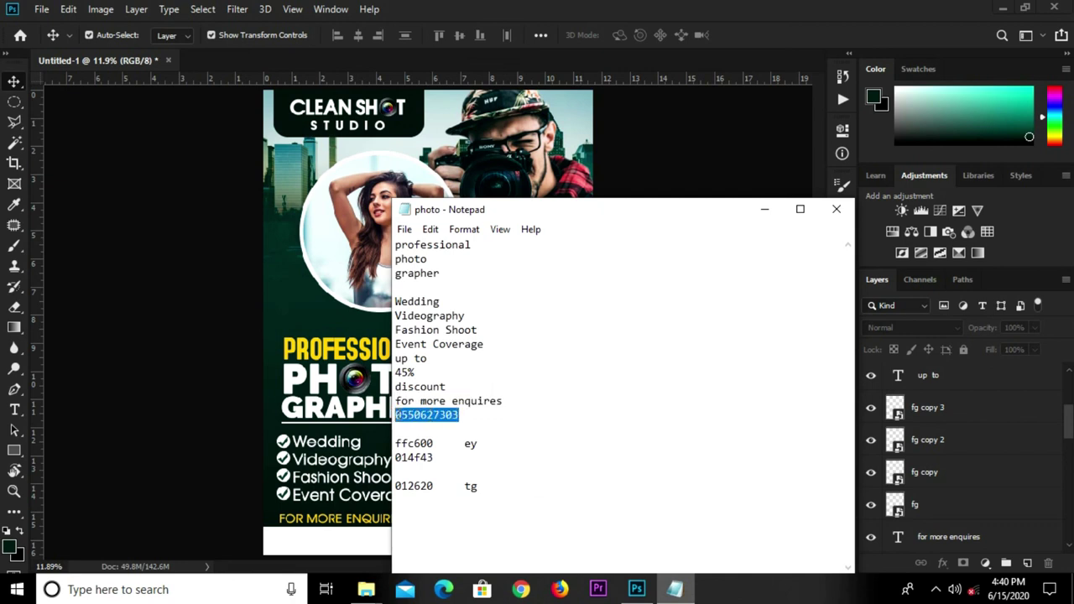
right_click(411, 414)
left_click(439, 225)
left_click(242, 379)
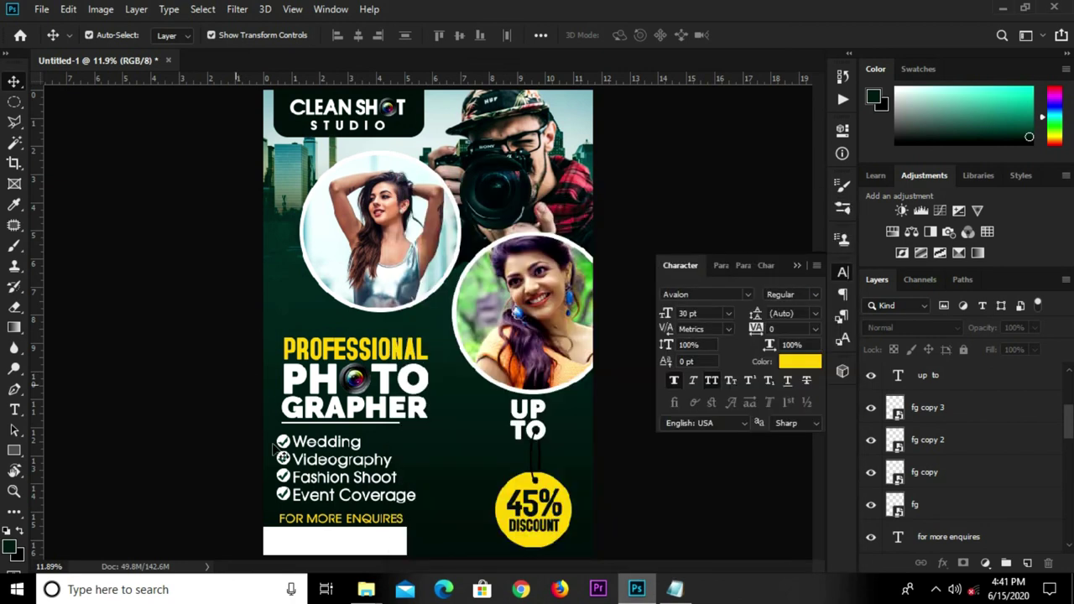
- Duplicate the FOR MORE ENQUIRES line into the white box and move it to the top layer
scroll(345, 529, "up", 3)
left_click(345, 531)
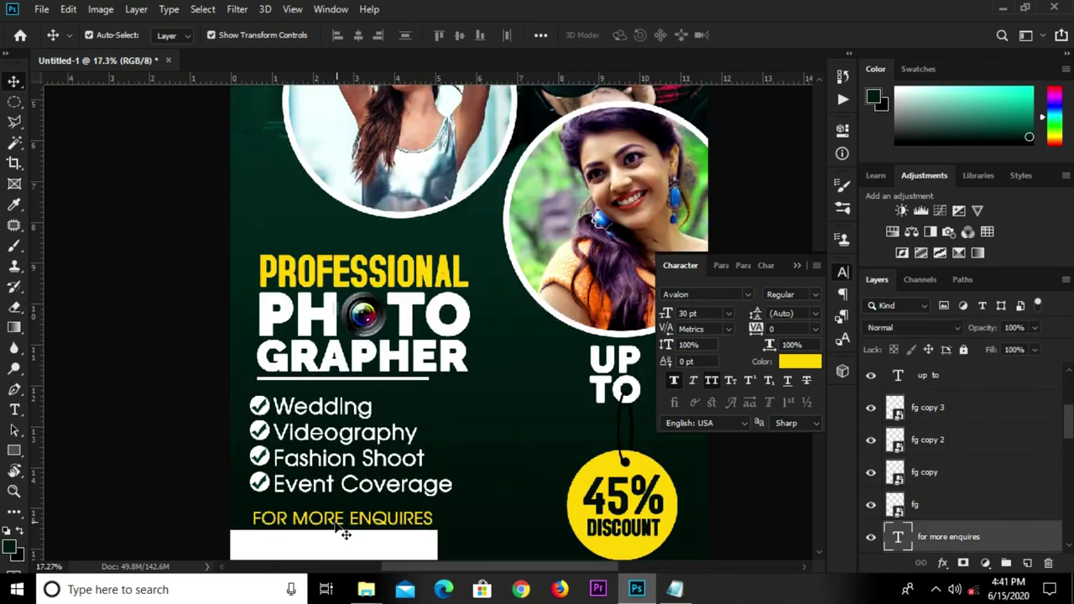
left_click_drag(335, 522, 329, 485)
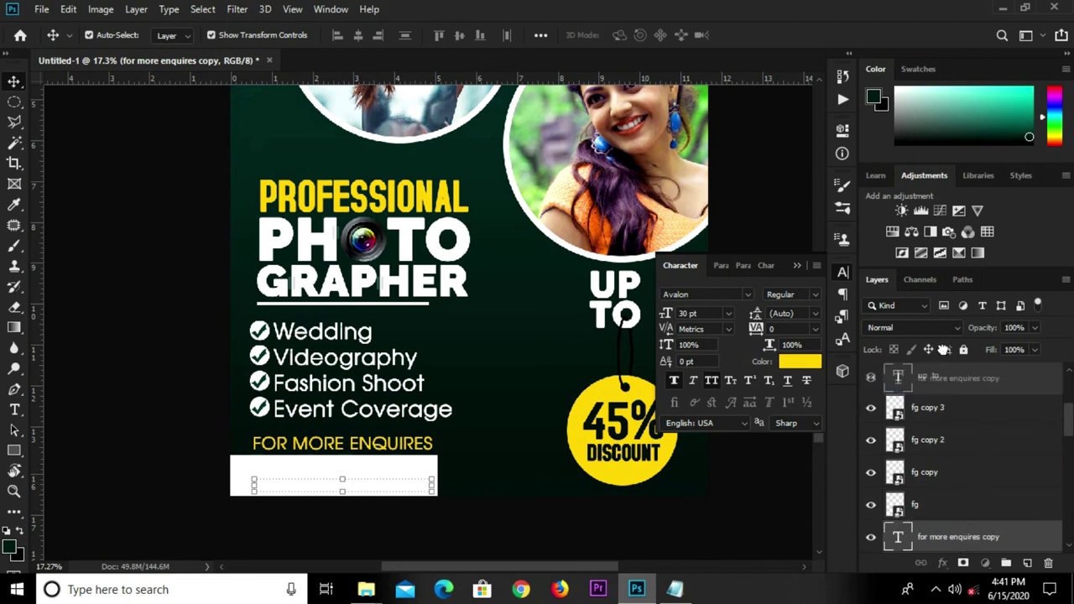
left_click_drag(962, 545, 944, 374)
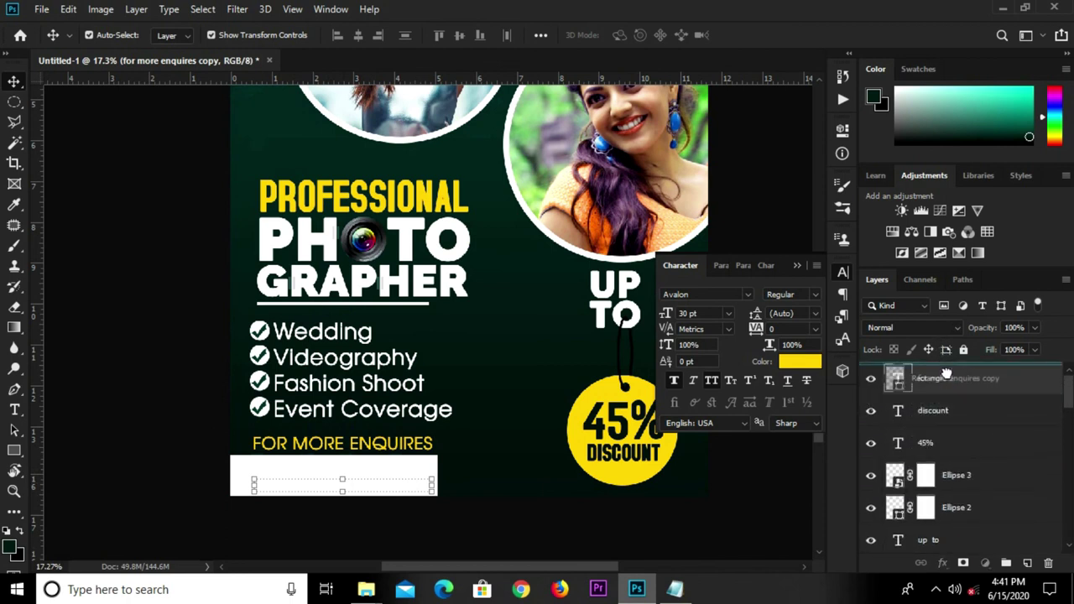
left_click_drag(940, 347, 923, 382)
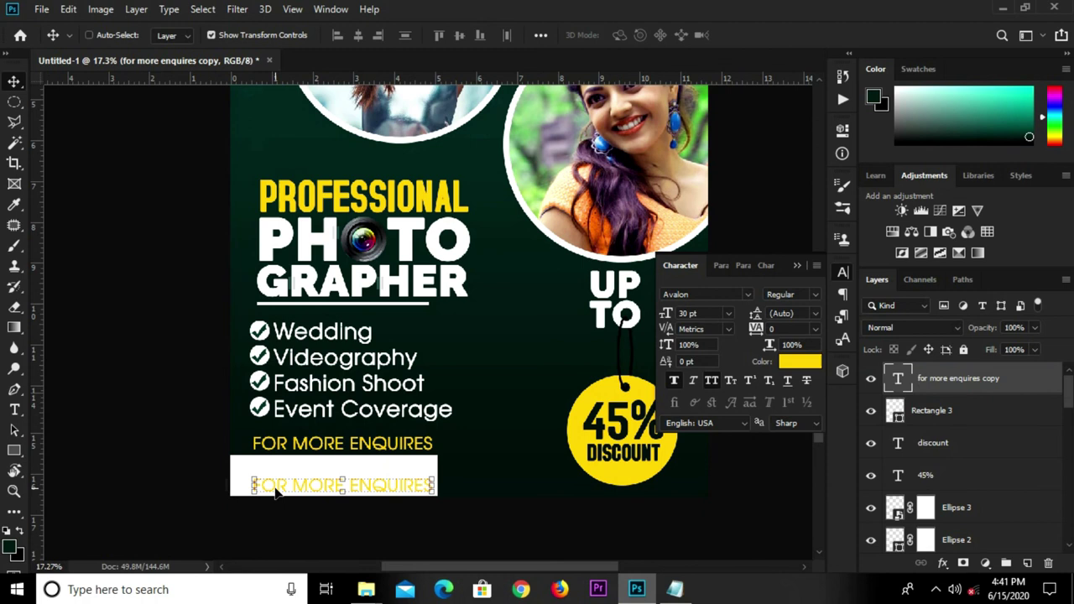
- Replace the copied line's text with the contact phone number
key("t")
left_click(285, 487)
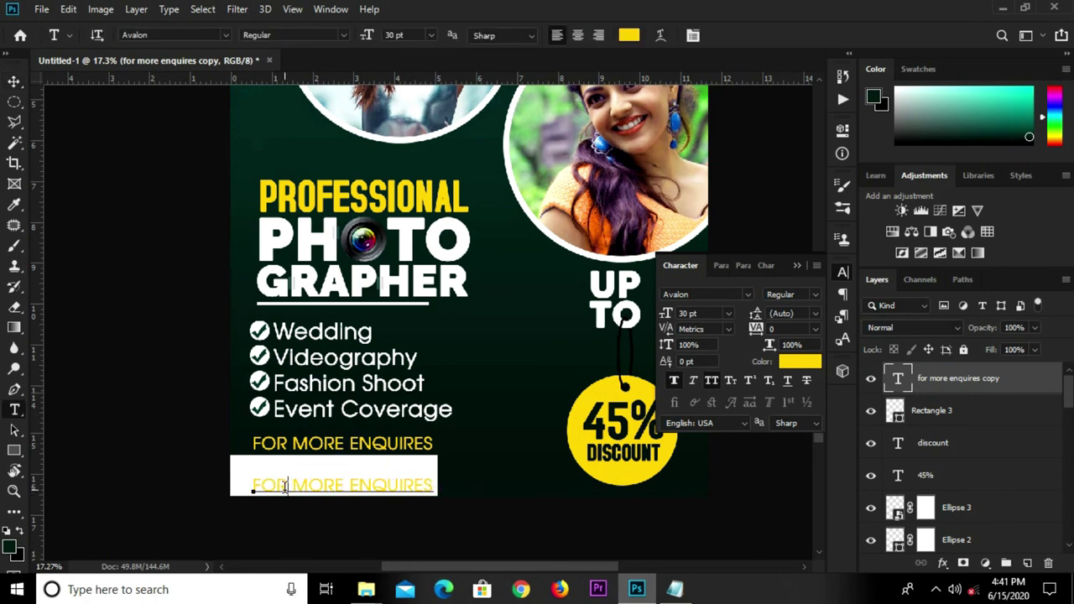
key("ctrl+a")
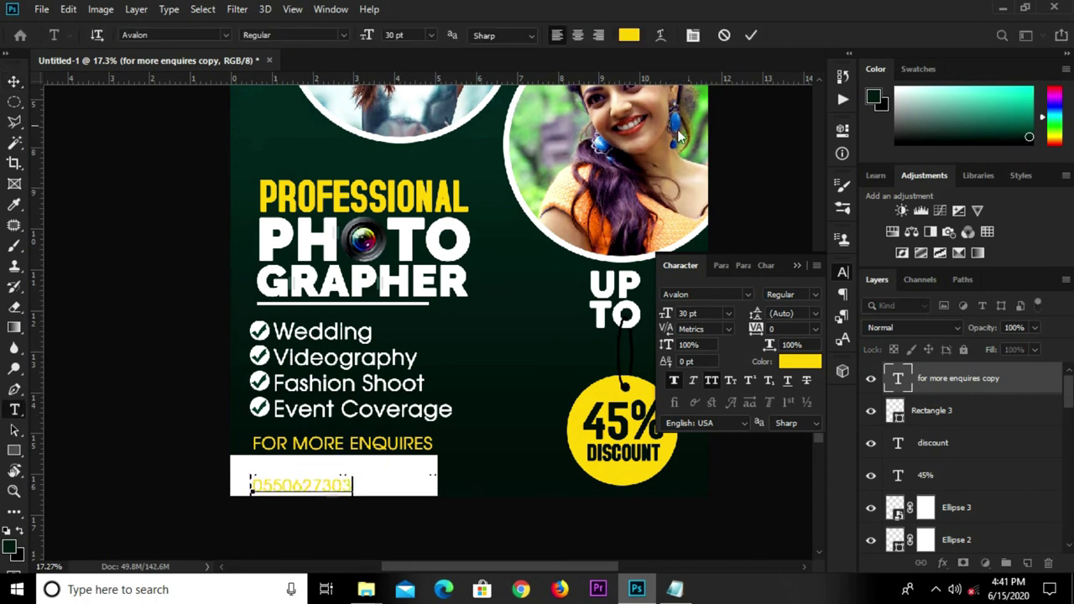
left_click(750, 34)
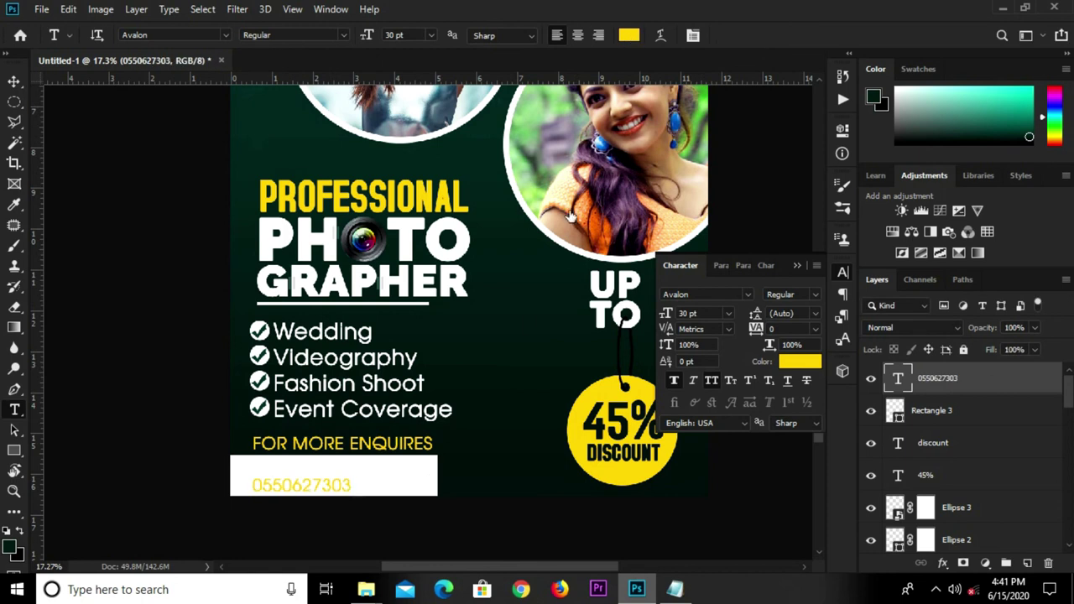
- Make the phone number dark green at 48 pt and nudge it up inside the box
left_click(629, 34)
left_click(506, 433)
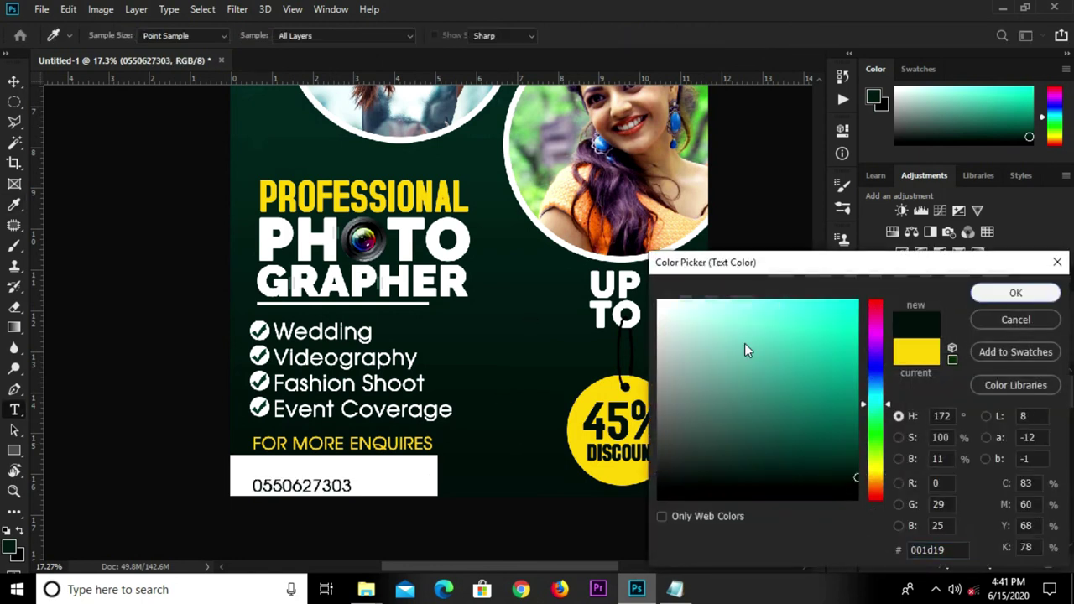
left_click(978, 298)
left_click(727, 313)
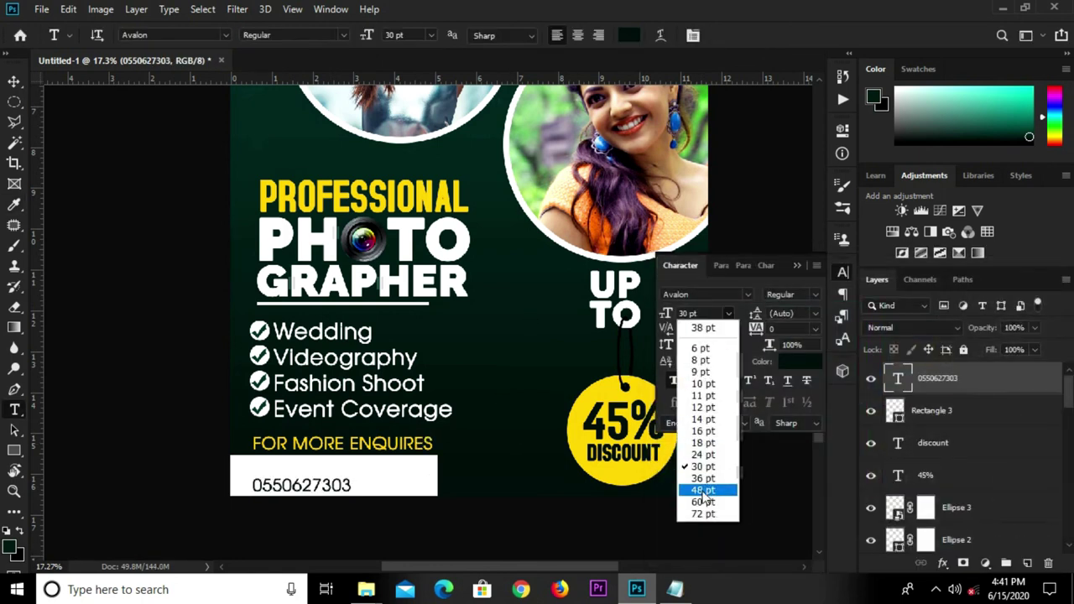
left_click(695, 489)
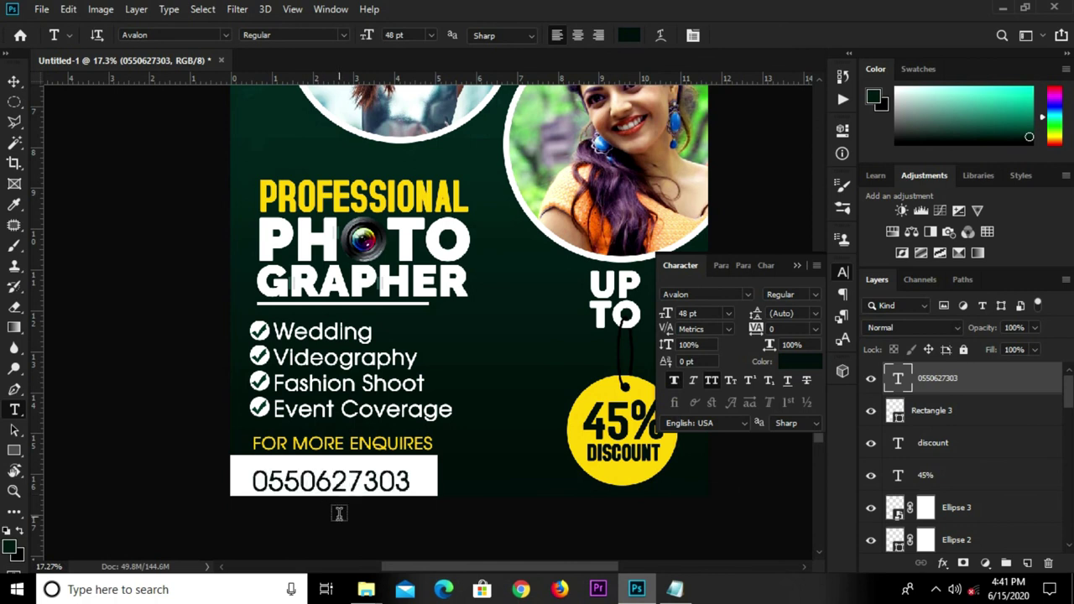
key("v")
key("shift+Up")
key("shift+Up")
key("shift+Up")
key("shift+Up")
left_click(346, 524)
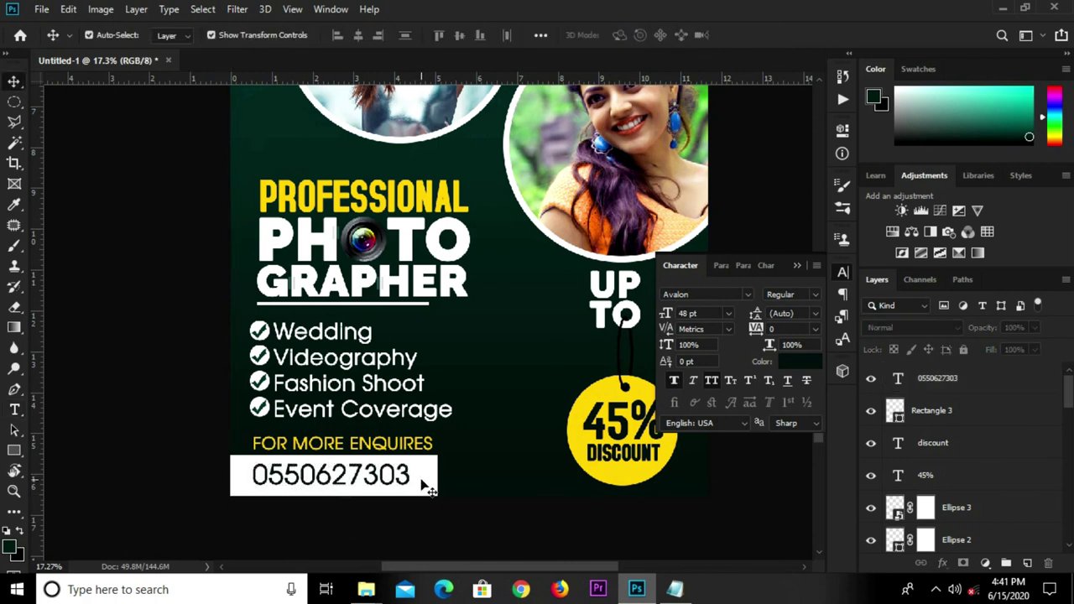
- Slant the right end of the white Rectangle 3 bar into a taper using a Perspective transform
left_click(427, 483)
key("ctrl+t")
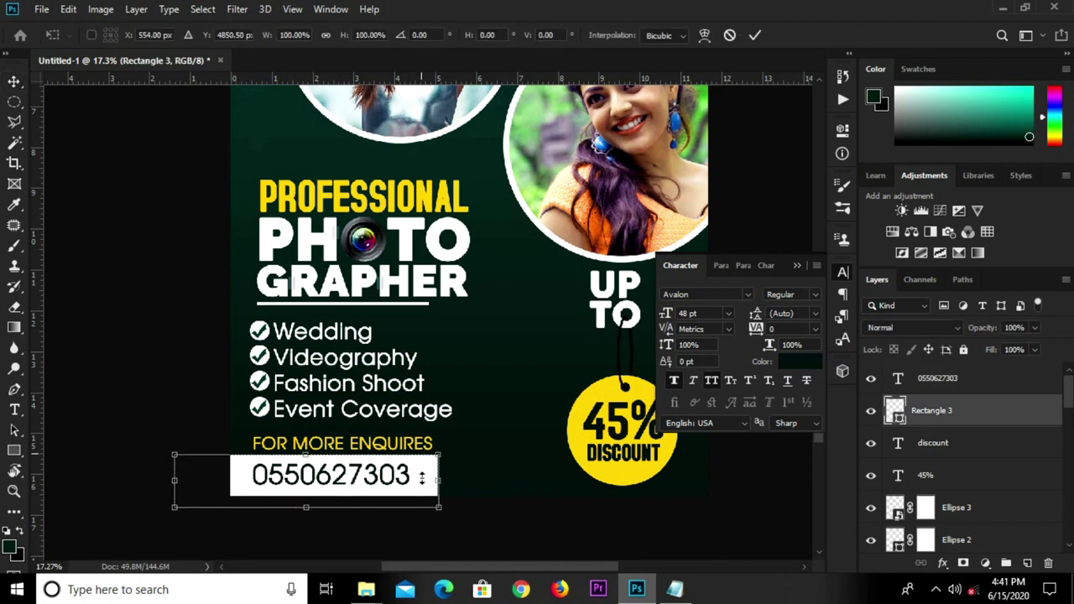
right_click(426, 486)
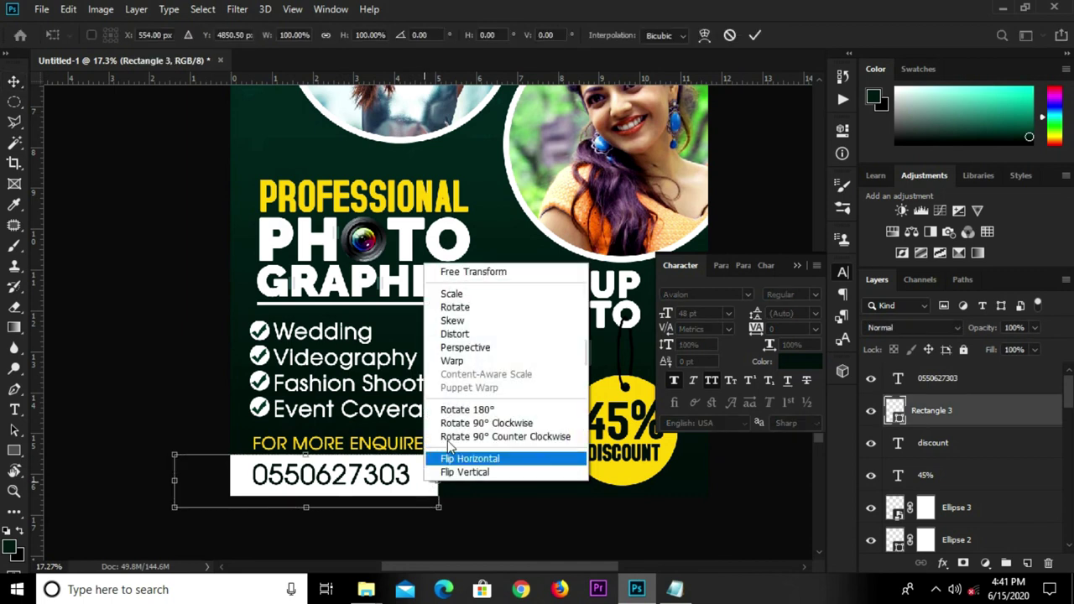
left_click(470, 348)
left_click_drag(439, 456, 427, 457)
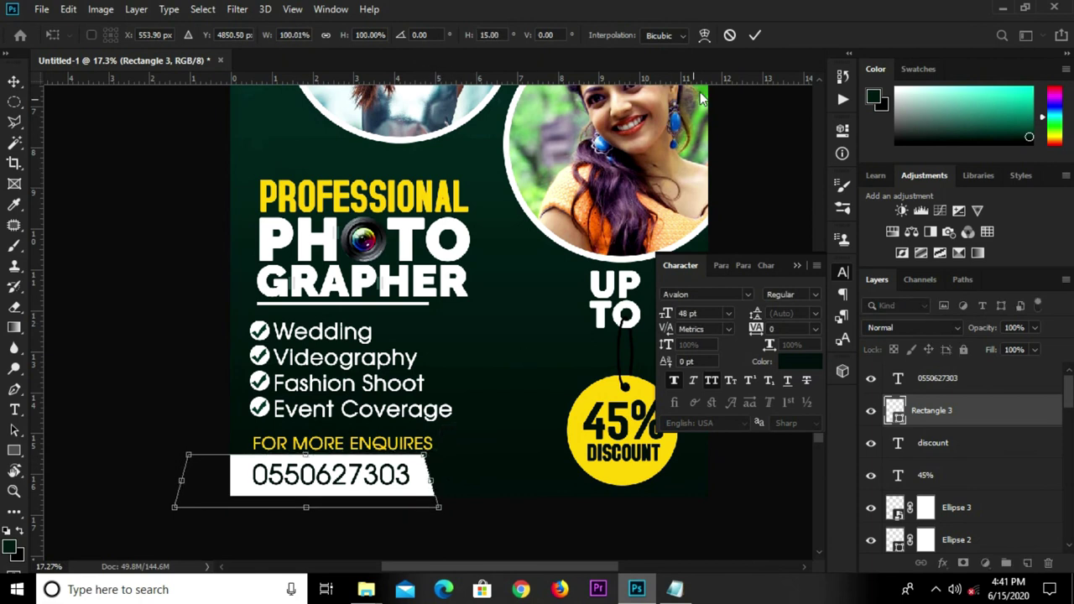
left_click(754, 36)
left_click(796, 265)
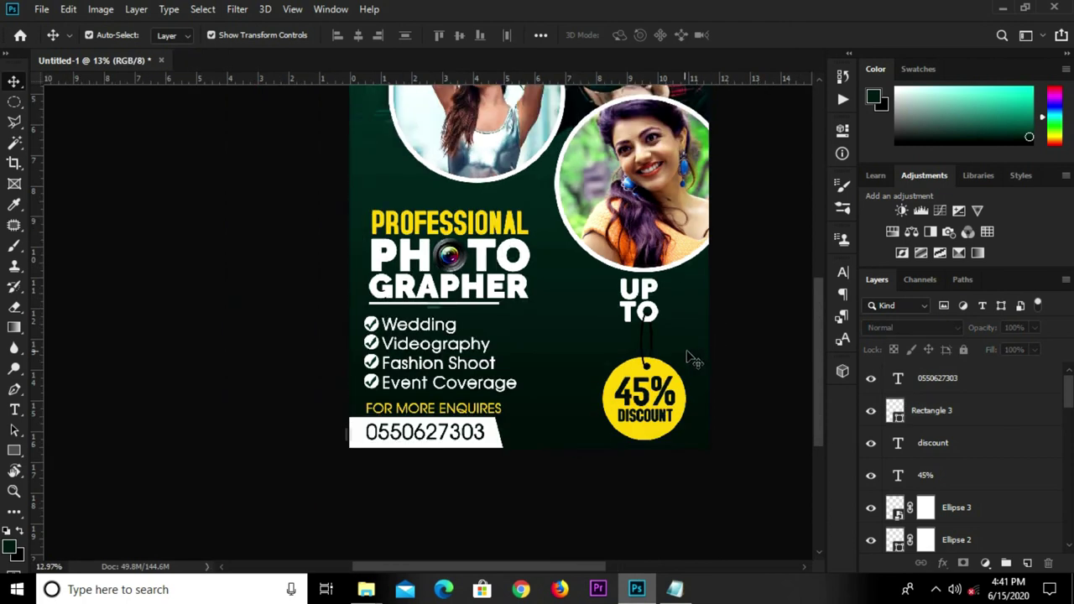
scroll(630, 345, "down", 1)
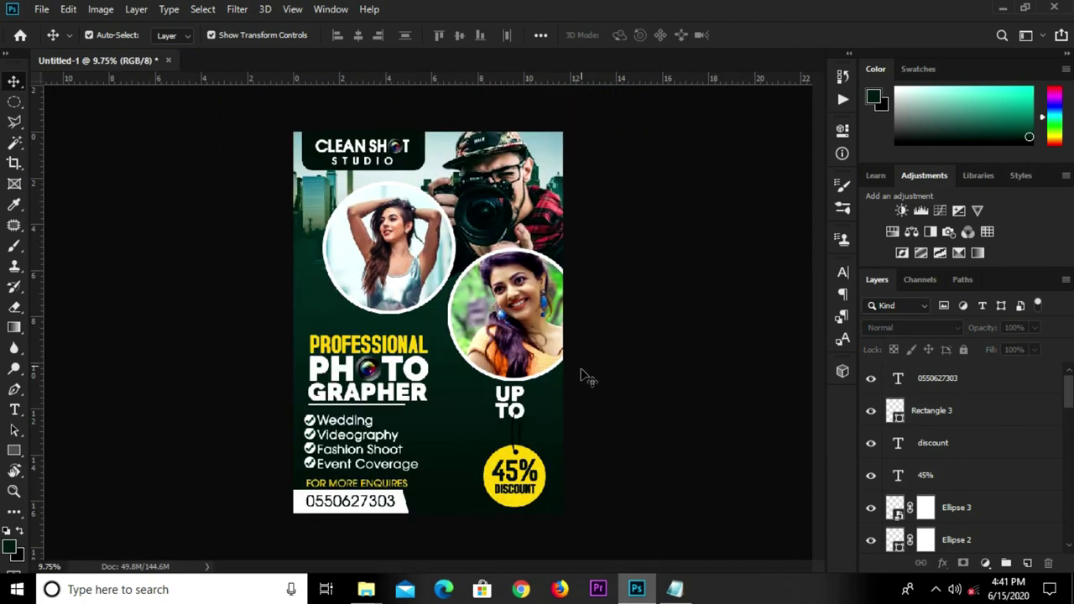
- Browse the layer stack, checking Group 1, the PROFESSIONAL heading and CLEAN SHOT logo layers
scroll(964, 411, "down", 2)
scroll(957, 420, "down", 2)
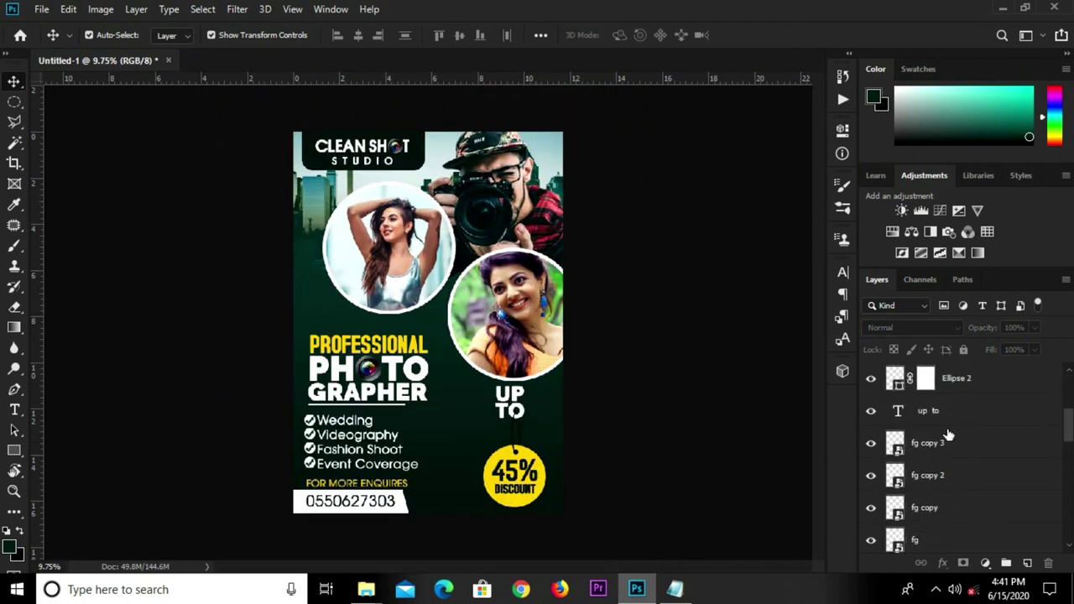
scroll(946, 435, "down", 3)
scroll(942, 449, "down", 3)
scroll(938, 463, "down", 2)
scroll(938, 466, "down", 2)
scroll(940, 476, "down", 1)
scroll(943, 453, "down", 2)
left_click(948, 426)
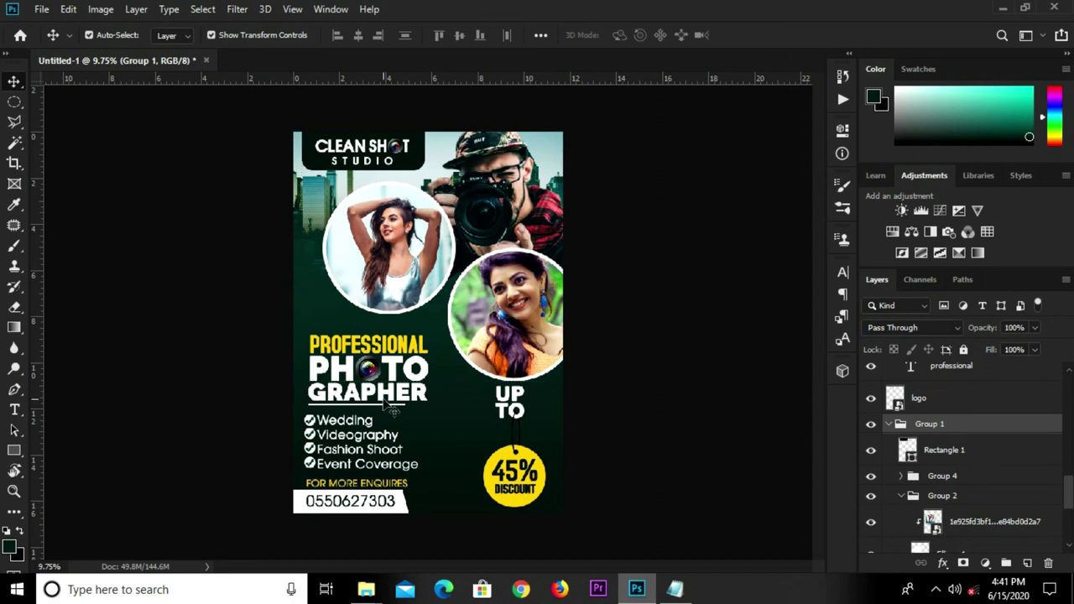
left_click(371, 345)
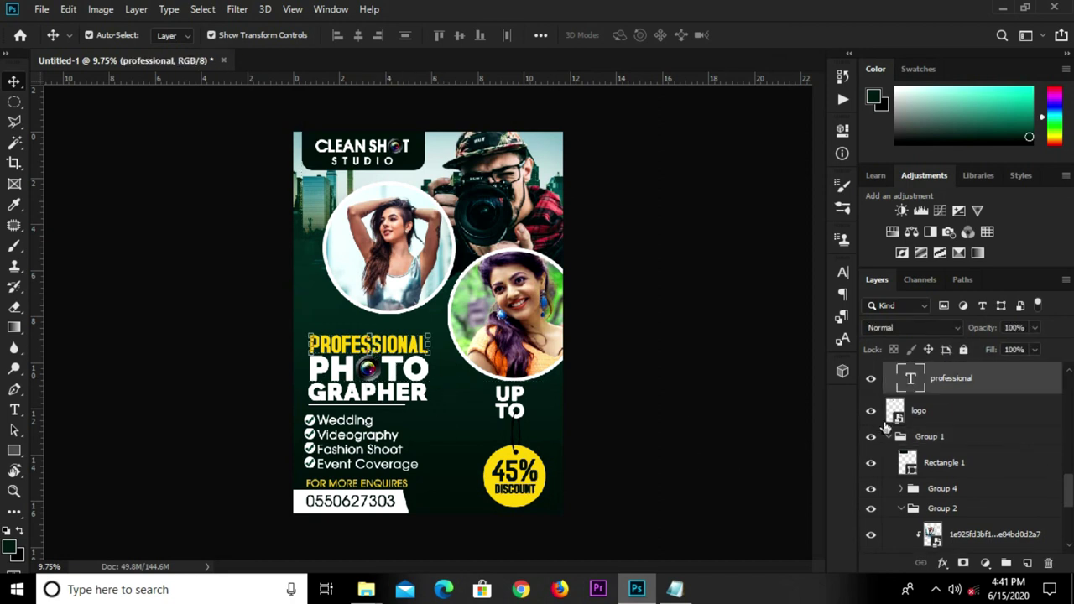
left_click(938, 413)
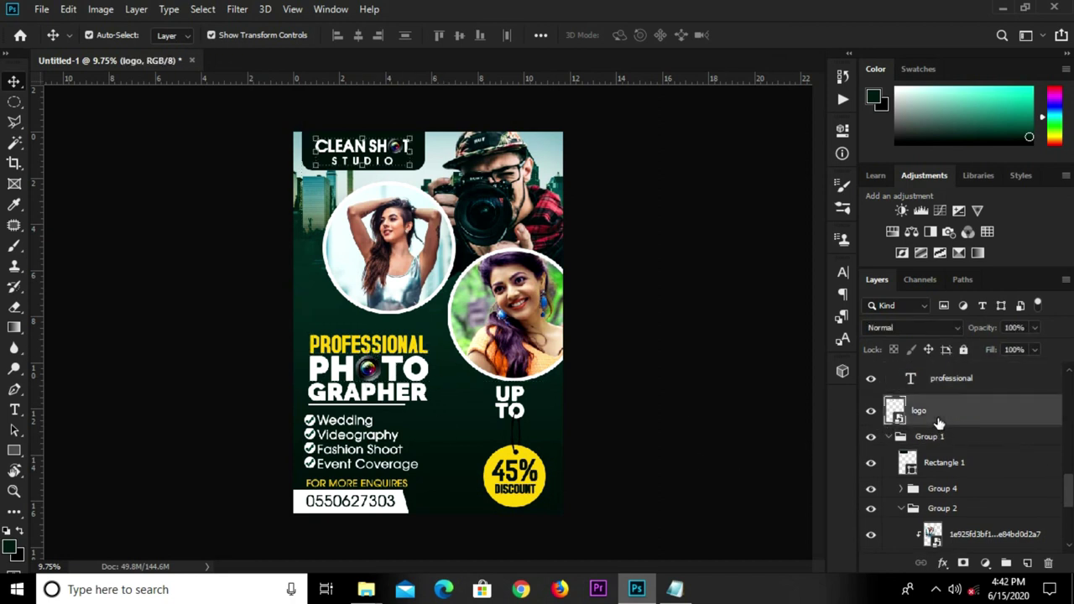
left_click(931, 436)
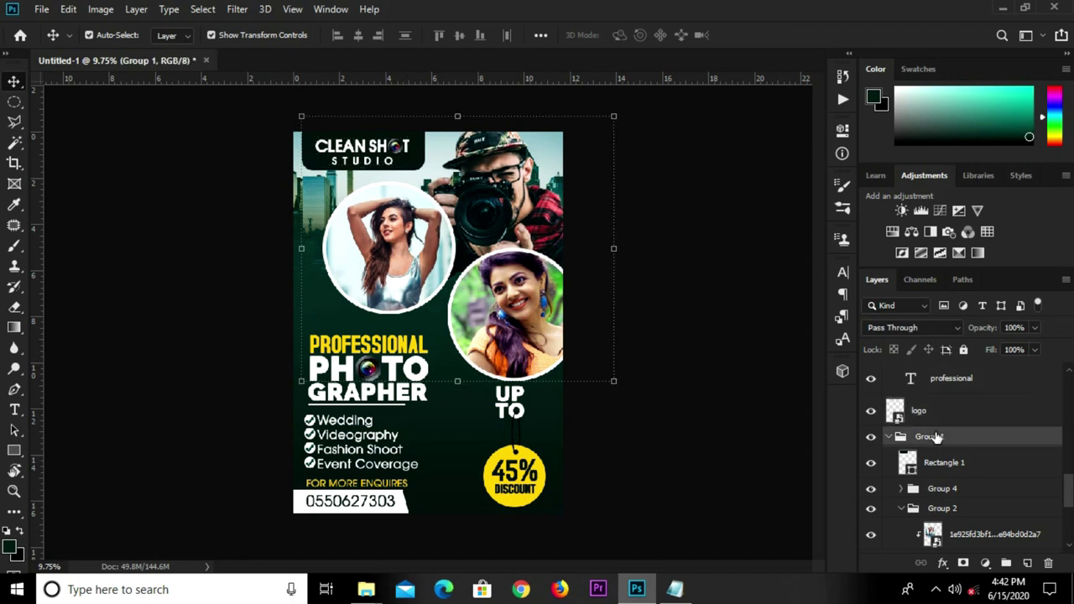
left_click(657, 466)
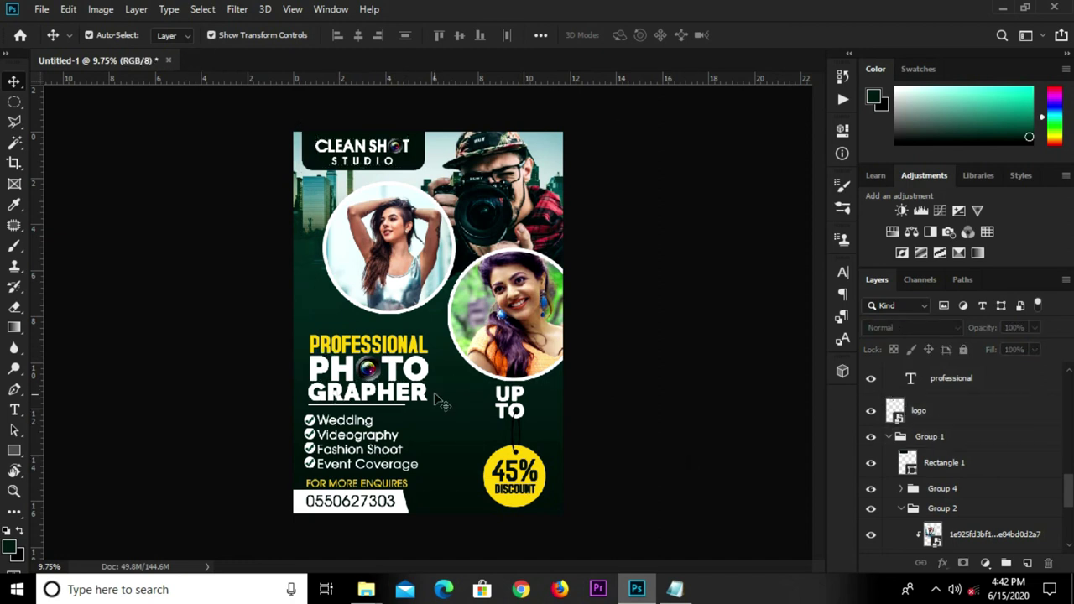
- Group the four checkmark icon layers together
scroll(428, 326, "up", 1)
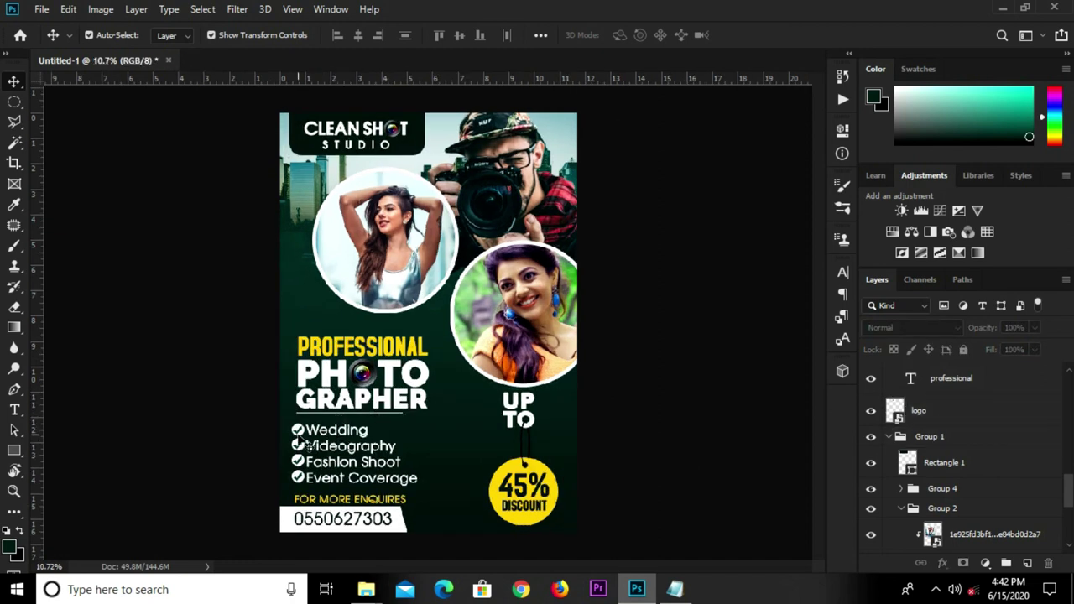
left_click(299, 431)
key("ctrl+j")
key("ctrl+j")
key("ctrl+j")
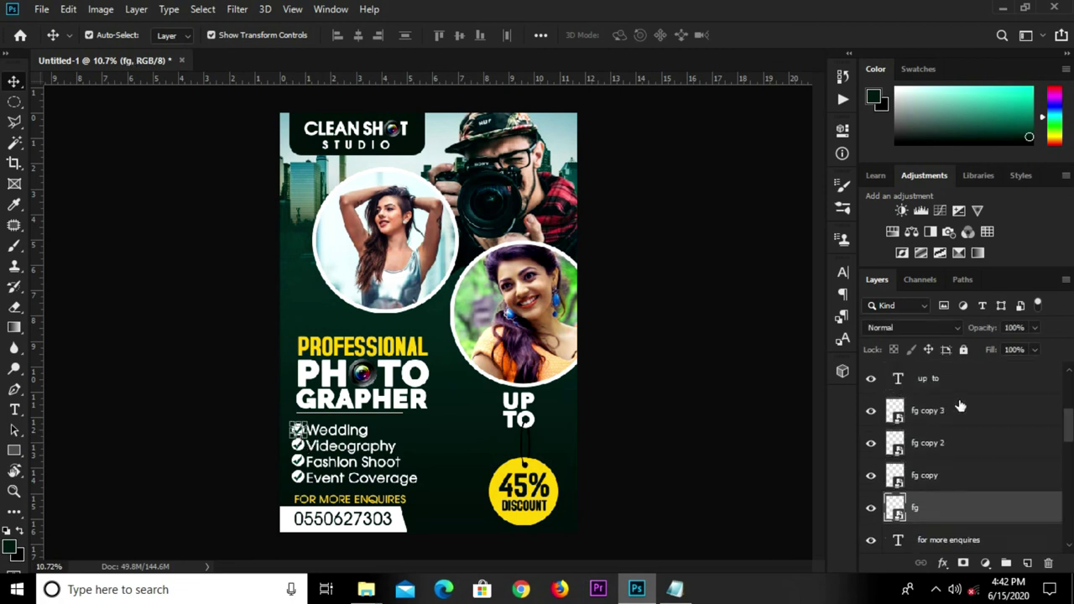
left_click(944, 424, "shift")
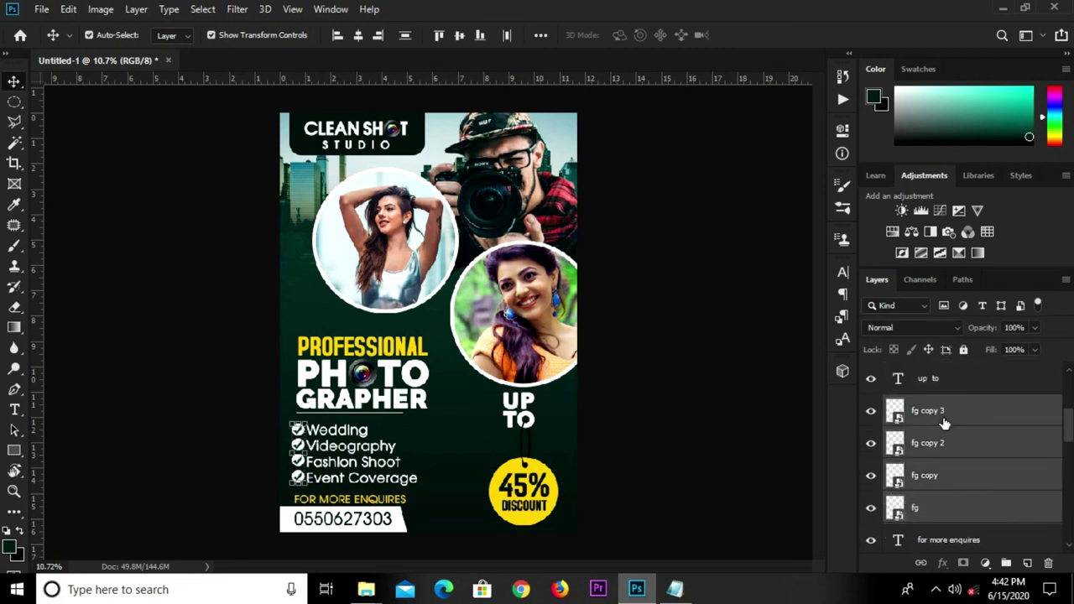
key("ctrl+g")
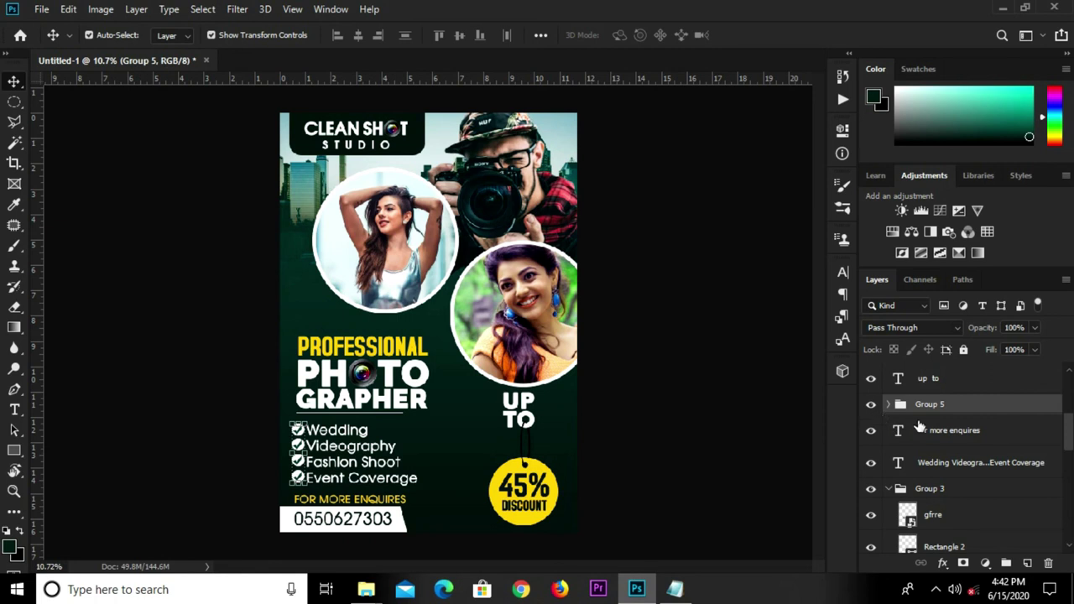
- Group the checkmarks with the Wedding checklist text and nudge the group slightly right
key("ctrl")
left_click(961, 467, "ctrl")
key("ctrl+g")
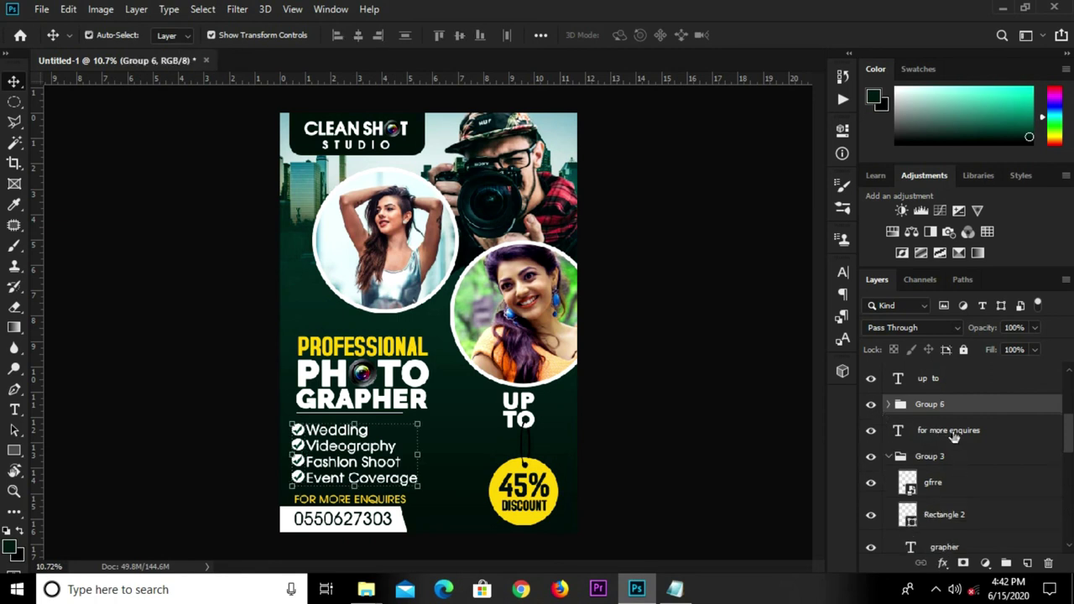
key("shift+Right")
key("shift+Right")
key("shift+Right")
key("shift+Right")
left_click(677, 417)
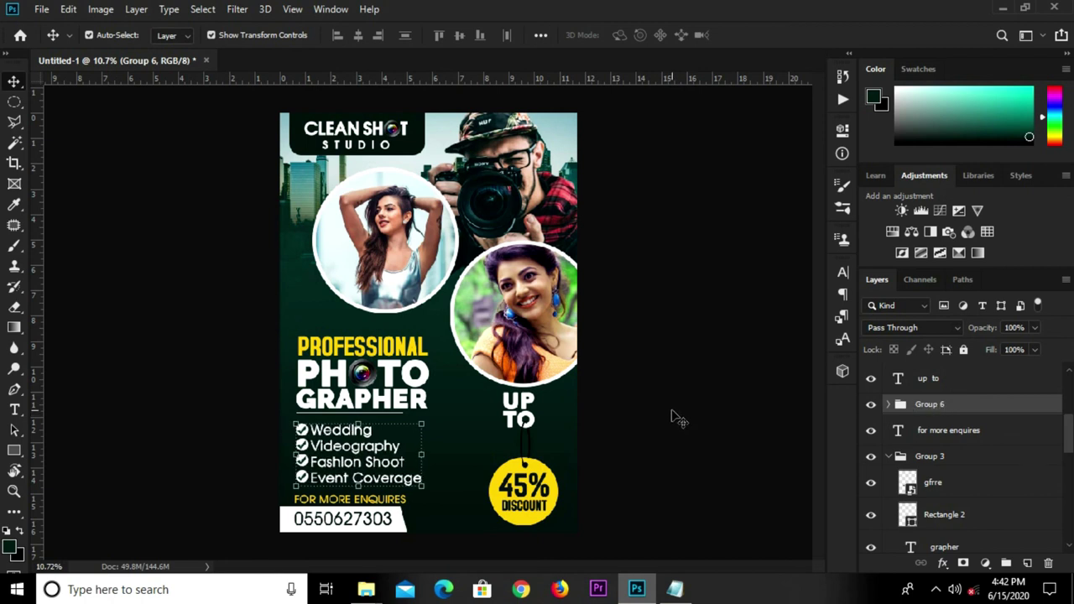
key("Return")
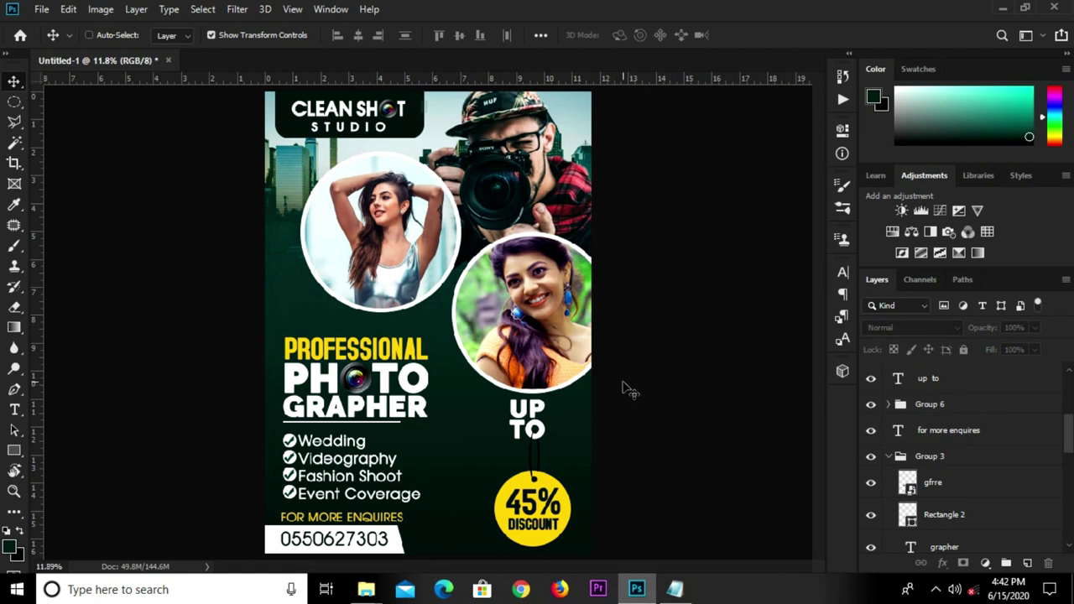
key("Up")
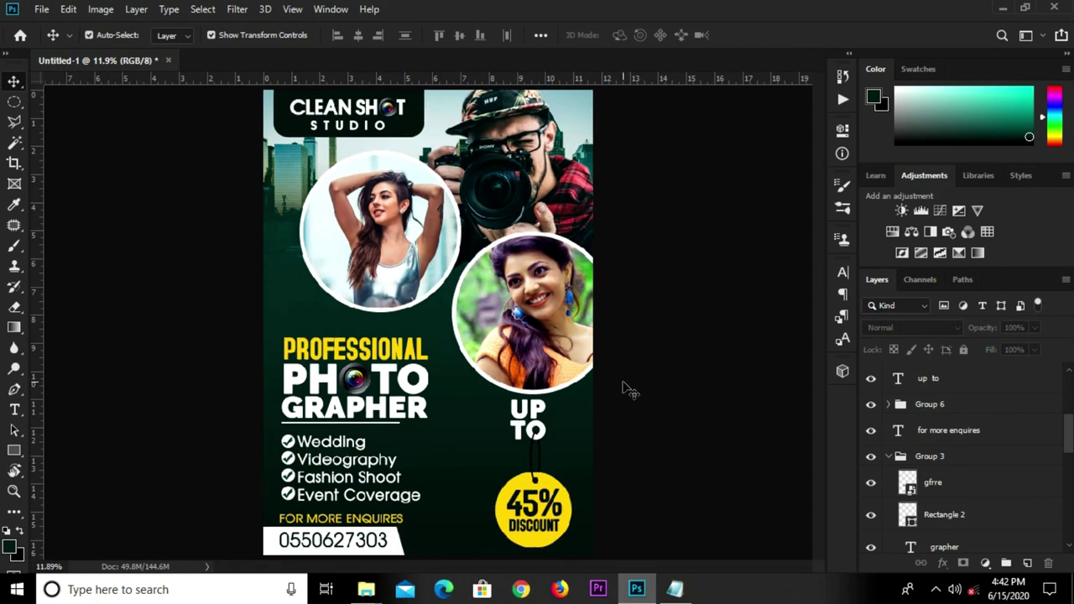